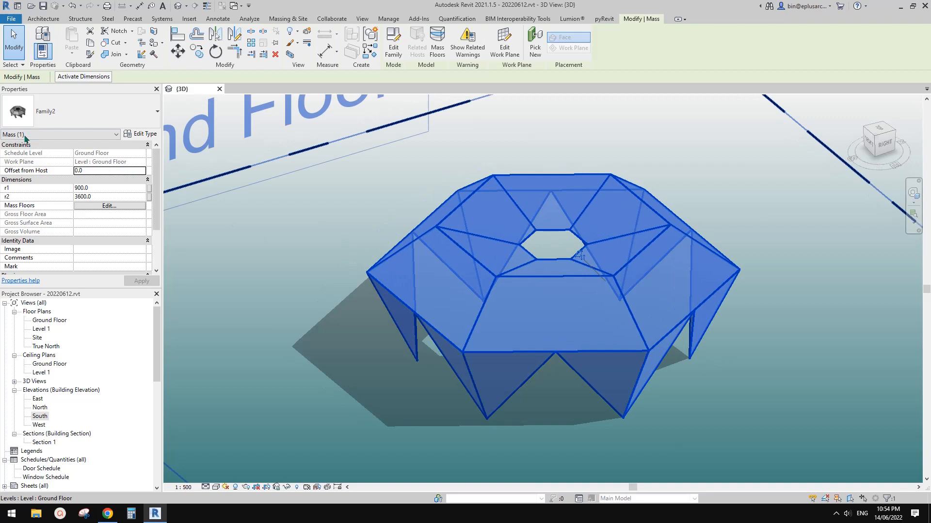
Step: Examine the six-sided folded mass from several angles in the 3D view
key("Escape")
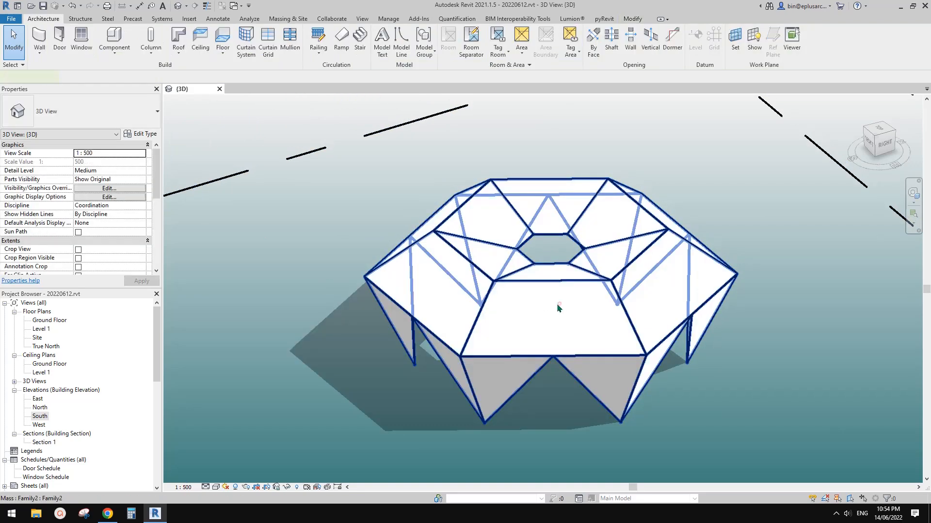
left_click(559, 308)
middle_click_drag(606, 305, 648, 317, "shift")
key("Escape")
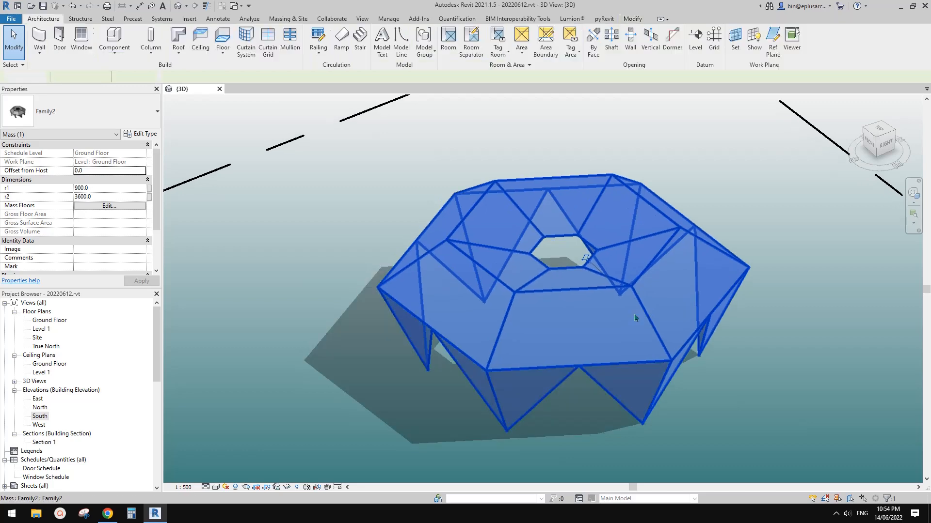
scroll(653, 319, "down", 1)
middle_click_drag(748, 353, 592, 316, "shift")
Step: Set the mass's Edge number parameter to 8
left_click(652, 308)
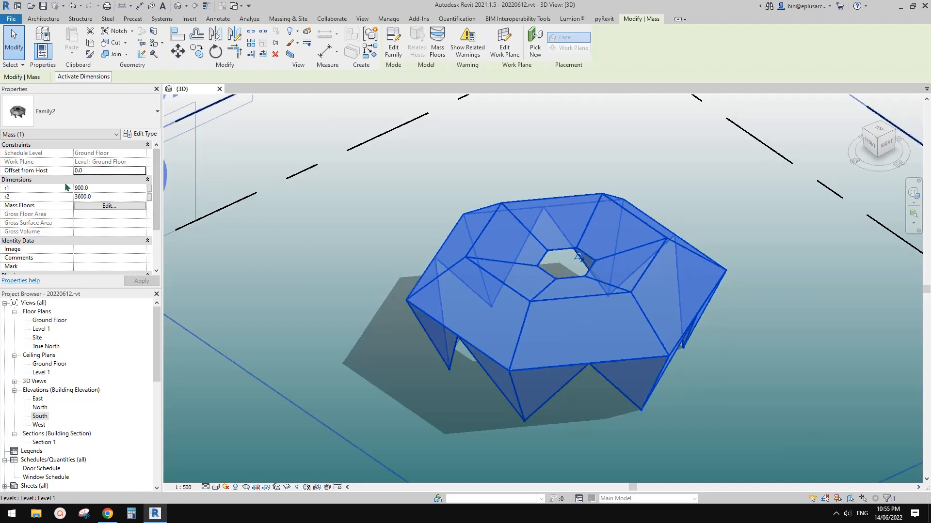
scroll(89, 191, "down", 3)
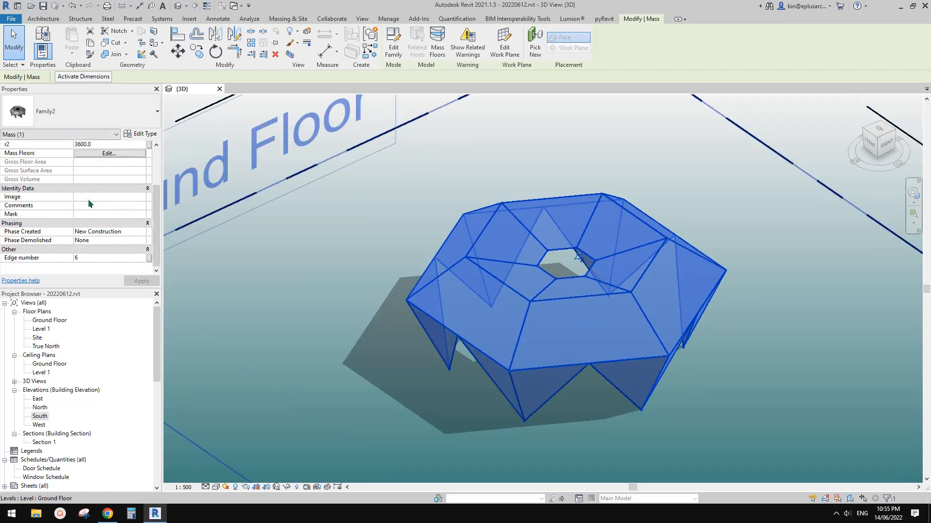
middle_click_drag(458, 279, 381, 257)
middle_click_drag(381, 257, 438, 249, "shift")
scroll(385, 259, "up", 2)
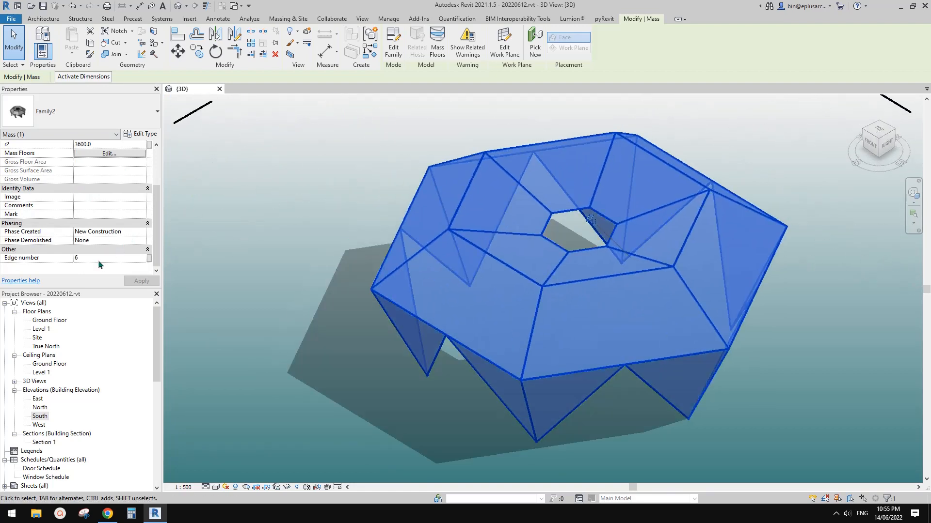
left_click(100, 259)
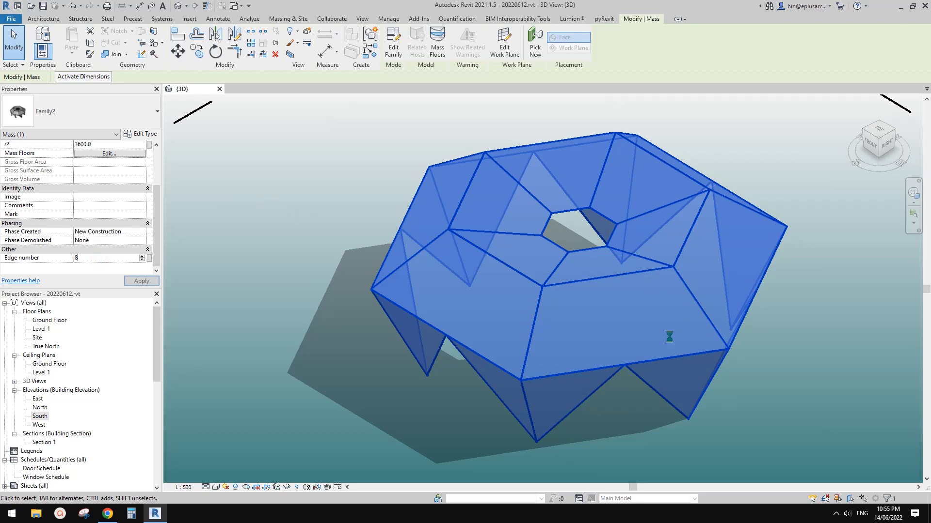
left_click(509, 290)
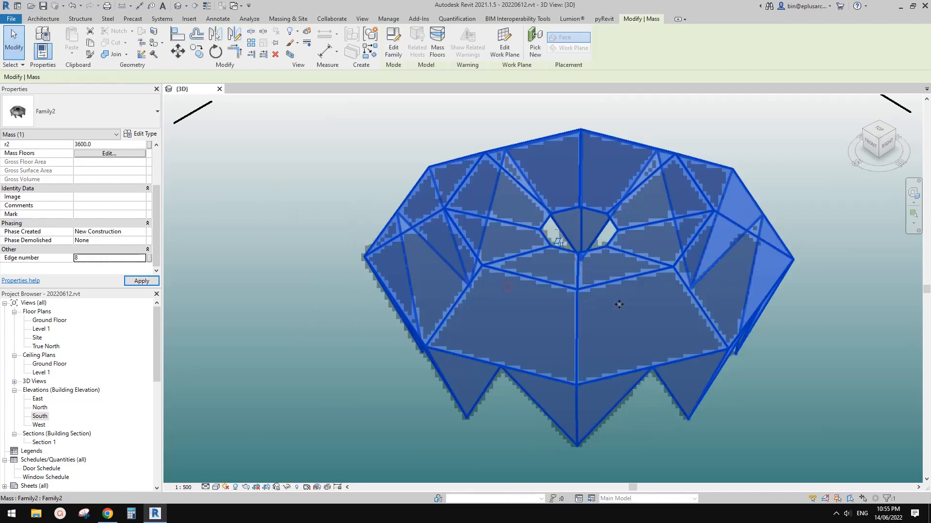
Step: Examine the eight-sided mass from several angles, including its central opening and pointed legs
scroll(717, 310, "down", 3)
left_click(845, 338)
middle_click_drag(847, 336, 756, 361, "shift")
scroll(732, 352, "up", 3)
left_click(647, 318)
middle_click_drag(378, 248, 381, 231, "shift")
scroll(124, 191, "up", 3)
middle_click_drag(591, 240, 635, 307, "shift")
scroll(595, 246, "up", 2)
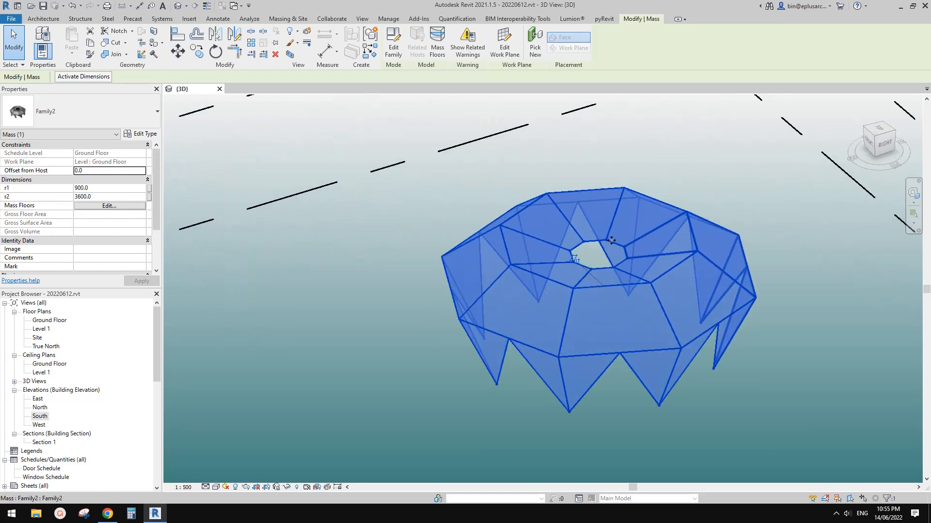
Step: Set the mass's r1 dimension to 1800 and accept the family warnings
left_click(108, 189)
left_click(109, 196)
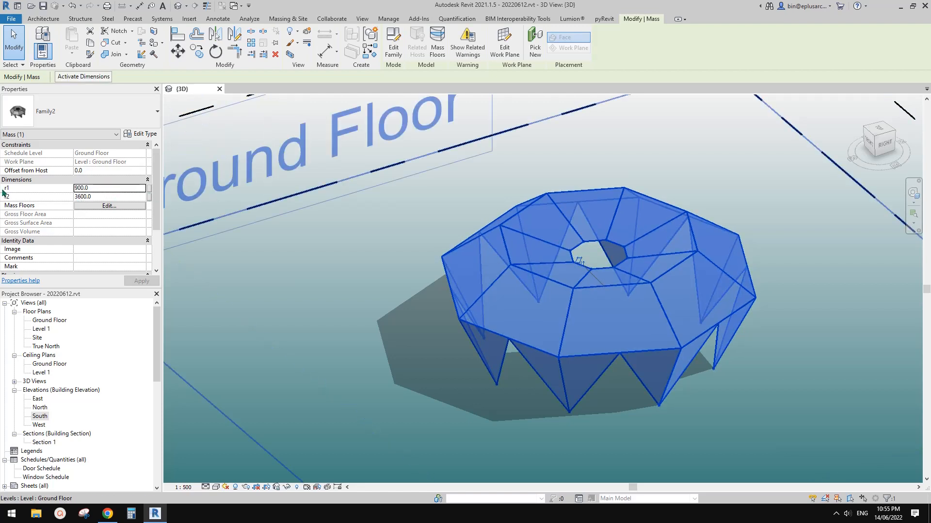
left_click(111, 190)
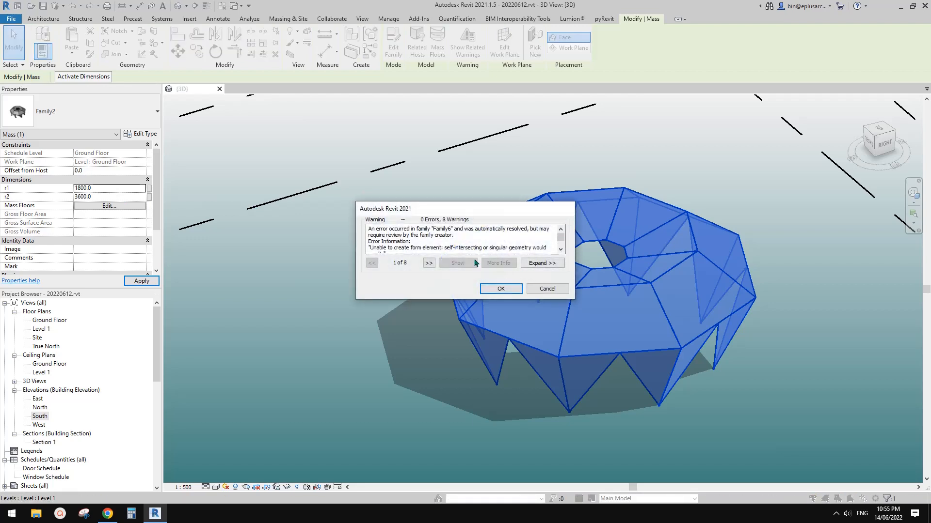
left_click(499, 289)
left_click(720, 287)
mouse_move(719, 287)
middle_mouse_down("shift")
mouse_move(667, 351)
mouse_move(642, 173)
mouse_move(574, 263)
middle_mouse_up("shift")
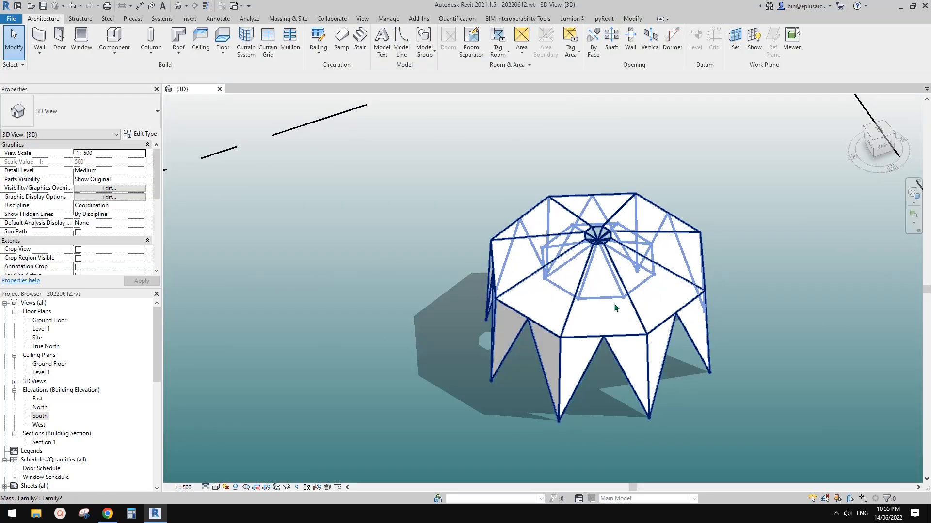
Step: Set the mass's r1 dimension back to 900
left_click(574, 263)
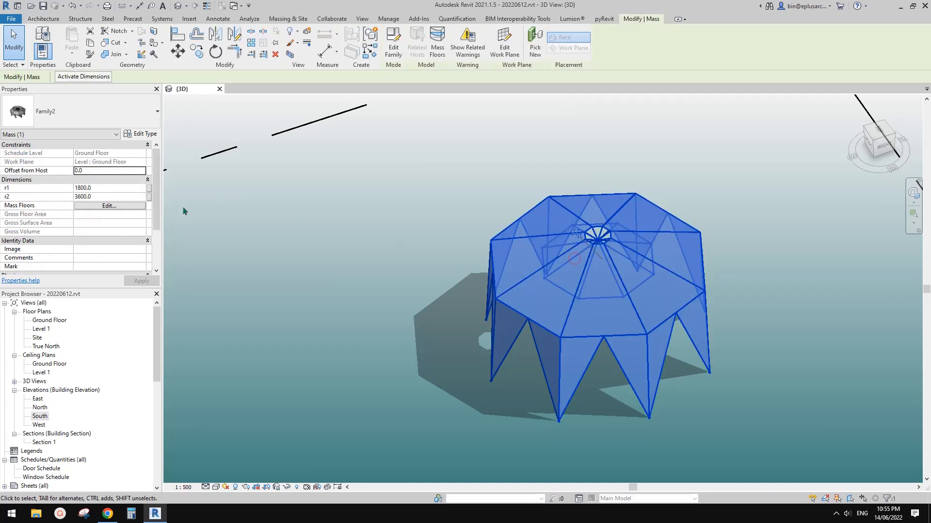
left_click(110, 190)
type("900")
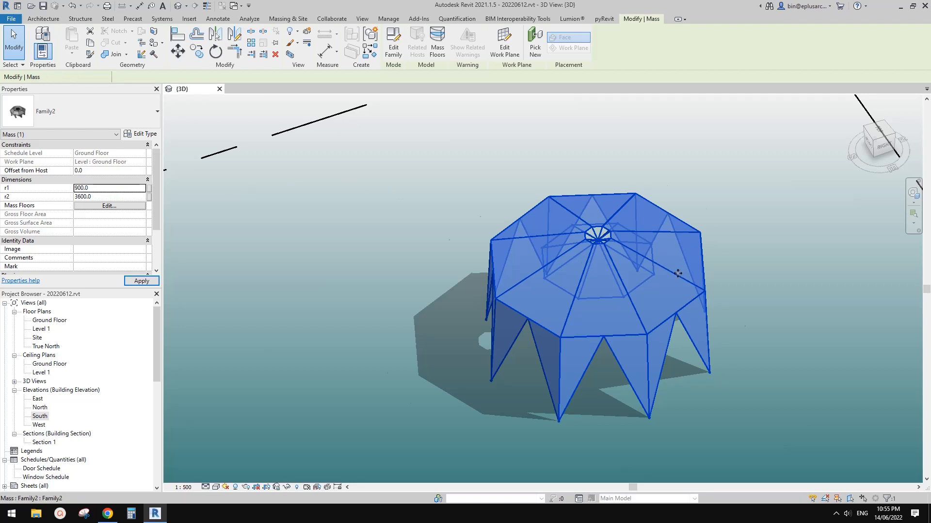
key("Escape")
mouse_move(666, 270)
middle_mouse_down("shift")
mouse_move(698, 307)
mouse_move(678, 278)
middle_mouse_up("shift")
Step: Set the mass's r2 dimension to 2400 and inspect the lower leg points from another angle
left_click(629, 289)
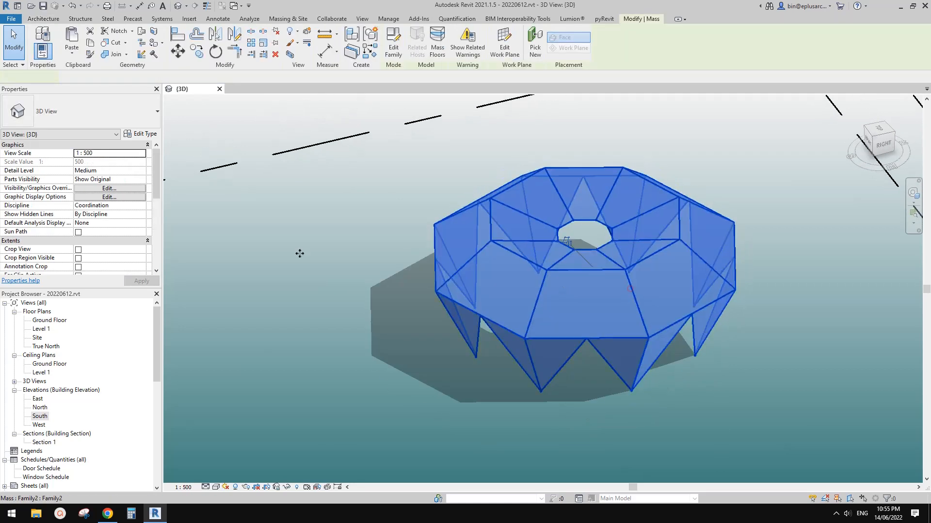
left_click(104, 197)
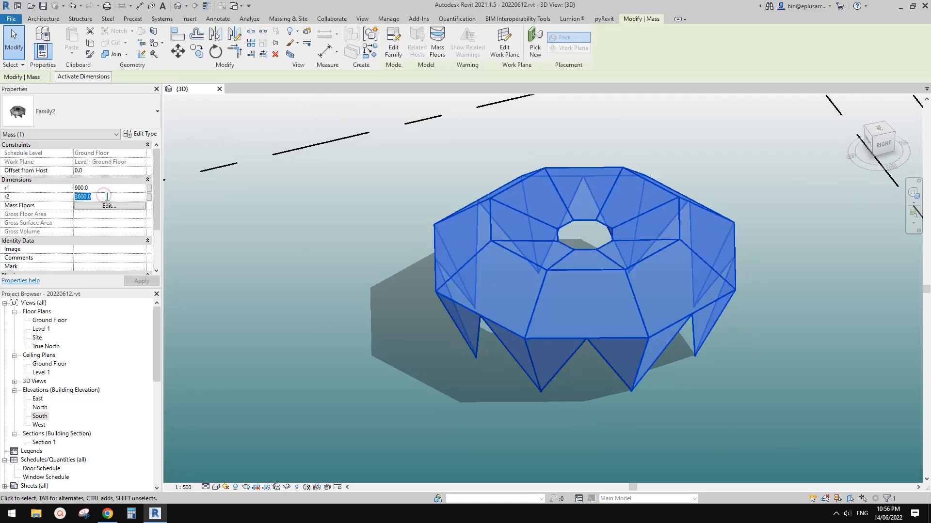
type("2")
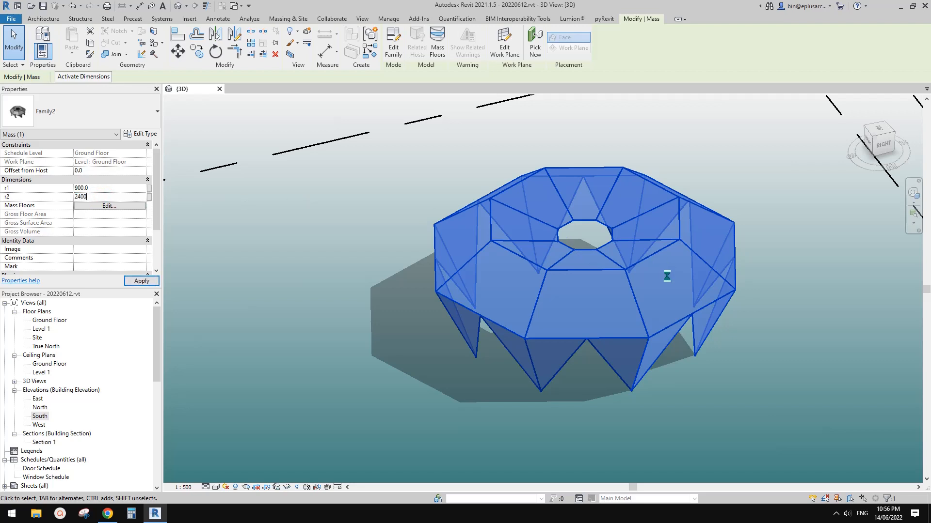
type("400")
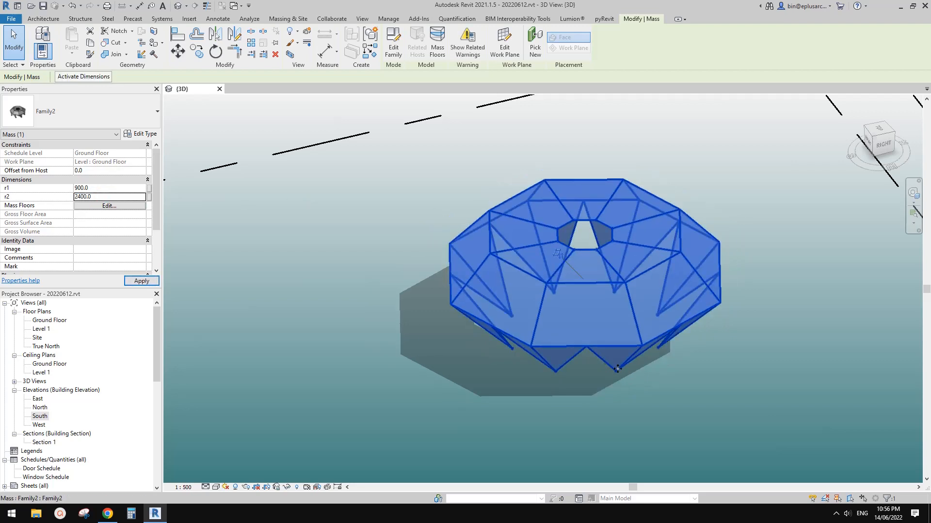
middle_click_drag(632, 278, 446, 329, "shift")
middle_click_drag(616, 327, 766, 431, "shift")
scroll(611, 346, "up", 1)
middle_click_drag(610, 347, 610, 358)
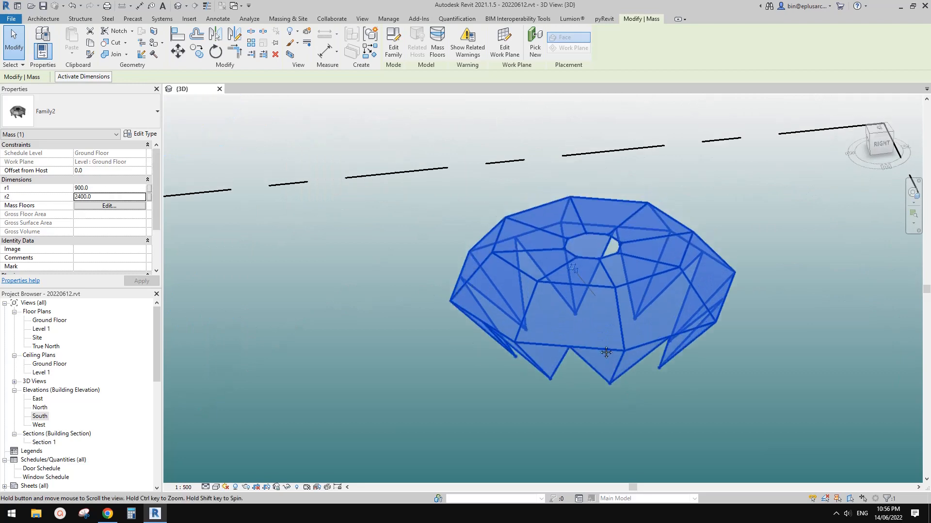
left_click(320, 222)
Step: Check the type properties of the Family2 mass and close them
left_click(488, 265)
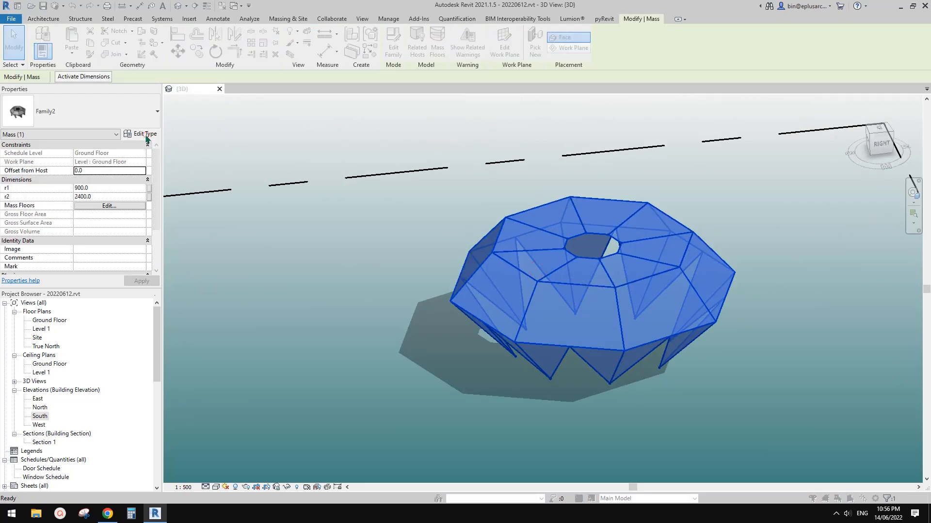
left_click(145, 133)
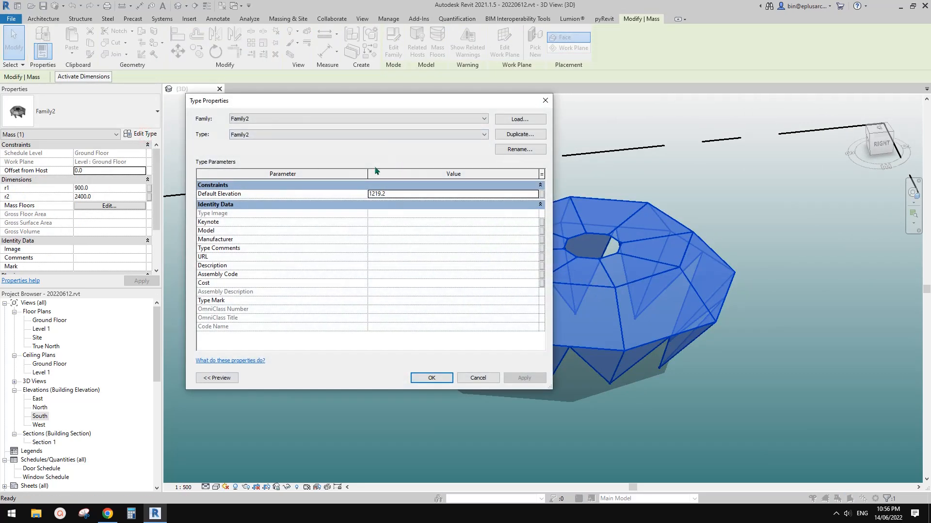
left_click(543, 101)
left_click(476, 99)
middle_click_drag(654, 249, 689, 294, "shift")
left_click(706, 290)
key("Escape")
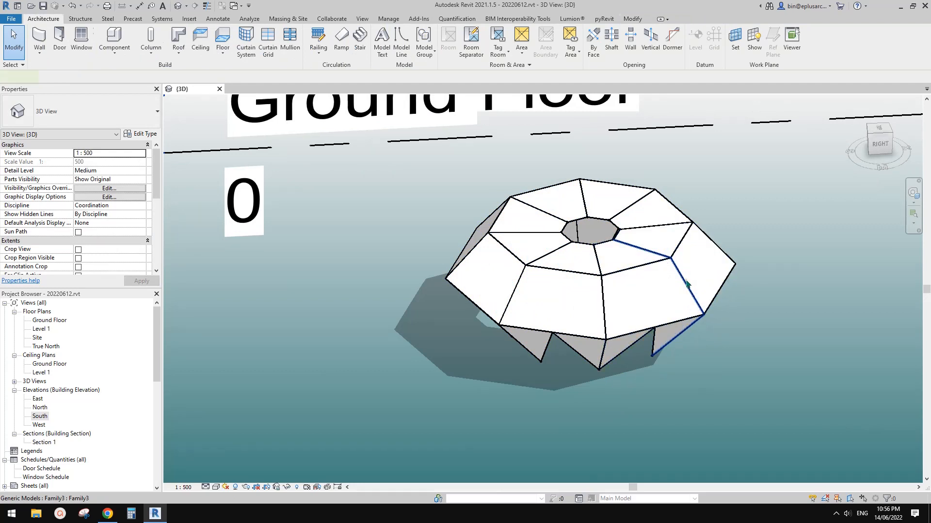
Step: Set the nested Family3 generic model's type parameters OFS to -1500 and OFS2 to -1800, and apply them
left_click(687, 282)
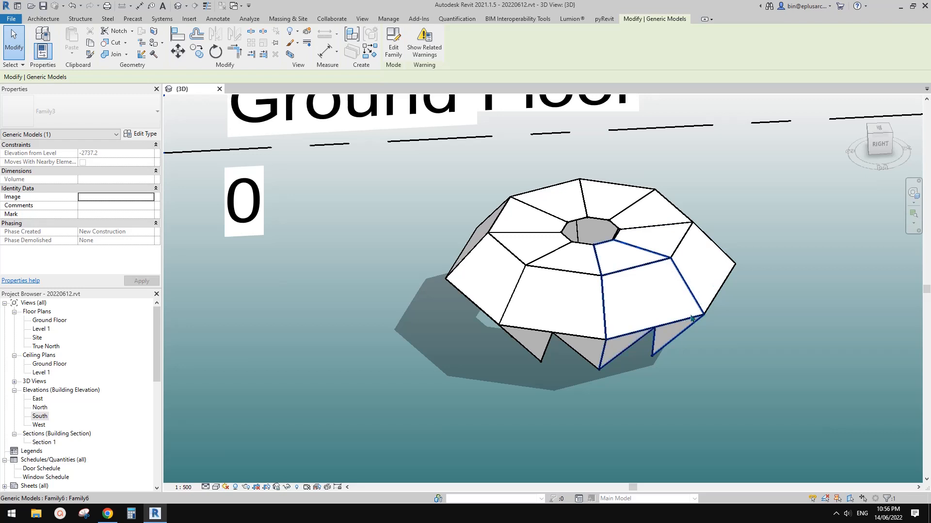
middle_click_drag(643, 260, 640, 266)
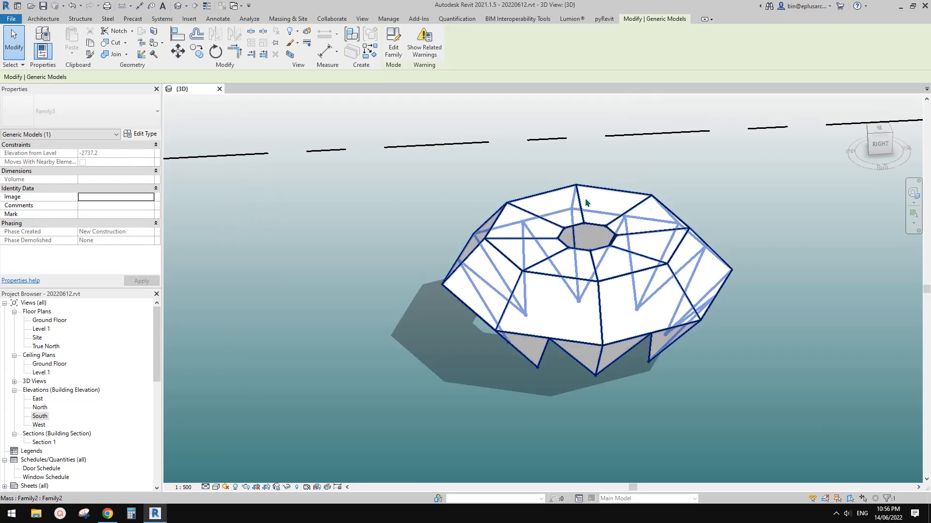
left_click(676, 290)
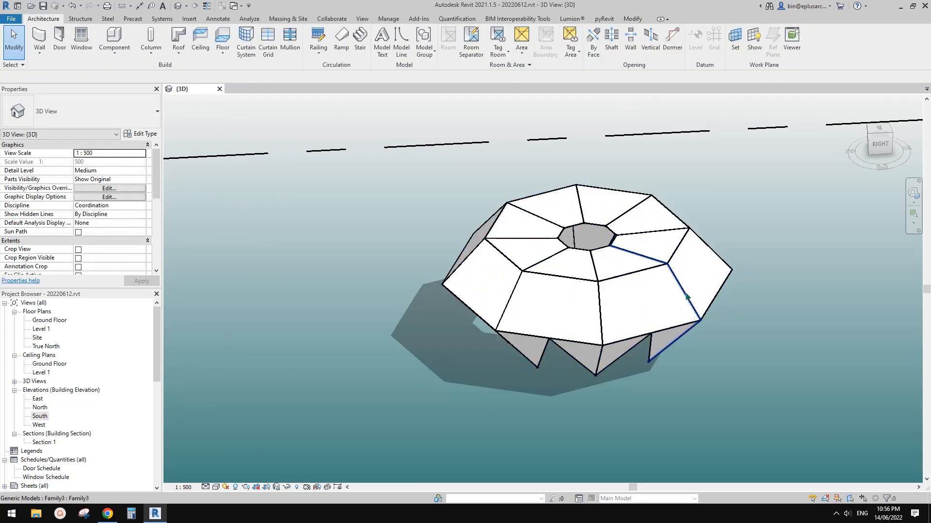
left_click(686, 293)
middle_click_drag(689, 285, 277, 146, "shift")
left_click(144, 135)
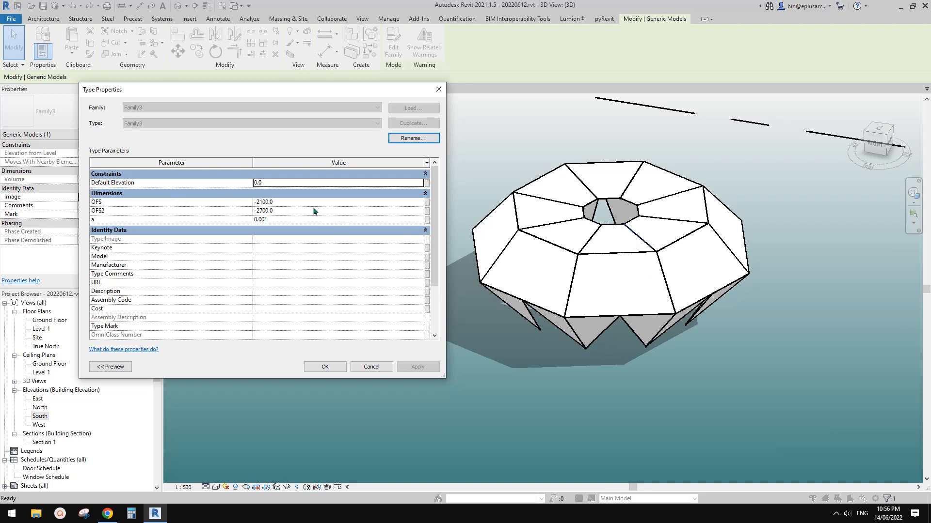
left_click(306, 203)
type("-")
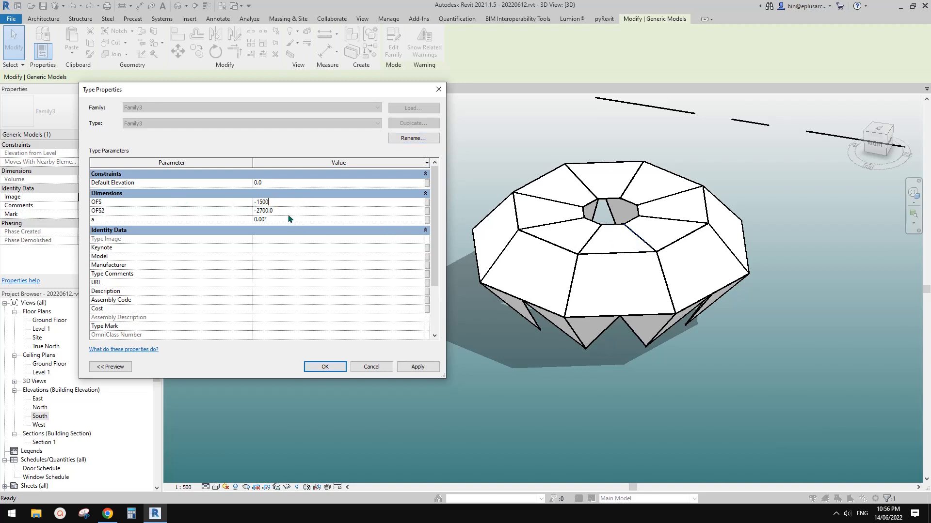
left_click(290, 212)
left_click(417, 366)
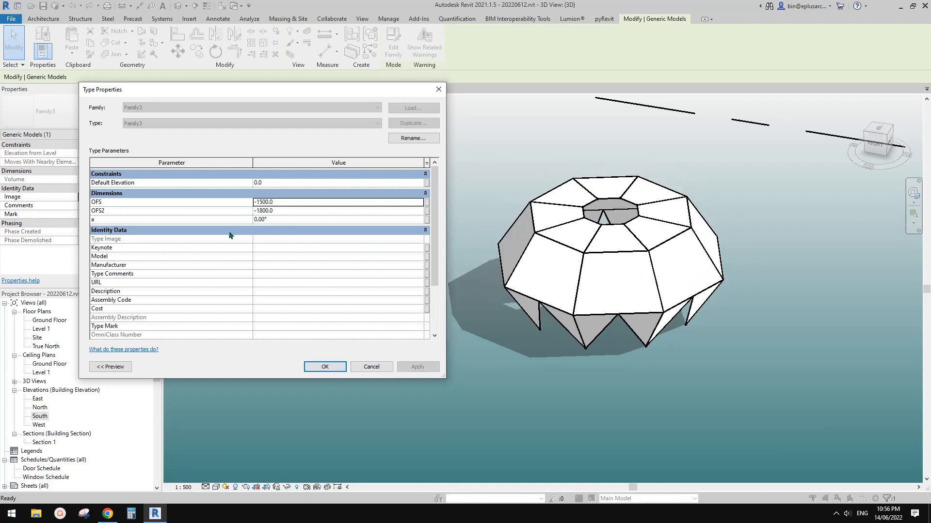
Step: Set the nested Family3 type's angle parameter a to 45° and confirm the type properties
left_click(287, 220)
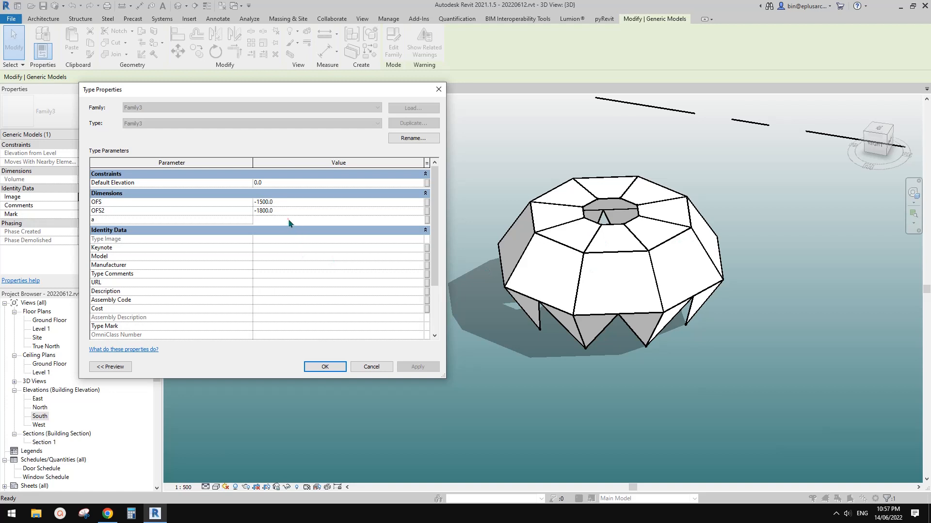
type("45")
left_click(433, 367)
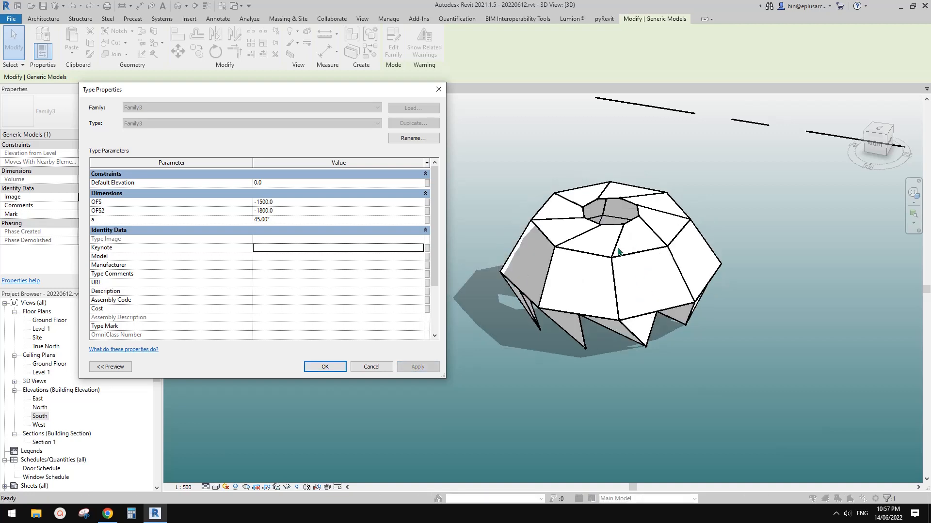
left_click(324, 367)
Step: Examine the twisted eight-sided mass from several angles, close up and from farther away
middle_click_drag(397, 349, 595, 310, "shift")
key("Escape")
scroll(662, 291, "up", 1)
scroll(625, 300, "down", 2)
scroll(642, 310, "up", 2)
scroll(618, 313, "up", 1)
left_click(601, 288)
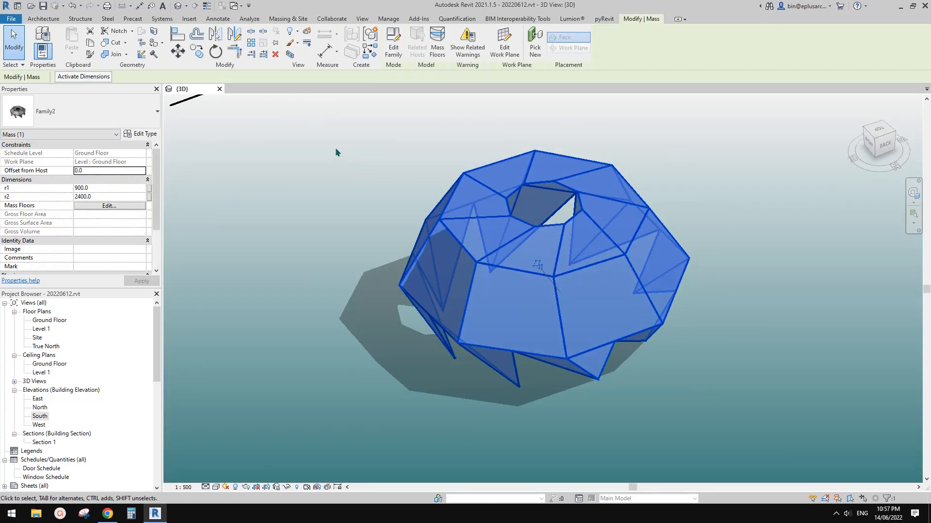
Step: Deselect the mass and close the 20220612.rvt project without saving its changes
left_click(401, 174)
left_click(219, 89)
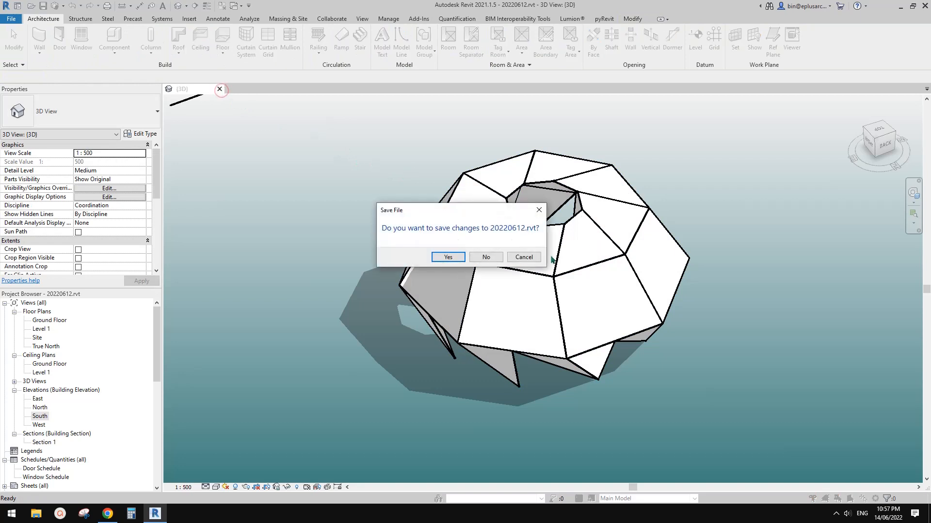
left_click(496, 256)
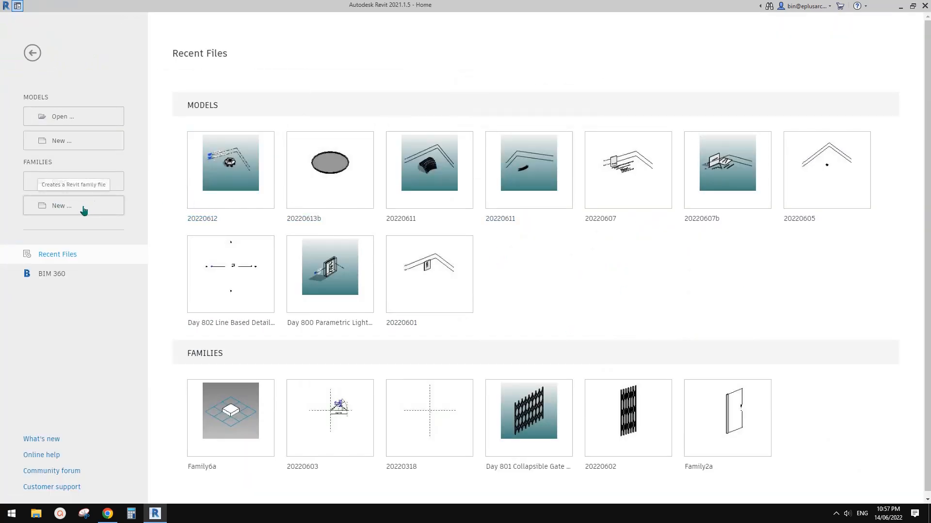
Step: Create a new family from the mass template in the Conceptual Mass template folder
left_click(73, 207)
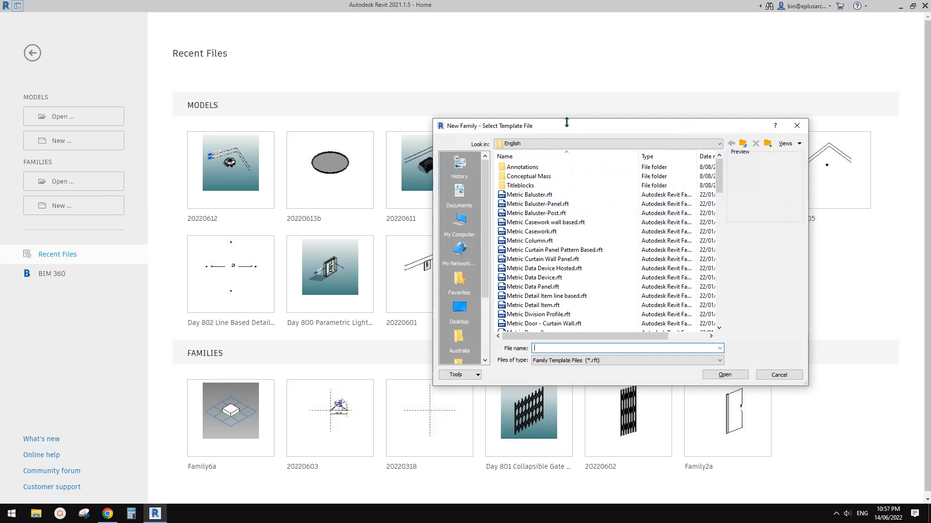
left_click_drag(572, 125, 496, 113)
left_click(643, 190)
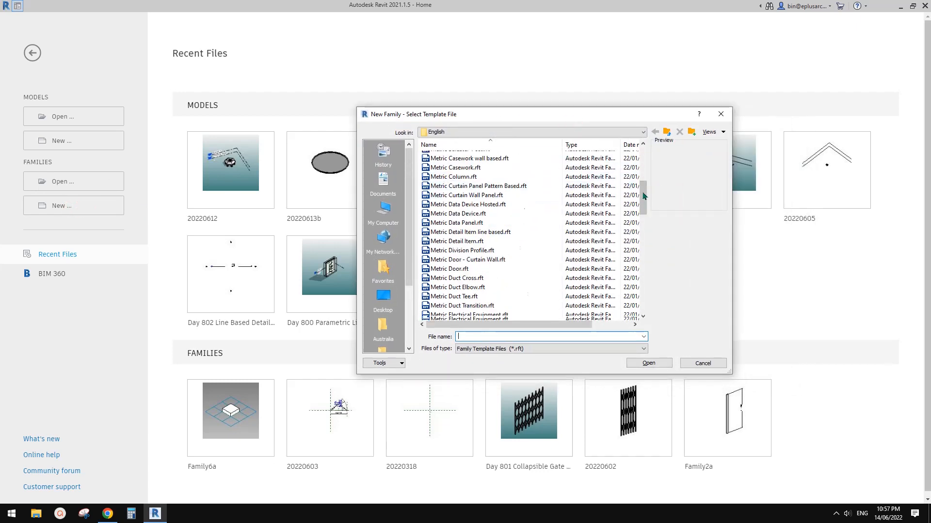
left_click_drag(645, 194, 648, 156)
scroll(519, 202, "up", 2)
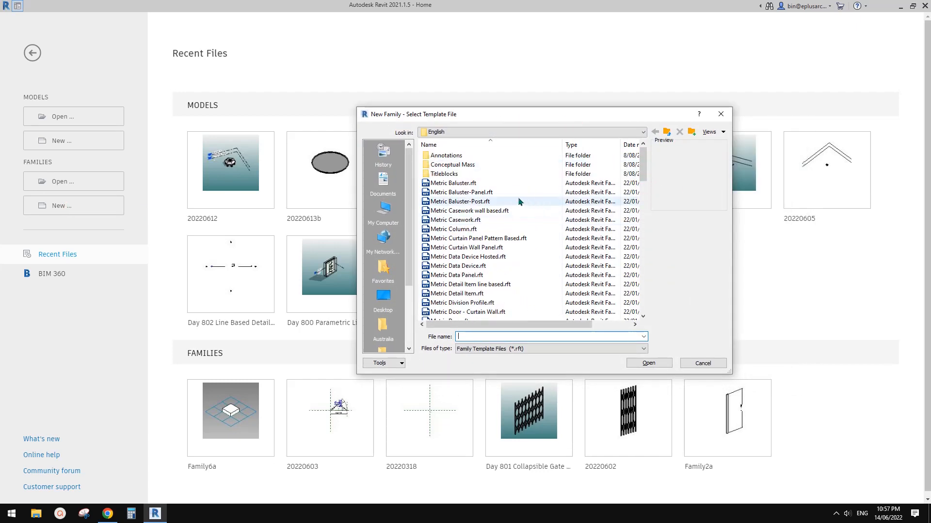
left_click_drag(643, 161, 644, 224)
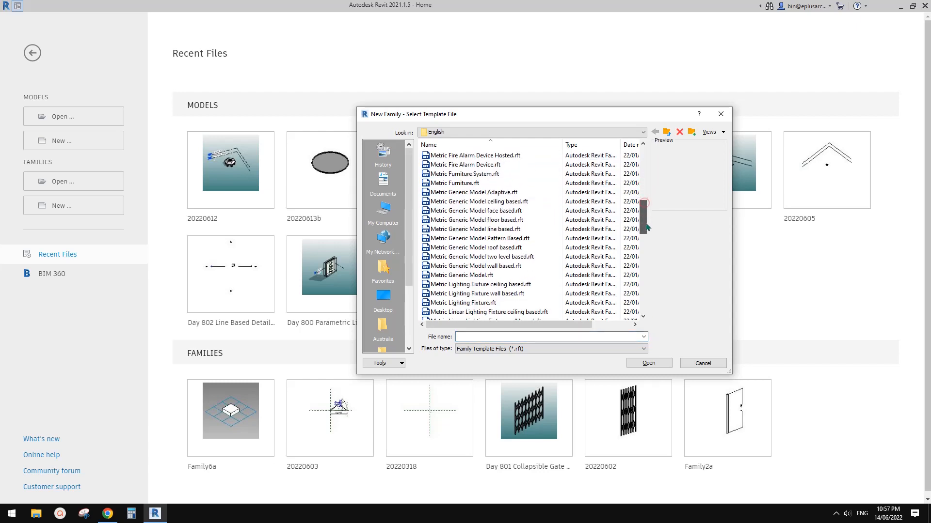
left_click(484, 192)
left_click_drag(645, 217, 645, 169)
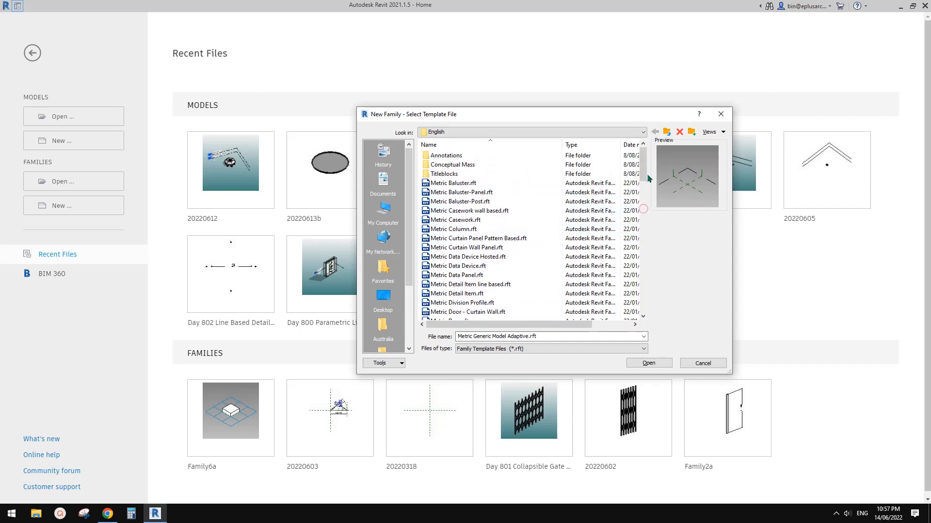
scroll(555, 180, "down", 4)
scroll(555, 182, "up", 4)
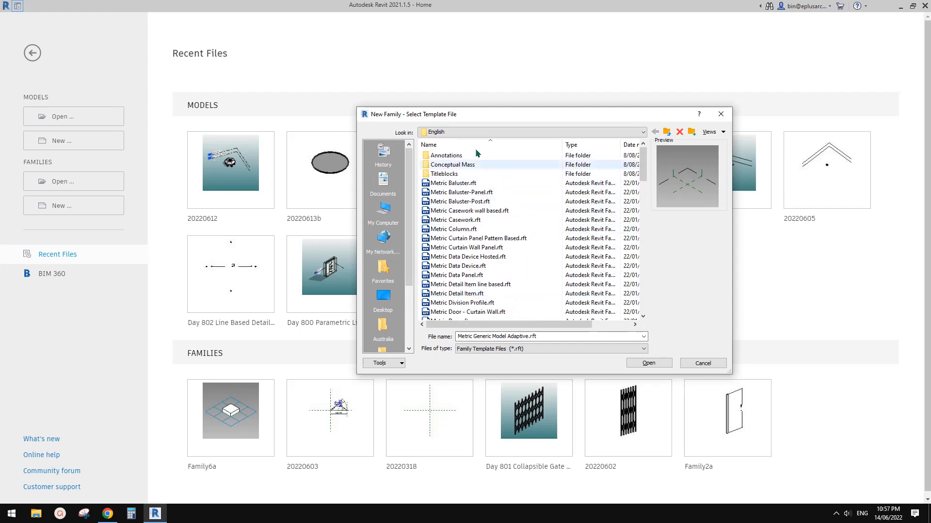
double_click(451, 164)
double_click(450, 155)
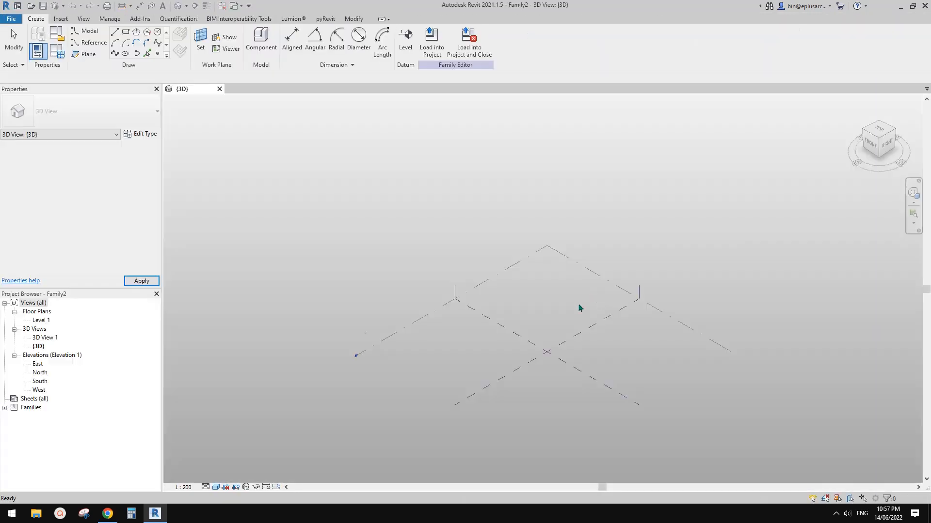
Step: On the Level 1 floor plan, draw a reference-line circle of about 19000 mm radius centred on the reference planes' intersection
scroll(565, 341, "up", 1)
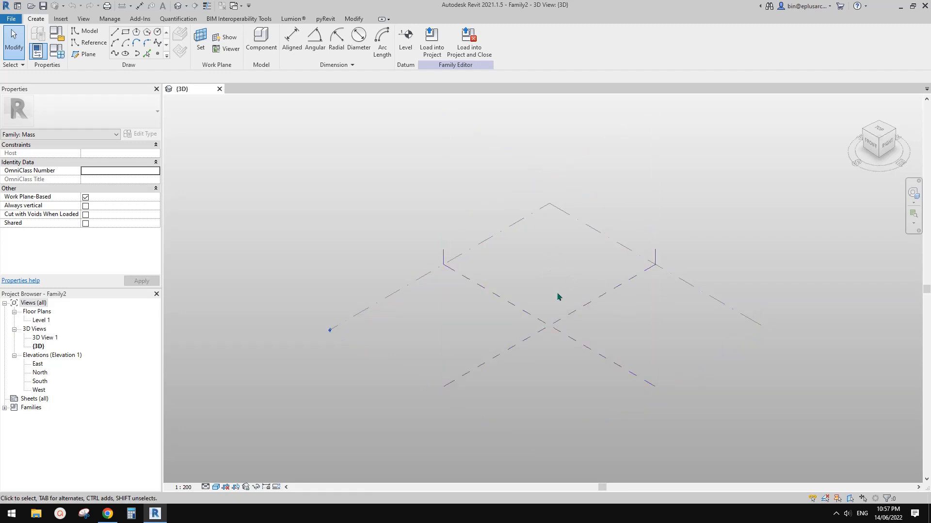
middle_click_drag(542, 298, 546, 297)
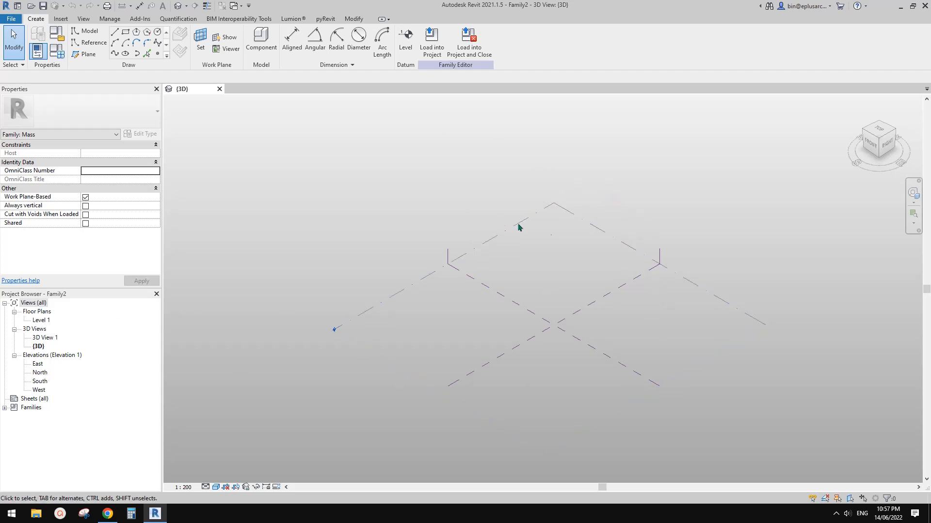
double_click(41, 320)
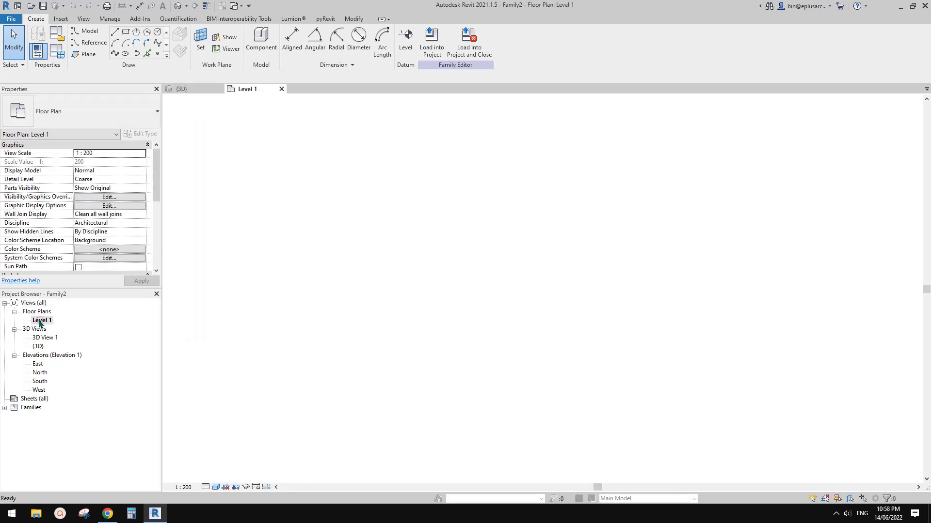
left_click(89, 42)
left_click(158, 32)
left_click(542, 304)
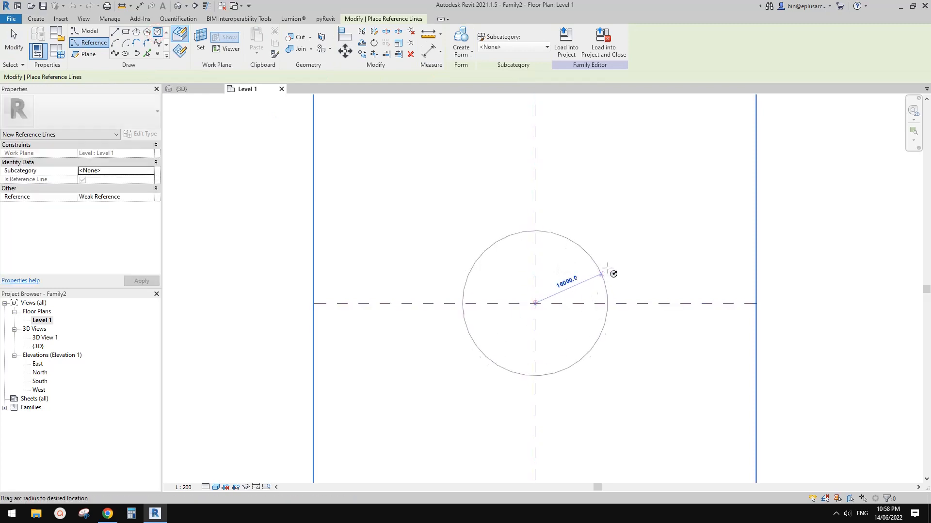
left_click(620, 304)
Step: Make the circle's radius dimension permanent and label it with a new instance parameter named RB
left_click(570, 280)
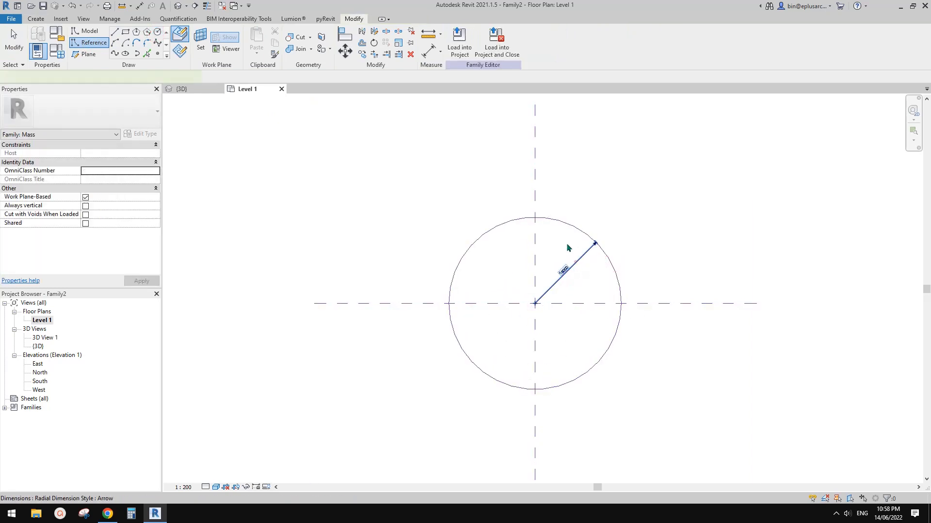
left_click(551, 40)
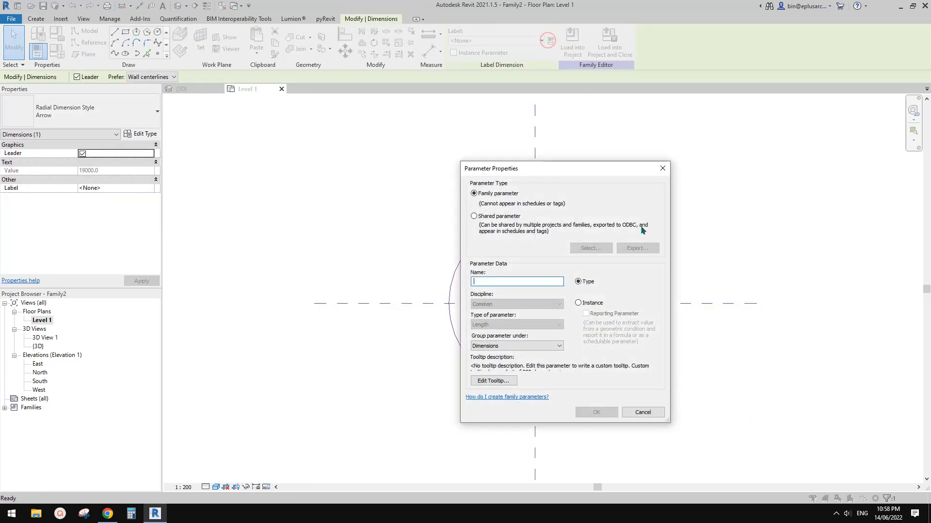
type("RB")
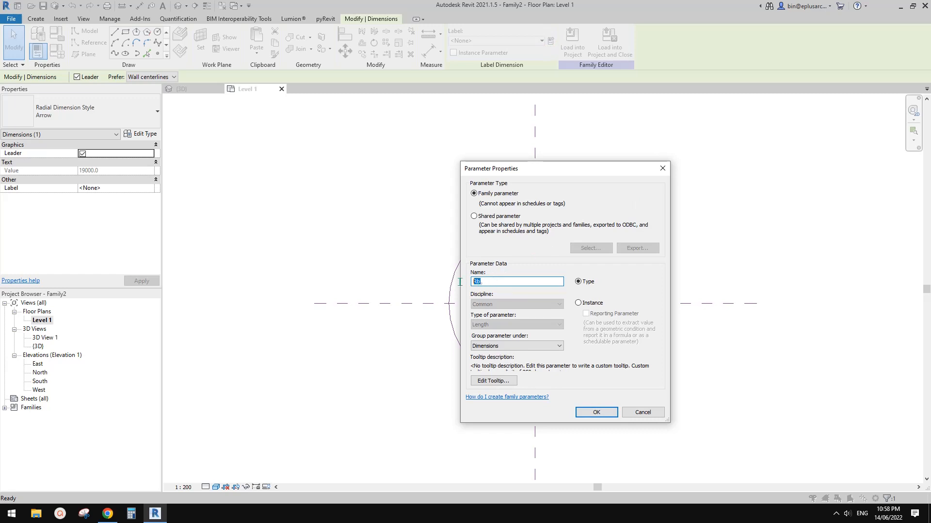
left_click(578, 303)
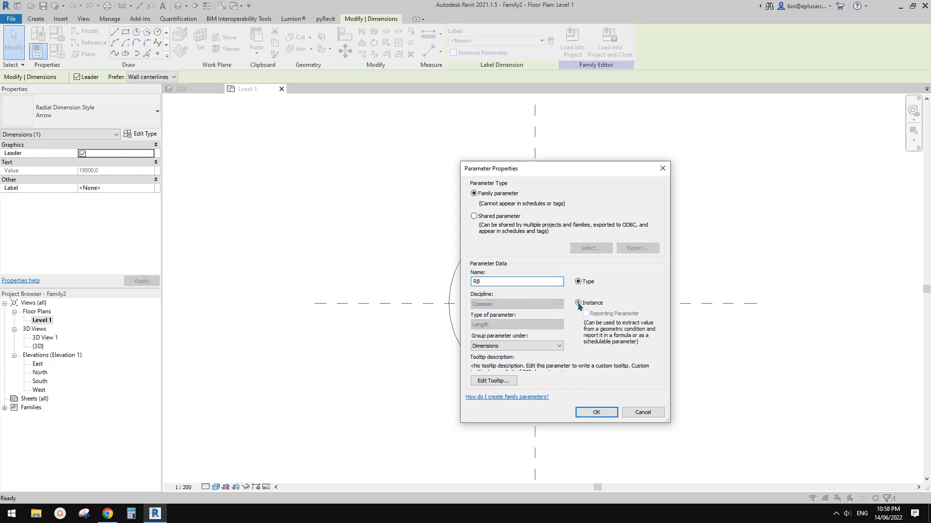
left_click(597, 412)
left_click(581, 331)
scroll(582, 335, "up", 1)
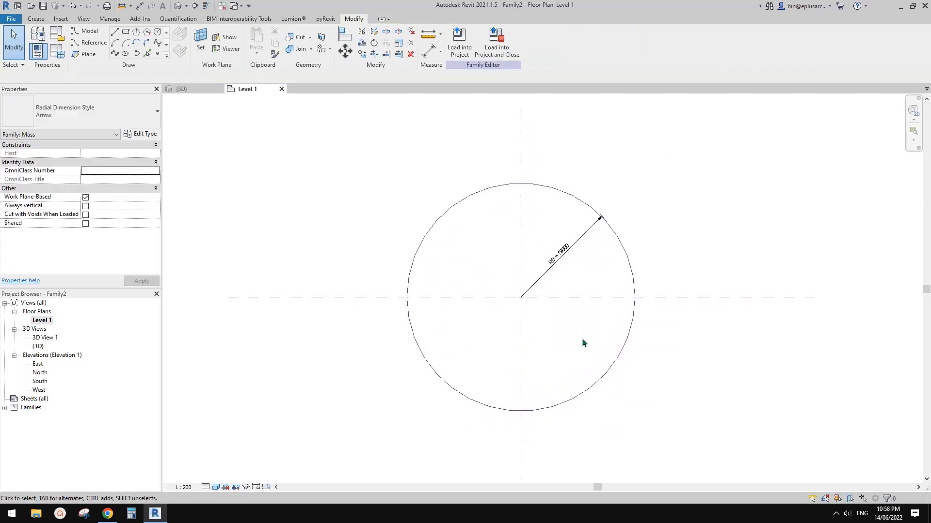
Step: Open the South elevation view
double_click(40, 382)
scroll(504, 311, "down", 2)
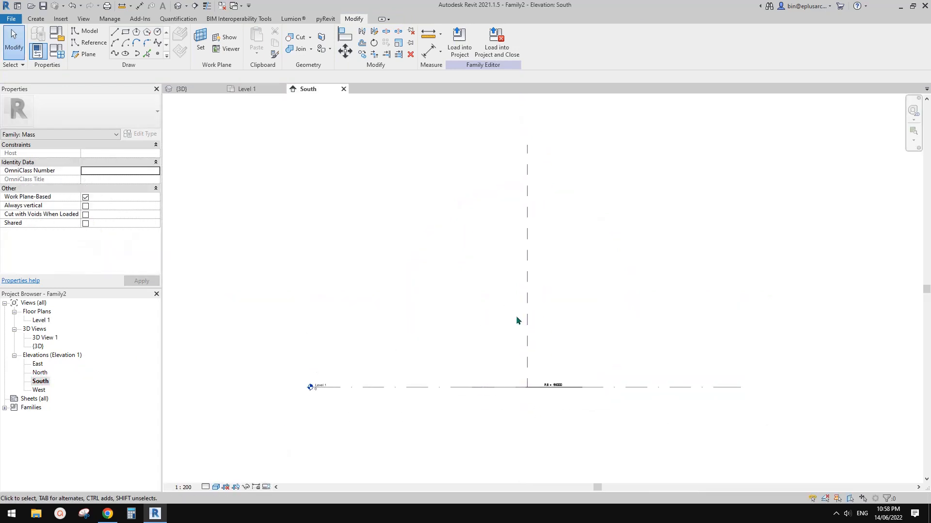
middle_click_drag(545, 321, 544, 314)
key("r")
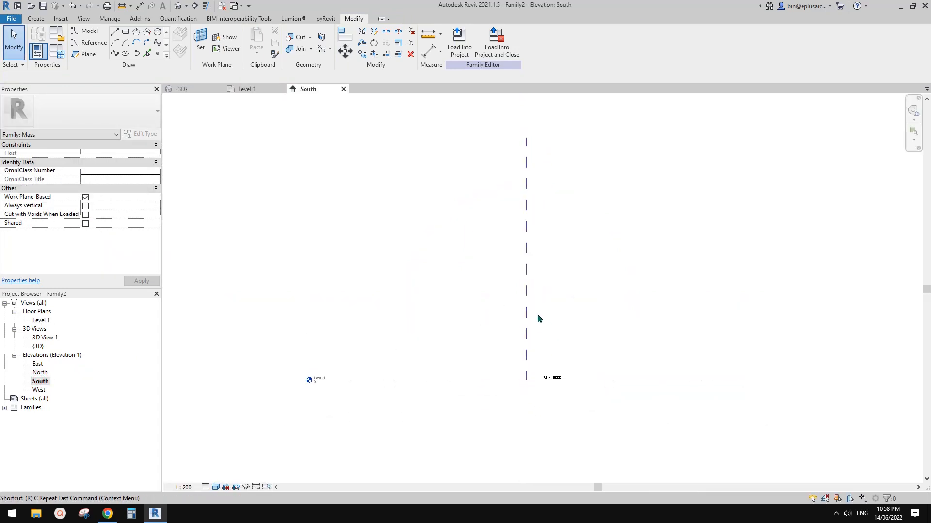
key("p")
middle_click_drag(443, 357, 440, 362)
key("Escape")
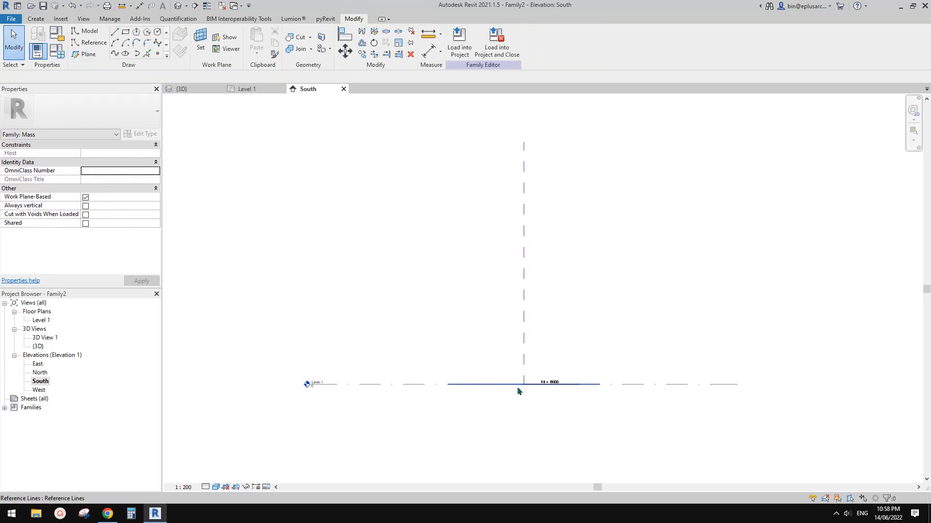
Step: Draw a horizontal reference plane about 27100 mm above Level 1, crossing the vertical centre plane
middle_click_drag(547, 348, 549, 348)
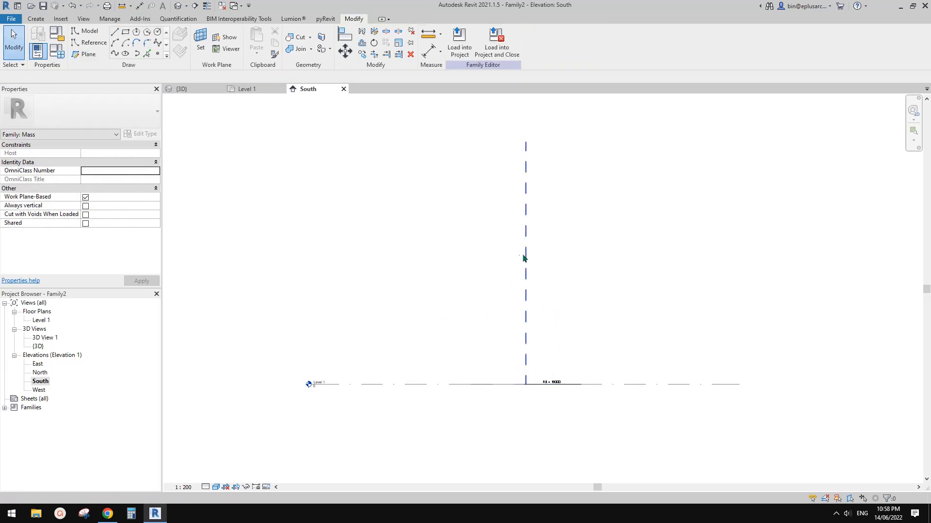
key("r")
key("p")
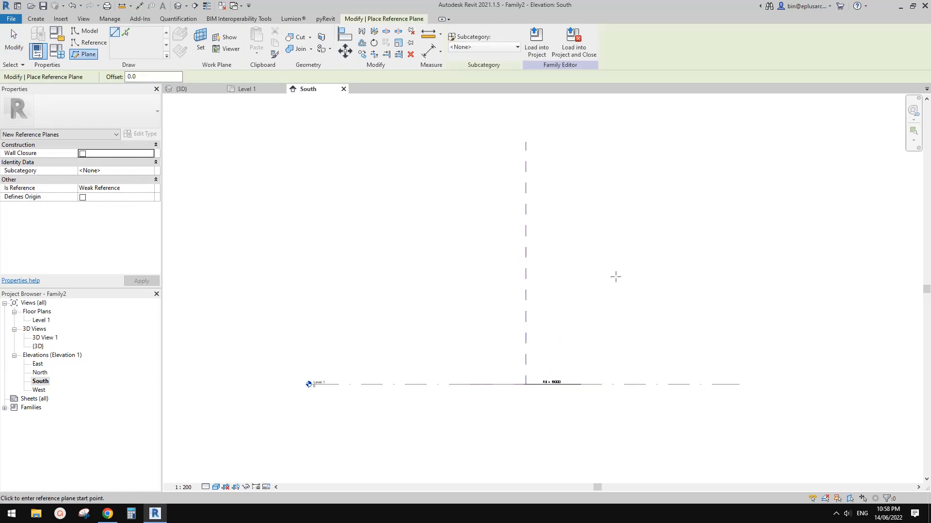
left_click(617, 277)
left_click(416, 277)
key("Escape")
key("Escape")
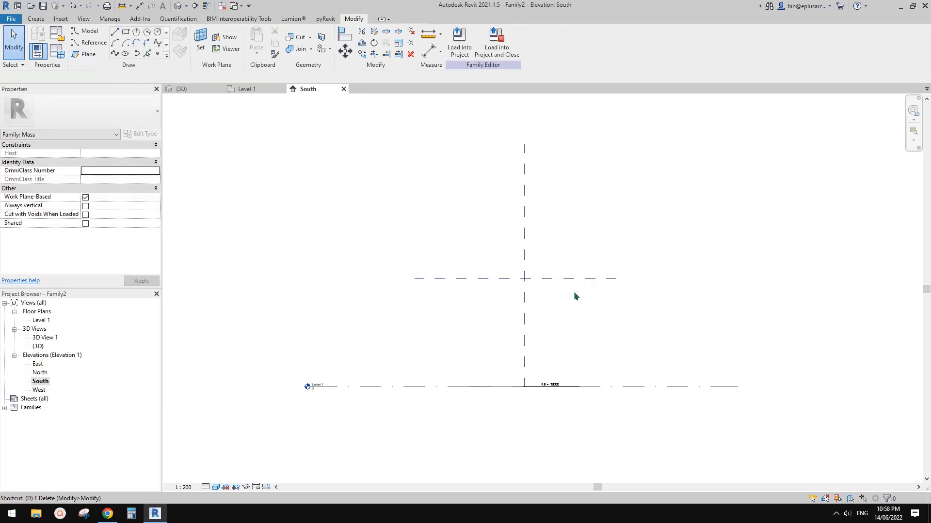
Step: Place an aligned dimension between Level 1 and the horizontal reference plane
key("d")
key("i")
left_click(638, 386)
left_click(586, 281)
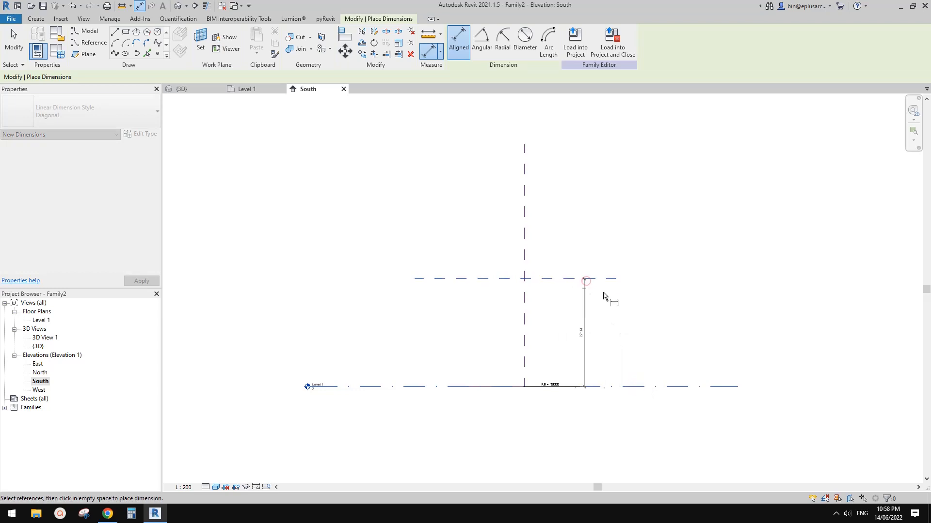
left_click(640, 304)
key("Escape")
key("Escape")
Step: Label the height dimension with a new instance parameter named H
scroll(601, 300, "up", 1)
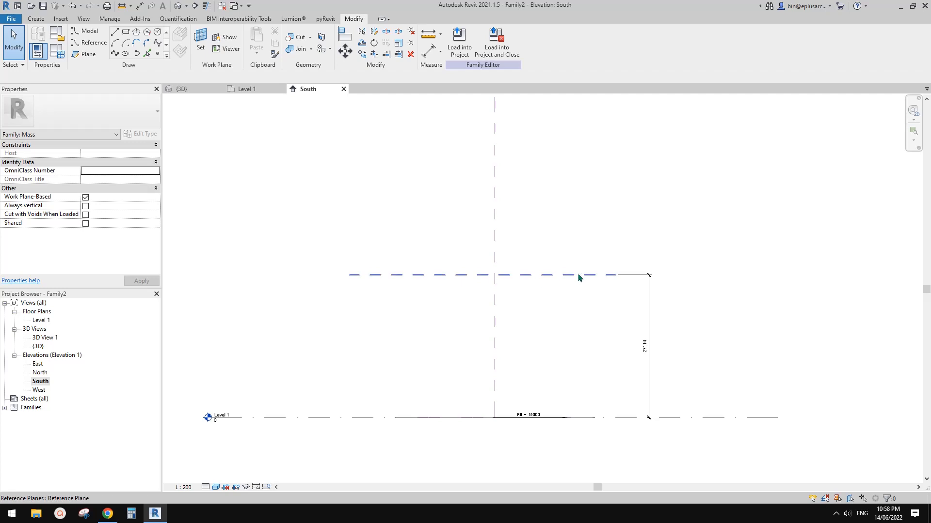
left_click(649, 330)
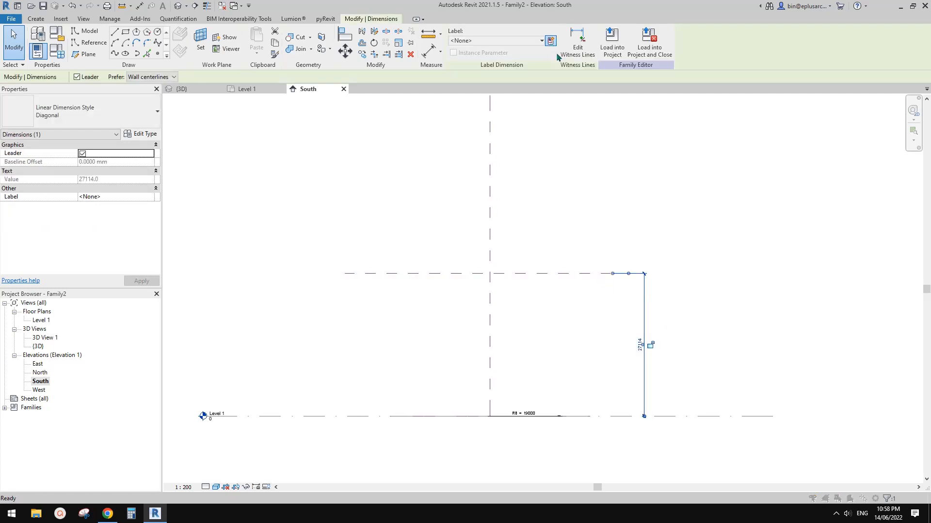
left_click(550, 41)
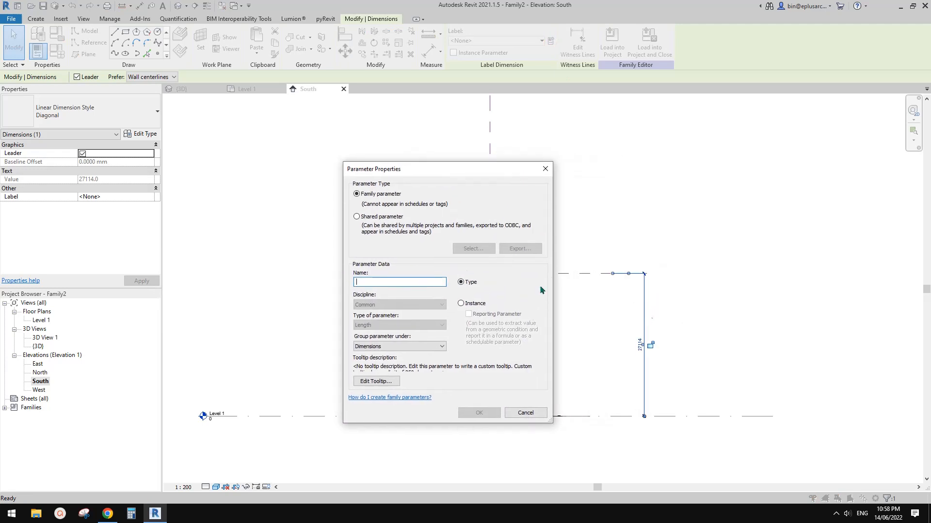
type("H")
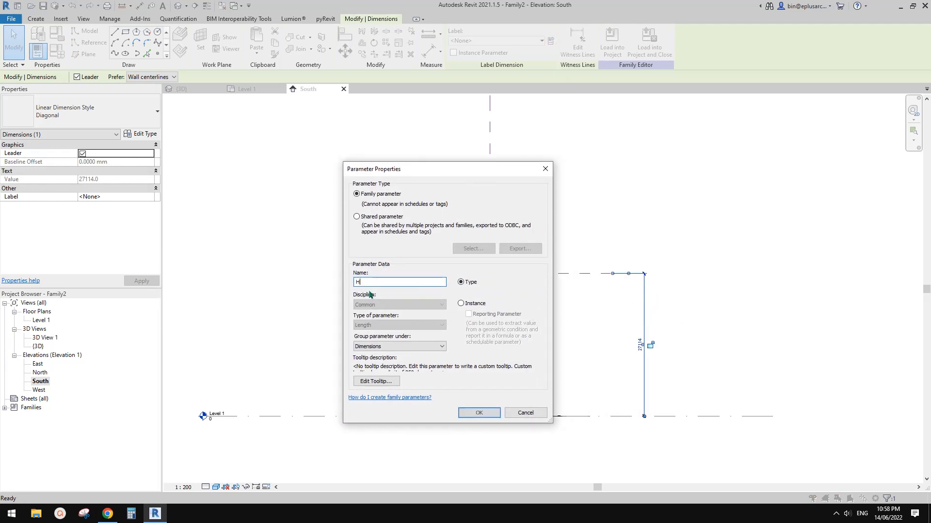
left_click(460, 303)
left_click(479, 412)
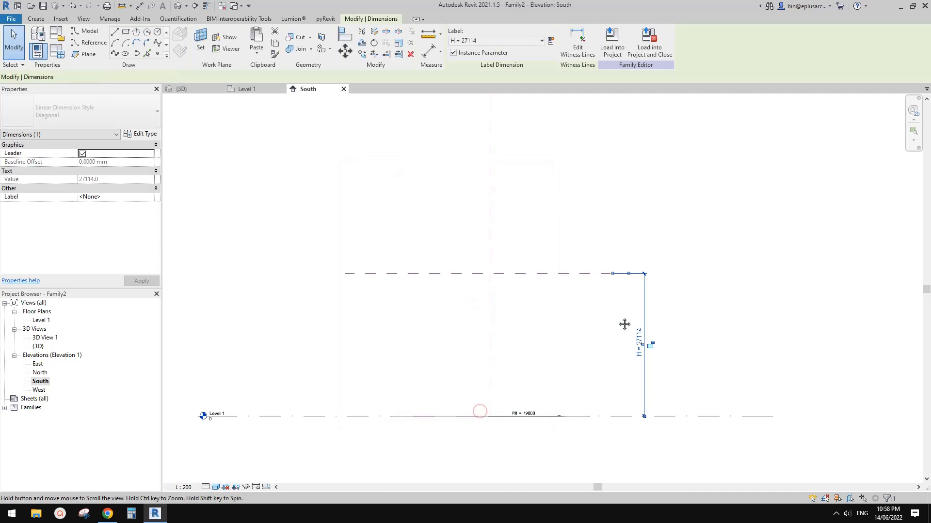
left_click(311, 328)
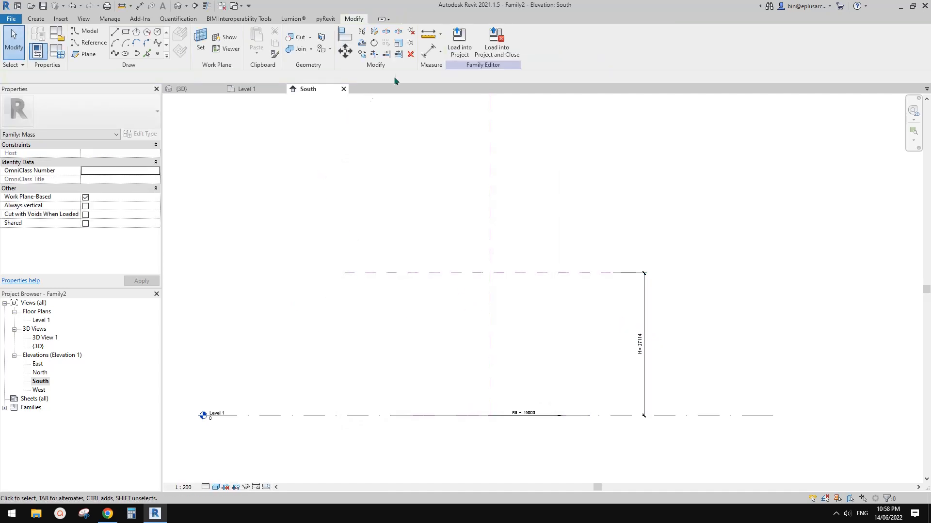
Step: Set the upper horizontal reference plane as the work plane by picking it, and go to the Level 1 floor plan
left_click(201, 39)
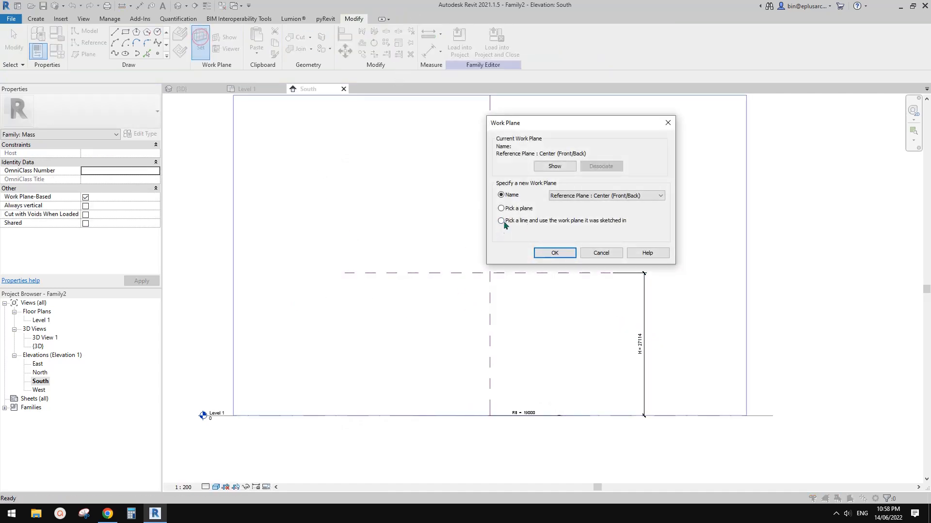
left_click(554, 253)
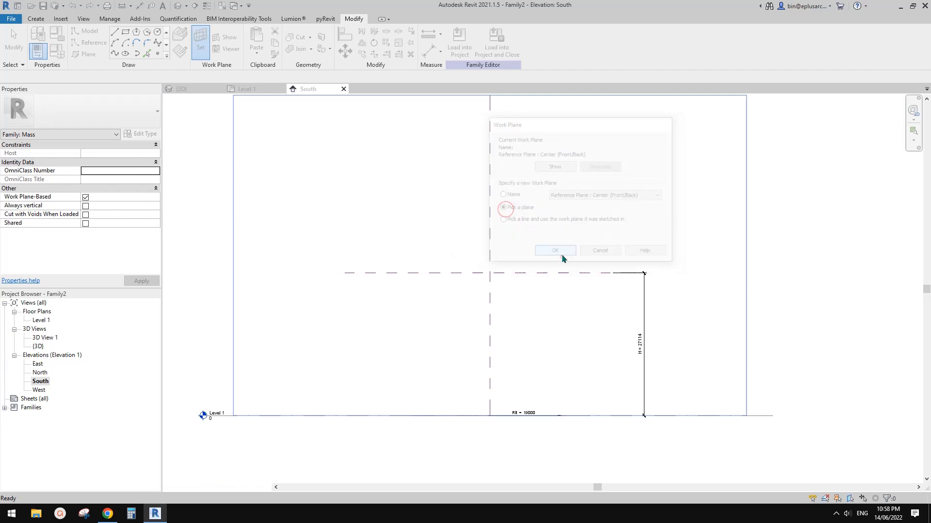
left_click(533, 274)
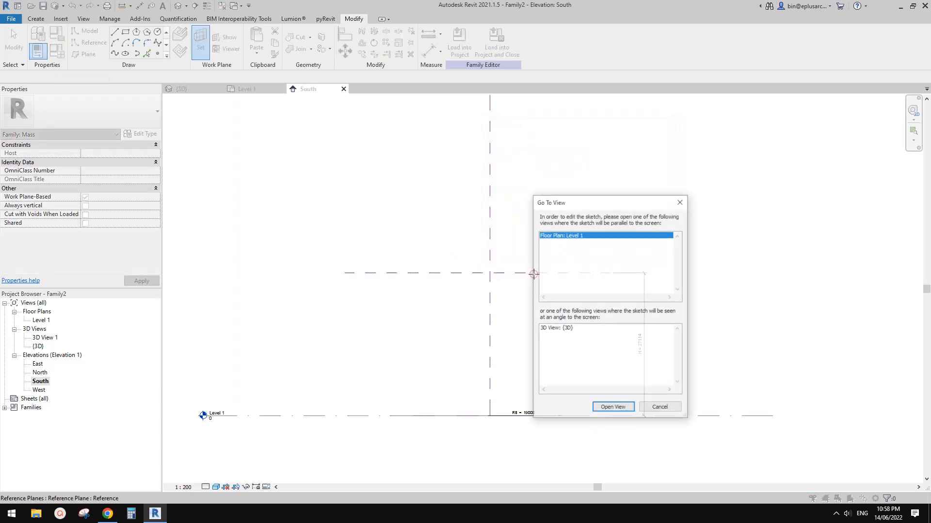
left_click(612, 408)
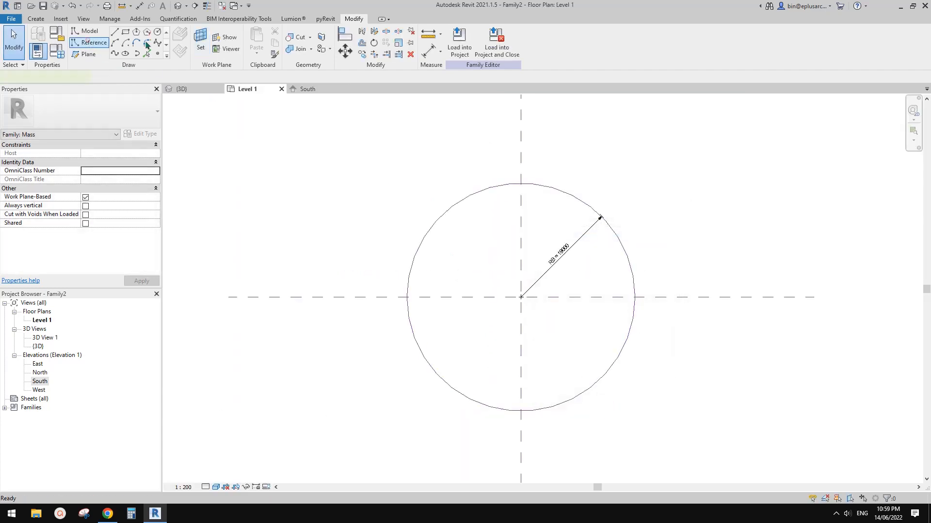
left_click(147, 45)
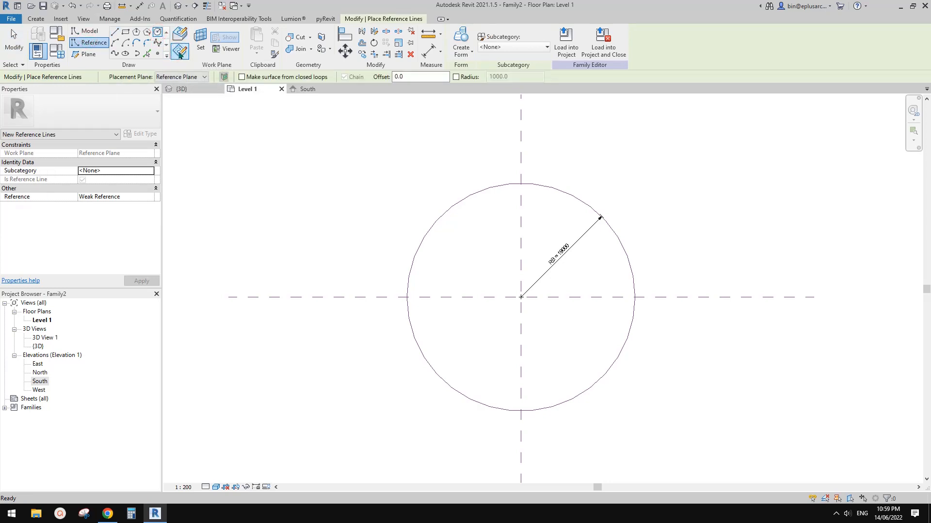
left_click(200, 39)
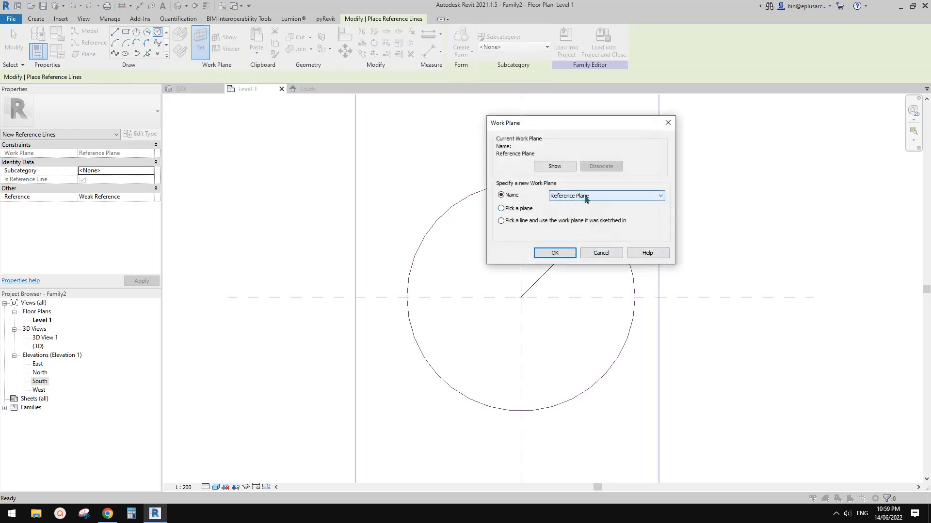
left_click(601, 253)
key("Escape")
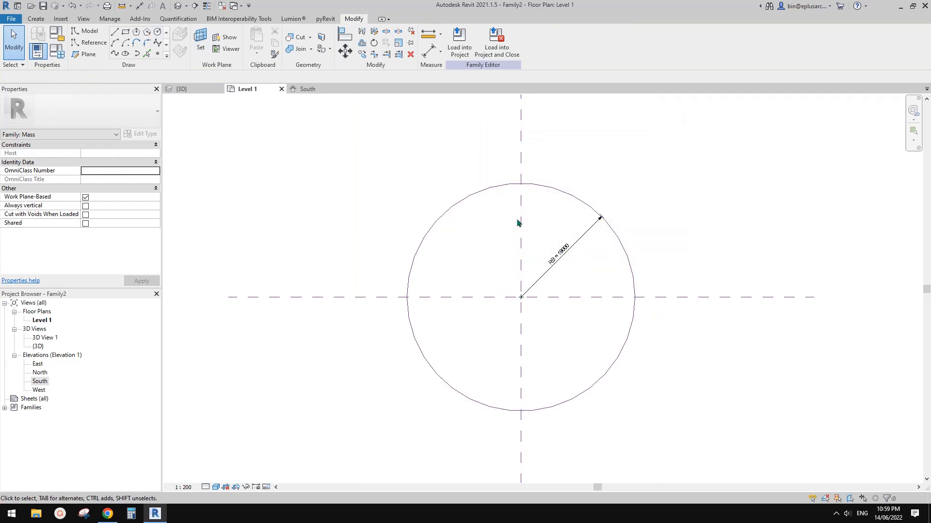
Step: Draw a reference-line circle of about 12000 radius on the upper work plane, centred on the intersection of the centre reference planes
left_click(87, 44)
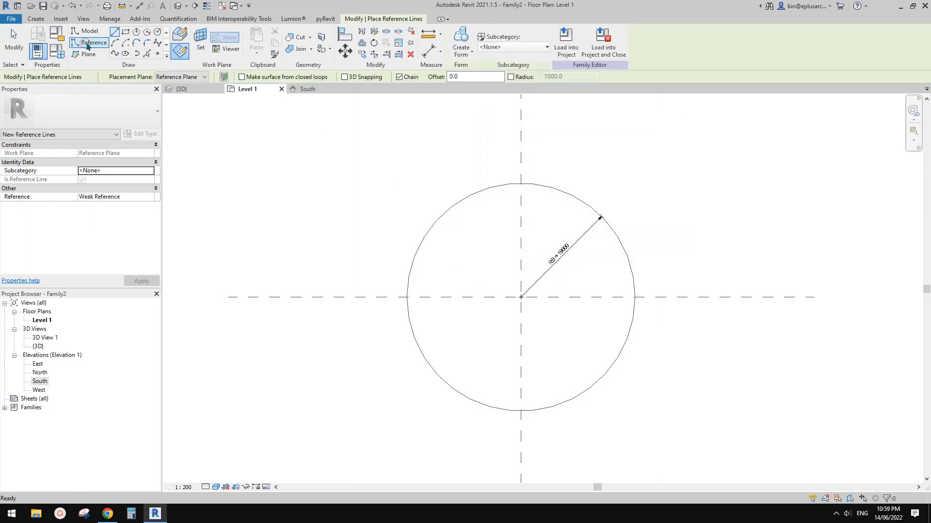
left_click(158, 32)
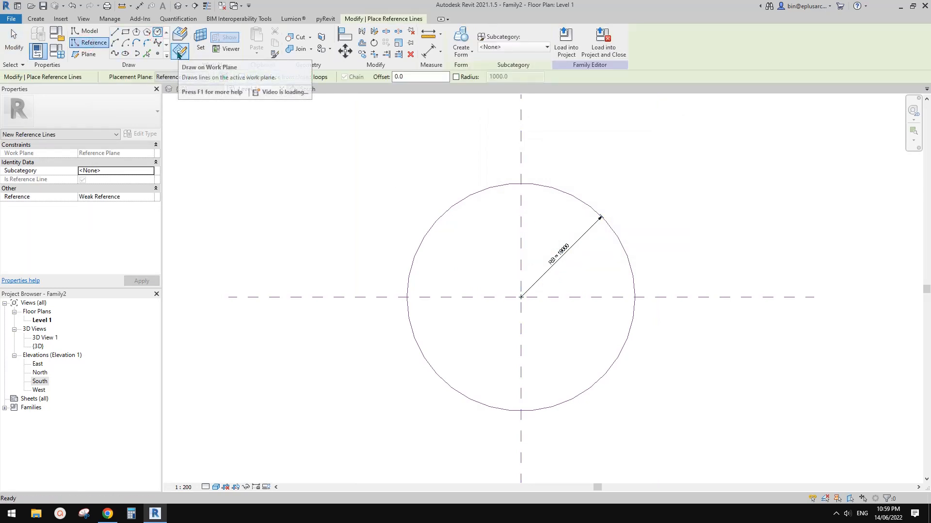
left_click(178, 51)
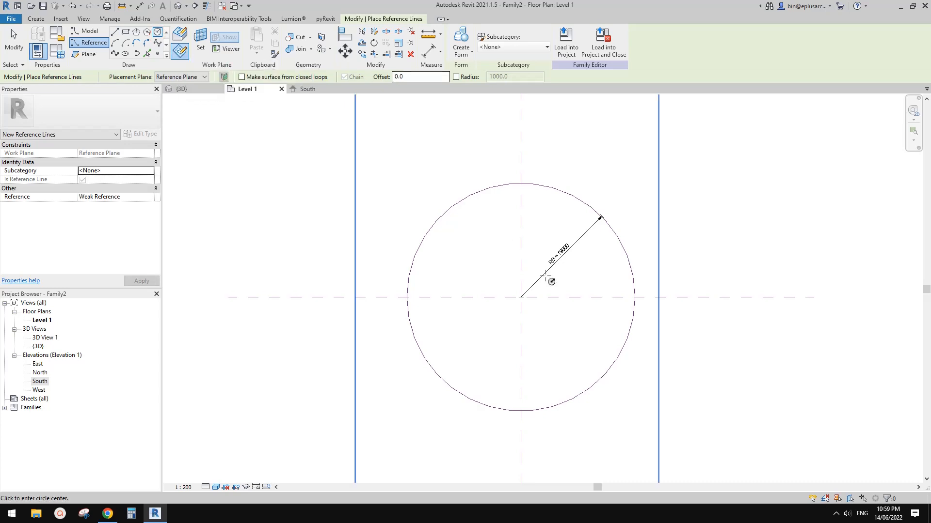
left_click(520, 297)
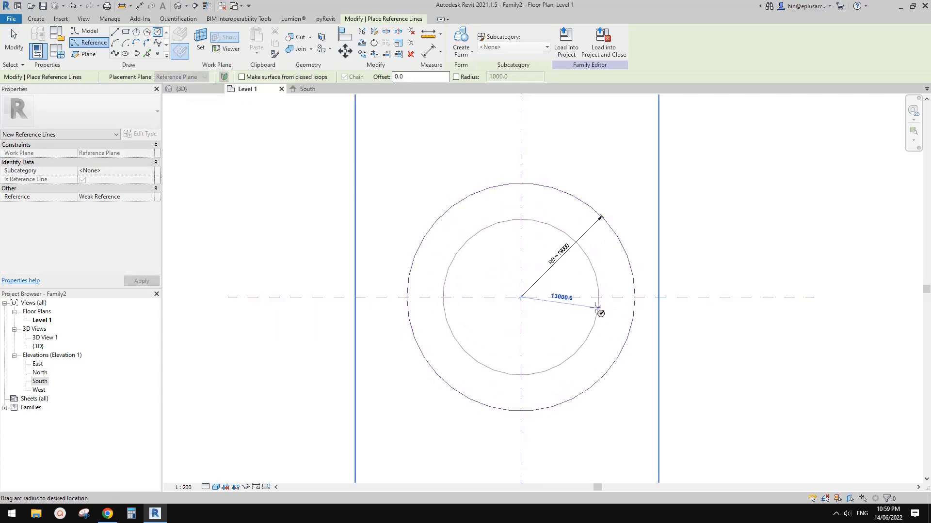
left_click(595, 308)
key("Escape")
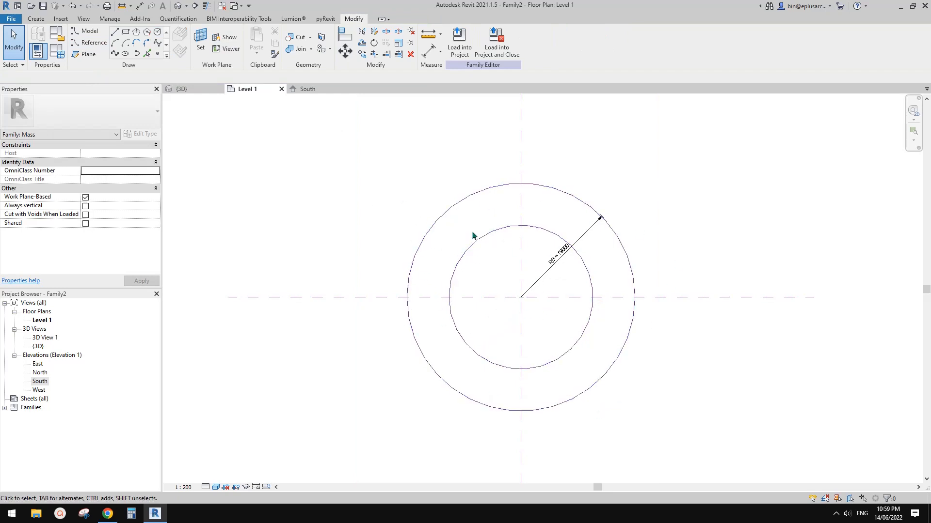
Step: In the 3D view, turn the upper circle's temporary radius dimension into a permanent dimension
left_click(178, 5)
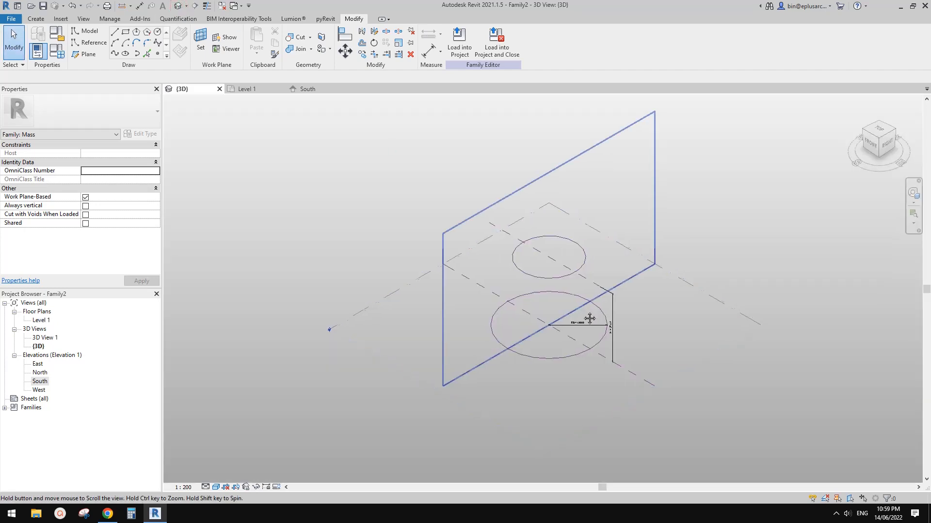
middle_click_drag(590, 319, 567, 264, "shift")
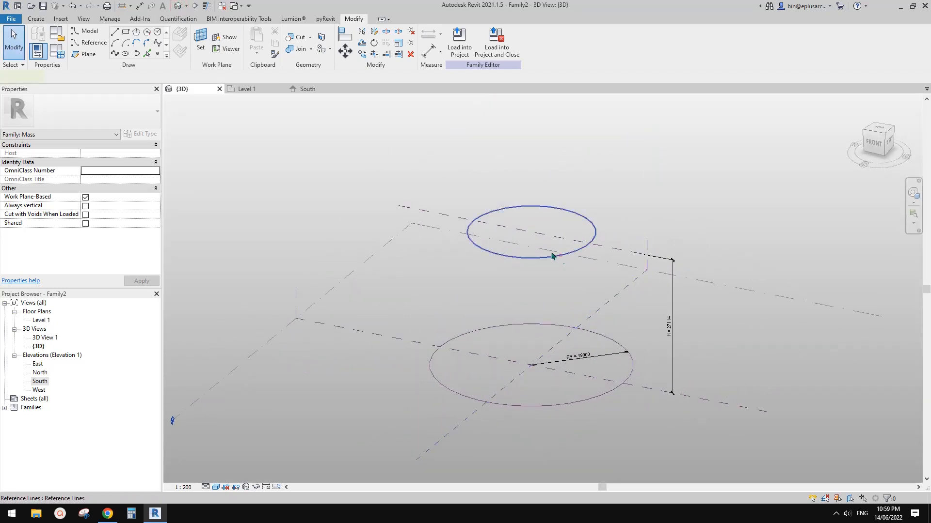
left_click(552, 256)
scroll(449, 216, "up", 3)
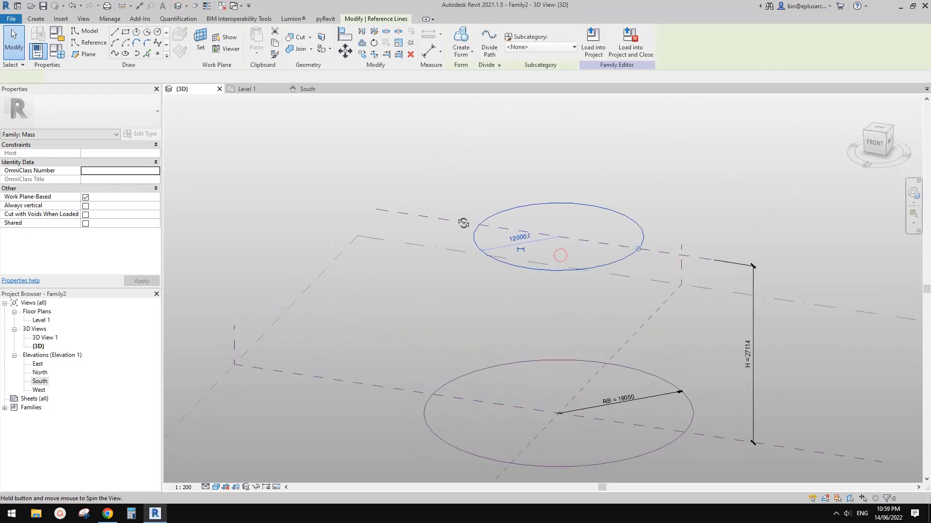
left_click(590, 281)
middle_click_drag(595, 278, 552, 322)
left_click(591, 267)
left_click(515, 252)
key("Escape")
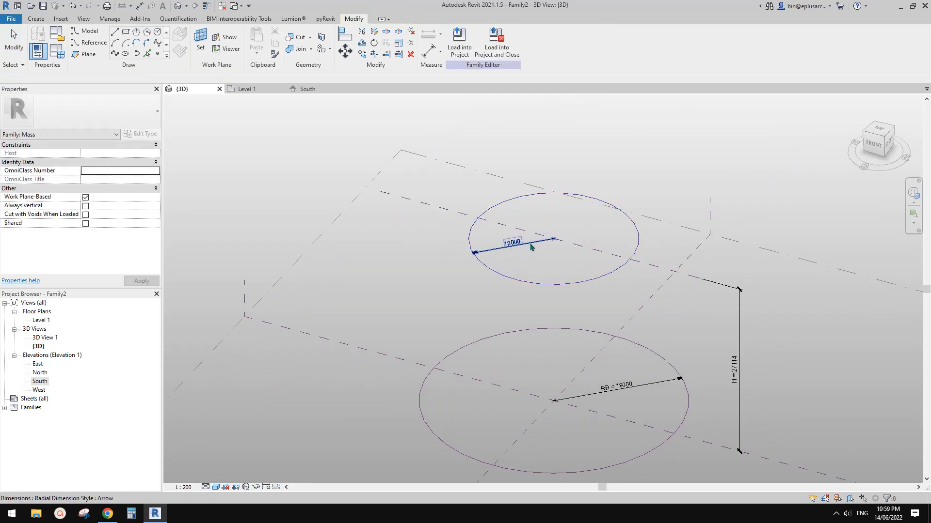
Step: Label the upper circle's radius dimension with a new instance parameter named RT
left_click(517, 248)
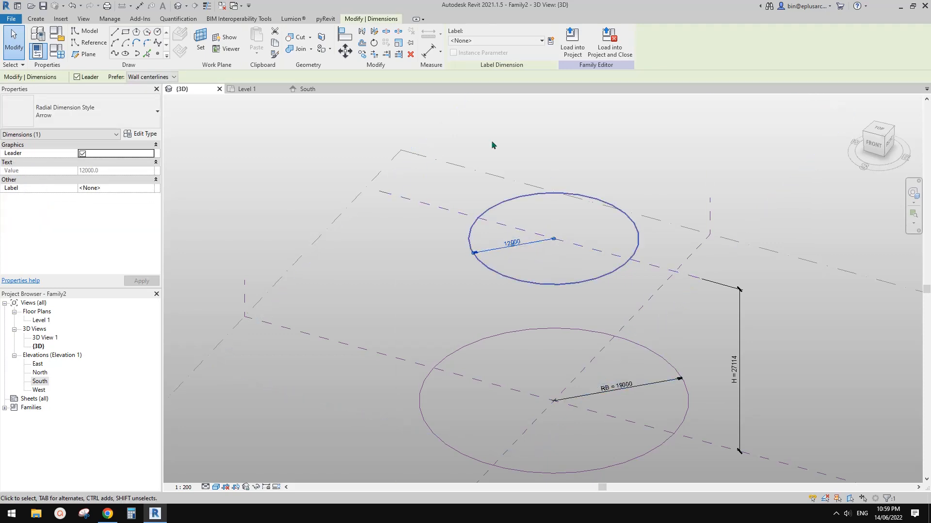
left_click(549, 39)
type("RT")
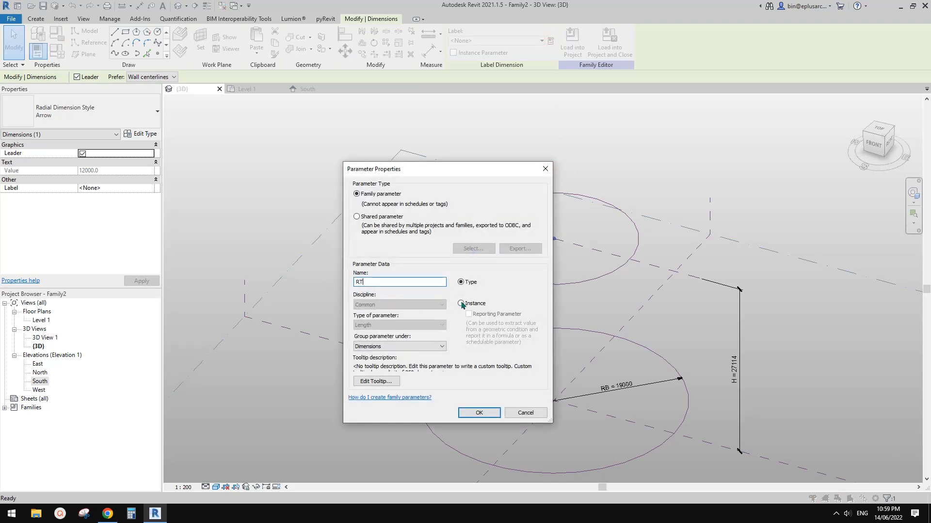
left_click(461, 303)
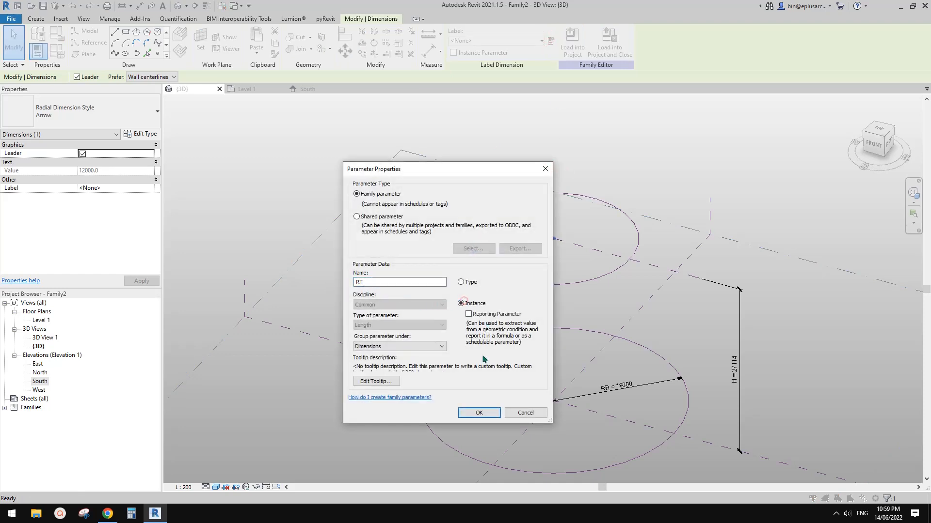
left_click(478, 412)
left_click(603, 313)
Step: Divide the upper circle with Divide Path, keeping the fixed number layout of 6 nodes
scroll(603, 300, "down", 2)
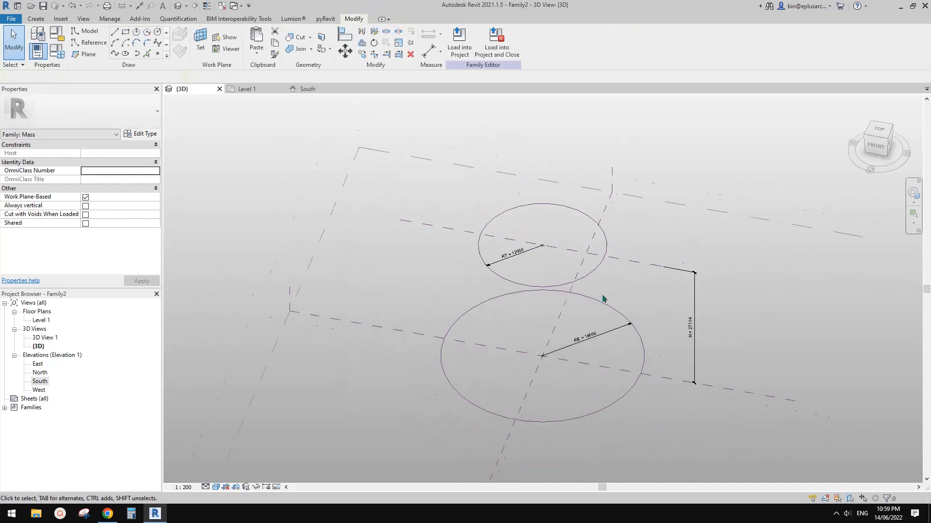
mouse_move(602, 297)
middle_mouse_down("shift")
mouse_move(634, 320)
mouse_move(621, 337)
mouse_move(590, 294)
middle_mouse_up("shift")
scroll(634, 321, "up", 1)
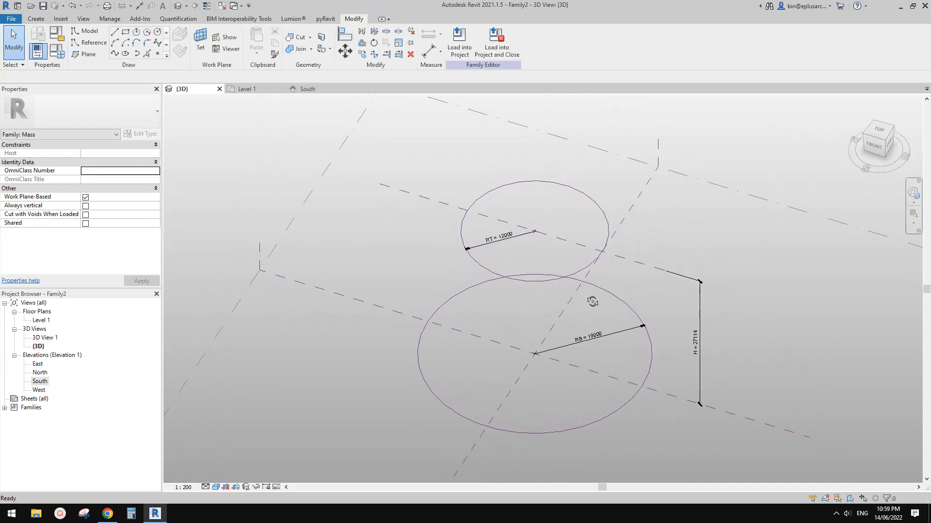
left_click(592, 265)
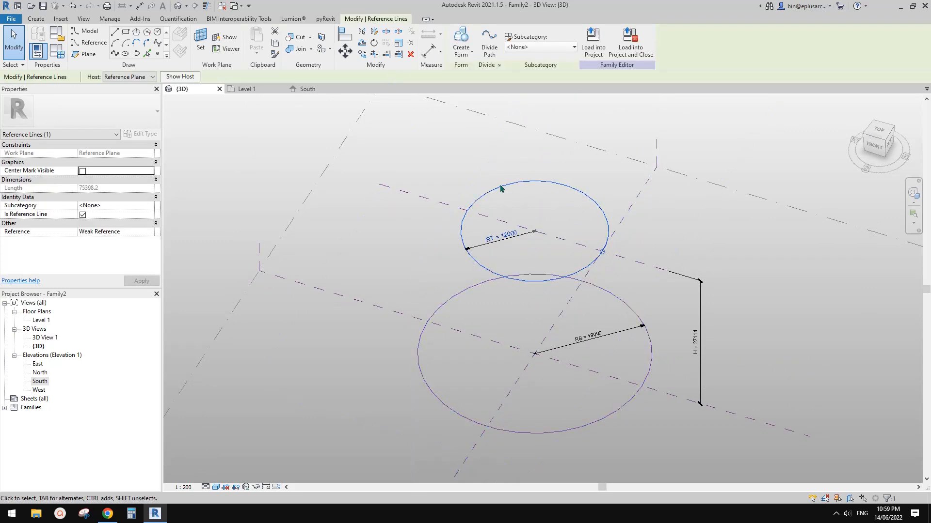
left_click(489, 42)
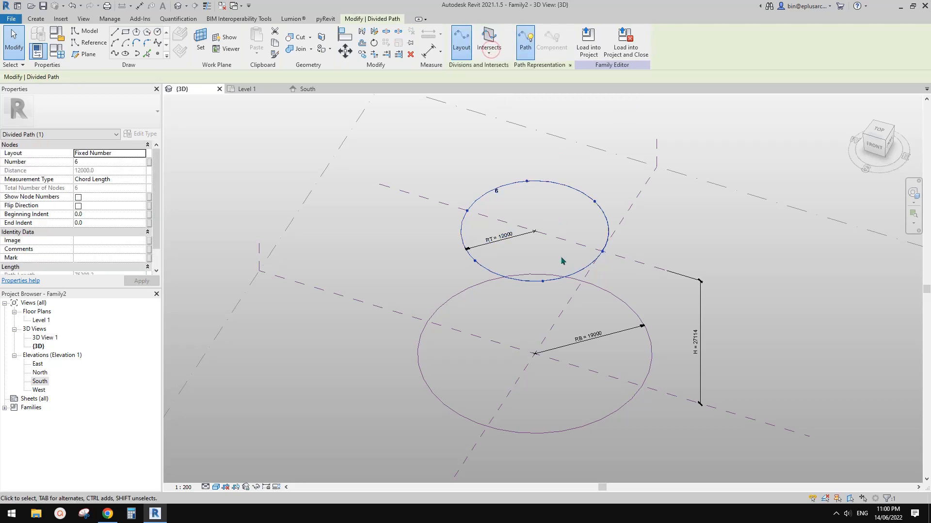
middle_click_drag(547, 243, 555, 239)
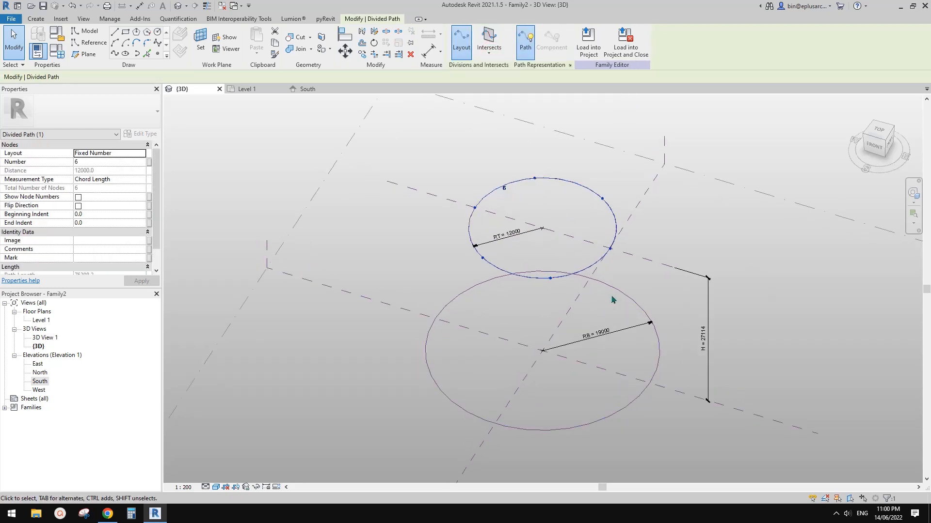
Step: Divide the base circle with Divide Path, keeping its default node layout
left_click(639, 309)
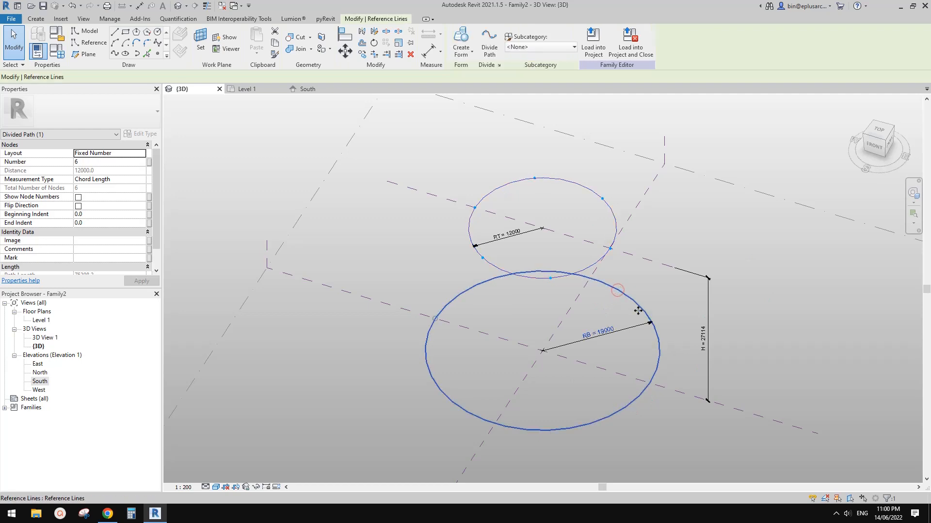
left_click(499, 48)
middle_click_drag(688, 233, 676, 281, "shift")
left_click(677, 281)
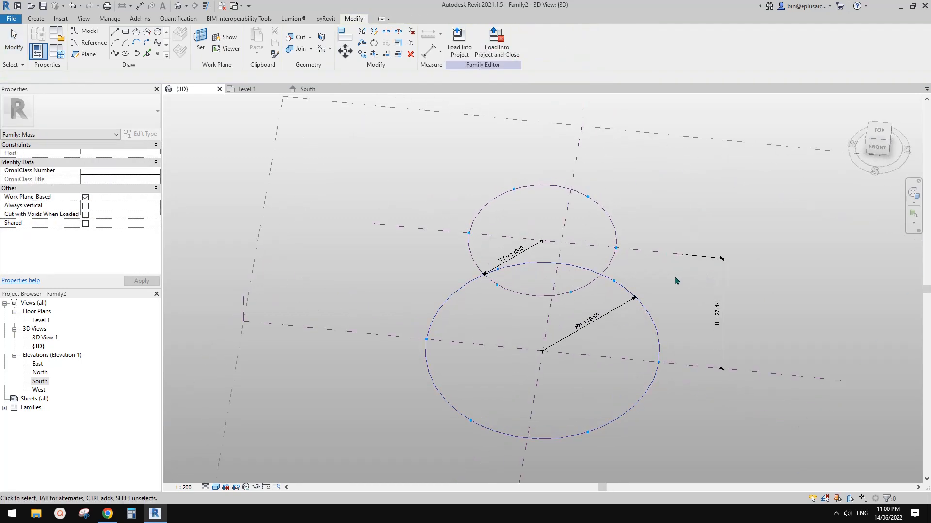
Step: Examine the divided paths on both circles and compare selecting the upper divided path with selecting its underlying reference line
left_click(614, 245)
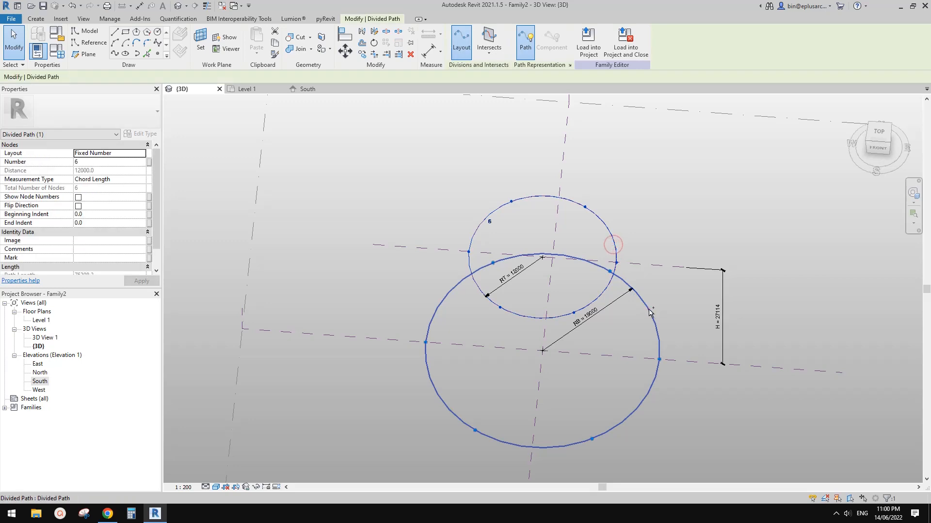
left_click(649, 313, "ctrl")
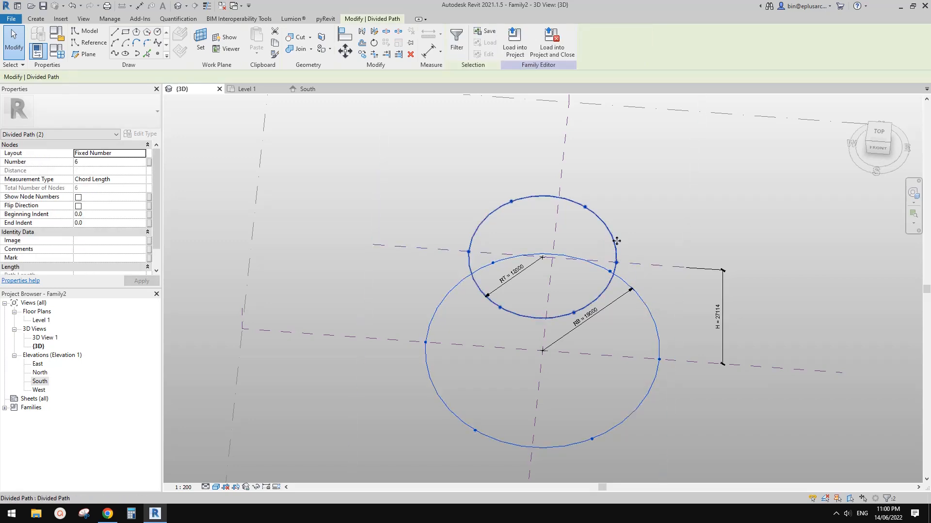
left_click(650, 230)
middle_click_drag(650, 228, 627, 222, "shift")
scroll(623, 242, "up", 1)
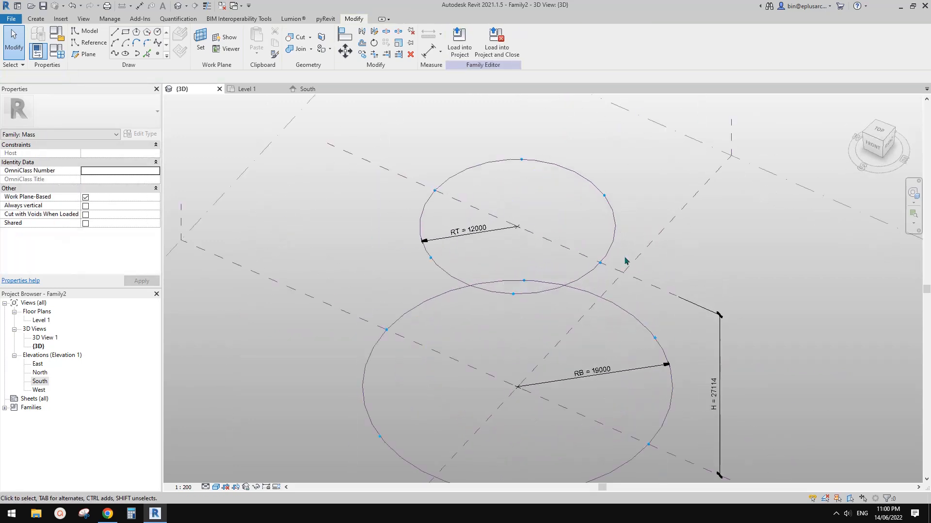
middle_click_drag(625, 258, 642, 249)
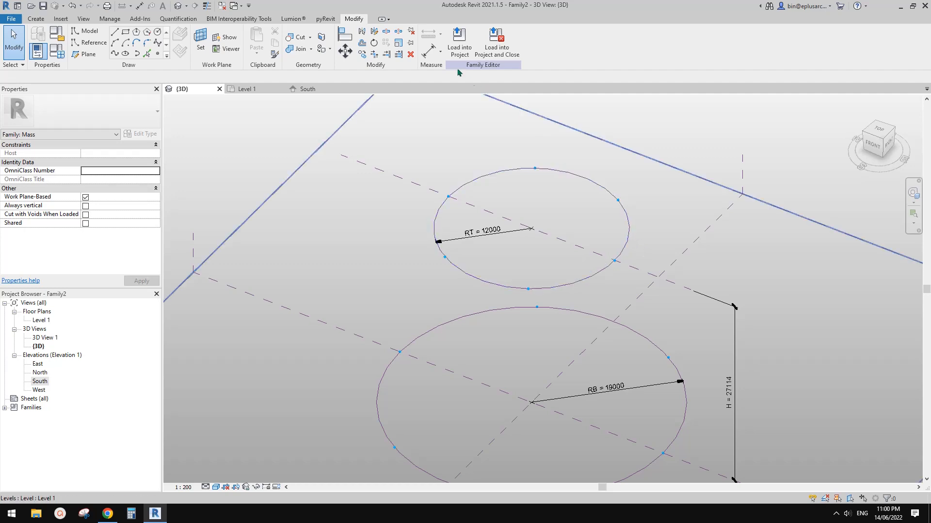
left_click(621, 209)
left_click(650, 230)
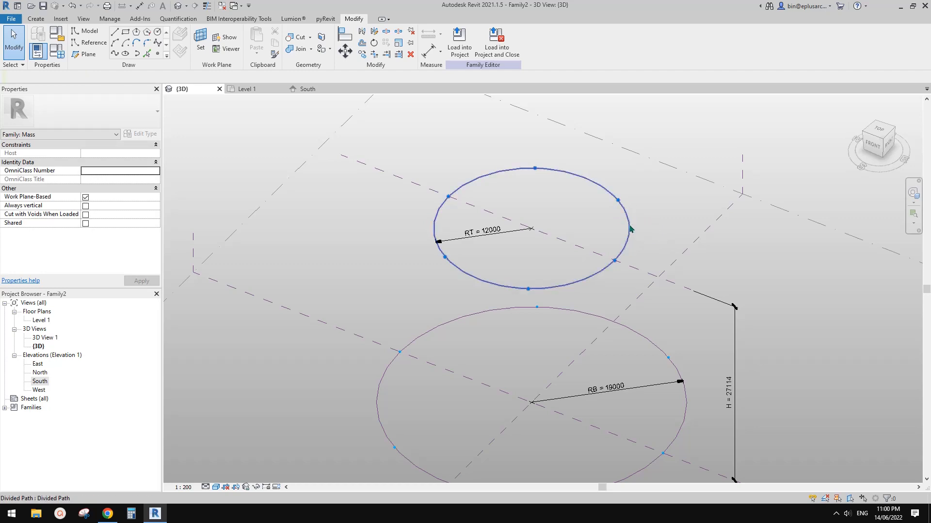
left_click(628, 225)
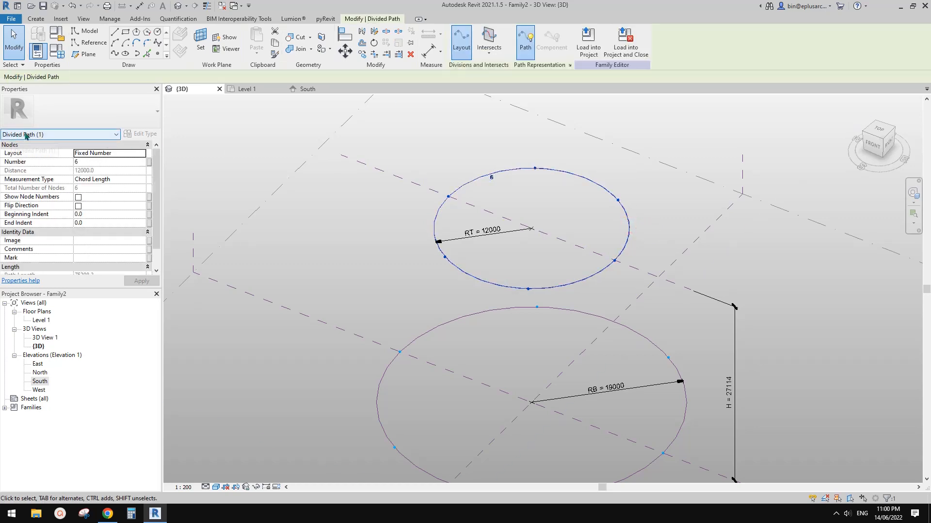
left_click(666, 207)
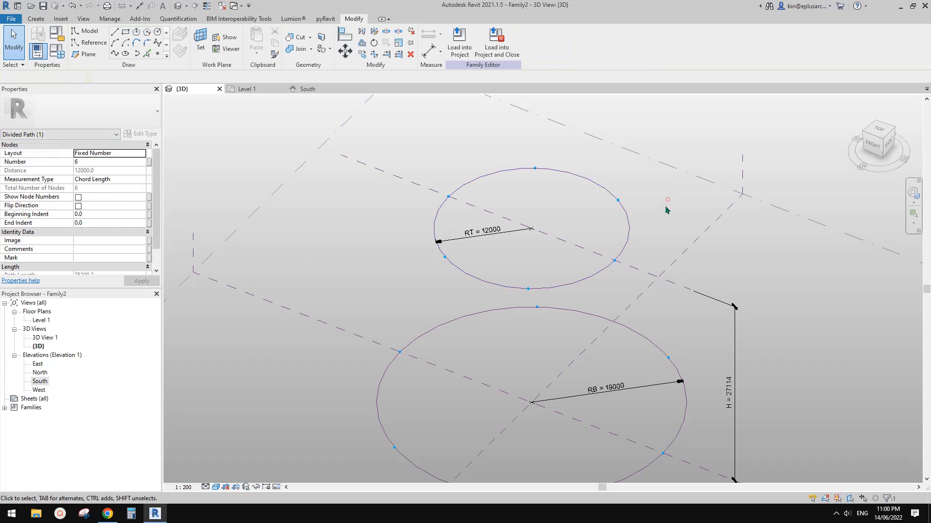
left_click(626, 219)
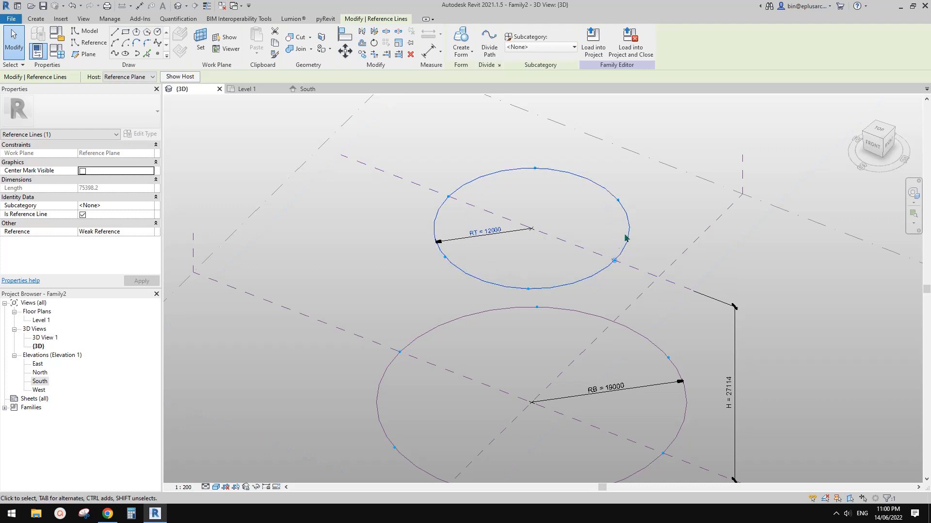
left_click(666, 215)
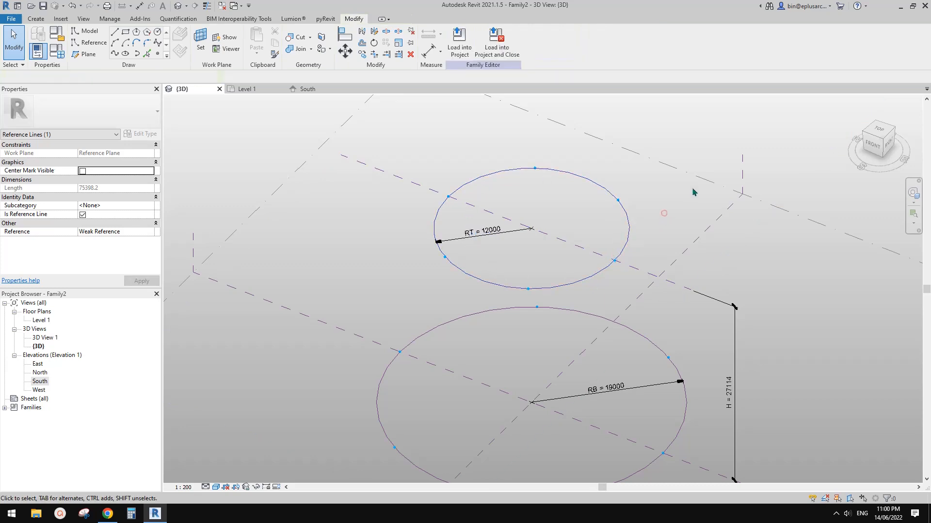
Step: Associate the Number property of both circles' divided paths with a new instance parameter named No
middle_click_drag(686, 225, 673, 203)
left_click(616, 196)
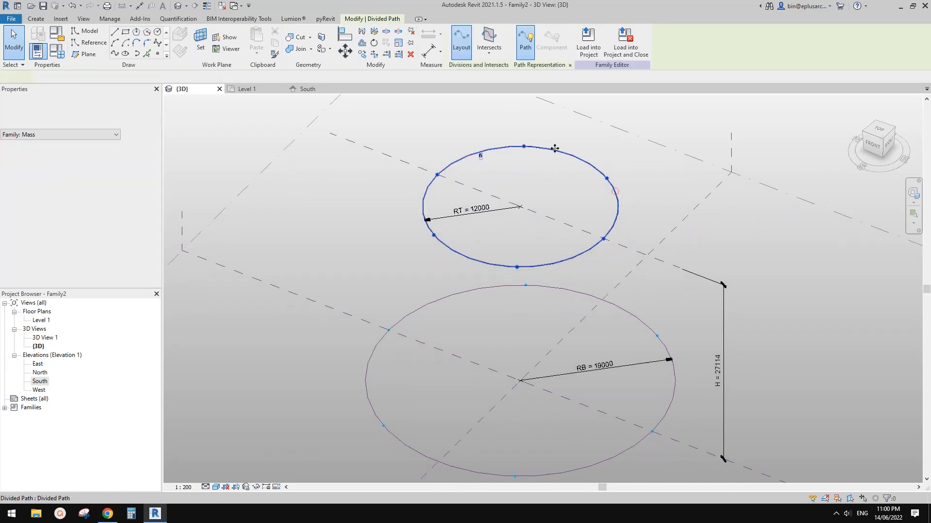
left_click(647, 321, "ctrl")
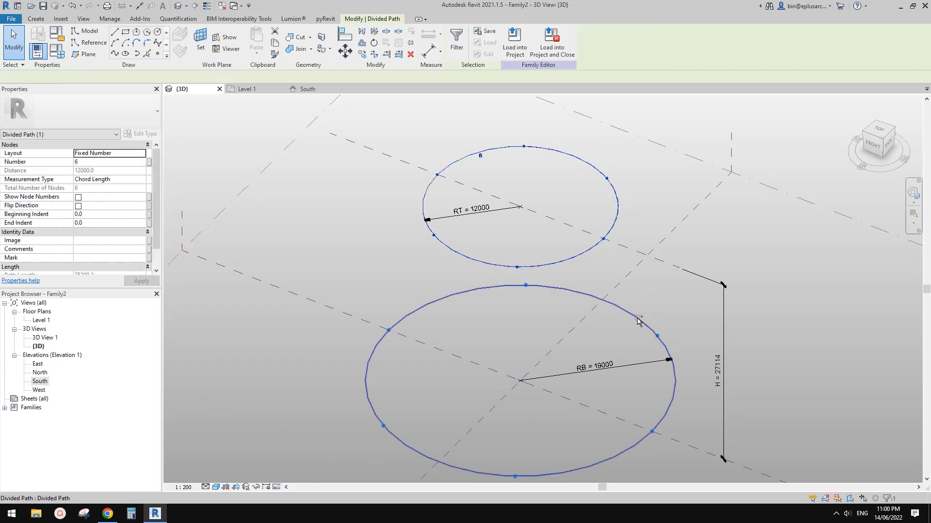
left_click(149, 161)
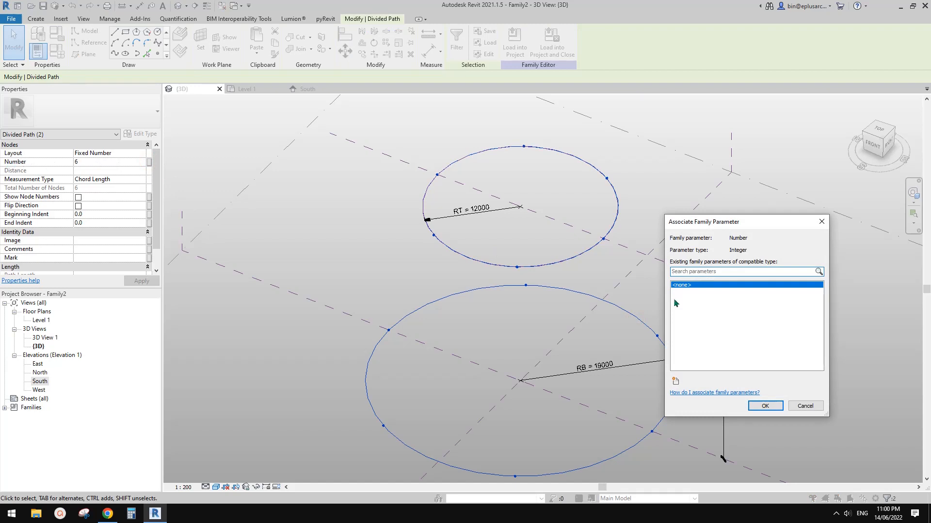
left_click(676, 381)
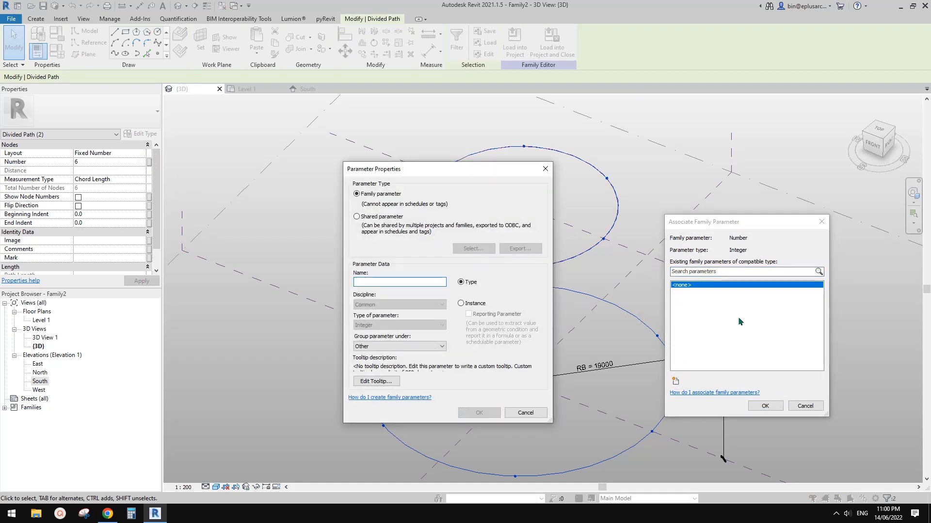
type("No")
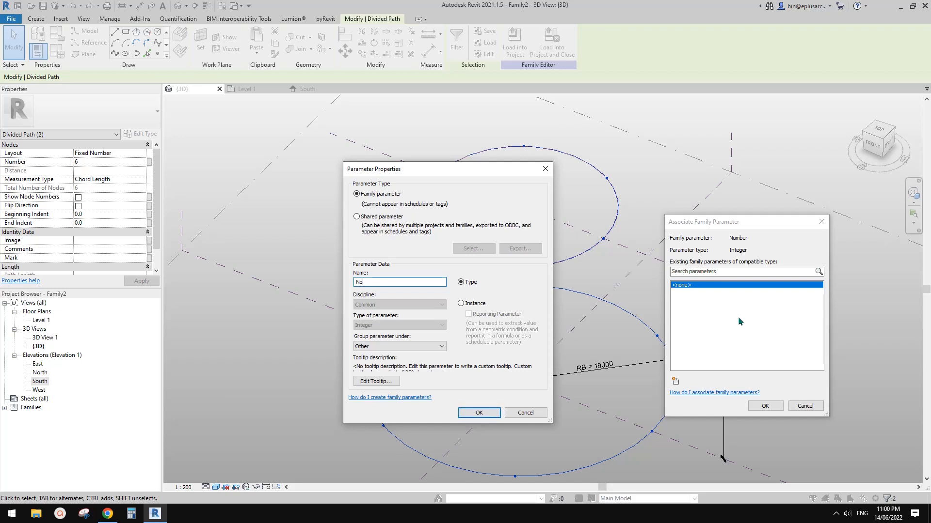
type(".")
left_click(479, 412)
left_click(765, 406)
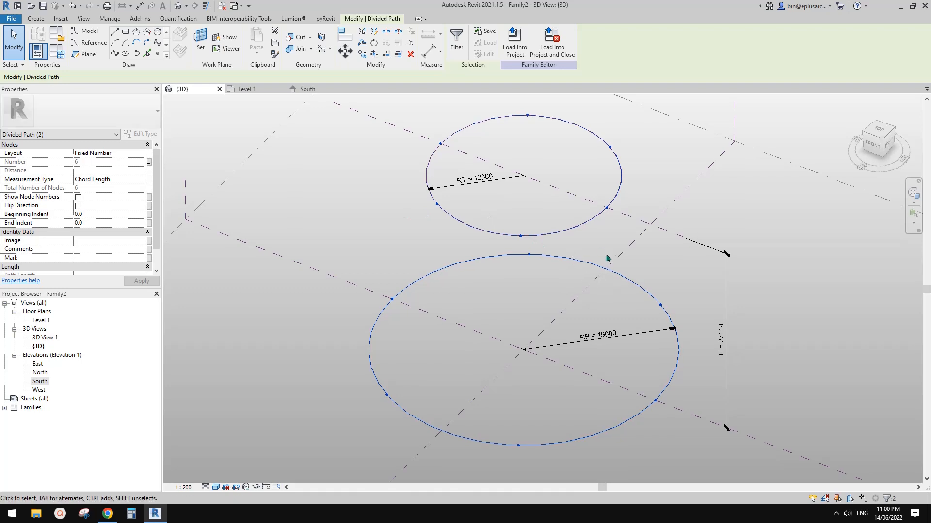
Step: Examine the upper divided path's properties and compare where the nodes sit on the two circles
left_click(601, 212)
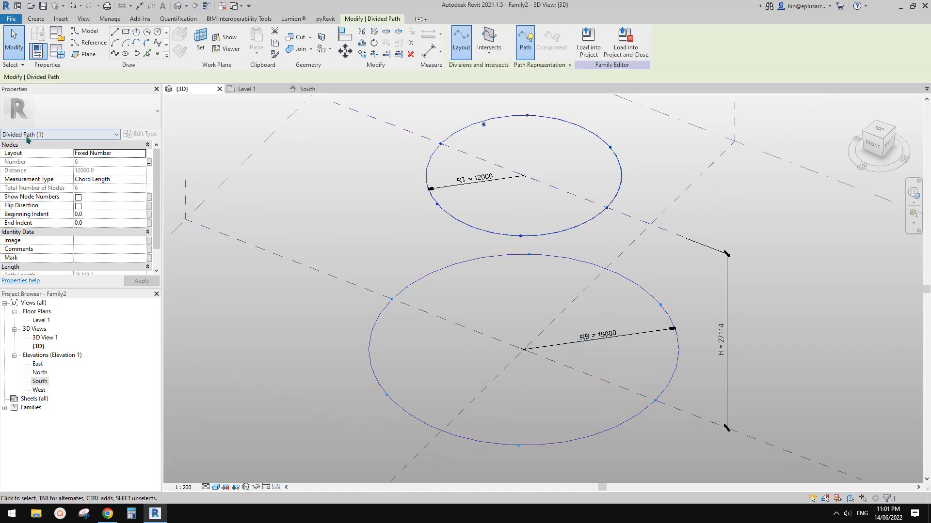
left_click(631, 256)
middle_click_drag(631, 256, 629, 259)
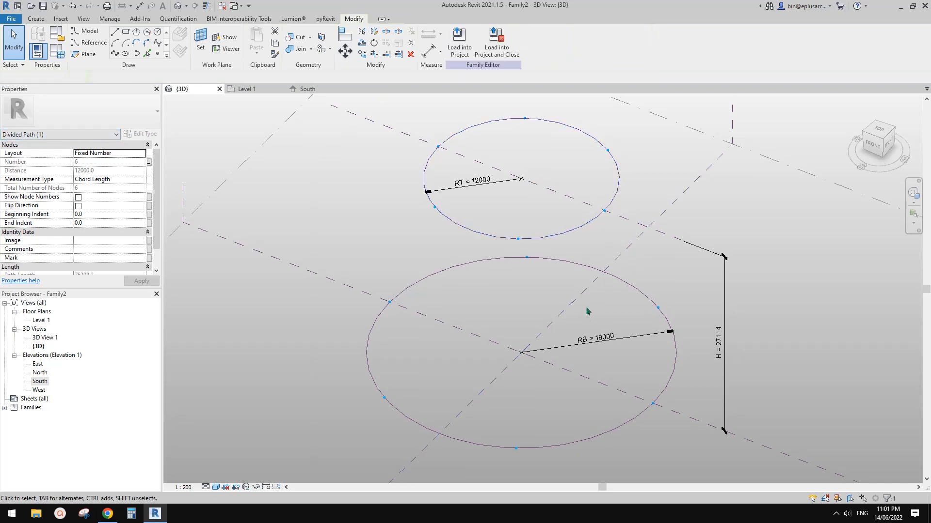
middle_click_drag(555, 297, 546, 285, "shift")
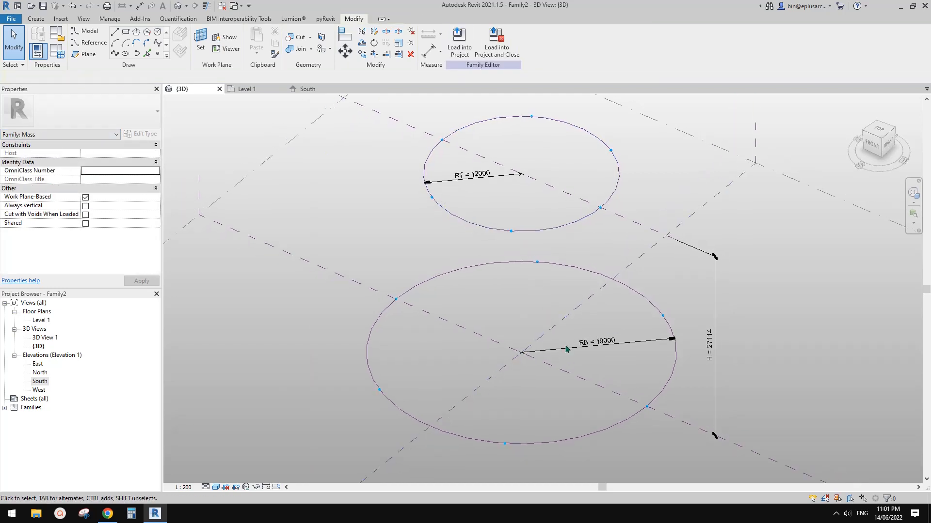
middle_click_drag(566, 349, 558, 347, "shift")
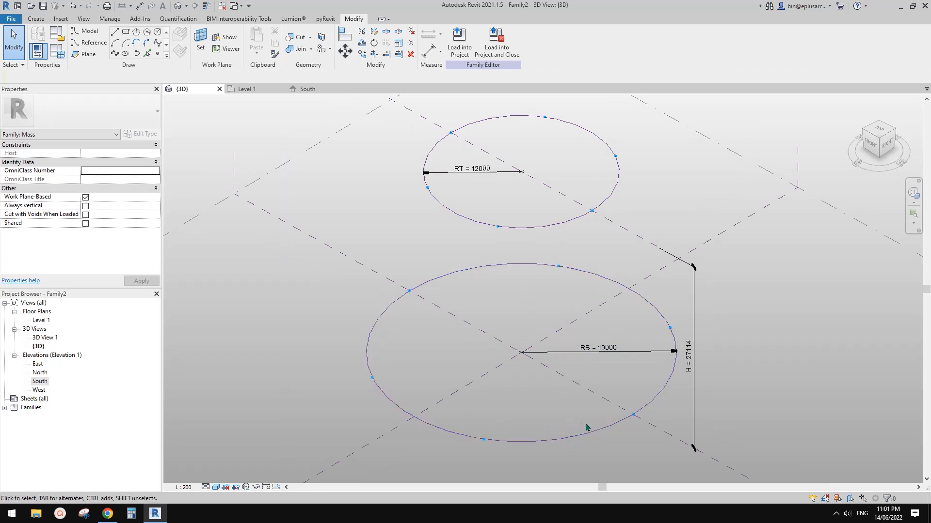
middle_click_drag(543, 406, 588, 212, "shift")
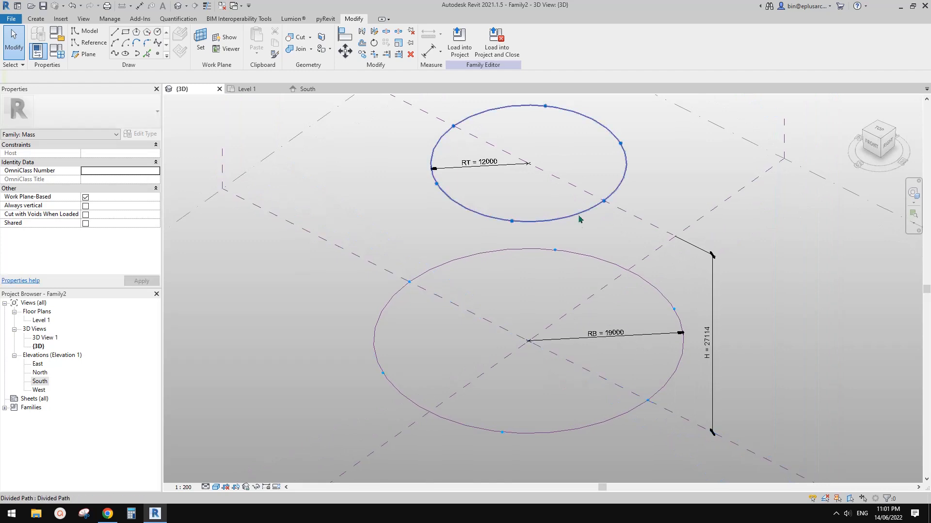
left_click(589, 211)
left_click(662, 294, "ctrl")
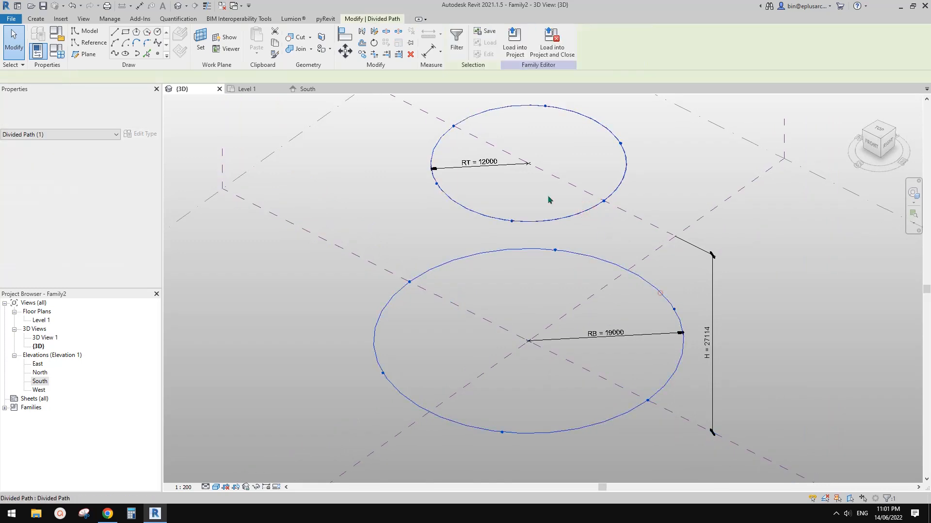
scroll(568, 240, "down", 2)
middle_click_drag(574, 287, 592, 266, "shift")
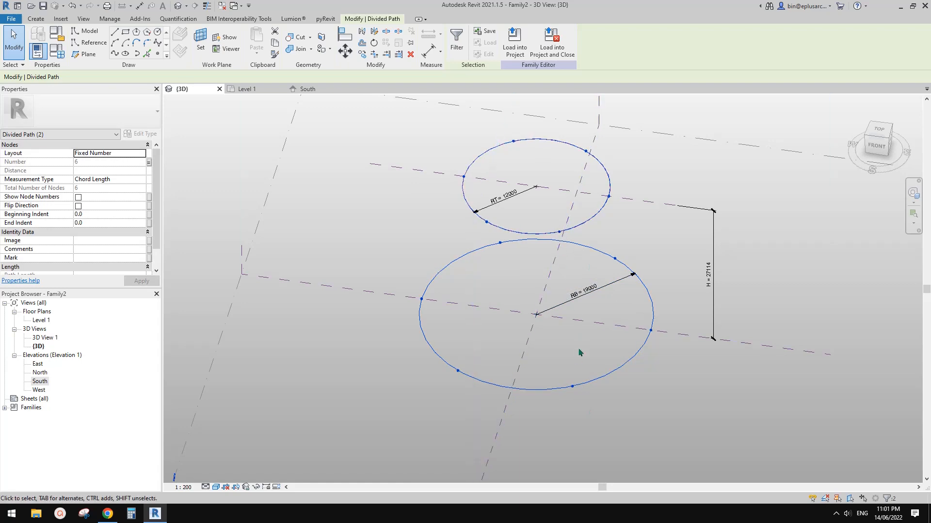
middle_click_drag(567, 290, 557, 246, "shift")
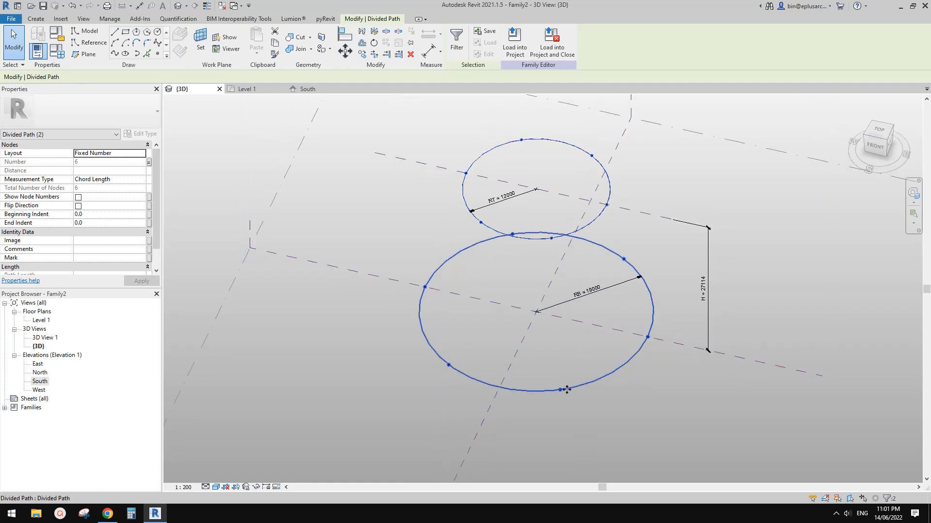
middle_click_drag(561, 391, 597, 400, "shift")
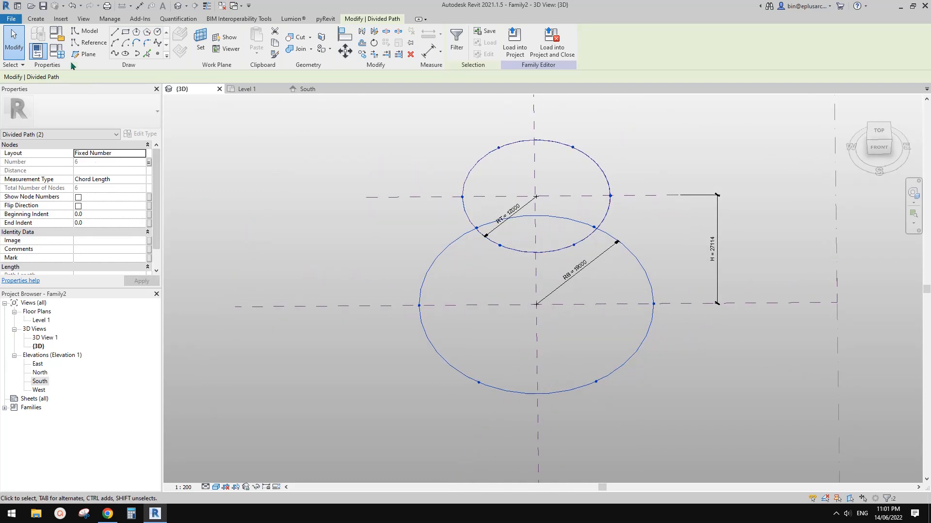
Step: Set the No. parameter to 9 in Family Types and apply it to both divided circles
left_click(57, 50)
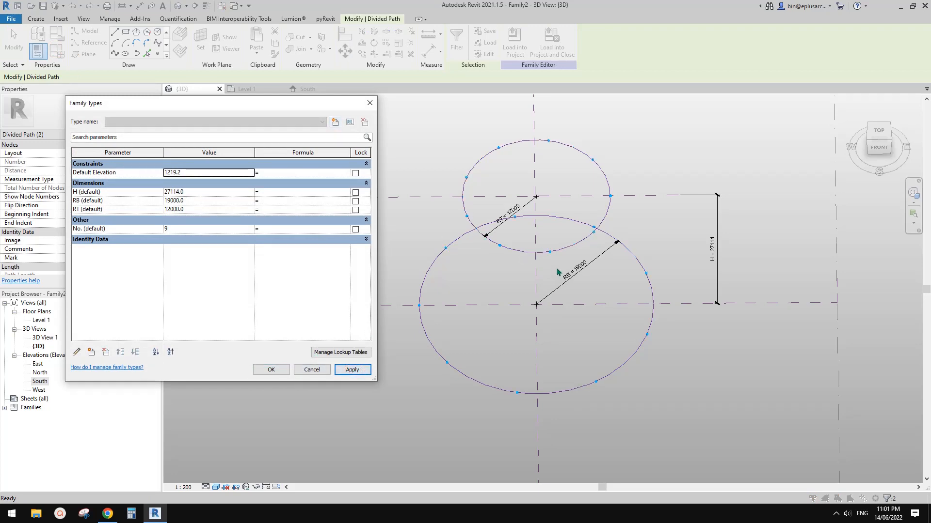
left_click(271, 370)
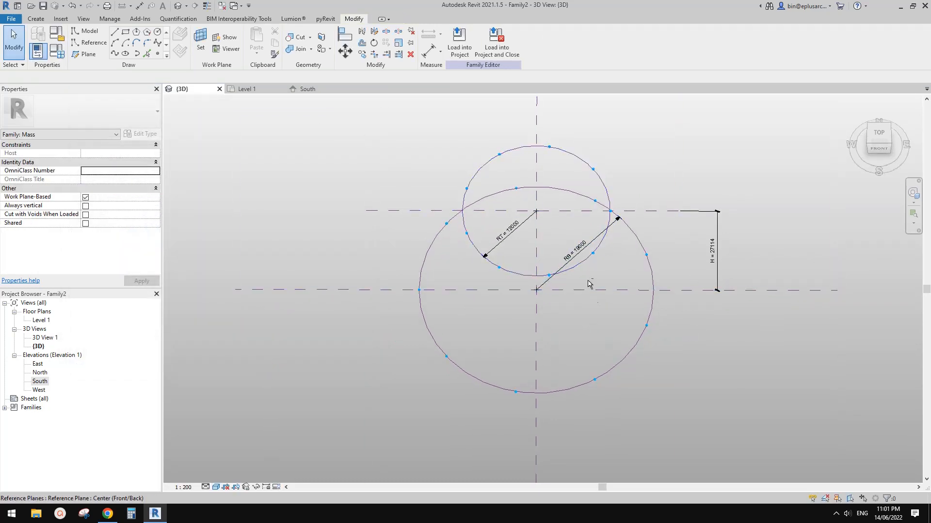
middle_click_drag(588, 284, 685, 214, "shift")
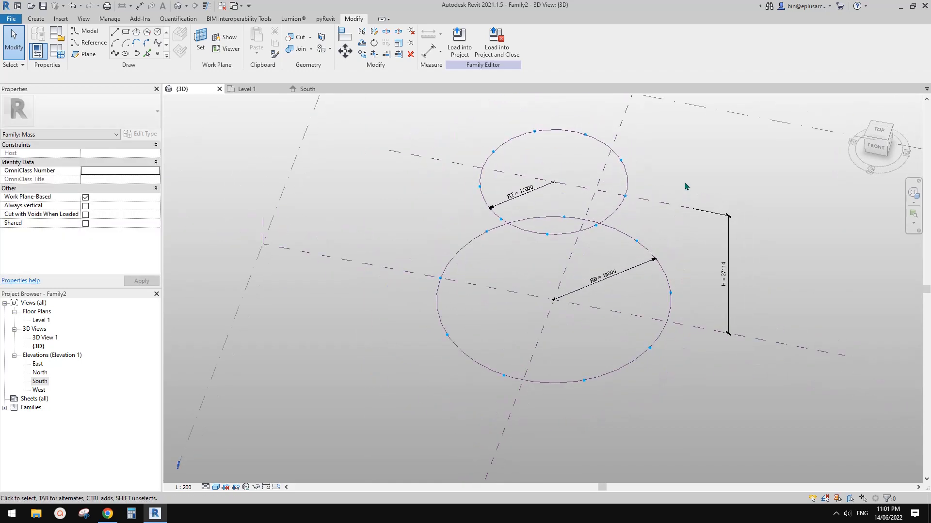
Step: Enable Show Node Numbers for the upper circle's divided path
left_click(615, 207)
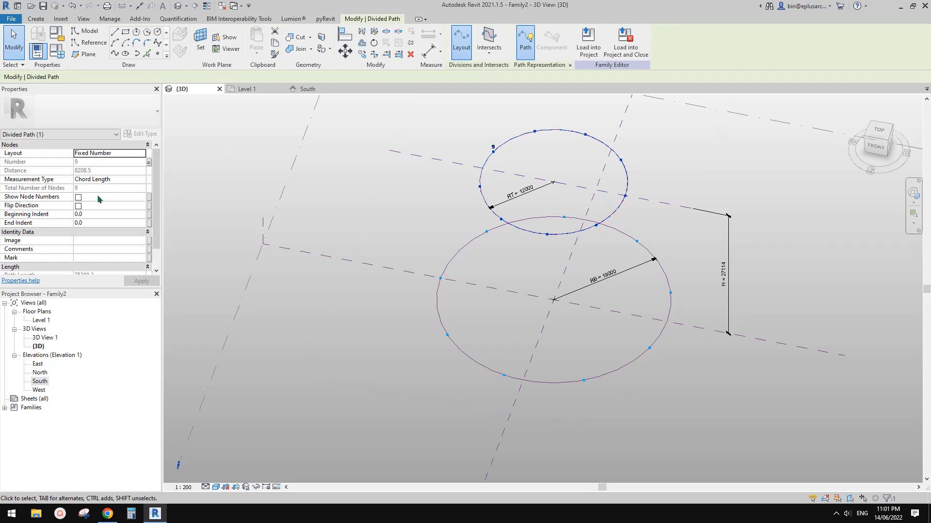
left_click(78, 198)
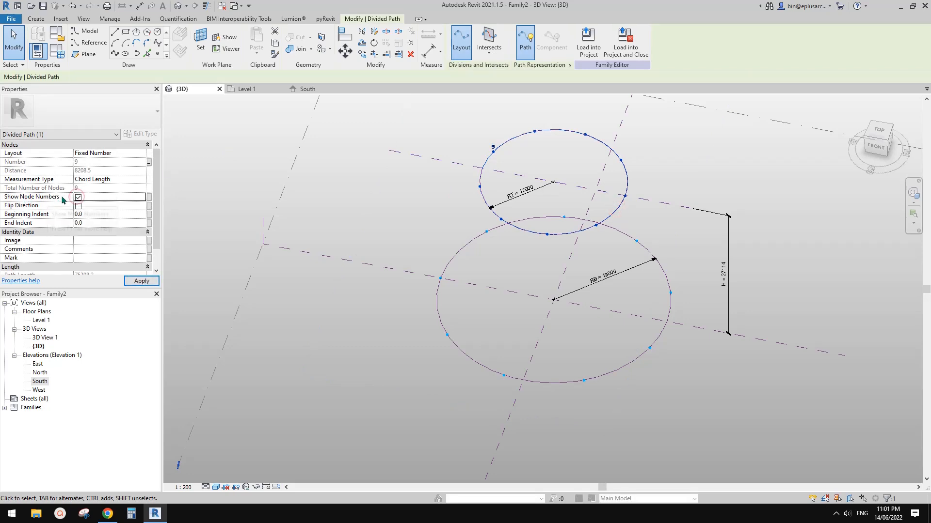
left_click(675, 255)
Step: Enable Show Node Numbers for the base circle's divided path, selecting the path rather than its reference line
left_click(649, 251)
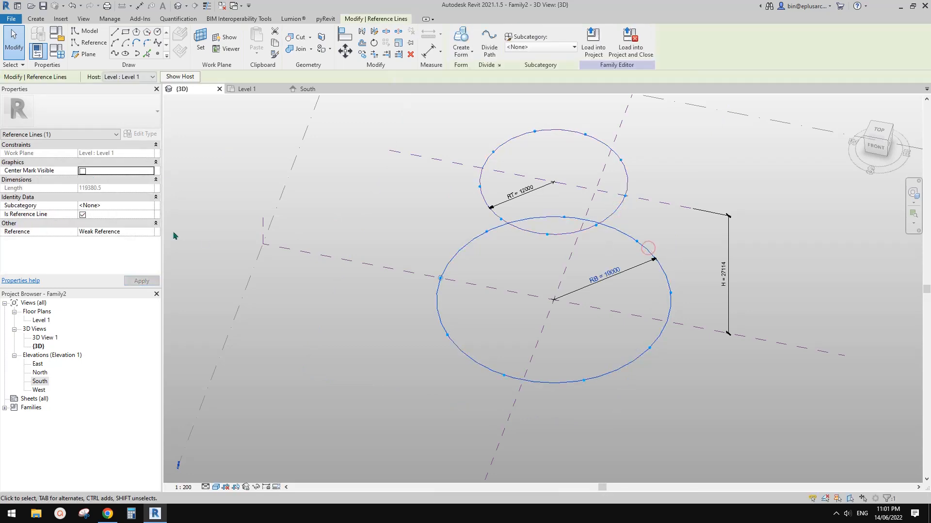
left_click(434, 249)
left_click(465, 246)
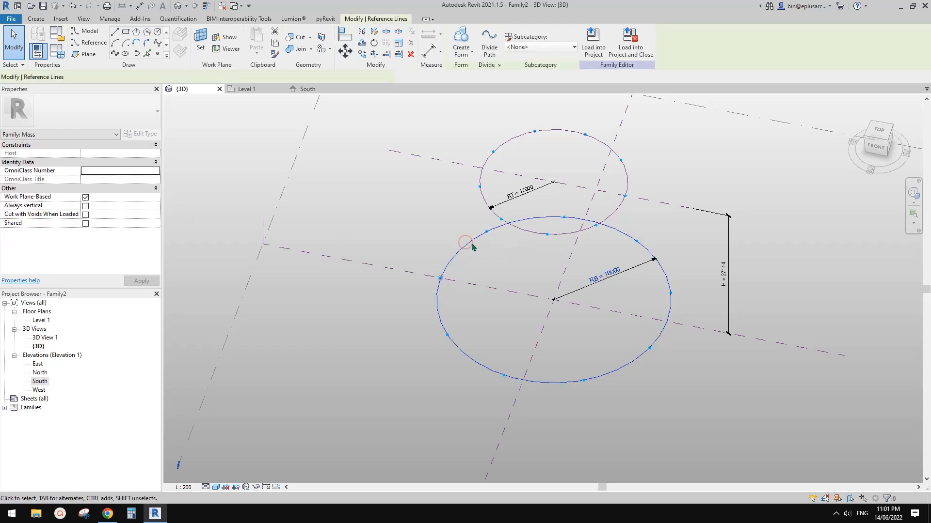
left_click(471, 245)
left_click(465, 246)
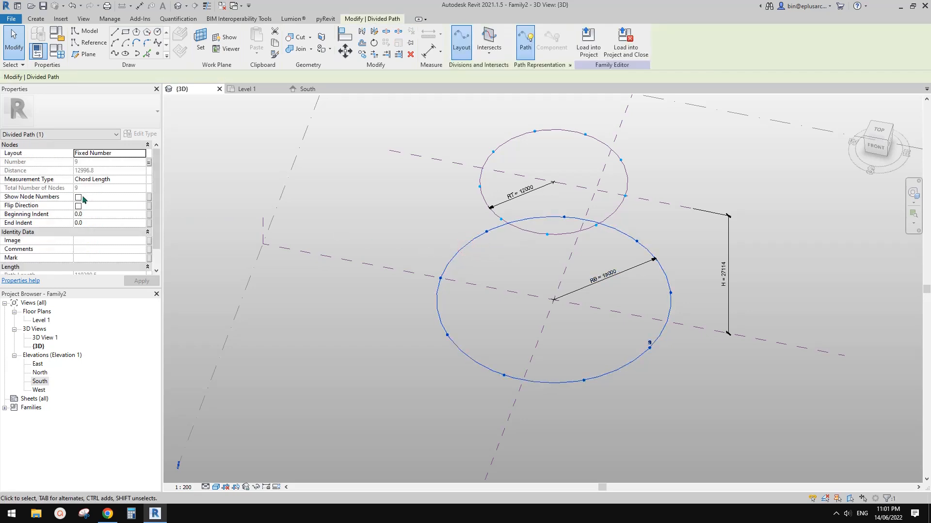
left_click(78, 198)
left_click(412, 193)
Step: Compare the starting node and numbering order of the upper divided path with those of the base divided path
middle_click_drag(413, 193, 468, 213, "shift")
left_click(470, 193)
scroll(501, 179, "up", 1)
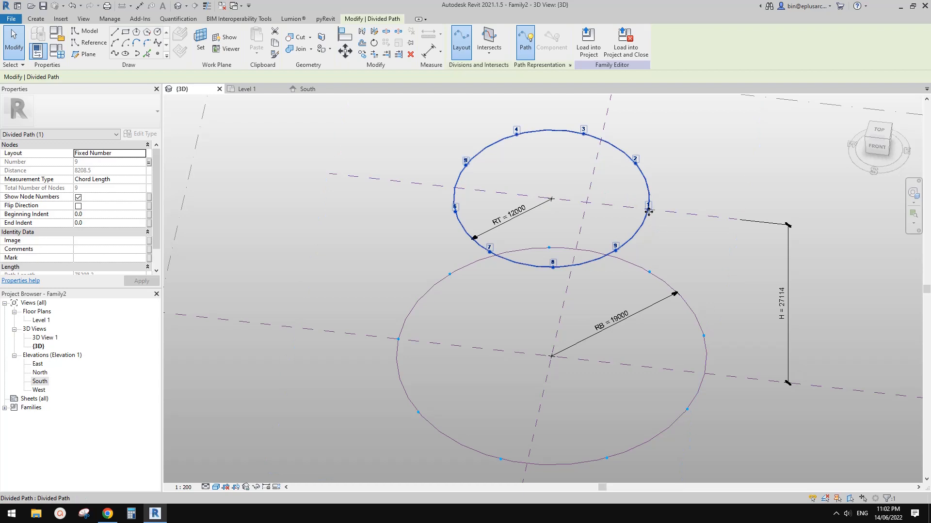
left_click(671, 286)
middle_click_drag(487, 333, 461, 267)
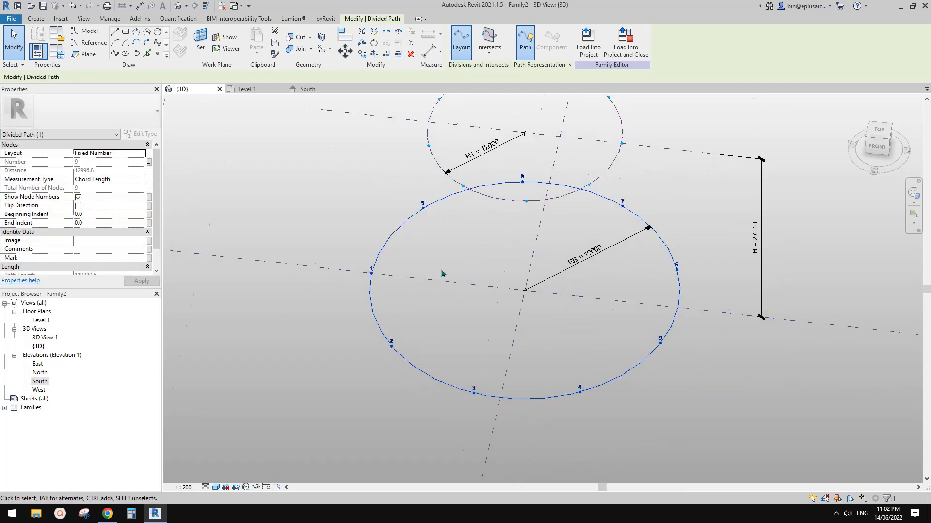
scroll(527, 374, "down", 3)
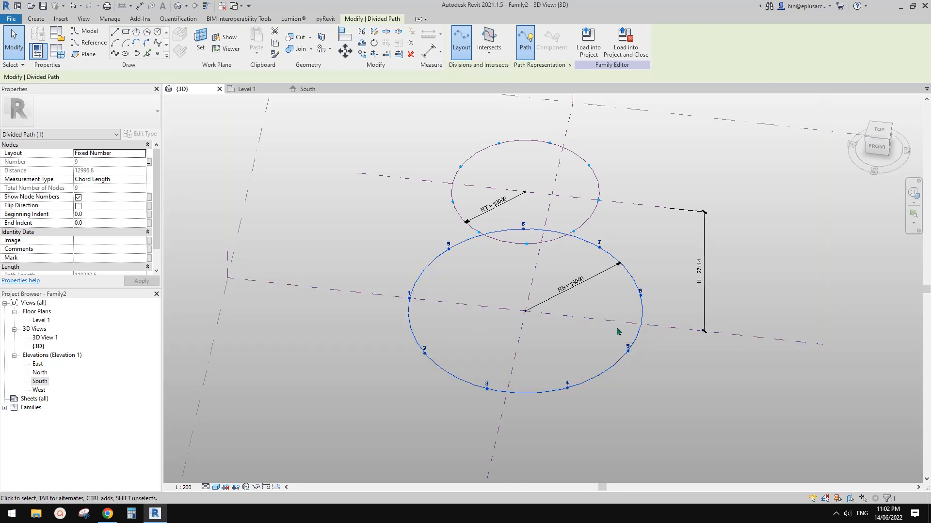
middle_click_drag(630, 326, 655, 324)
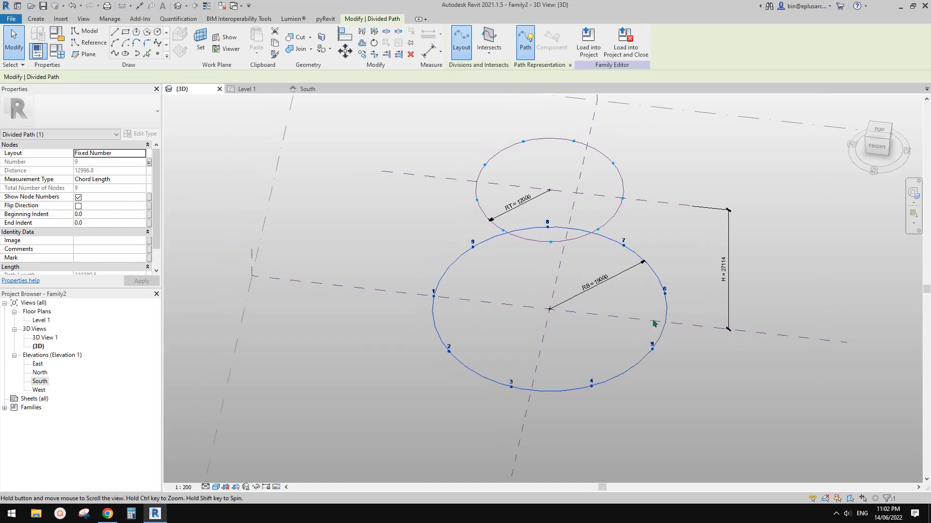
Step: Try to rotate the base circle's divided path by 180° about its centre
left_click(644, 293)
scroll(650, 292, "up", 4)
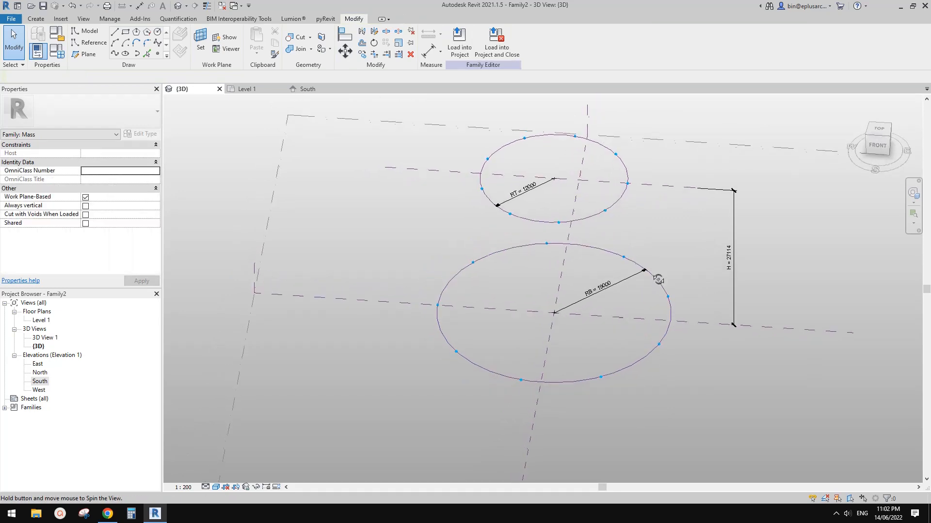
left_click(666, 286)
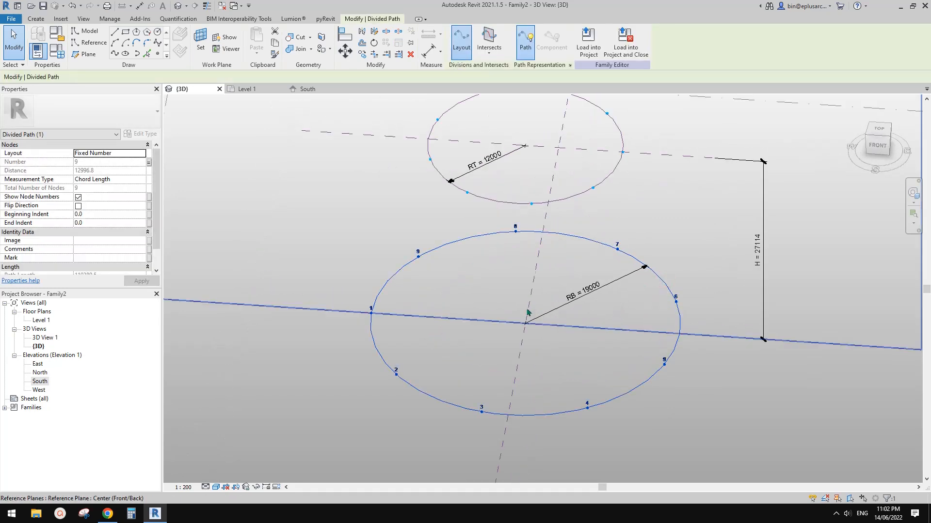
middle_click_drag(566, 294, 565, 283)
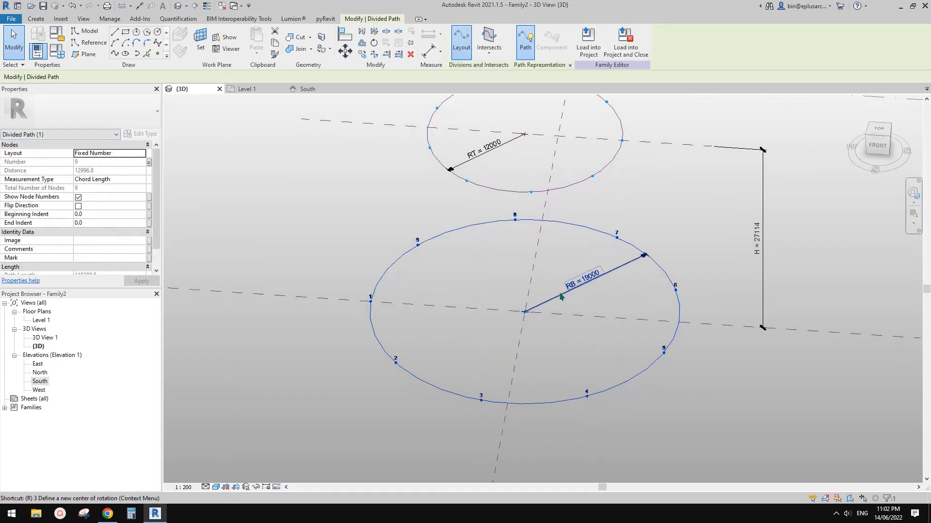
left_click(665, 242)
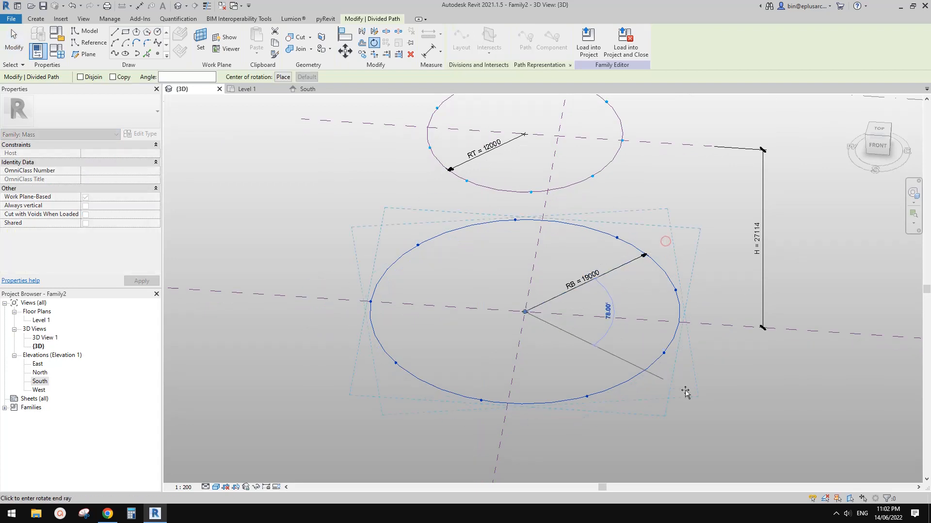
type("180")
key("Return")
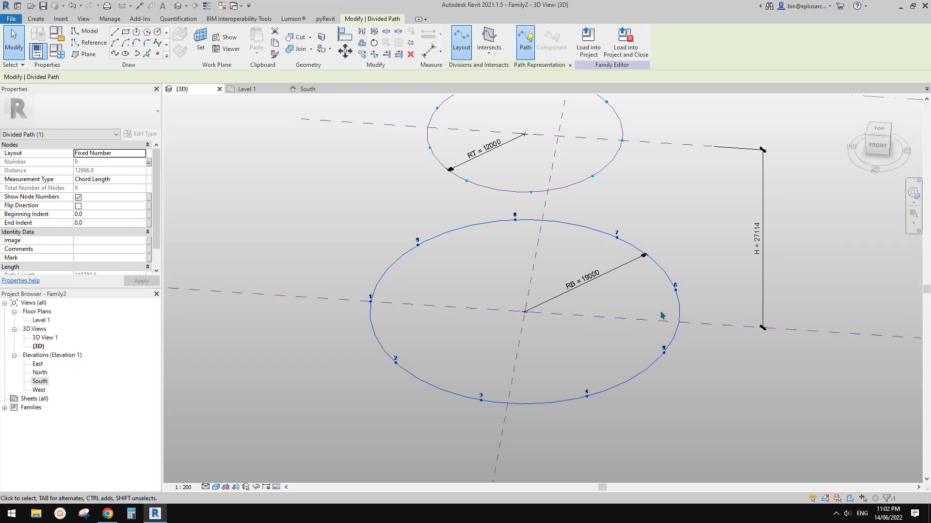
key("Escape")
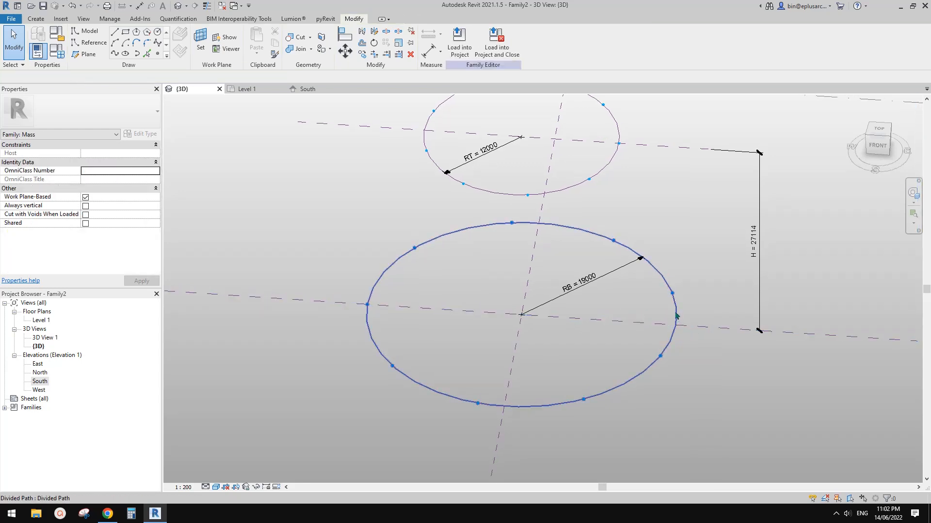
Step: Try to rotate the base circle's reference line about its centre, and check the node numbers on its divided path
left_click(676, 316)
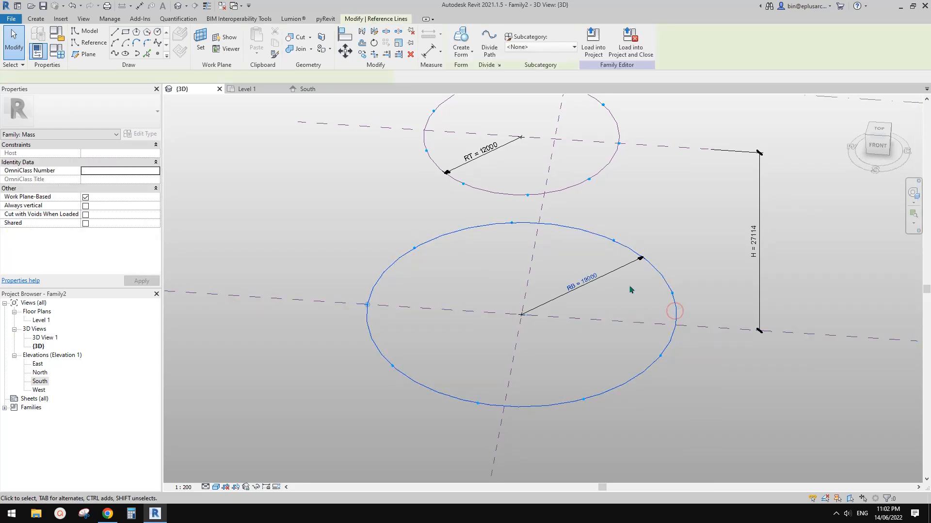
middle_click_drag(511, 313, 562, 312)
key("r")
key("o")
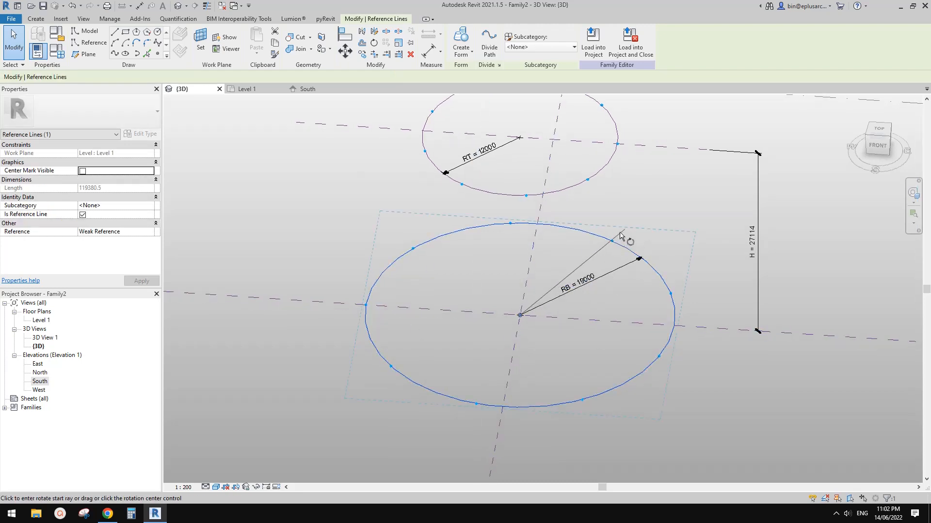
left_click(620, 234)
key("Return")
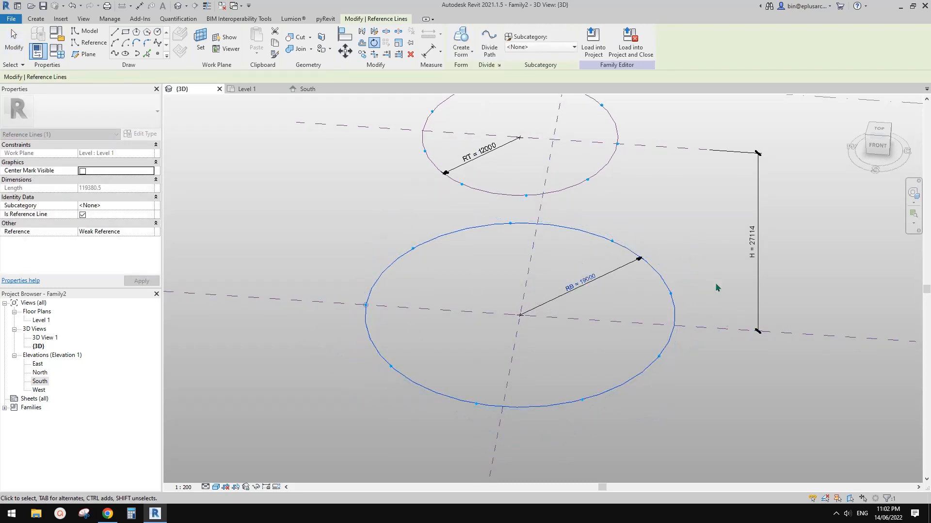
left_click(696, 323)
left_click(675, 313)
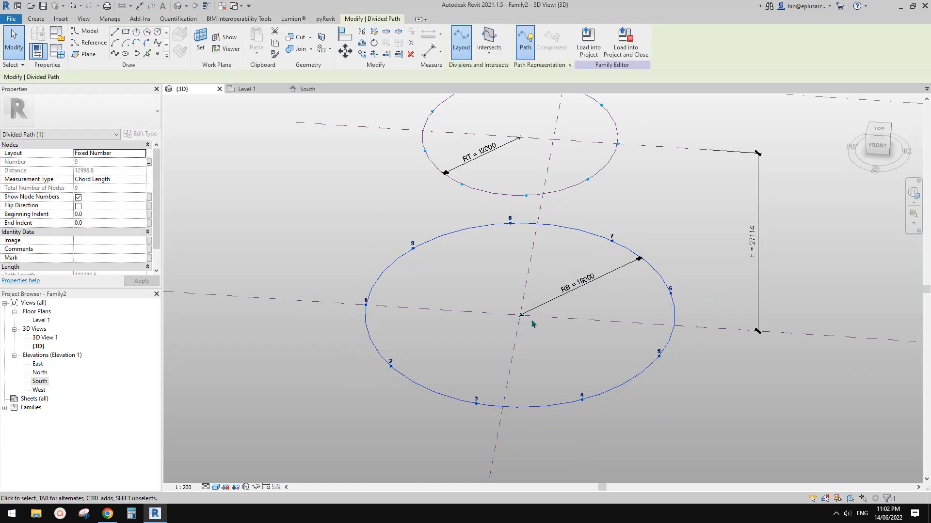
key("Escape")
Step: Examine the starting node and numbering order of the upper circle's divided path against the base circle
middle_click_drag(668, 323, 658, 350, "shift")
left_click(665, 351)
left_click(636, 350)
middle_click_drag(540, 337, 563, 386)
left_click(588, 260)
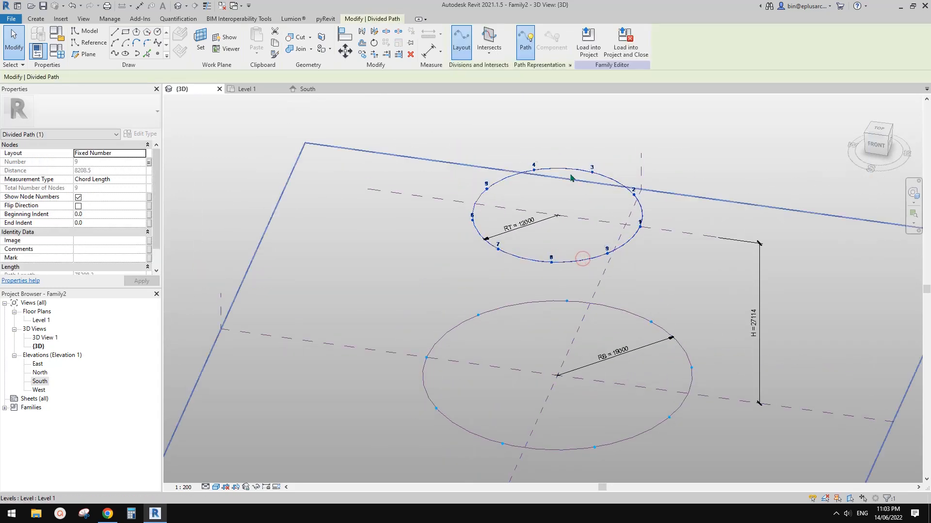
middle_click_drag(605, 237, 587, 249)
left_click(584, 259)
left_click(570, 270)
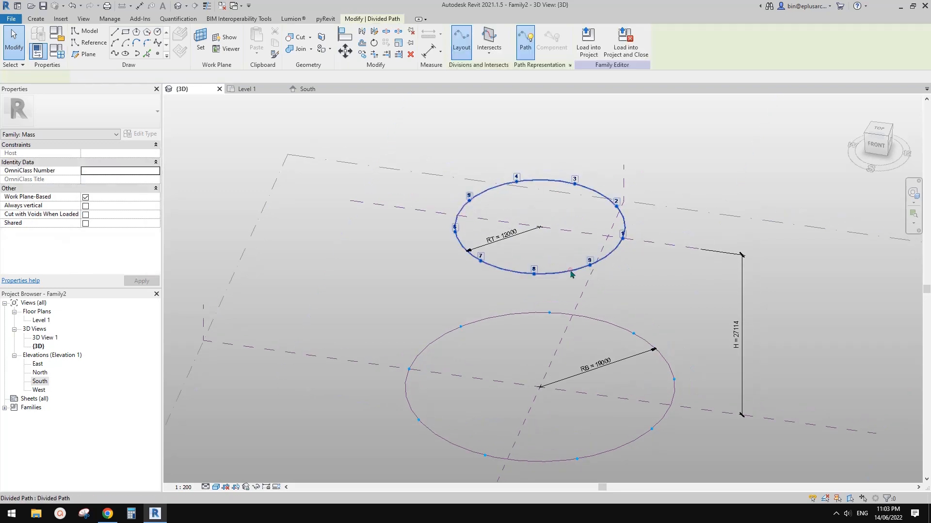
left_click(571, 246)
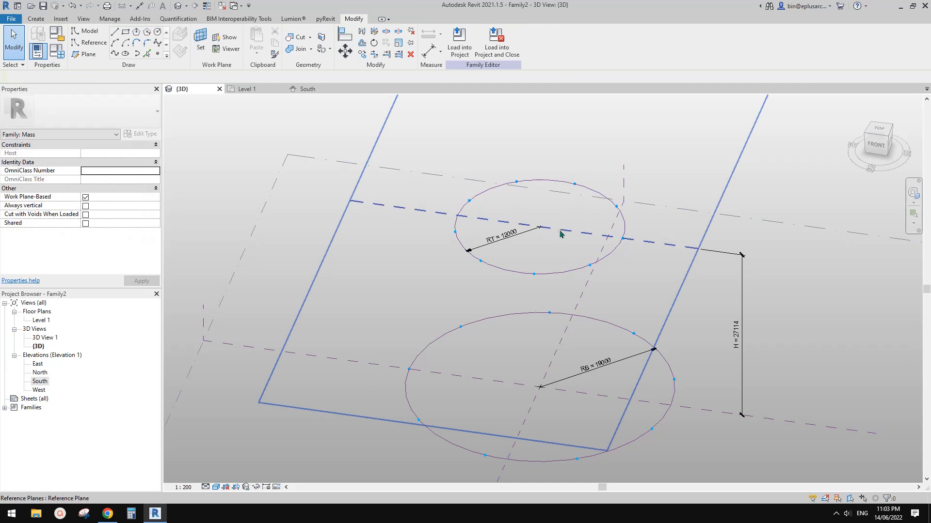
Step: Rotate the reference plane through the upper circle by 180°
middle_click_drag(598, 242, 598, 260, "shift")
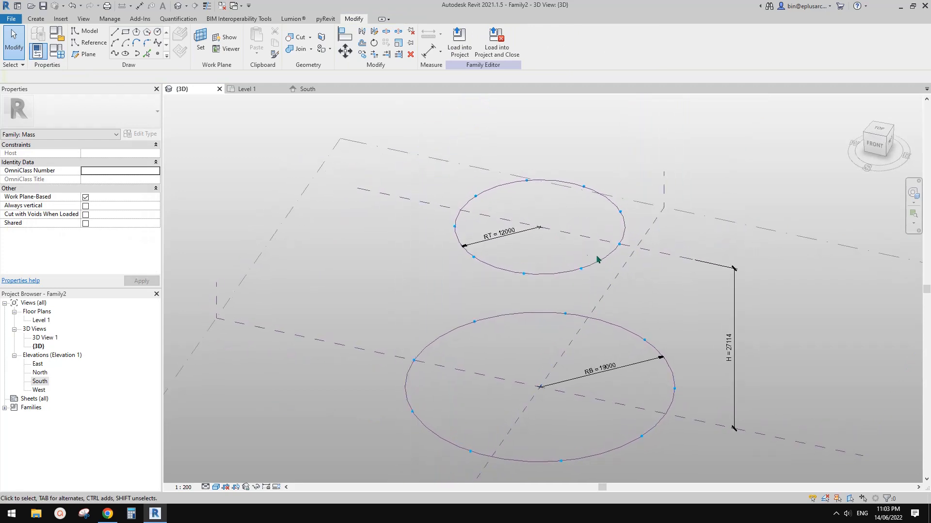
left_click(590, 243)
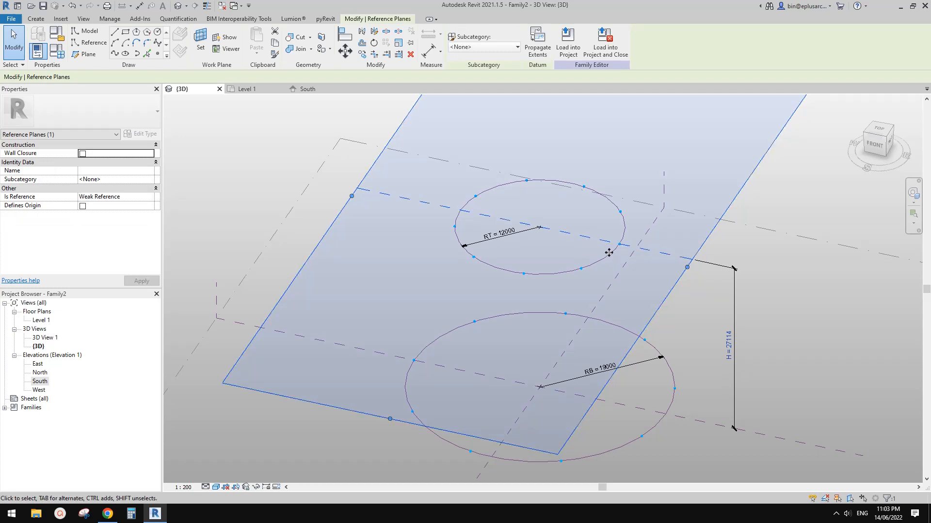
key("Escape")
scroll(577, 247, "down", 3)
left_click(575, 250)
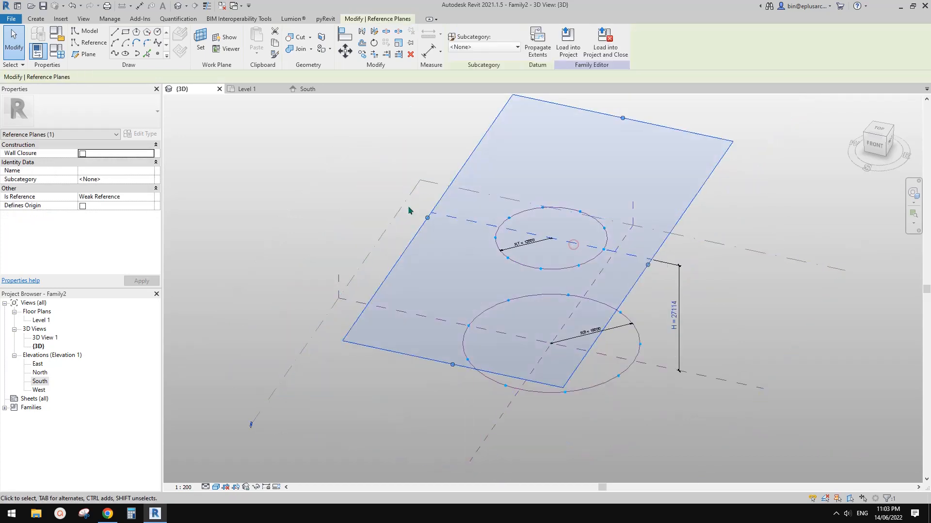
key("o")
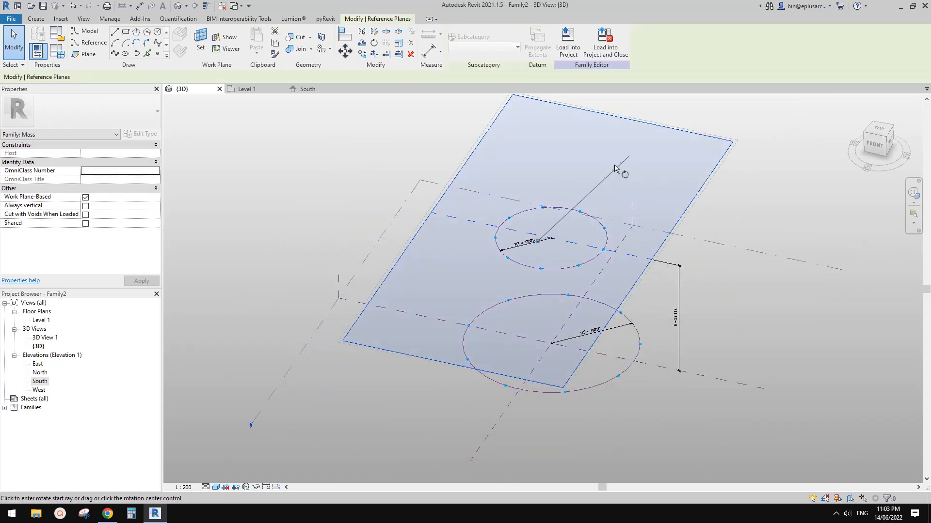
left_click(585, 189)
type("180")
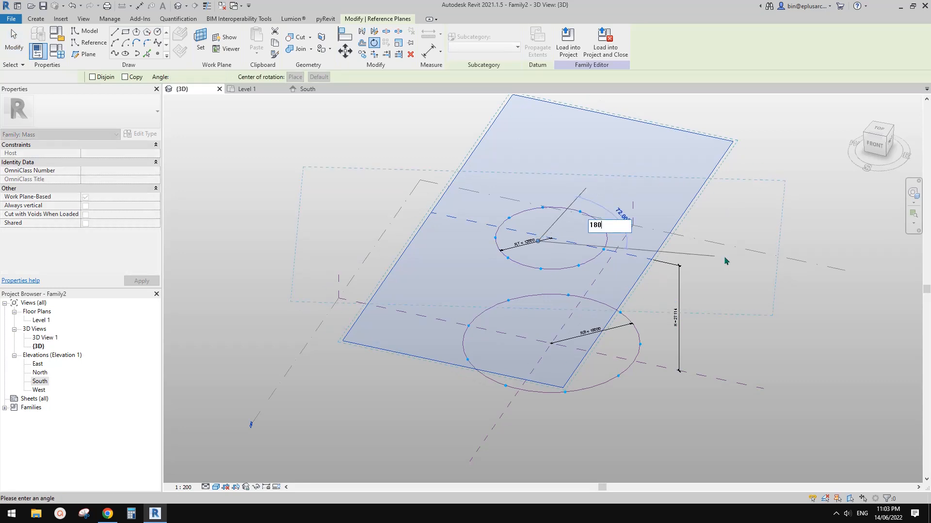
key("Return")
key("Escape")
scroll(592, 280, "up", 2)
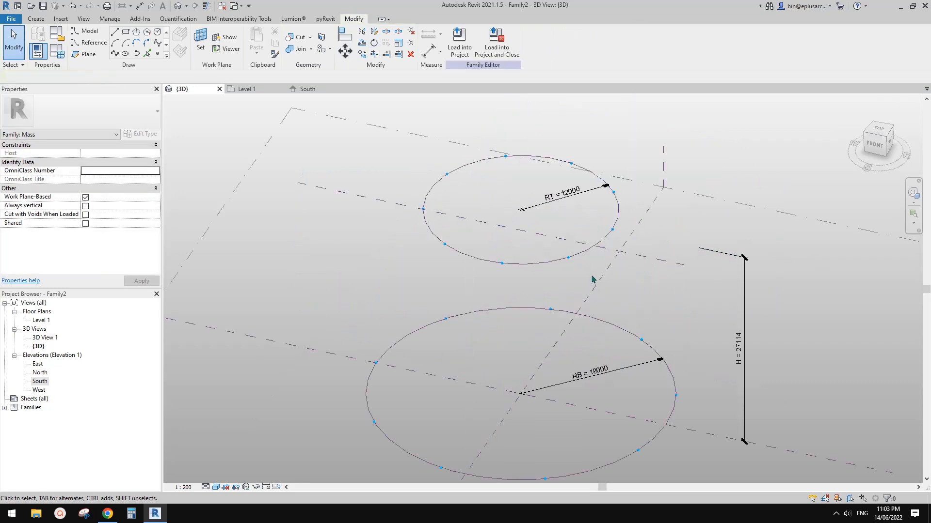
Step: Check the node numbering on the upper circle's divided path after the reference plane rotation
left_click(599, 241)
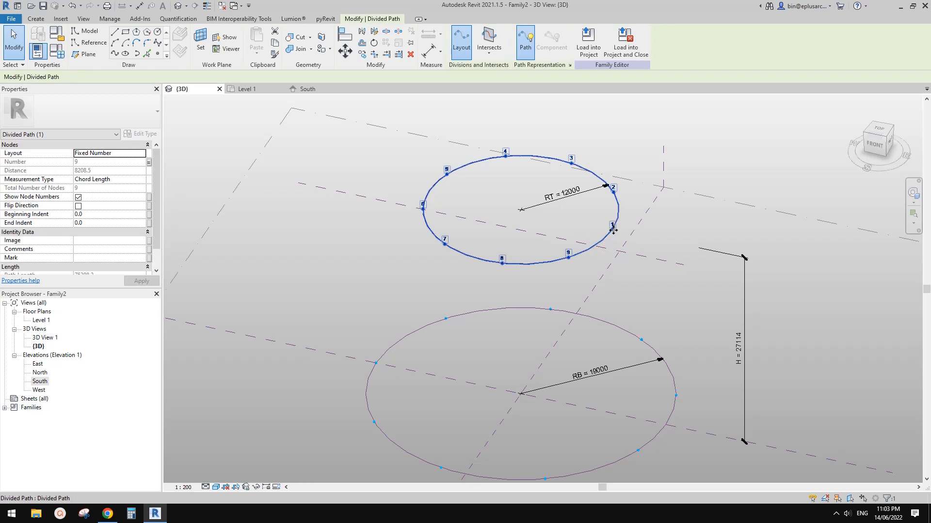
scroll(605, 296, "down", 1)
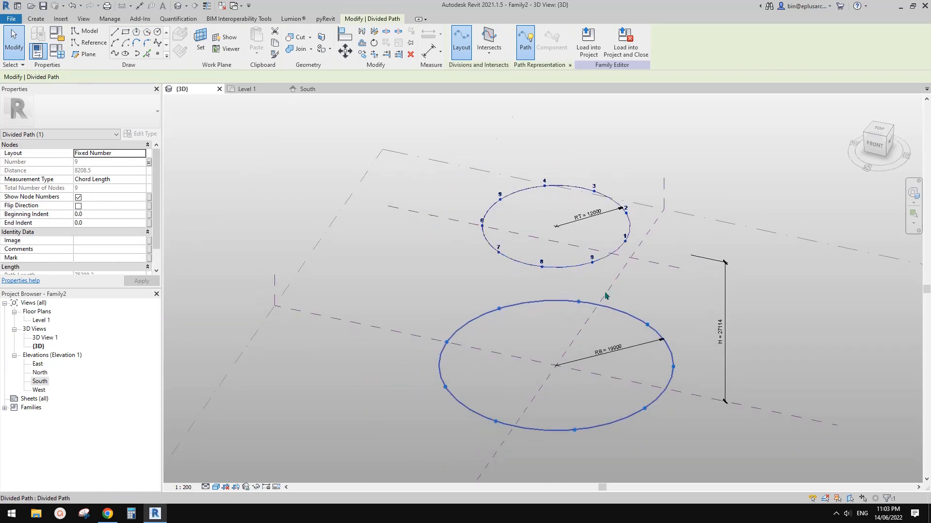
key("Escape")
left_click(613, 255)
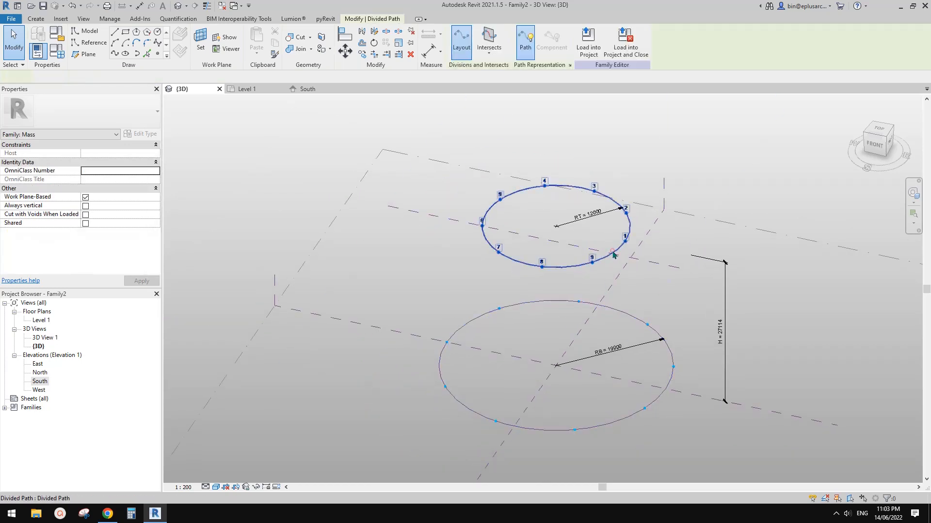
left_click(462, 324)
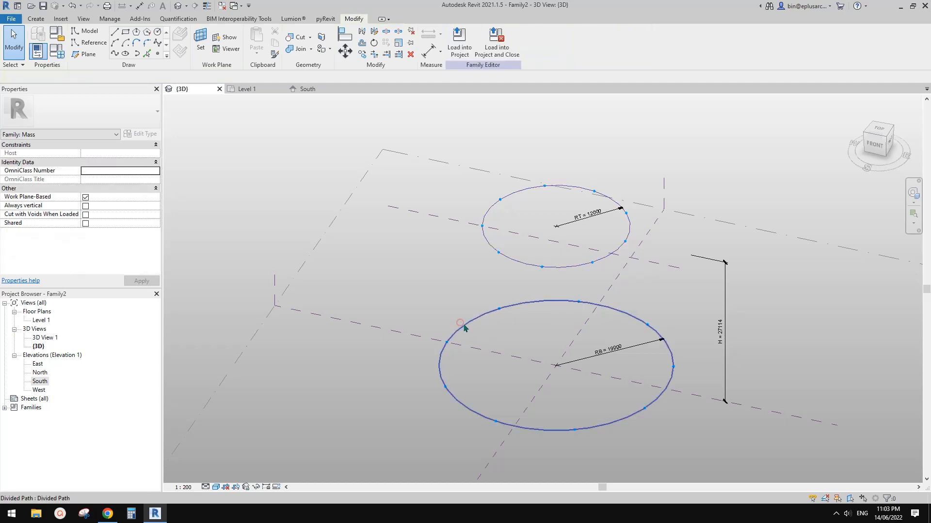
Step: Delete the divided path from the upper circle, keeping its reference line
left_click(623, 245)
middle_click_drag(636, 244, 638, 252)
key("Delete")
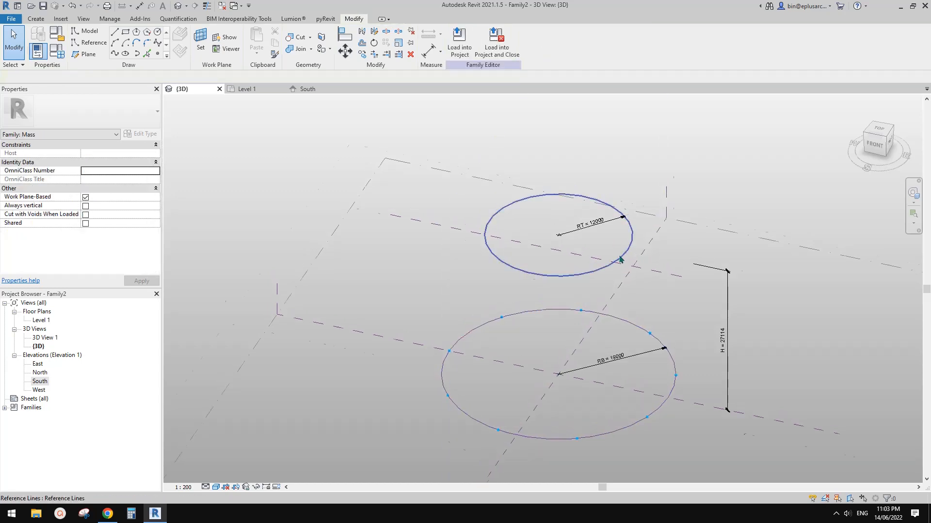
Step: Divide the upper circle's reference line again and associate the path's Number property with the No. parameter
scroll(632, 252, "up", 2)
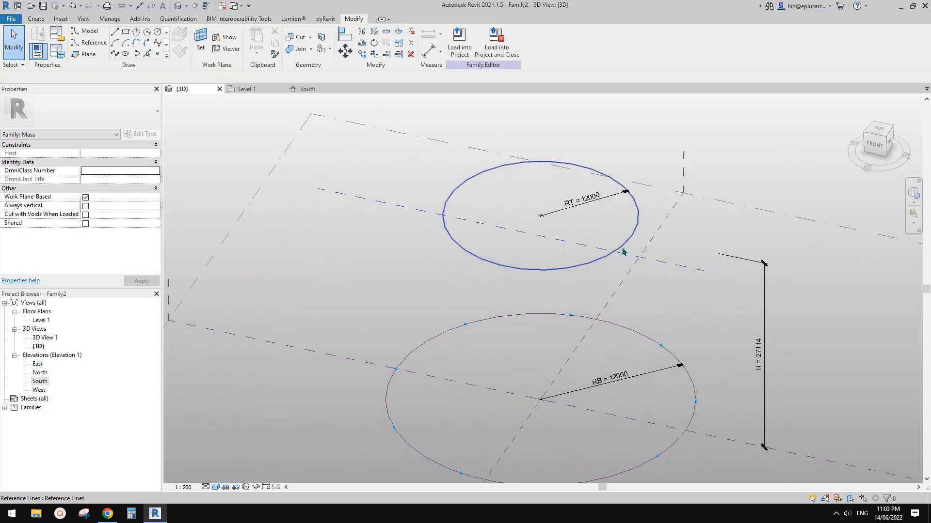
middle_click_drag(624, 245, 627, 229)
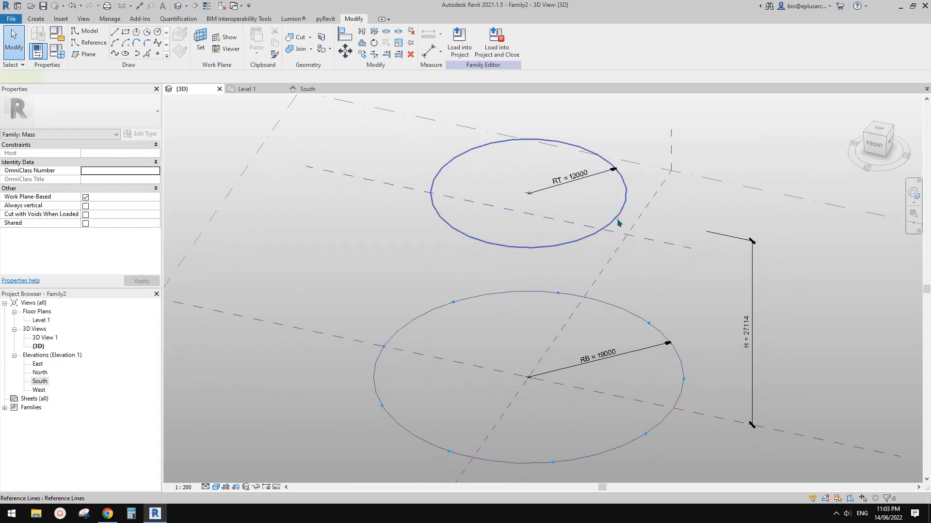
left_click(616, 218)
left_click(490, 45)
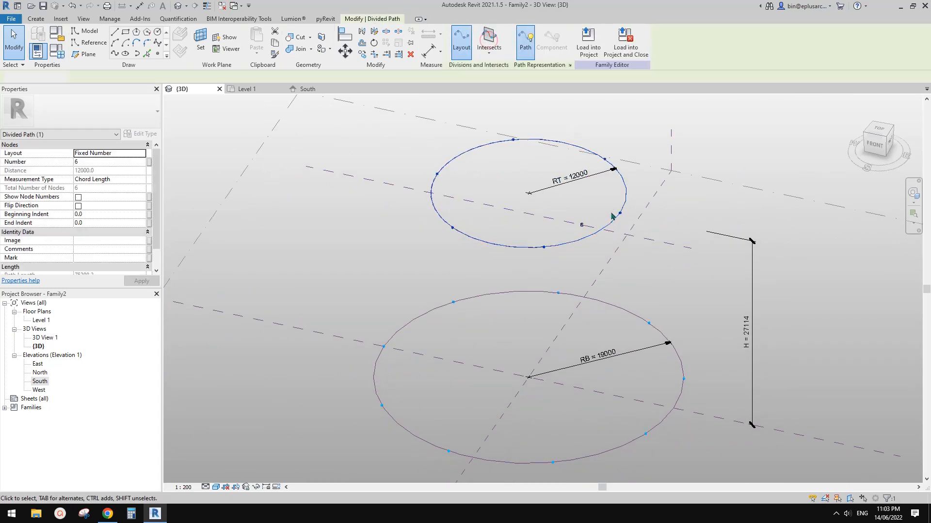
left_click(149, 163)
left_click(676, 292)
left_click(764, 403)
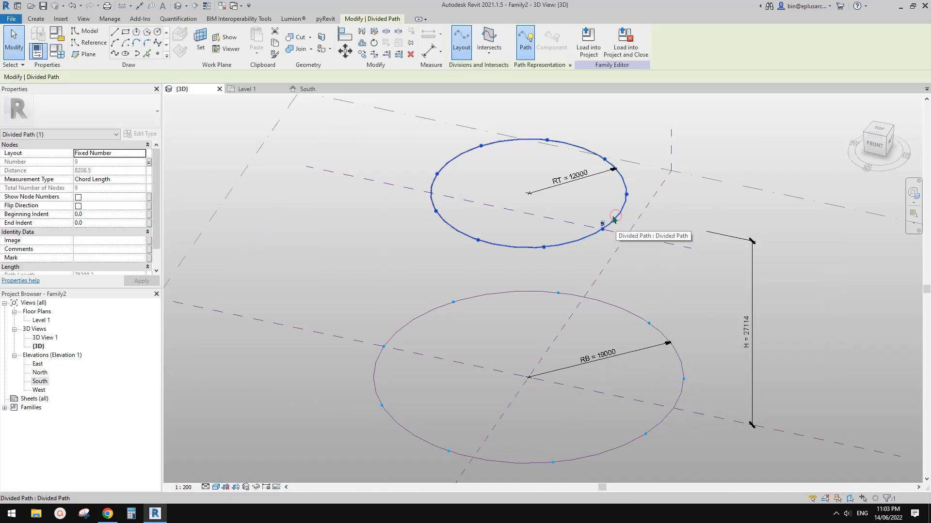
Step: Enable Show Node Numbers for the upper circle's new divided path
left_click(562, 232)
left_click(569, 242)
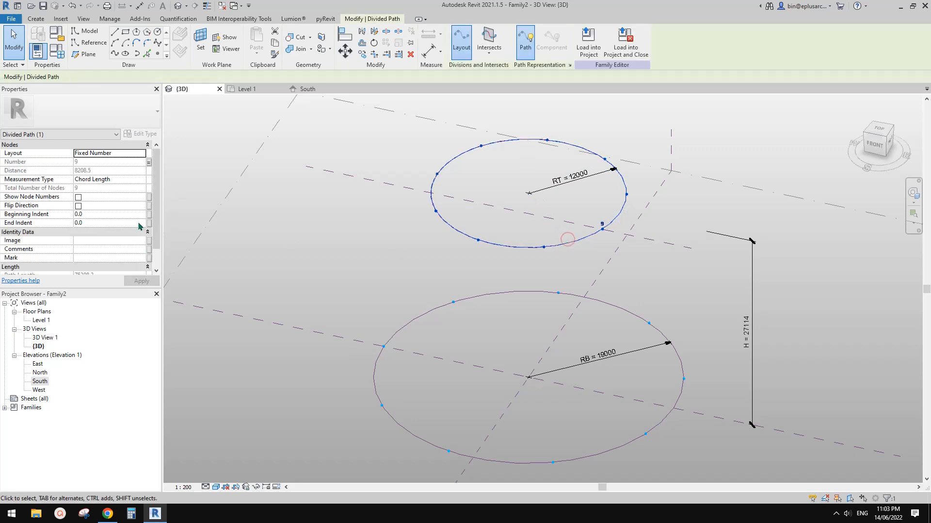
left_click(78, 197)
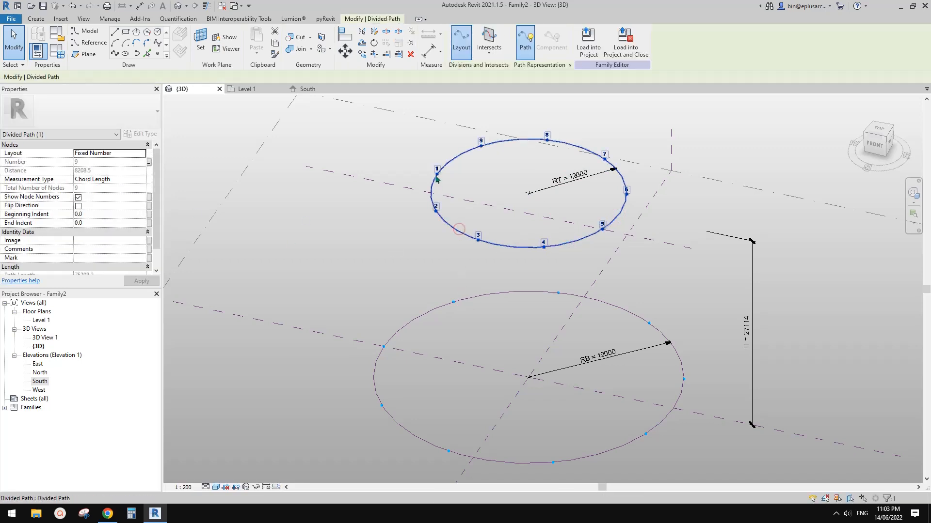
Step: Compare the starting node and numbering direction of the base circle's divided path with those of the upper one
left_click(413, 320)
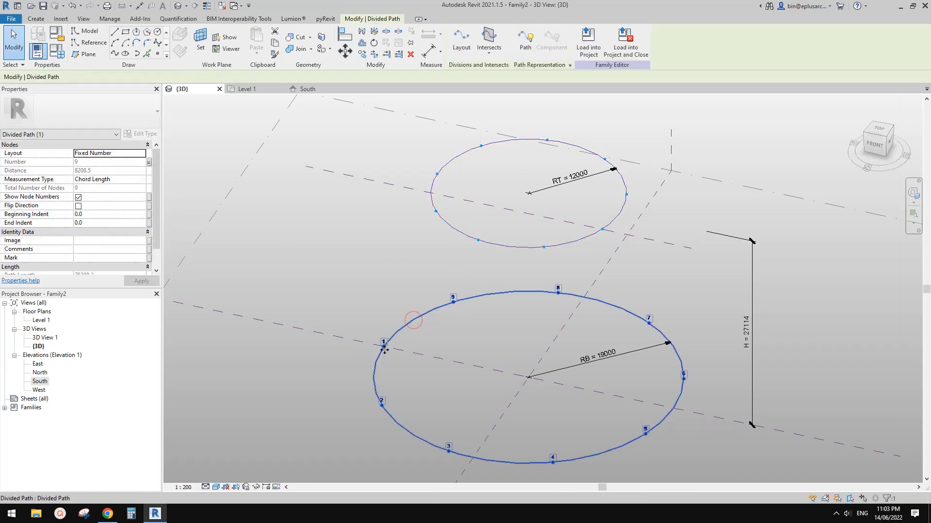
left_click(473, 349)
scroll(497, 290, "down", 1)
mouse_move(526, 264)
middle_mouse_down()
mouse_move(531, 274)
mouse_move(536, 261)
middle_mouse_up()
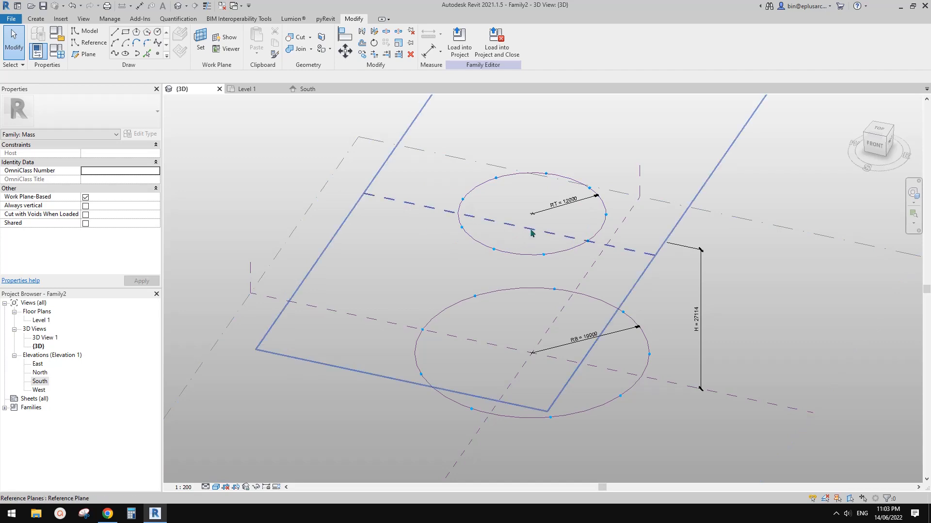
middle_click_drag(555, 253, 555, 270)
left_click(599, 246)
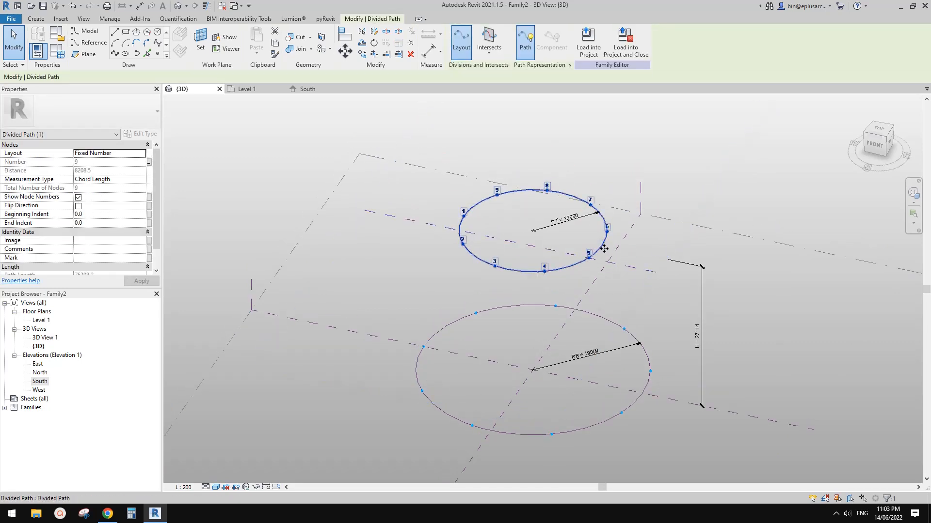
middle_click_drag(609, 252, 610, 258)
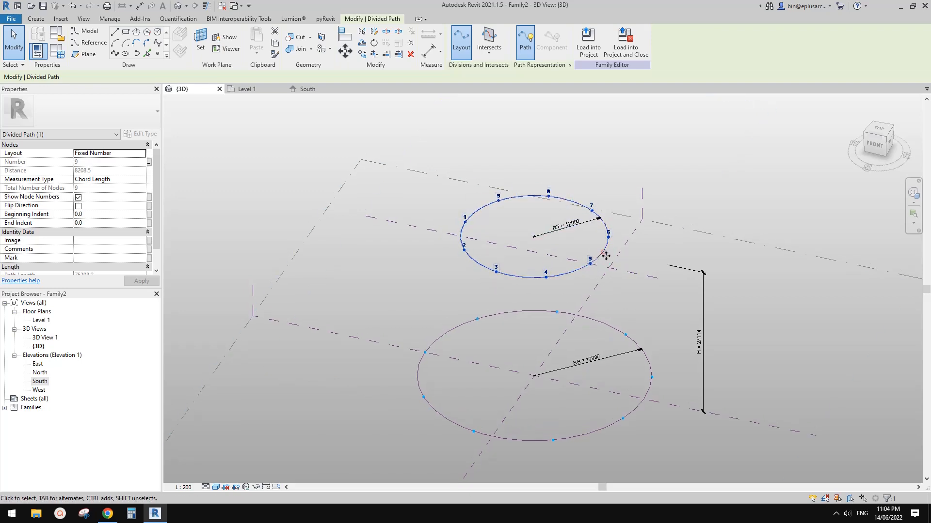
left_click(613, 221)
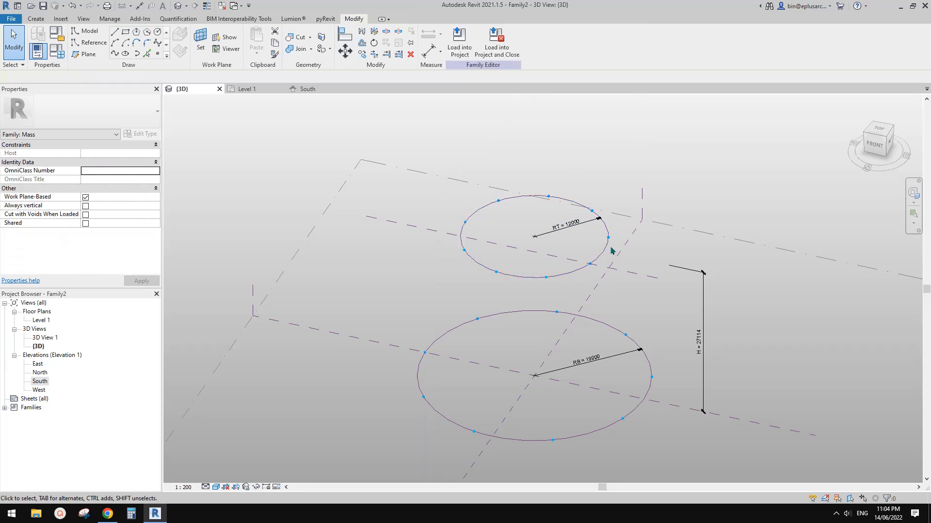
left_click(607, 251)
middle_click_drag(611, 275, 644, 329, "shift")
left_click(651, 367)
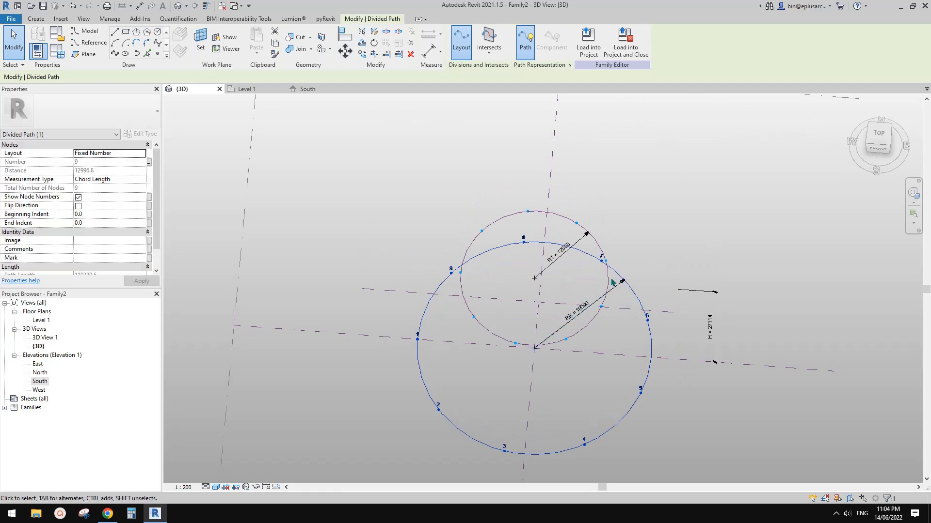
left_click(563, 343)
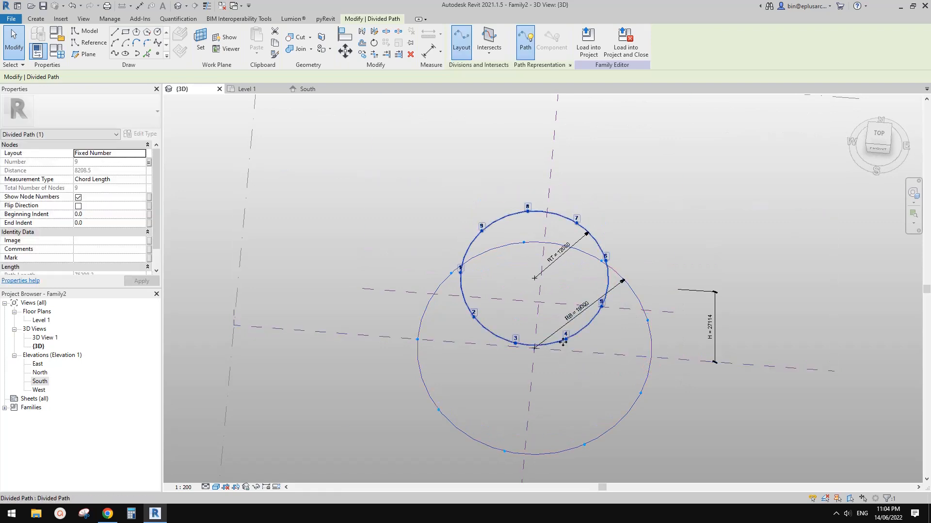
left_click(594, 439)
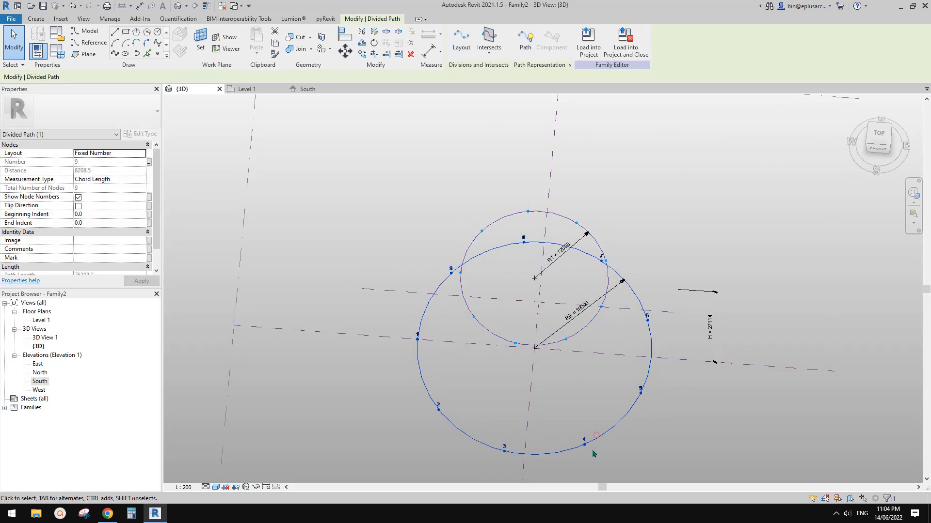
left_click(498, 338)
Step: Set the No. family parameter to 12 and select the upper divided path to check its node numbers
middle_click_drag(337, 161, 405, 145)
left_click(302, 140)
left_click(62, 53)
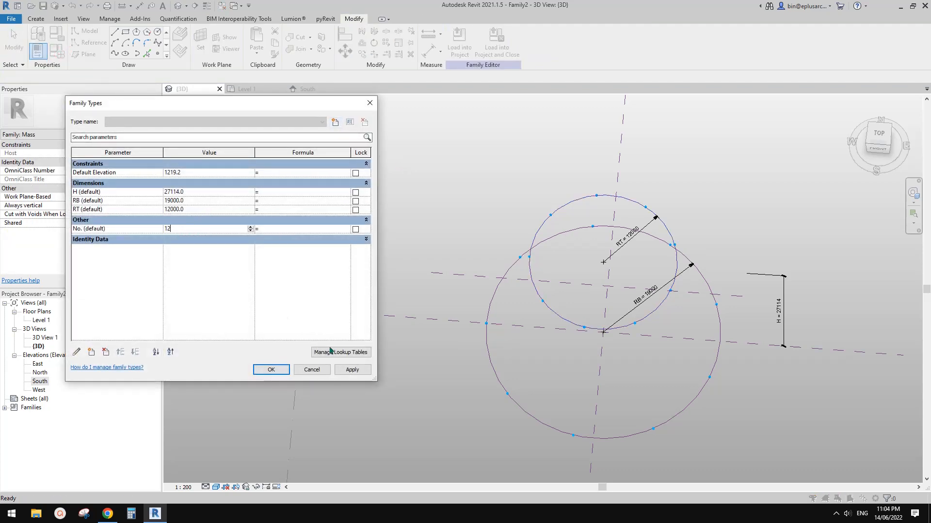
left_click(542, 304)
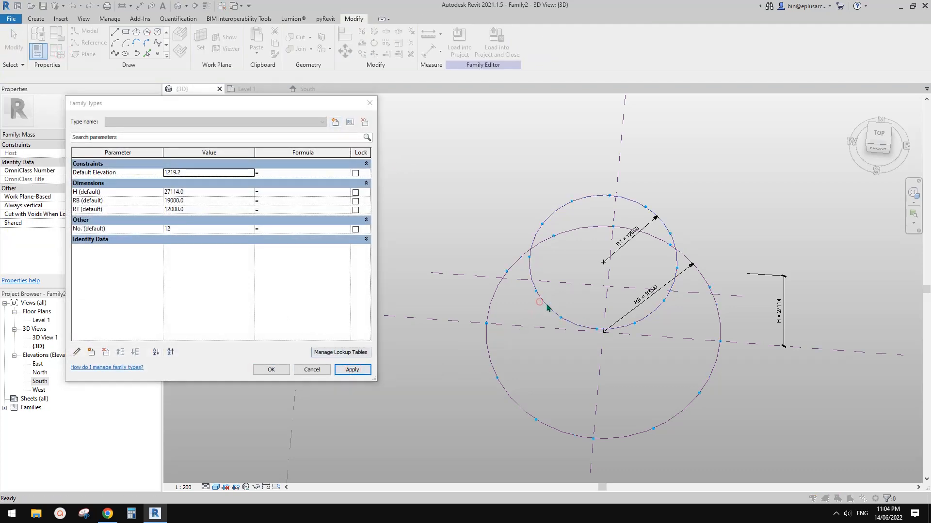
left_click(272, 367)
left_click(549, 311)
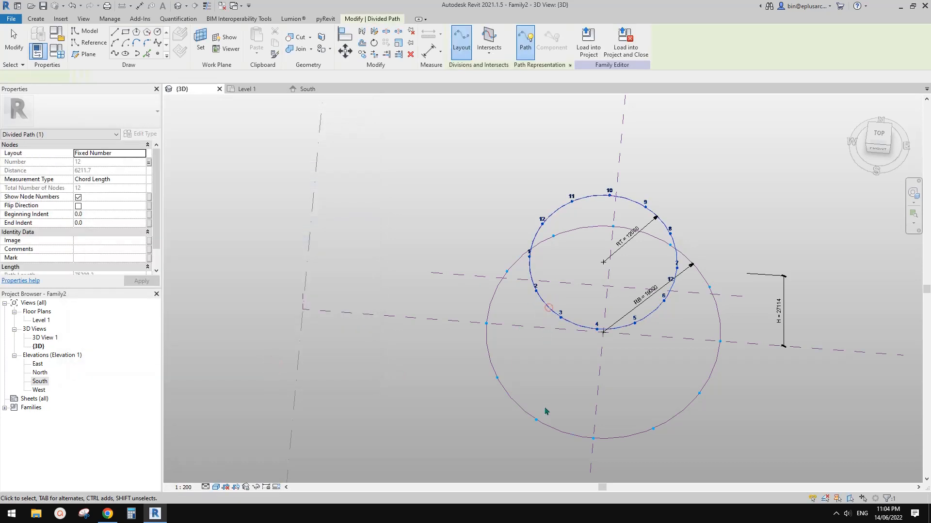
Step: Examine the base circle's divided path node numbers and compare both circles' node alignment in plan and in perspective
left_click(576, 439)
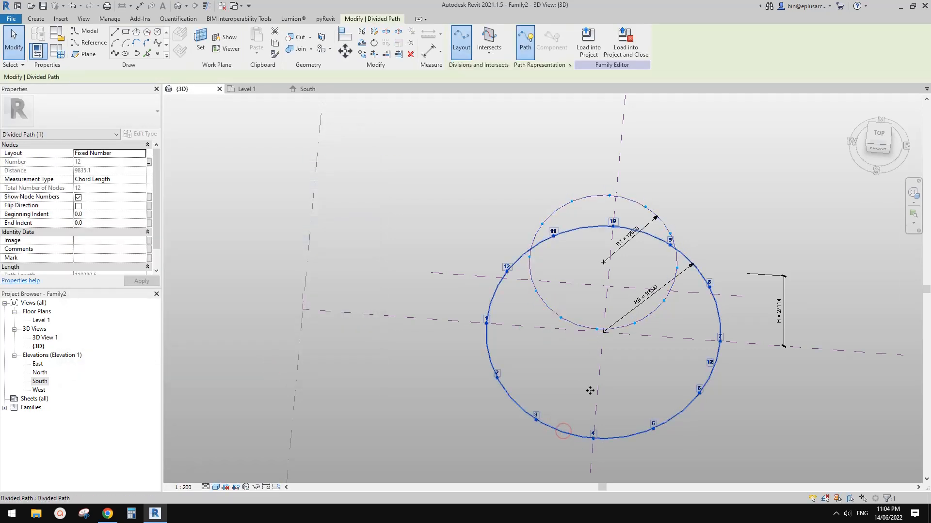
left_click(579, 326)
middle_click_drag(580, 327, 619, 389, "shift")
key("Escape")
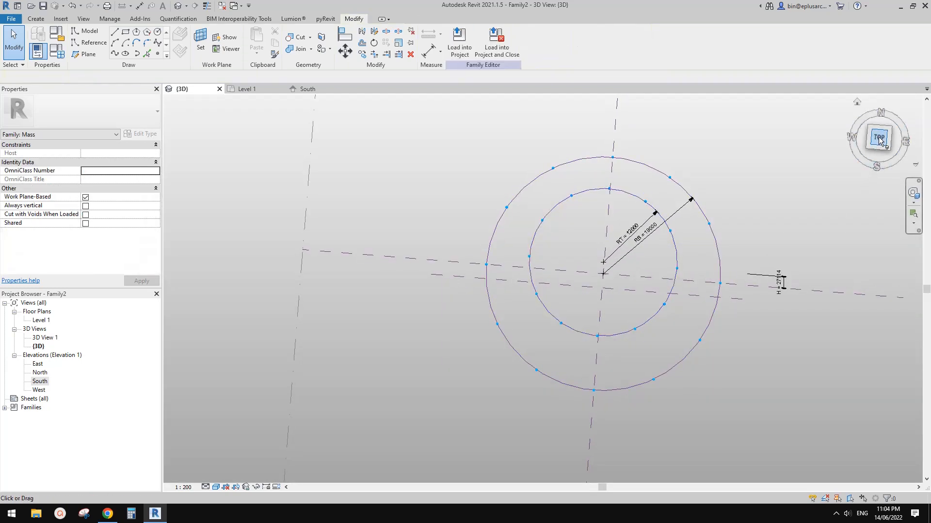
left_click(878, 138)
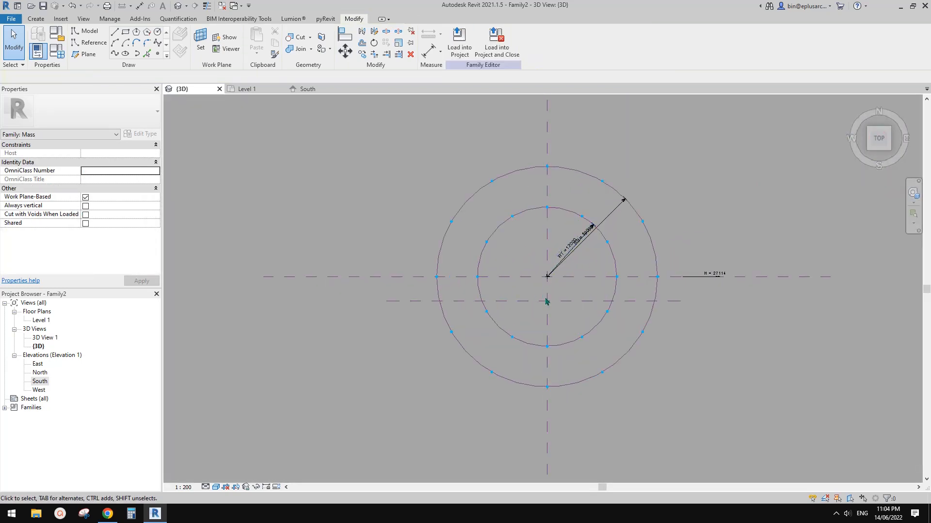
middle_click_drag(547, 298, 495, 274, "shift")
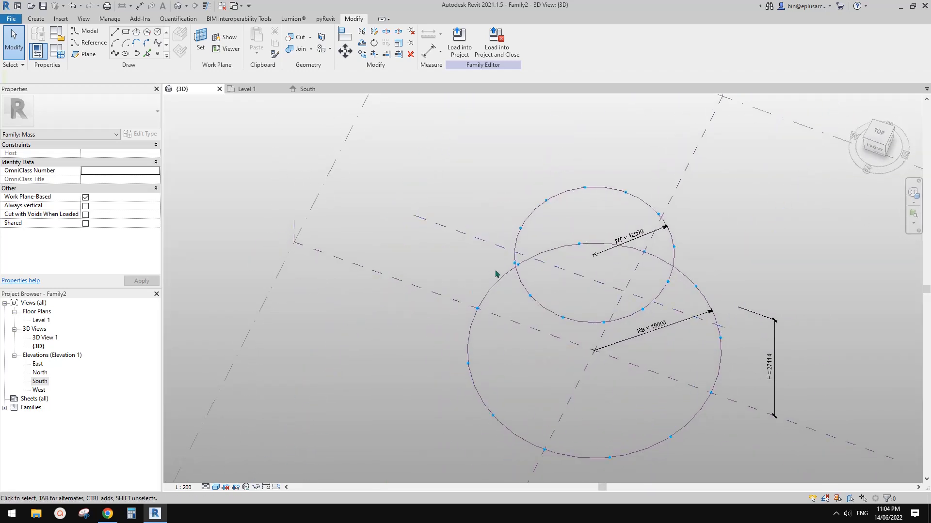
Step: Set the No. family parameter to 6 and check the divisions on both circles
left_click(58, 55)
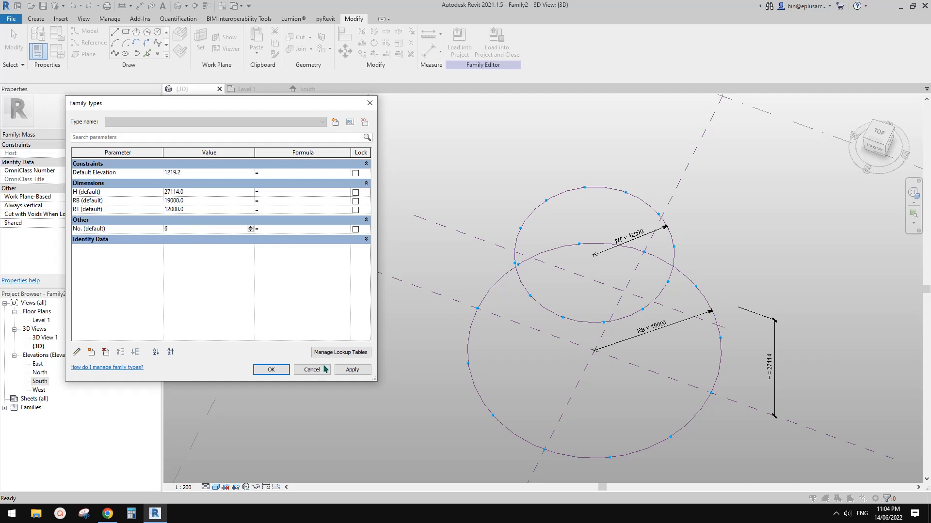
left_click(281, 371)
middle_click_drag(611, 340, 604, 258)
scroll(604, 259, "up", 1)
middle_click_drag(603, 318, 609, 300)
middle_click_drag(577, 328, 556, 287, "shift")
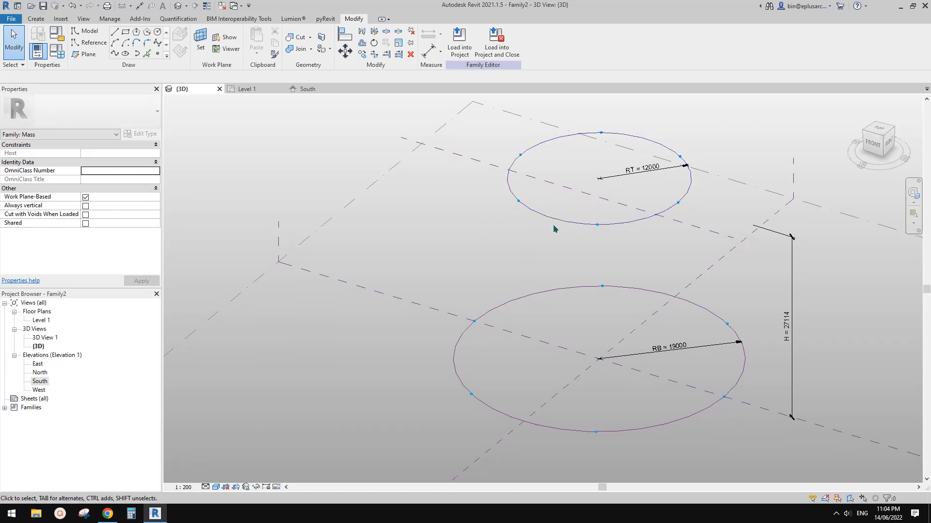
key("Tab")
middle_click_drag(448, 275, 454, 285)
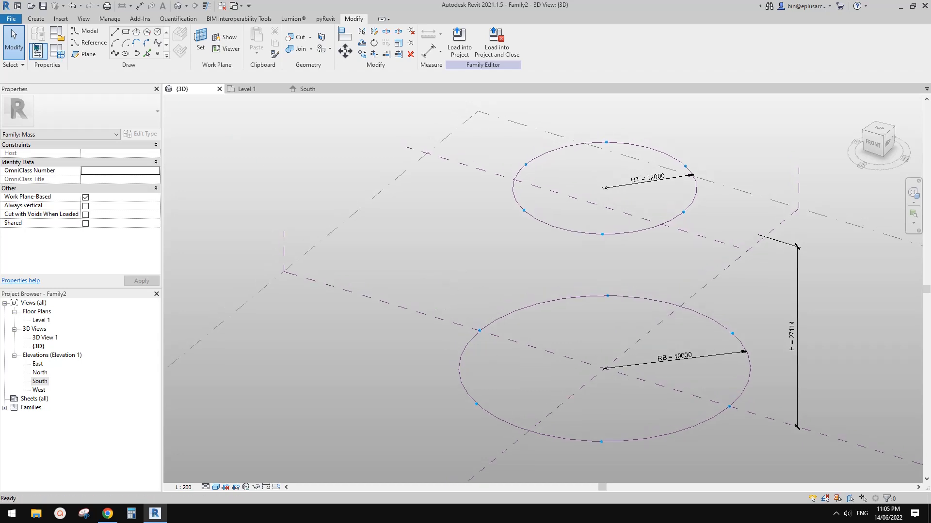
Step: Create a new family from the Metric Generic Model Adaptive.rft template
left_click(11, 19)
left_click(62, 55)
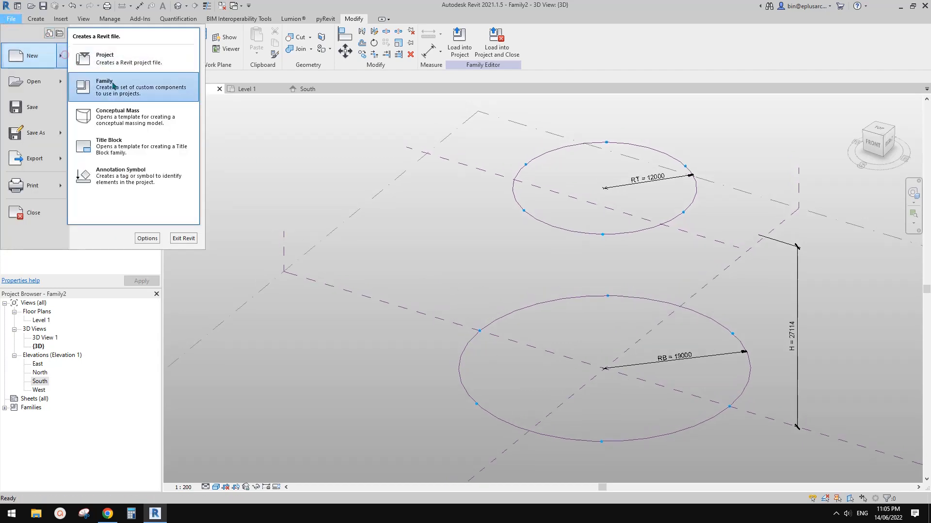
left_click(113, 86)
left_click(641, 197)
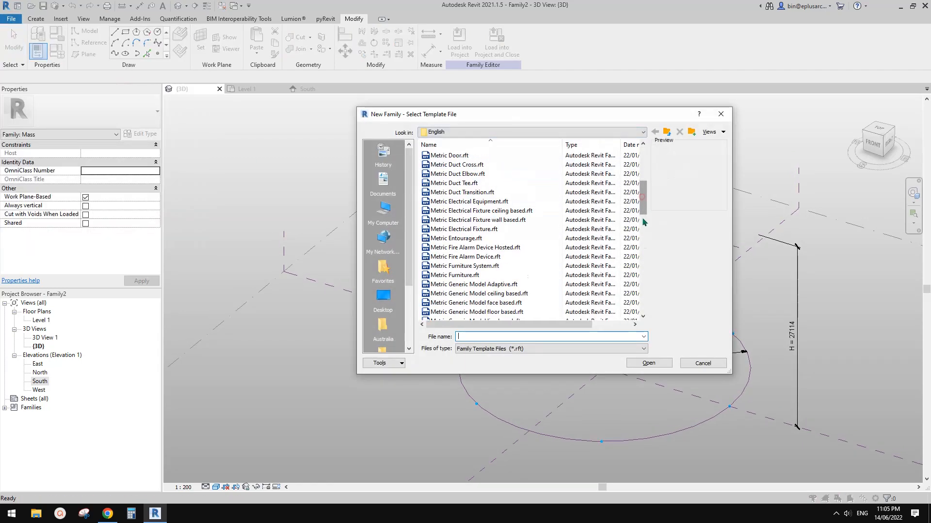
left_click(644, 223)
left_click(645, 182)
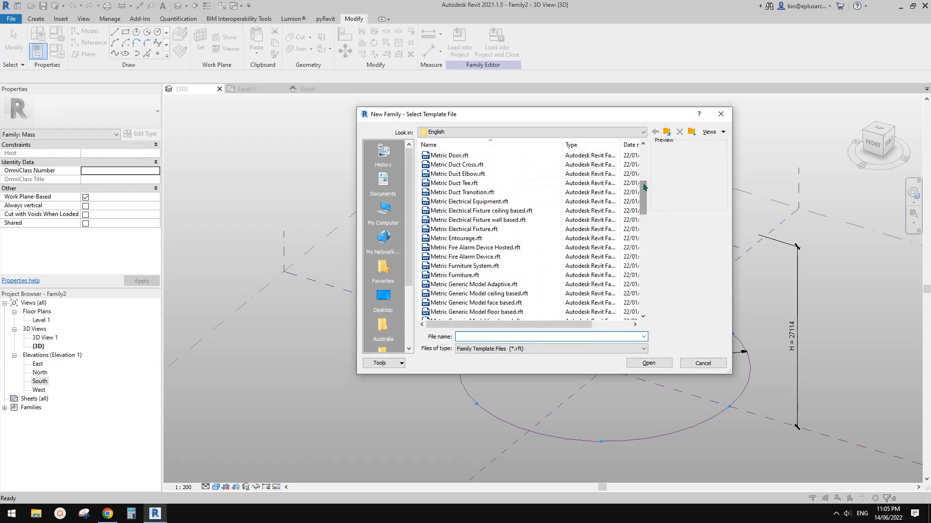
double_click(477, 286)
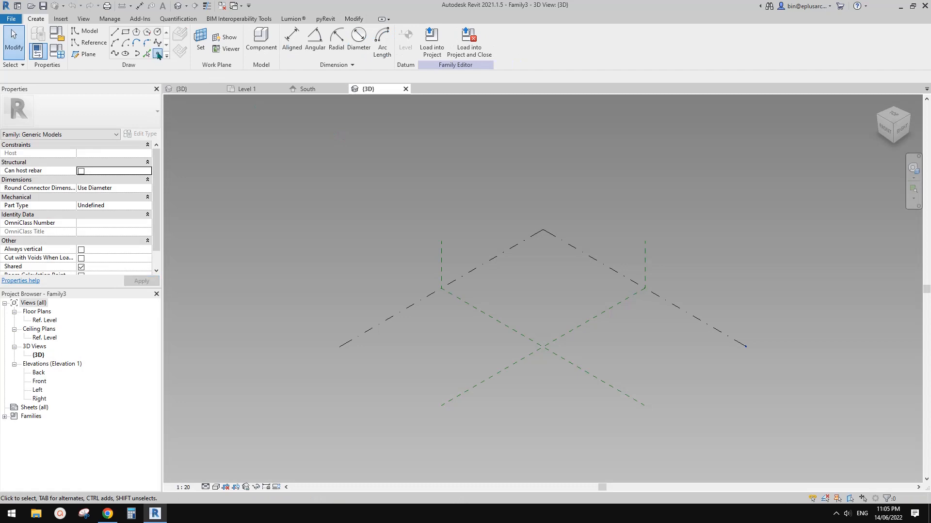
Step: Place two reference points side by side on the reference level and make both adaptive
left_click(157, 54)
left_click(525, 301)
left_click(571, 307)
key("Escape")
key("Escape")
left_click_drag(510, 277, 589, 316)
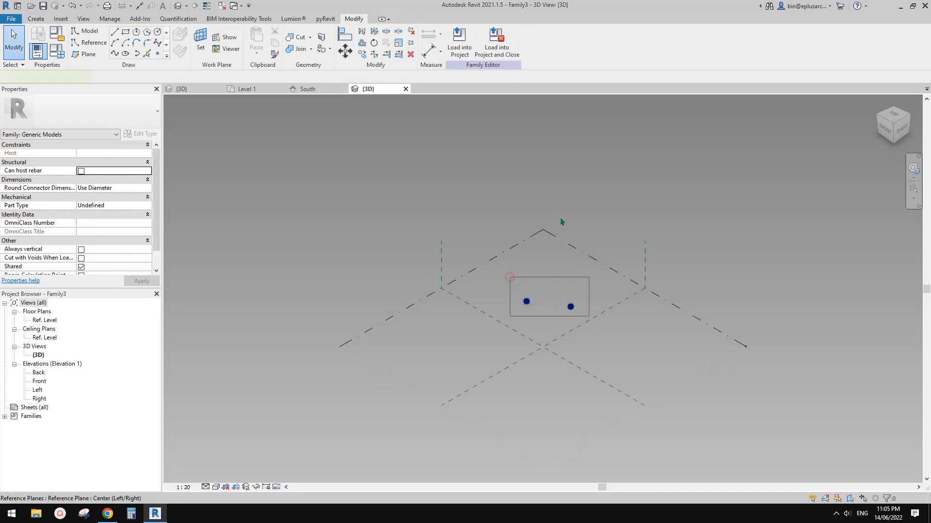
left_click(506, 41)
scroll(530, 206, "up", 1)
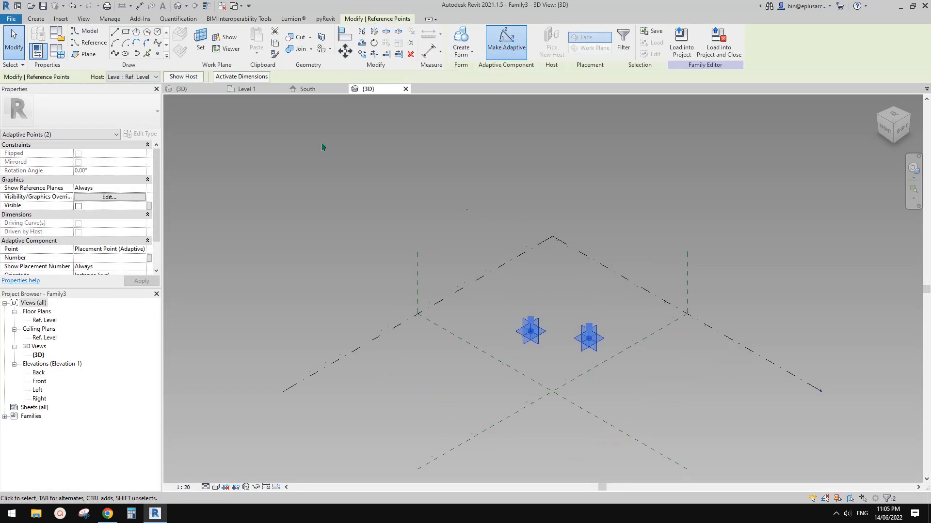
Step: Connect the two adaptive points with a spline through points and turn it into a reference line
left_click(115, 54)
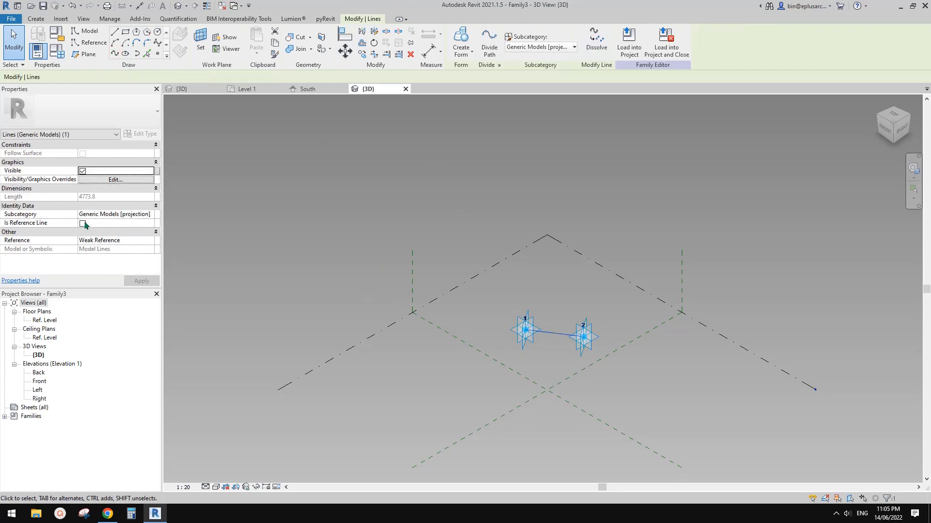
left_click(83, 223)
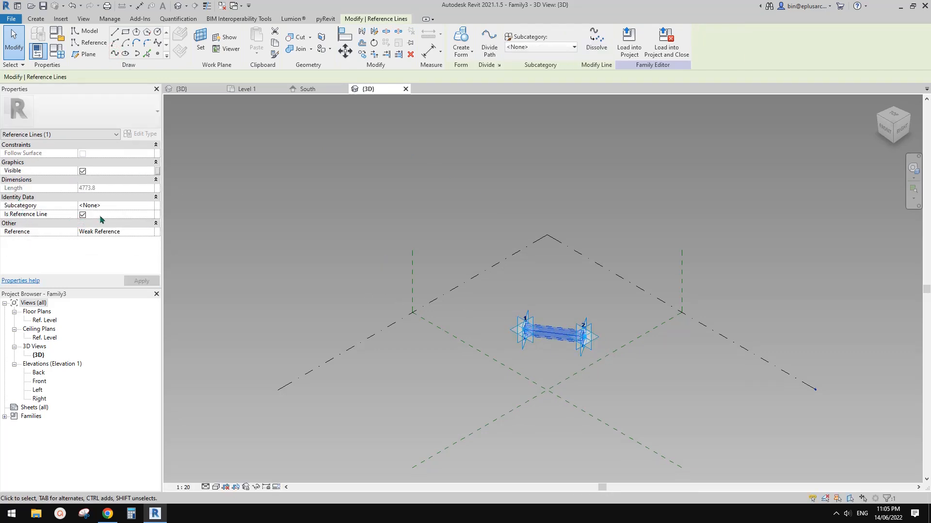
scroll(557, 333, "up", 7)
middle_click_drag(540, 332, 575, 334)
left_click(500, 290)
scroll(500, 287, "down", 1)
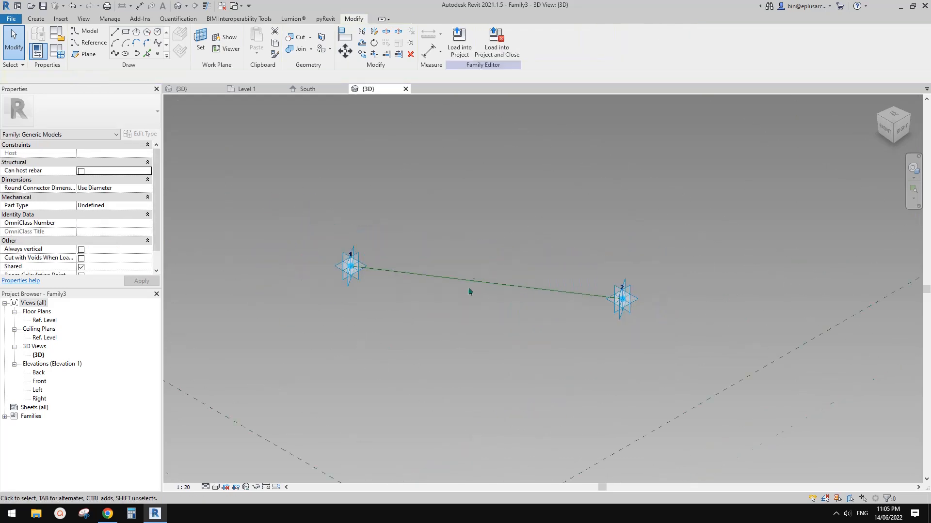
middle_click_drag(469, 292, 511, 294)
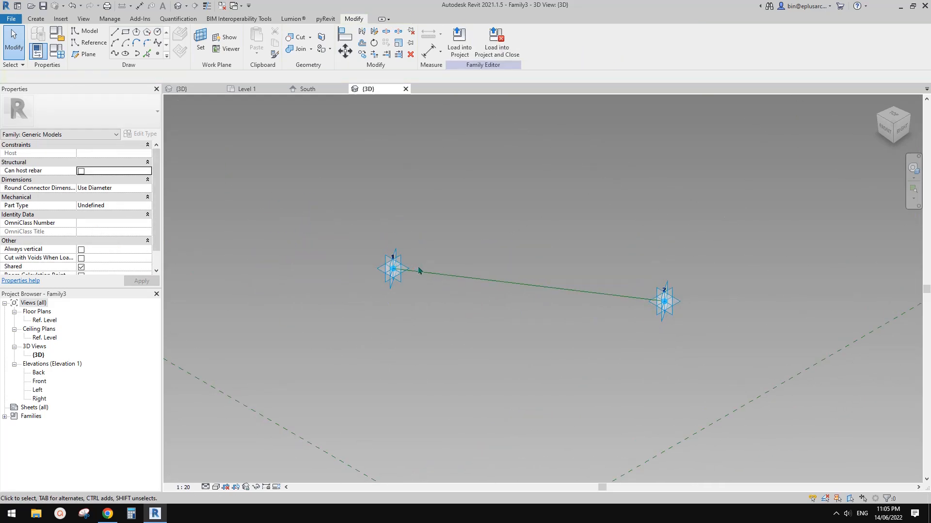
Step: Place a hosted reference point on the reference line near adaptive point 1
left_click(156, 54)
left_click(451, 276)
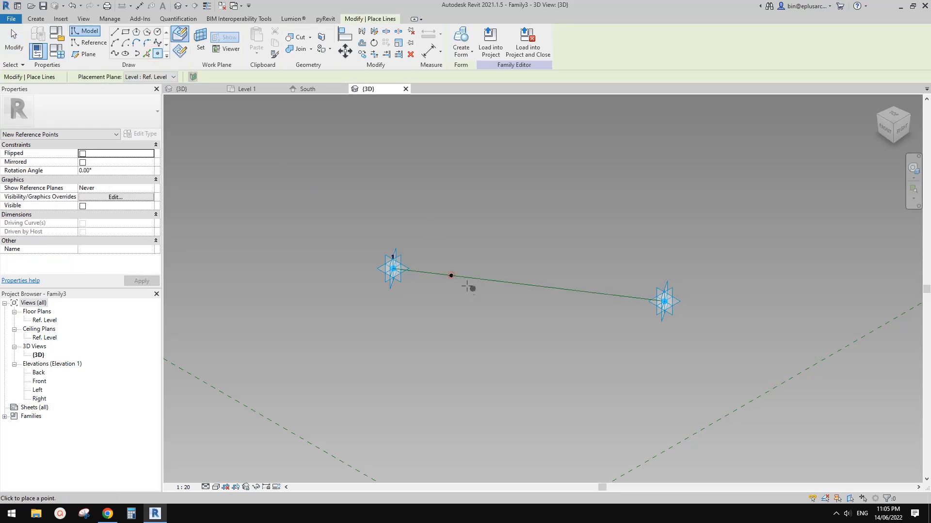
key("Escape")
left_click(450, 276)
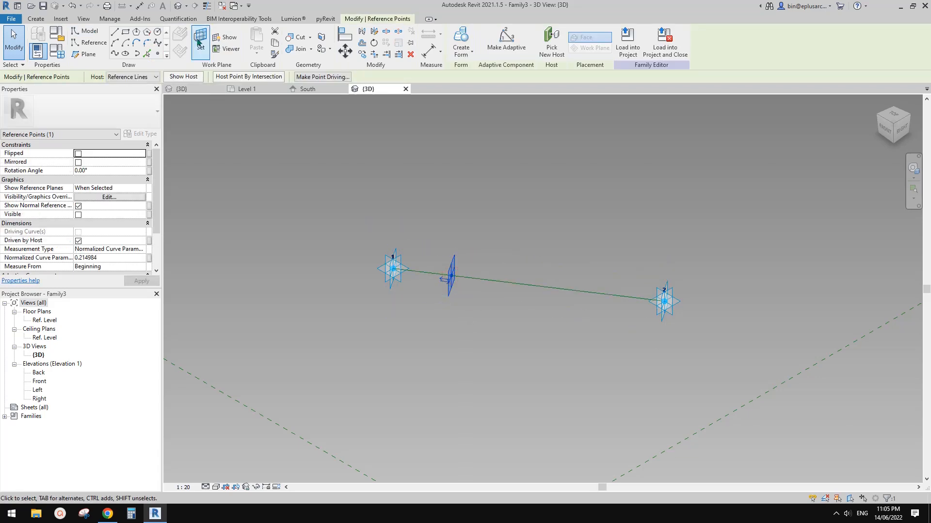
key("Escape")
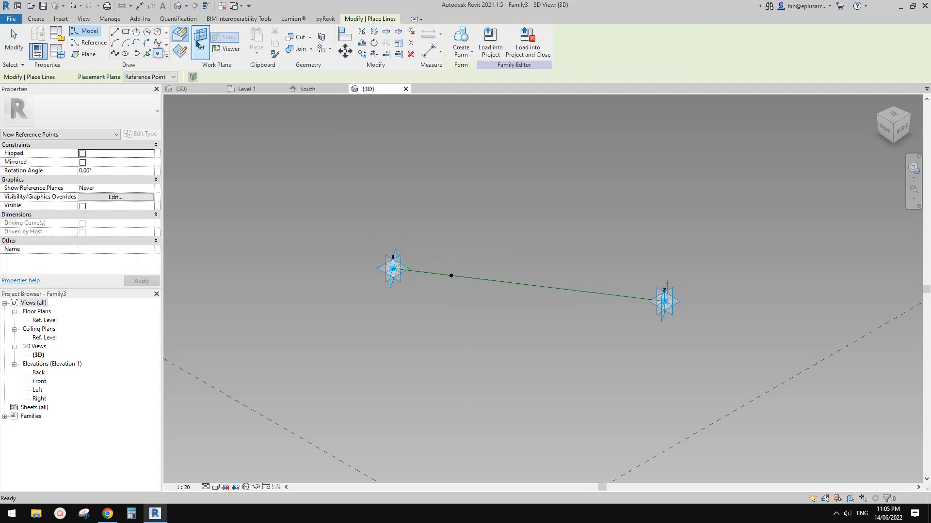
Step: Associate the Normalized Curve Parameter of the hosted point near adaptive point 1 with a new type parameter named ofs1
left_click(451, 276)
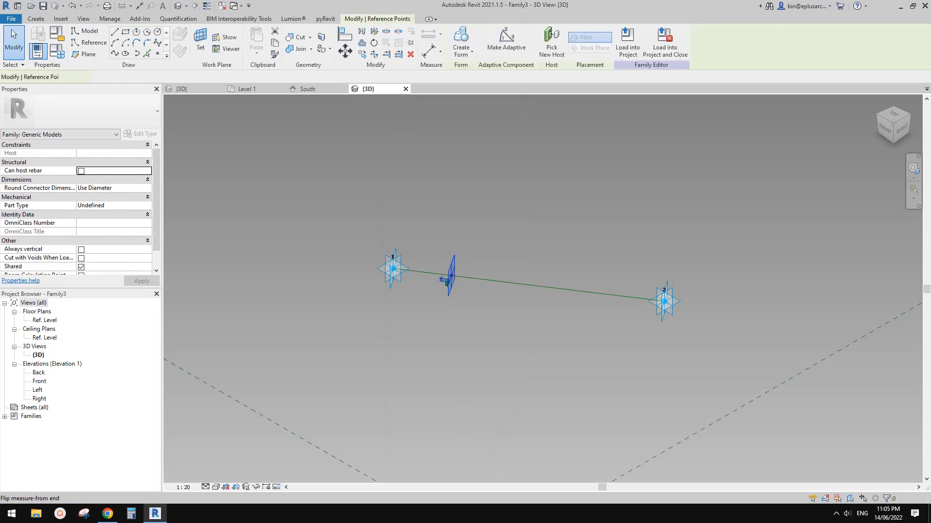
scroll(97, 251, "down", 2)
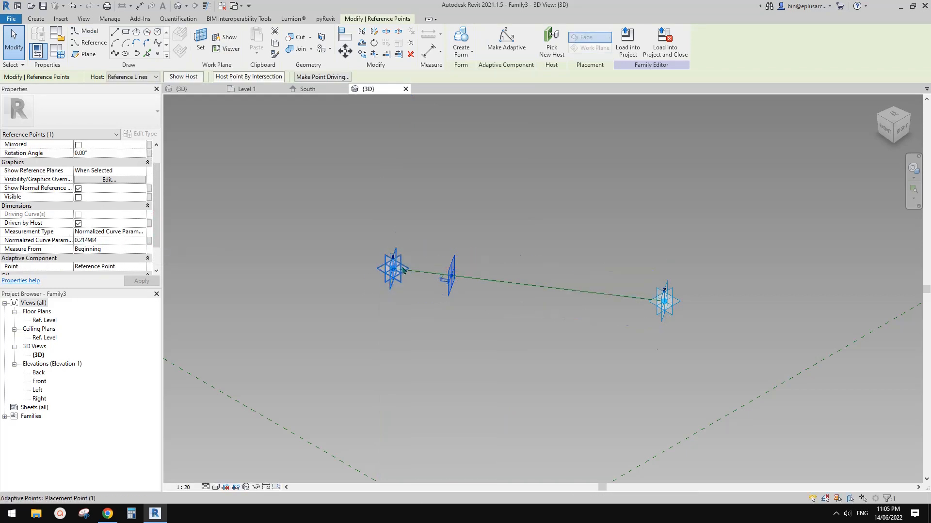
left_click(148, 239)
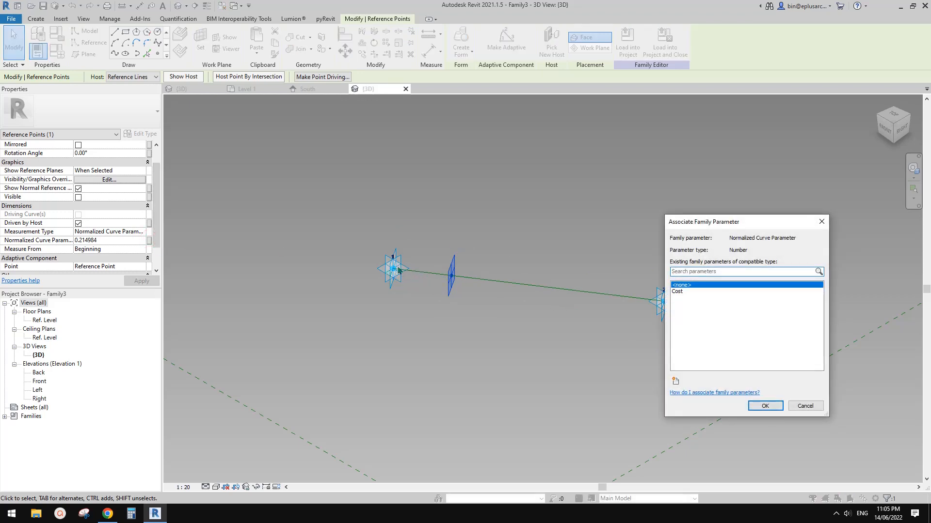
left_click(675, 381)
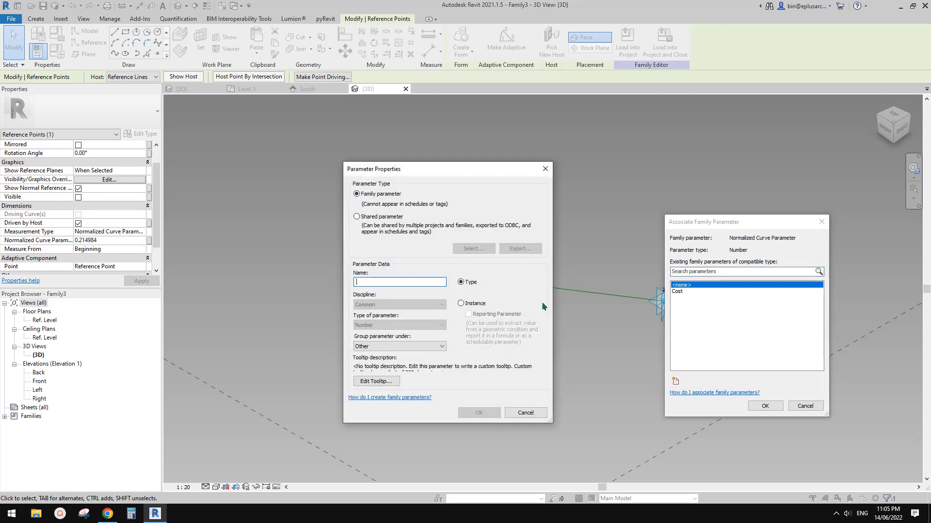
type("ofs")
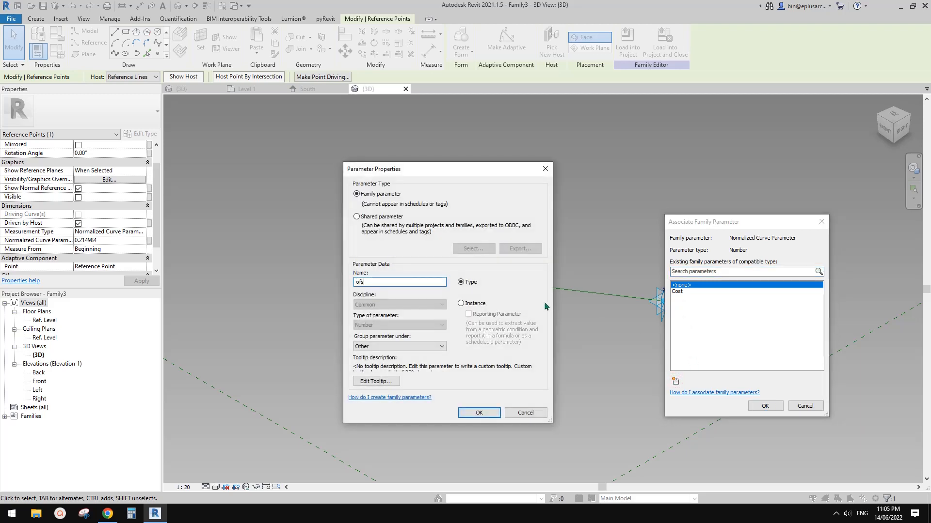
type("1")
left_click(479, 413)
left_click(765, 406)
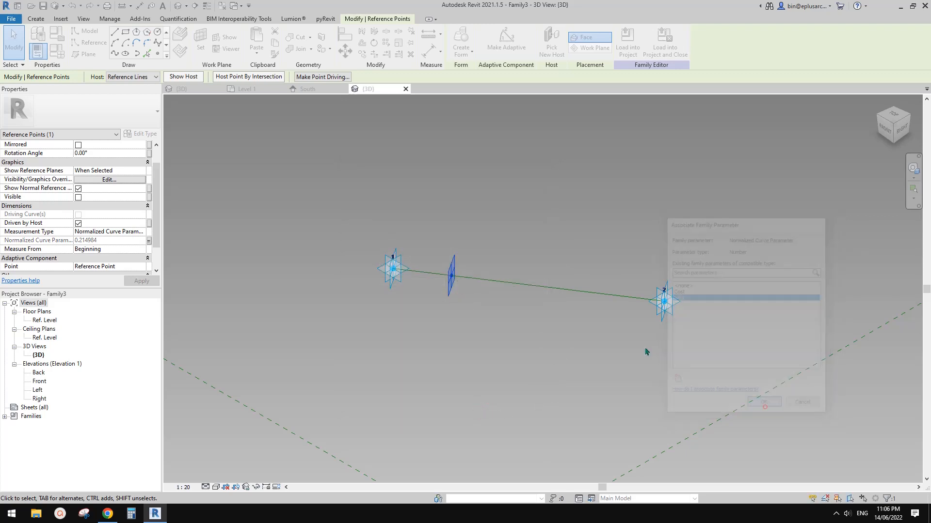
Step: Place a second hosted reference point on the reference line near adaptive point 2
left_click(157, 53)
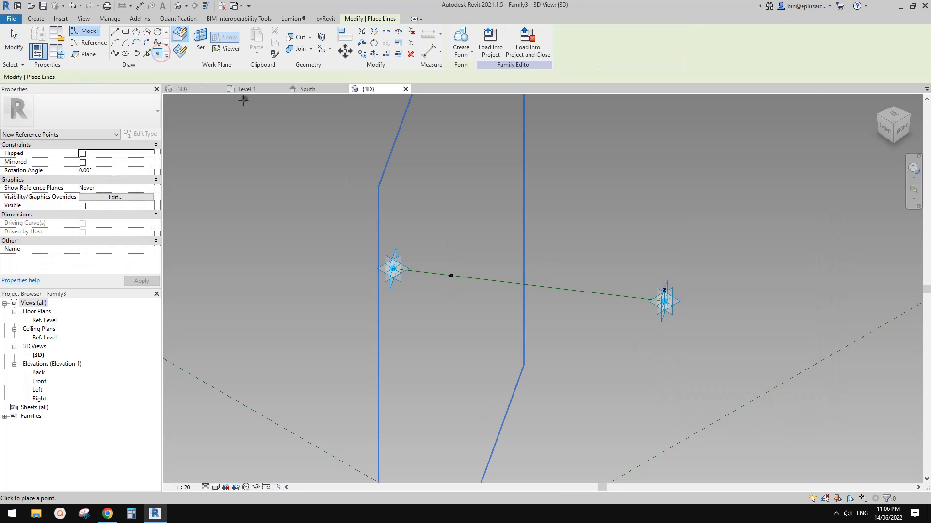
left_click(619, 296)
key("Escape")
left_click(620, 296)
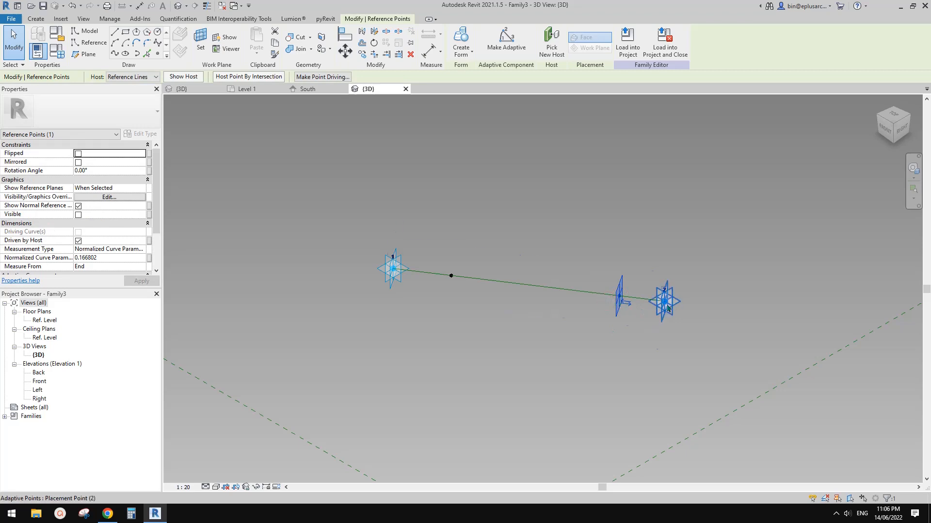
key("Escape")
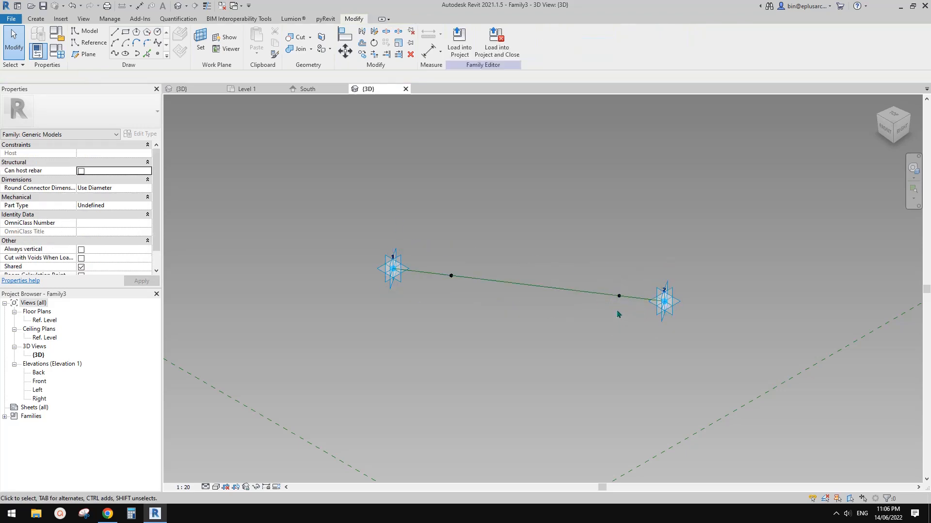
Step: Associate the Normalized Curve Parameter of the hosted point near adaptive point 2 with a new type parameter named ofs2
left_click(619, 297)
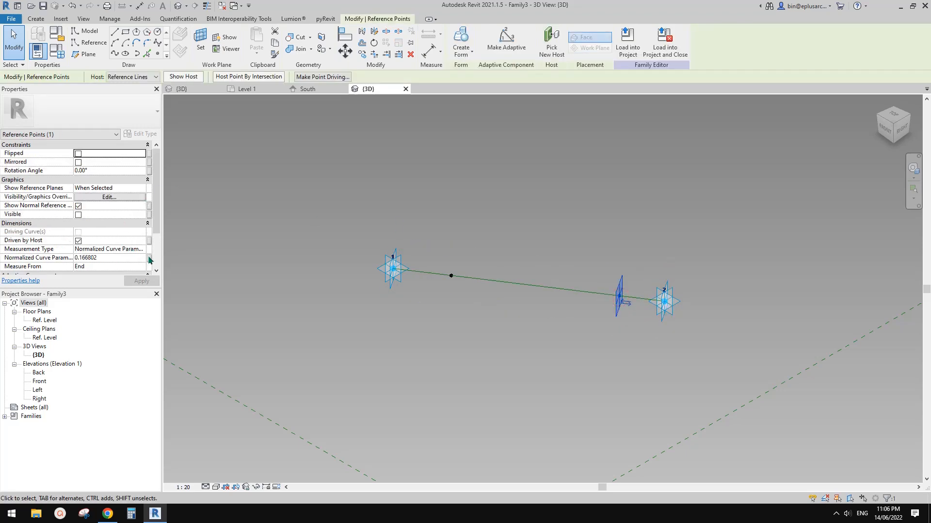
left_click(149, 259)
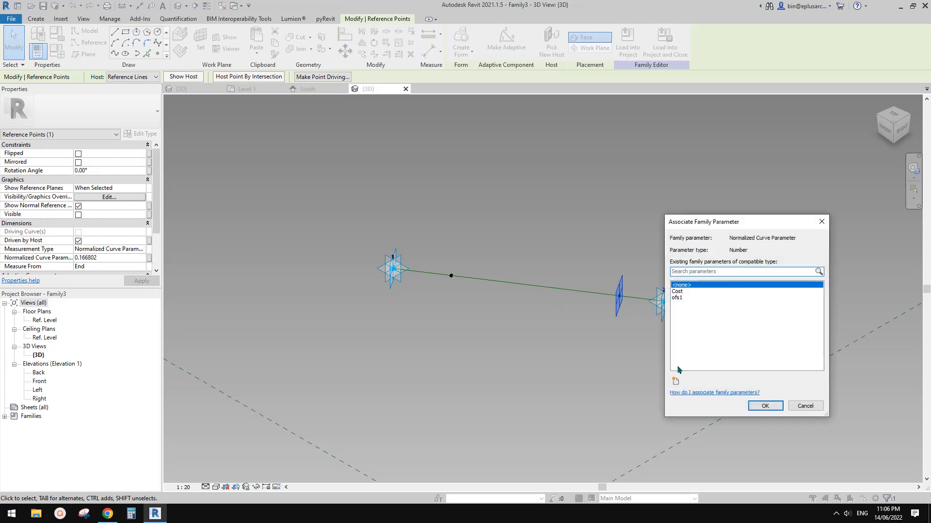
left_click(676, 381)
type("ofs2")
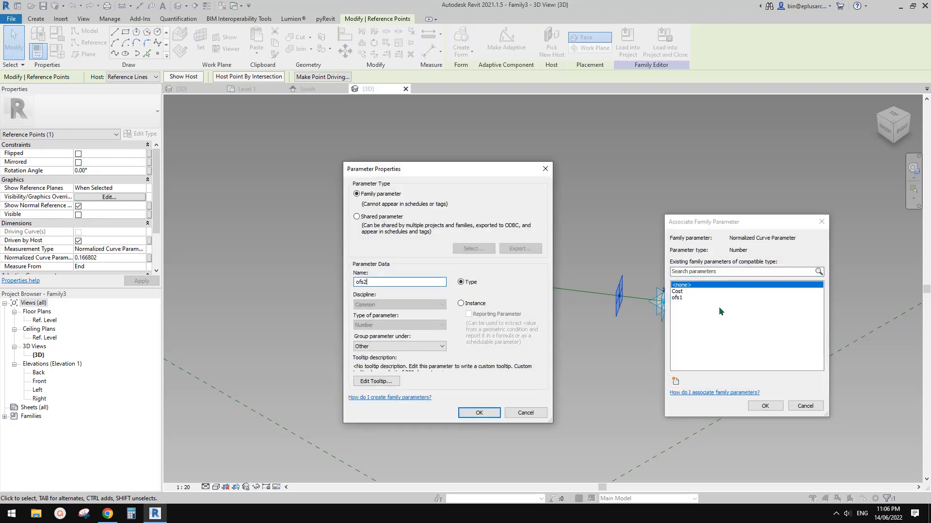
left_click(479, 412)
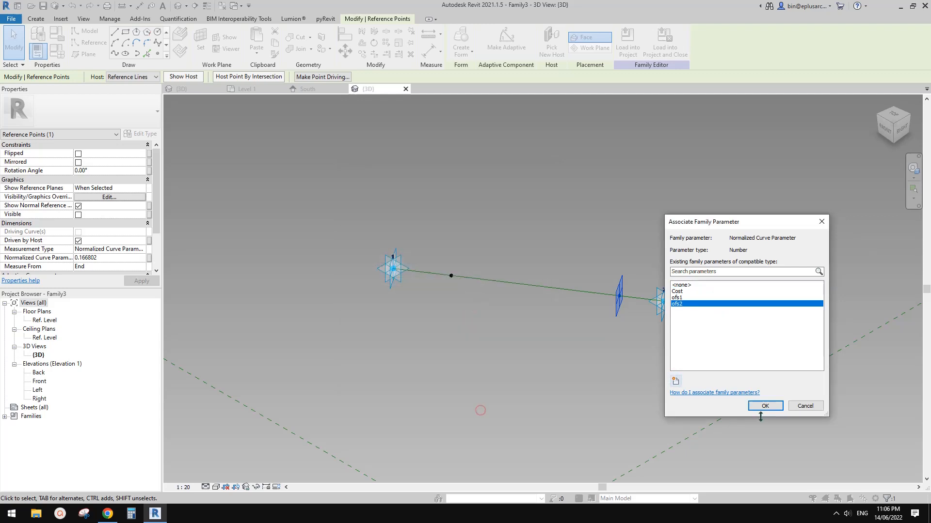
left_click(764, 406)
left_click(571, 344)
middle_click_drag(556, 351, 532, 316)
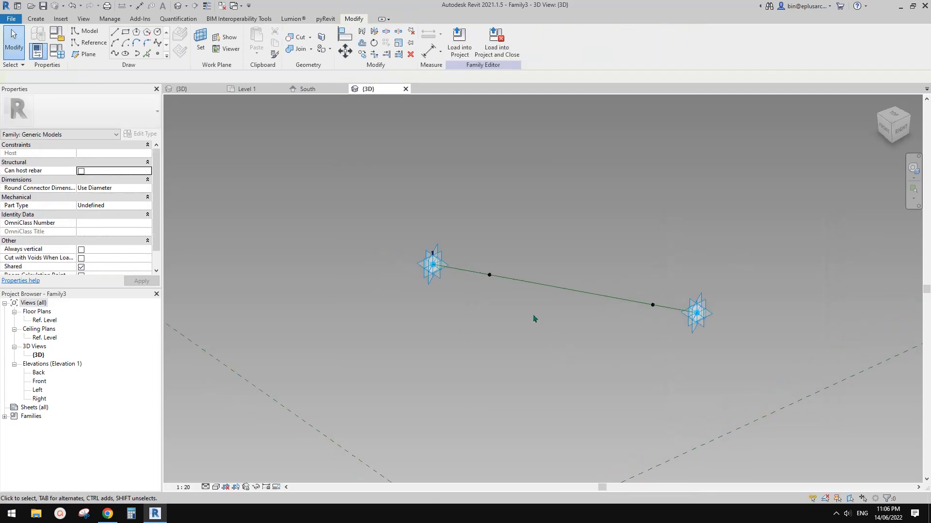
left_click_drag(482, 255, 499, 290)
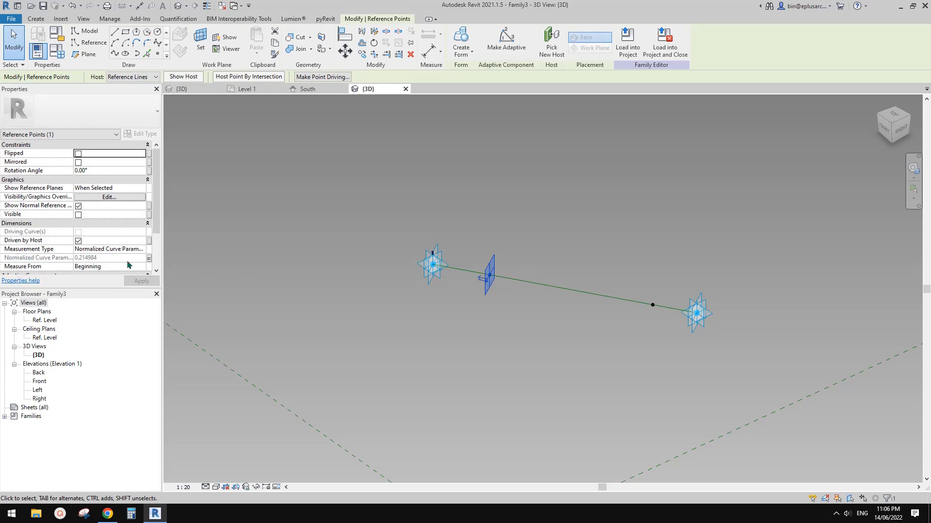
middle_click_drag(483, 301, 479, 302)
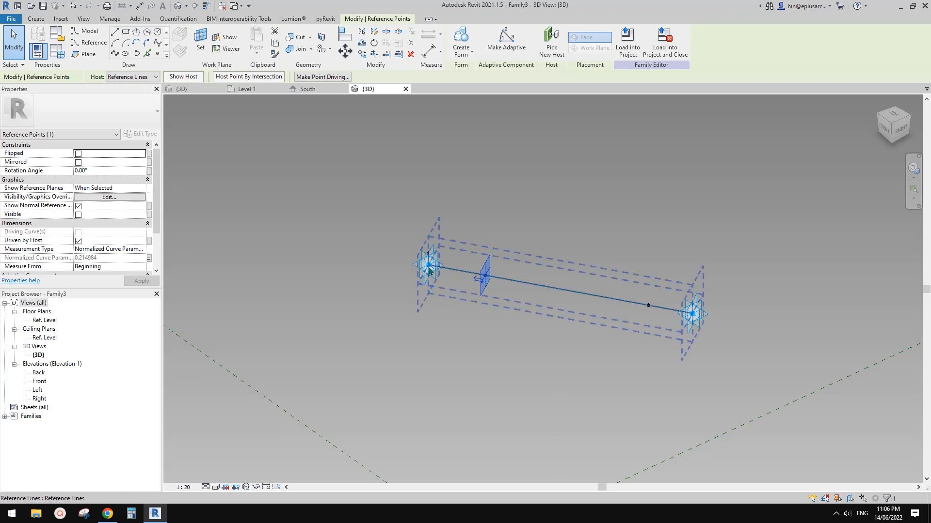
middle_click_drag(422, 212, 420, 216)
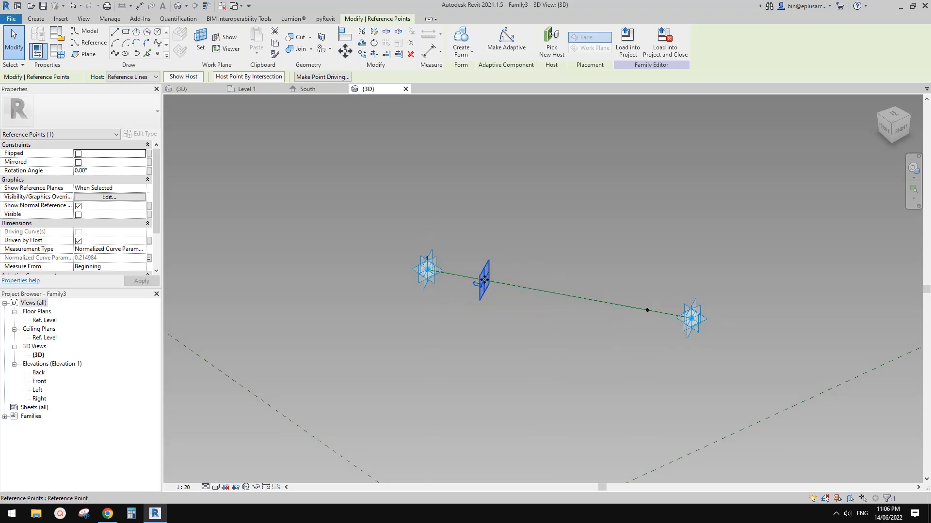
middle_click_drag(534, 300, 507, 274)
Step: Place a reference point on the horizontal work plane of the hosted point near adaptive point 1, directly over that point
left_click(553, 219)
middle_click_drag(553, 219, 445, 240)
left_click(158, 54)
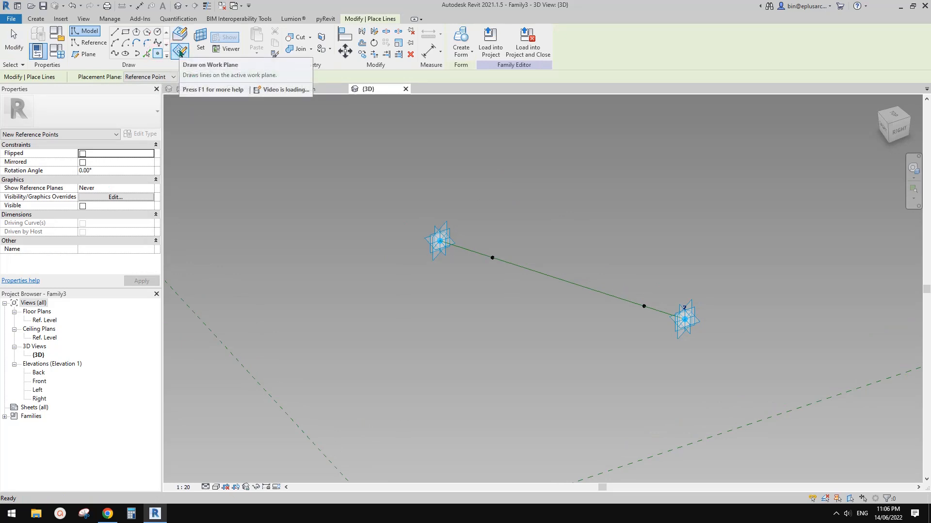
left_click(200, 39)
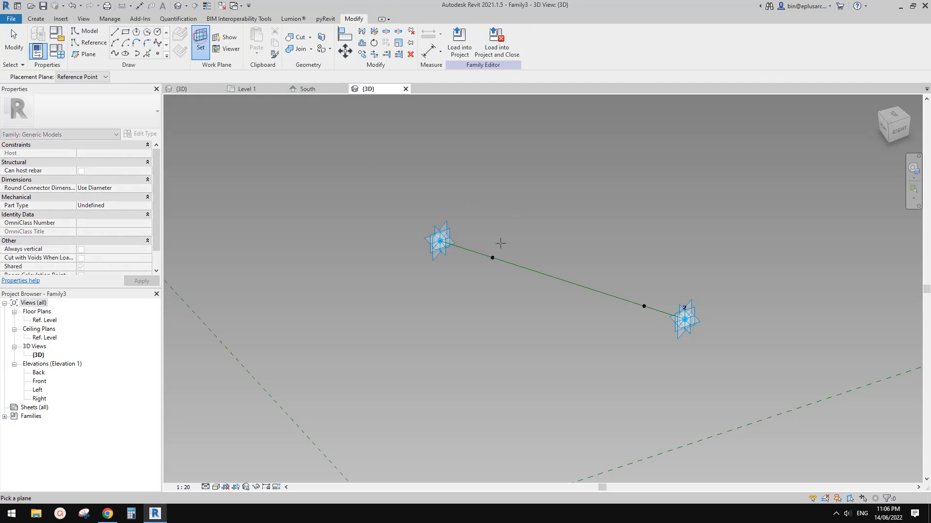
key("Tab")
left_click(492, 257)
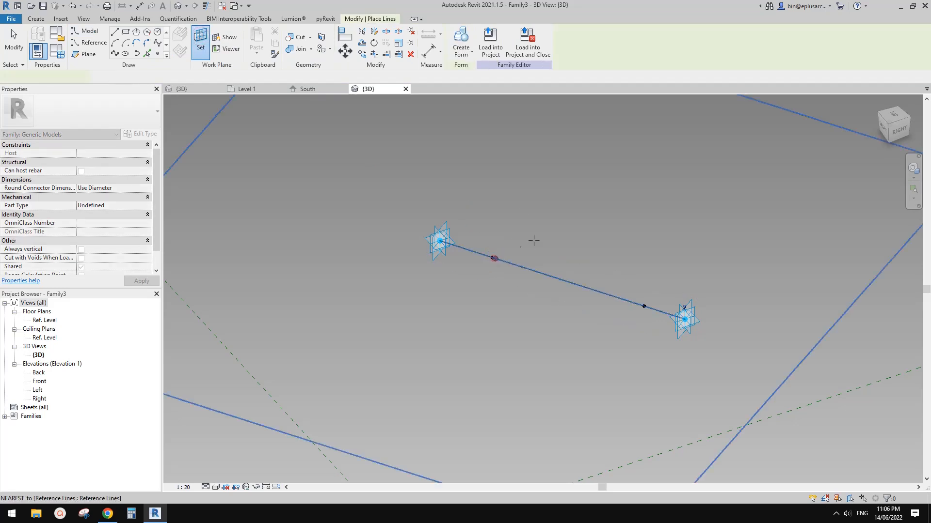
left_click(491, 259)
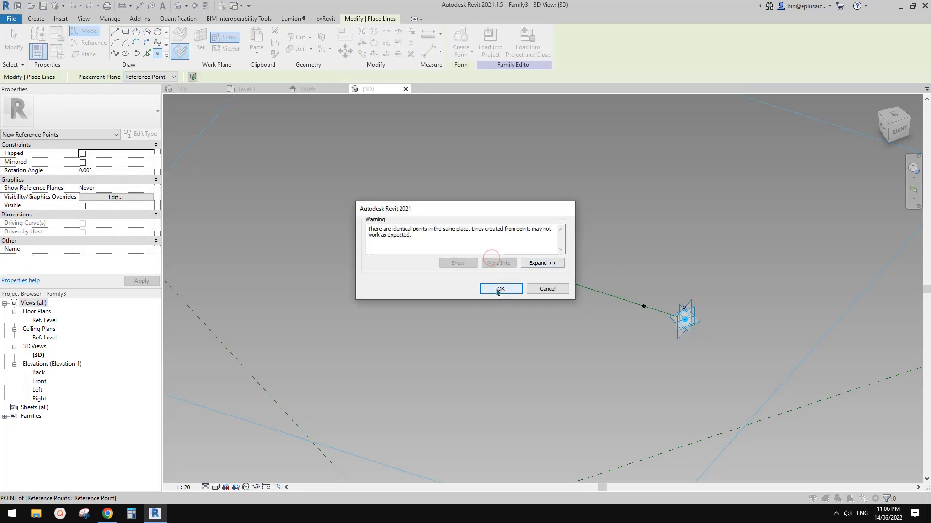
left_click(500, 289)
Step: Move the new reference point vertically below the hosted point near adaptive point 1, to an offset of about 725
left_click(492, 257)
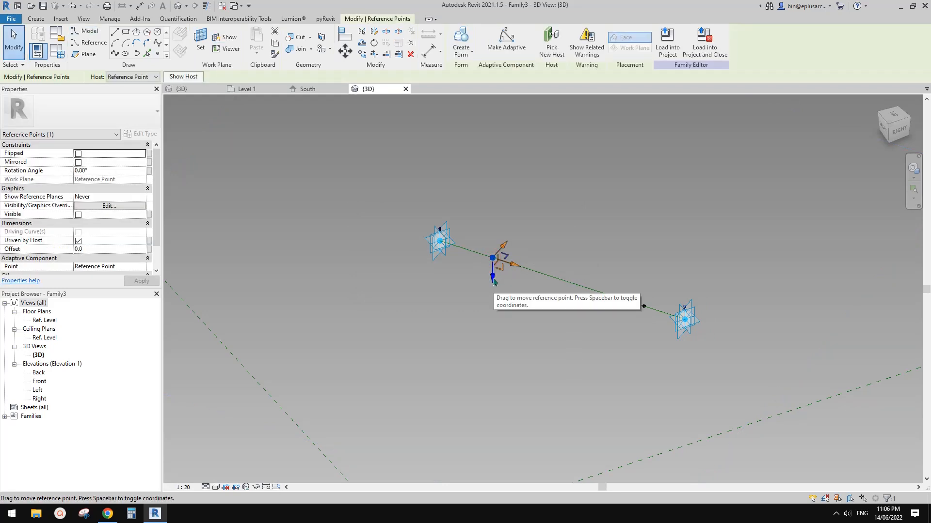
left_click_drag(494, 282, 492, 237)
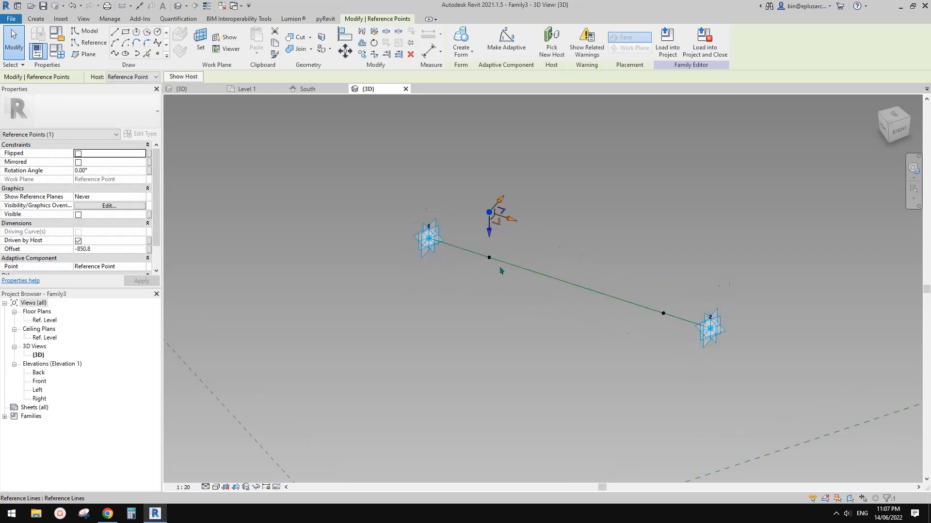
left_click(500, 270)
left_click(491, 215)
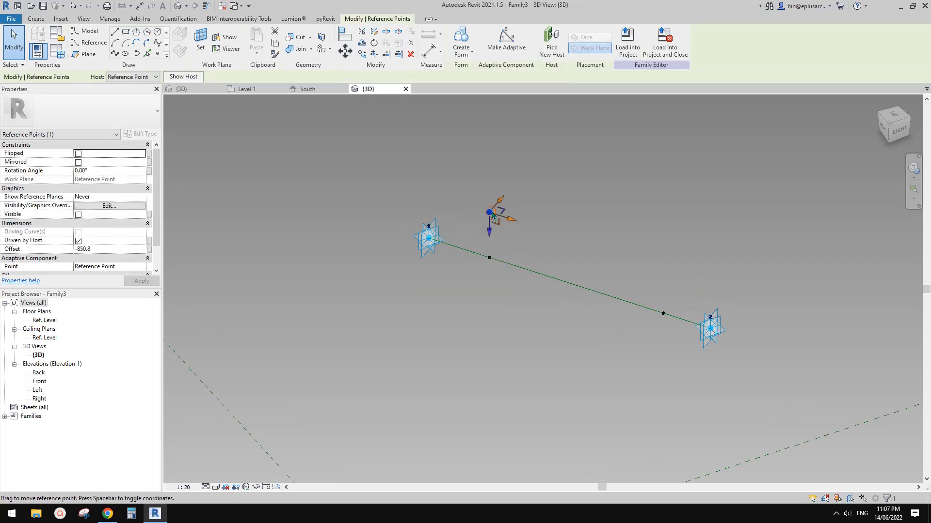
left_click_drag(491, 231, 499, 311)
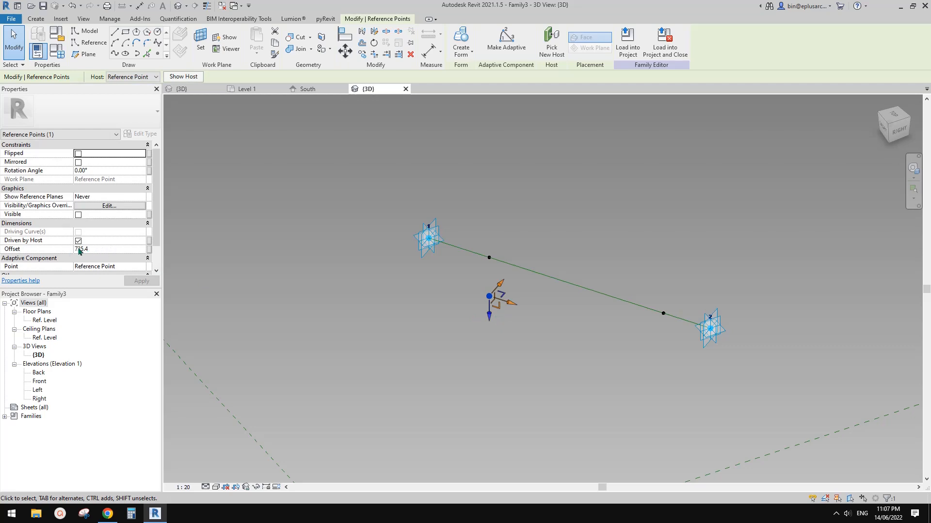
Step: Set the rotation angle of the hosted point near adaptive point 1 to 180°
left_click(489, 257)
left_click(106, 171)
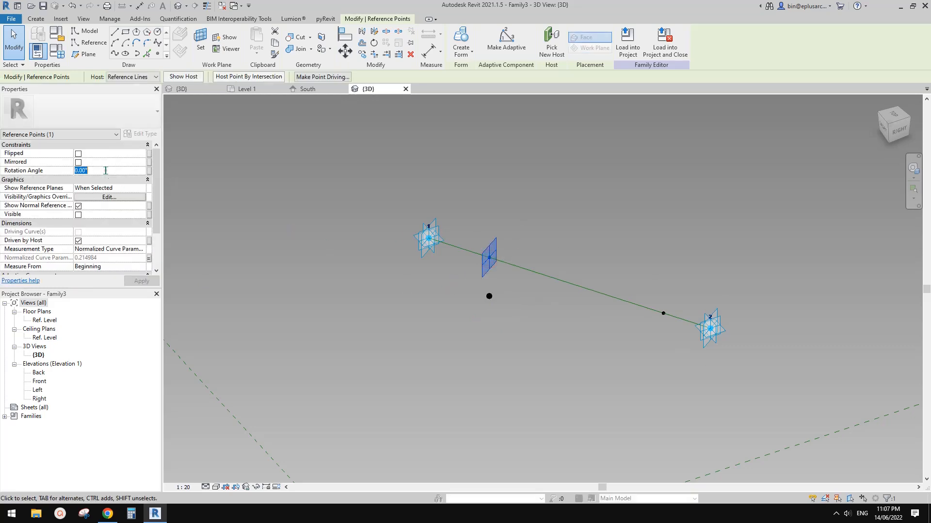
type("180")
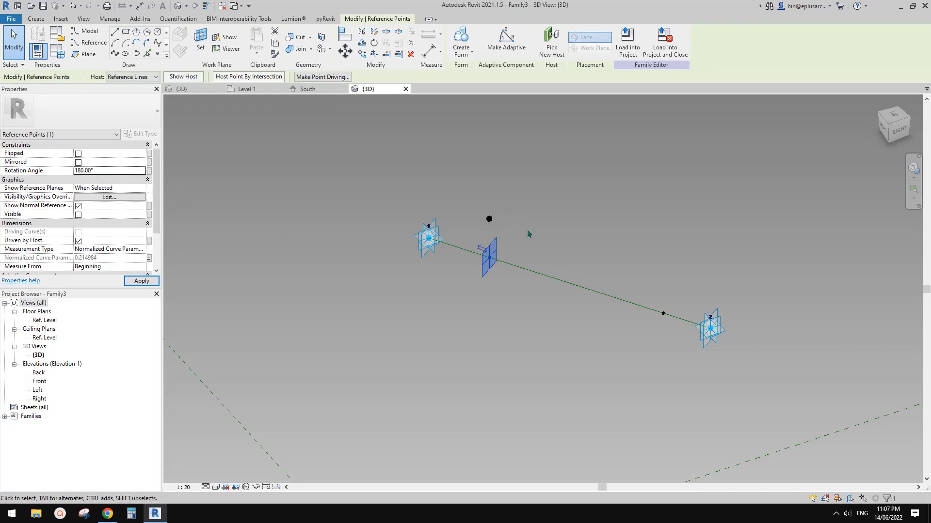
left_click(528, 234)
Step: Associate the Offset of the raised point near adaptive point 1 with a new type parameter named Vofs1
left_click(465, 220)
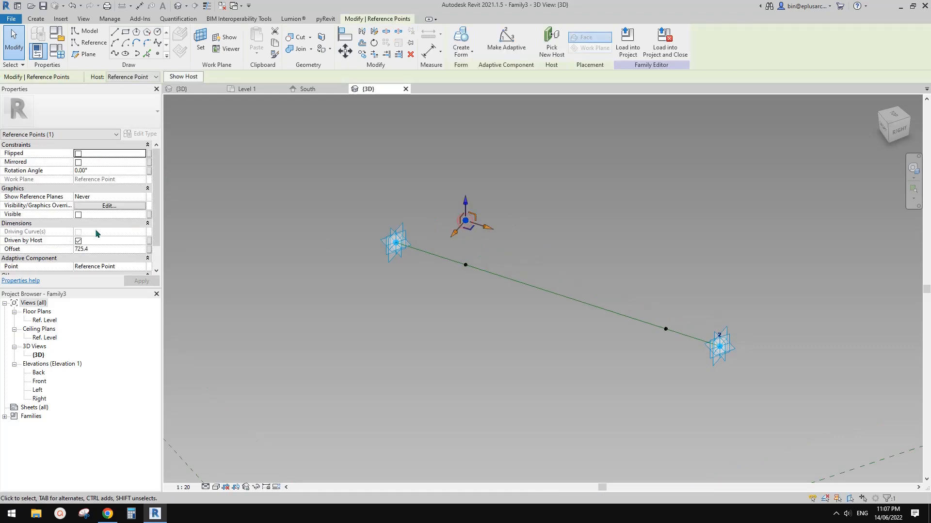
middle_click_drag(450, 250, 444, 255)
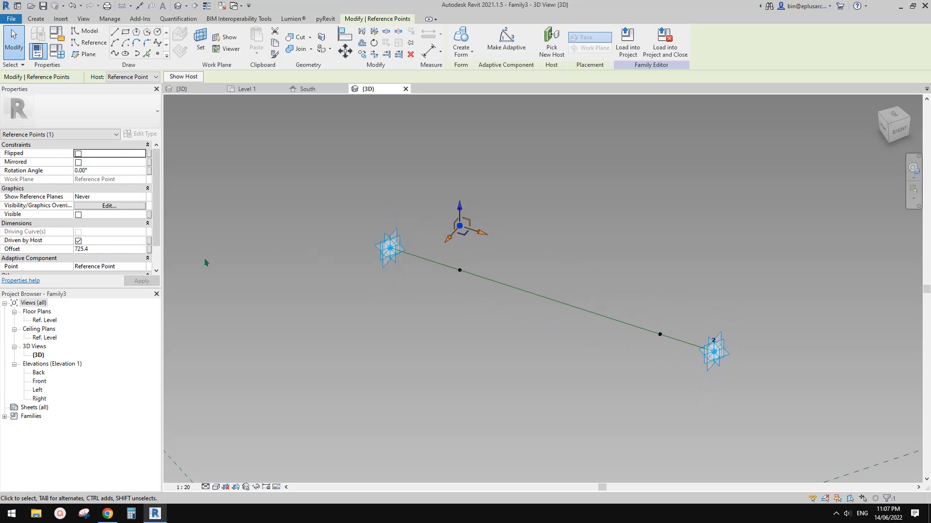
left_click(149, 249)
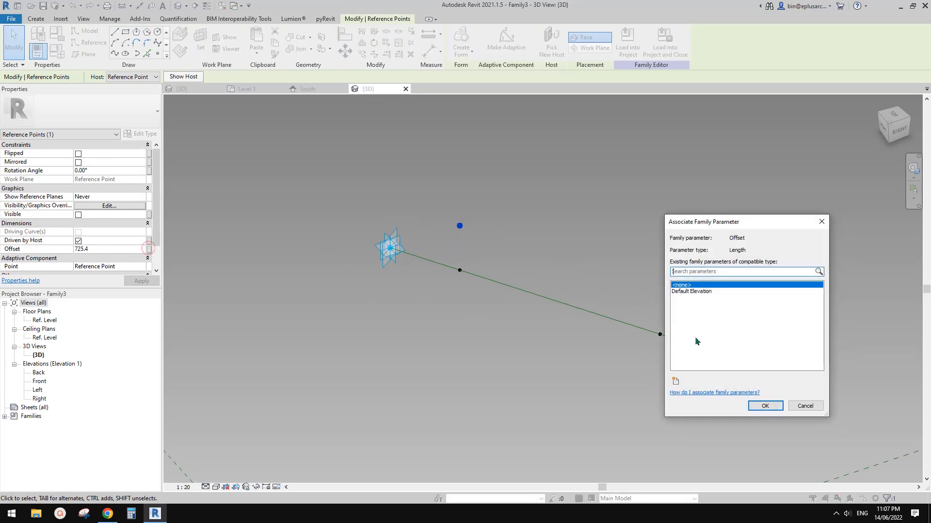
left_click(676, 382)
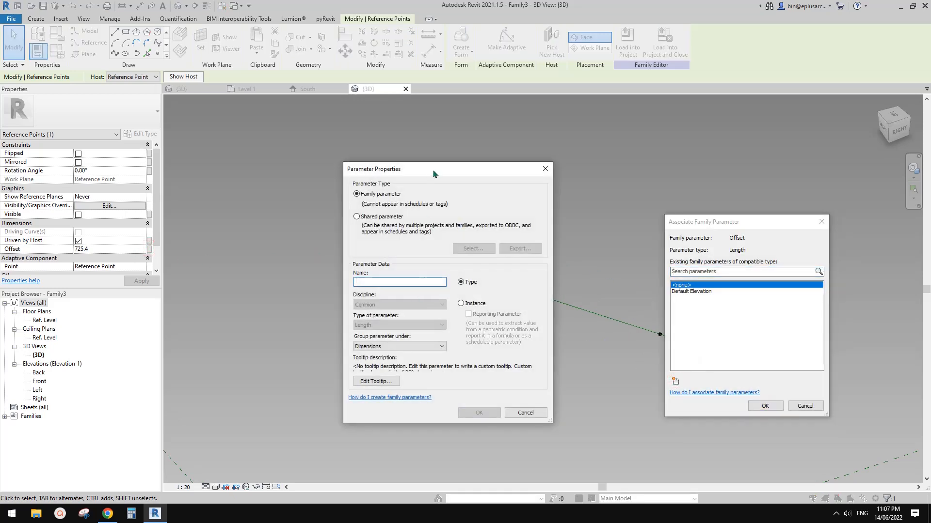
left_click_drag(433, 169, 539, 177)
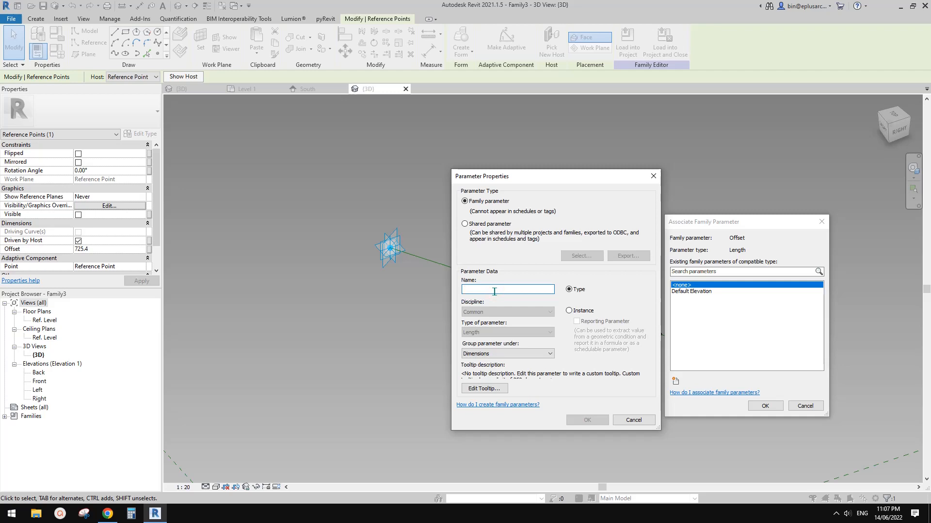
type("ofs")
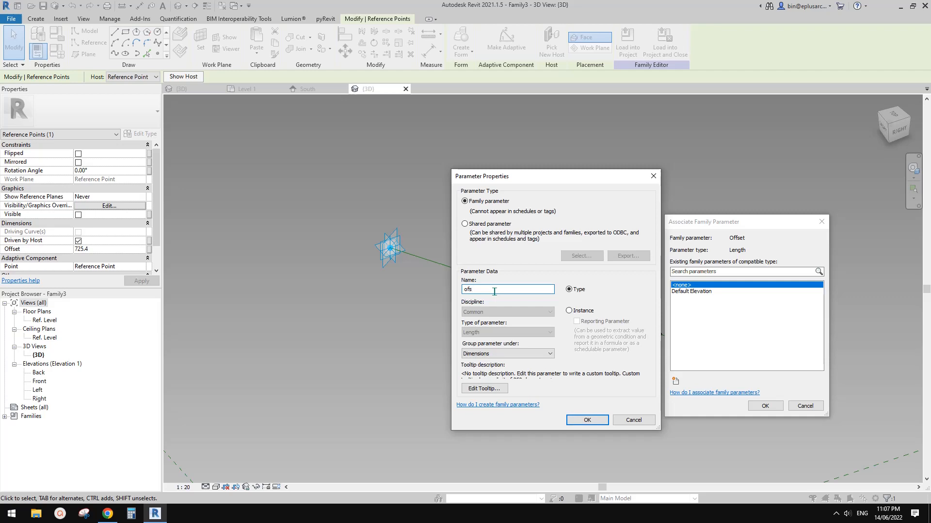
key("BackSpace")
key("BackSpace")
left_click(587, 420)
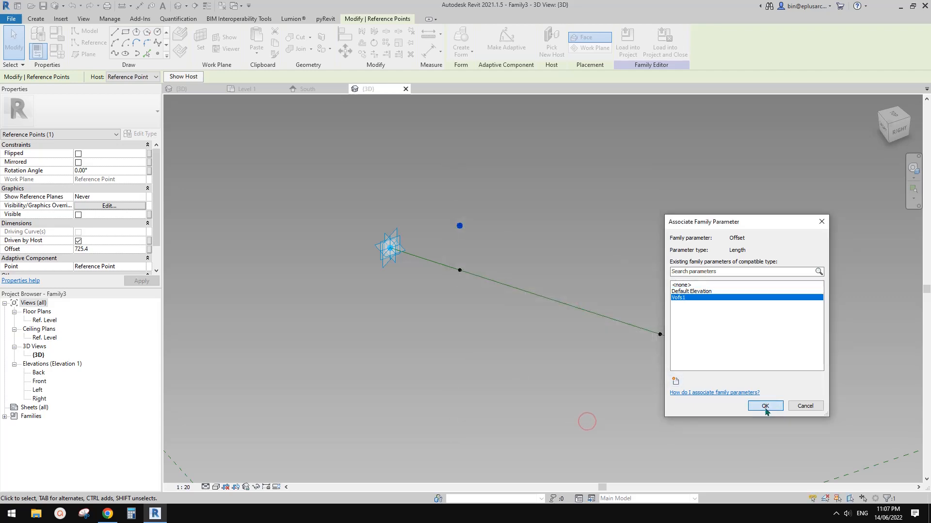
left_click(765, 406)
Step: Place a reference point on the horizontal plane of the hosted point near adaptive point 2 and offset it about 768 below the line
left_click(158, 53)
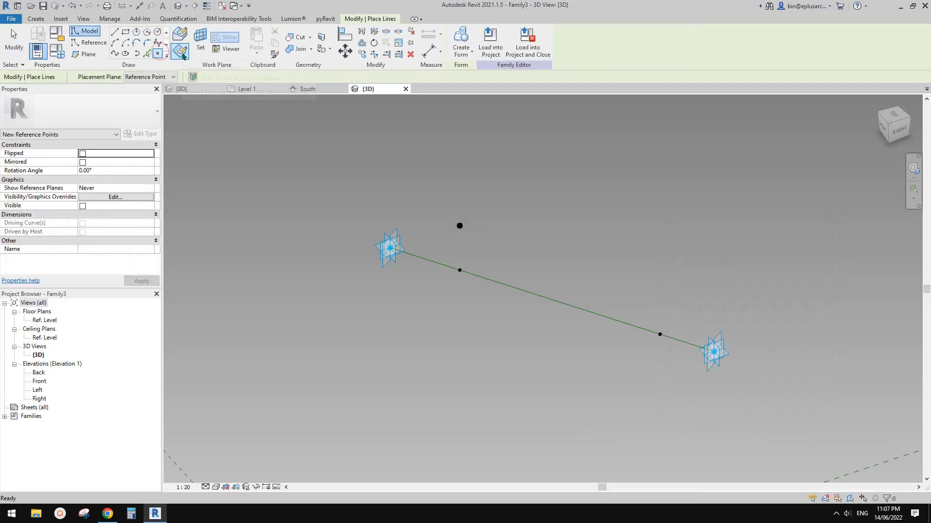
key("Escape")
key("Escape")
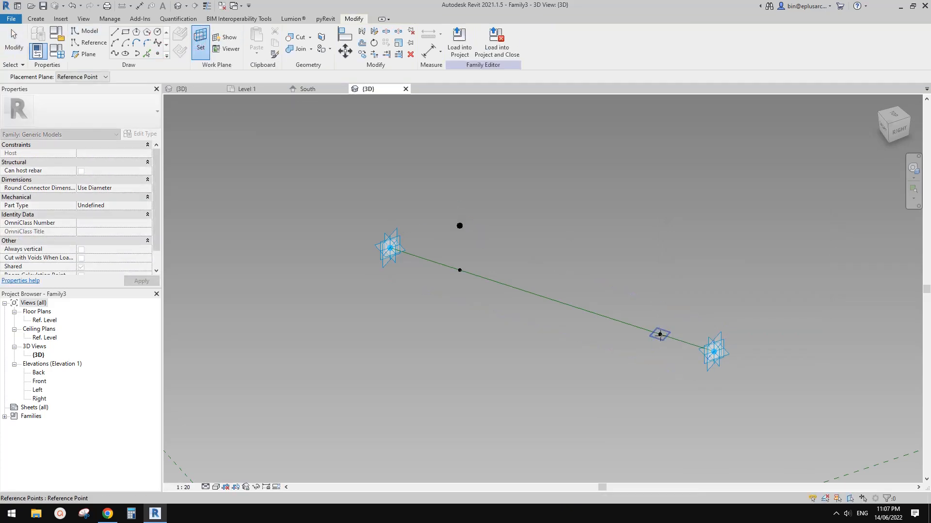
key("Return")
left_click(660, 334)
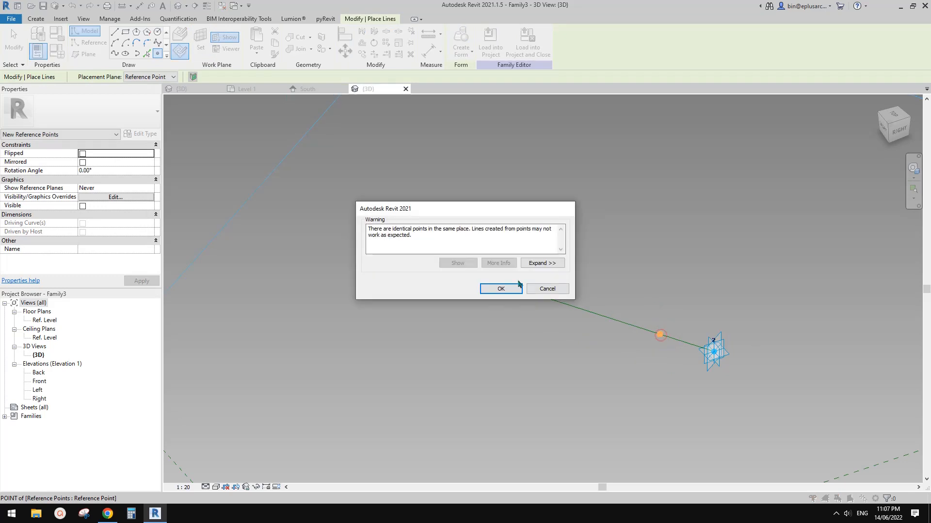
key("Escape")
key("Escape")
left_click(660, 334)
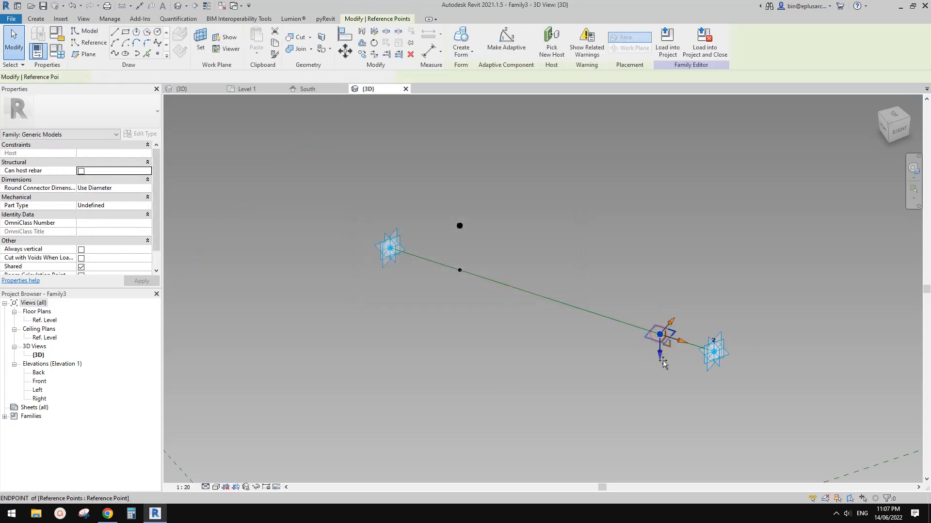
left_click_drag(661, 353, 664, 357)
Step: Set the rotation angle of the hosted point near adaptive point 2 to 180°
left_click(661, 335)
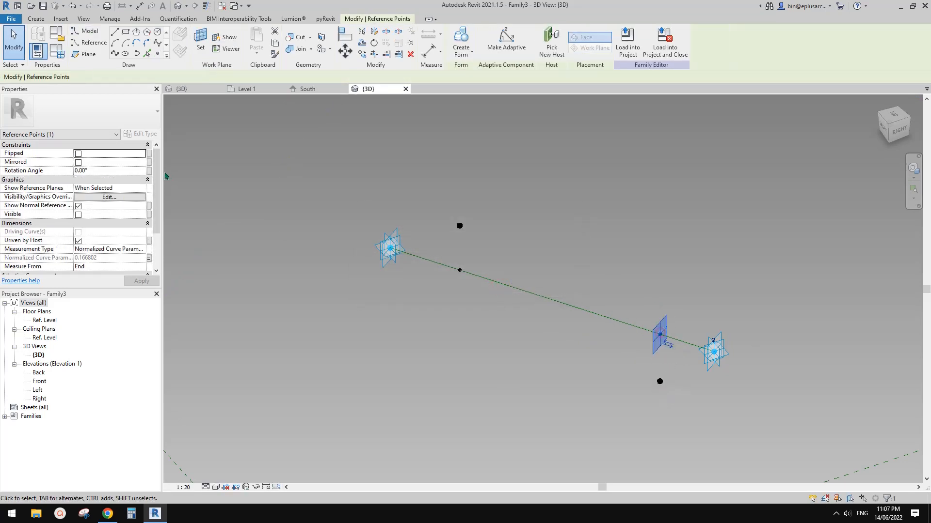
left_click(110, 170)
type("180")
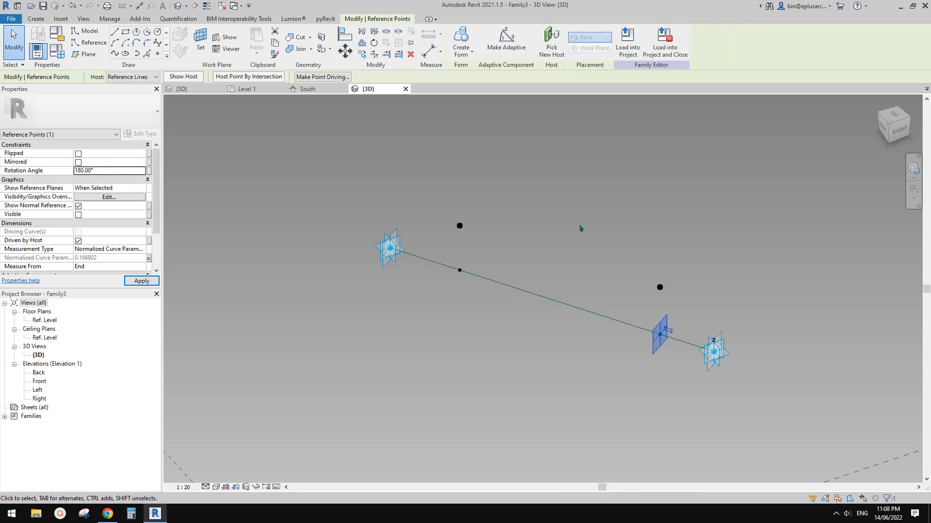
Step: Associate the Offset of the raised point near adaptive point 2 with a new type parameter named Vofs2
left_click(668, 292)
left_click(659, 287)
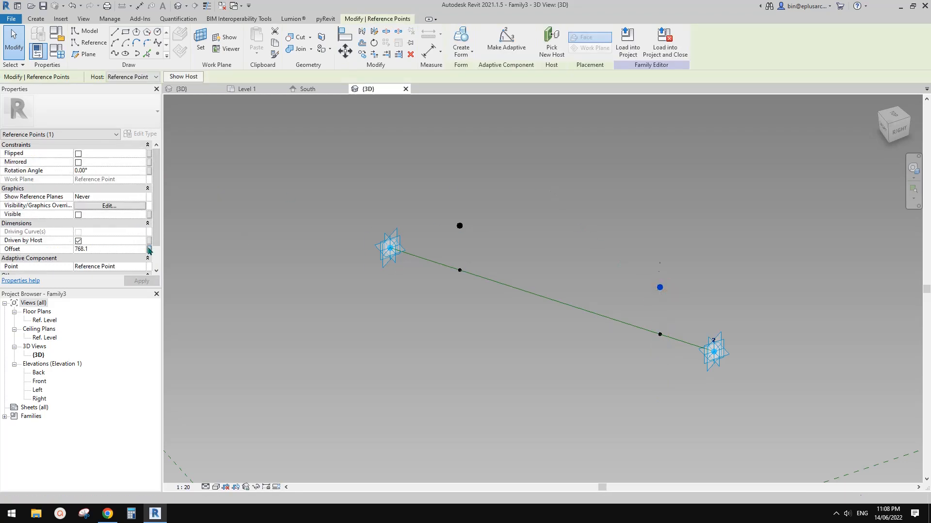
left_click(148, 249)
left_click(676, 382)
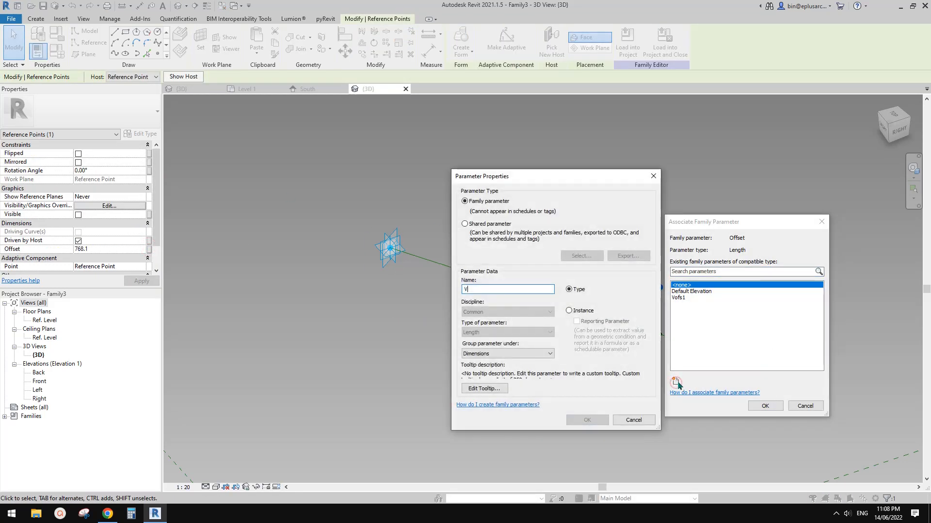
type("V")
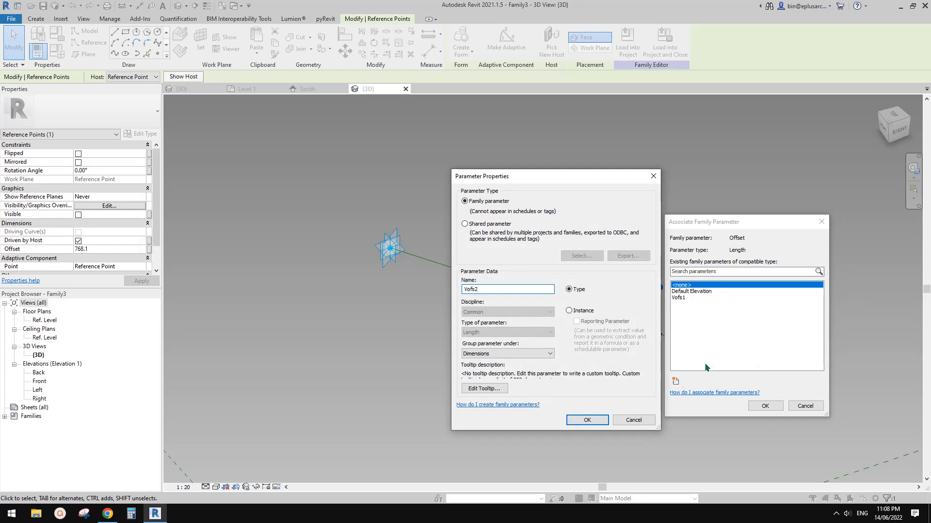
type("ofs2")
left_click(587, 419)
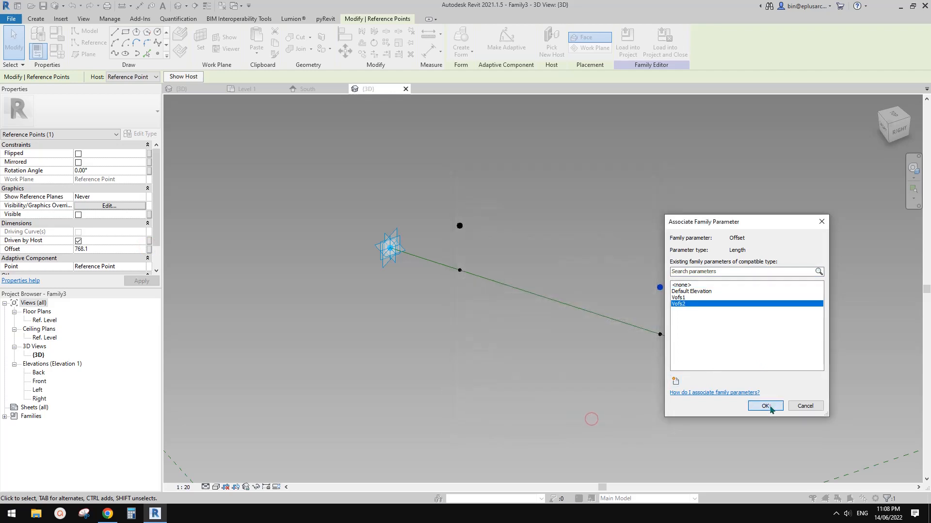
left_click(766, 406)
Step: Connect adaptive point 1, the two raised points and adaptive point 2 in order with three spline-through-points lines to form the folded profile
left_click(719, 279)
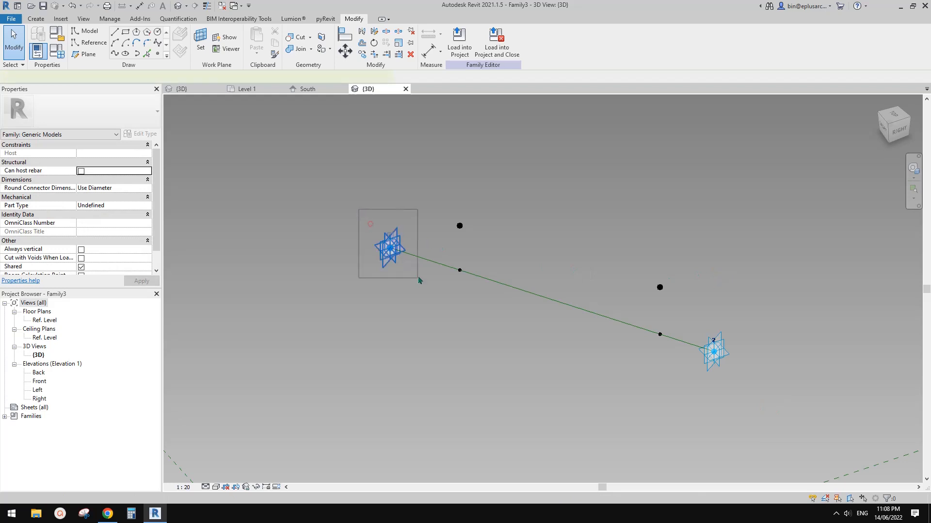
left_click(390, 248)
left_click(459, 226, "ctrl")
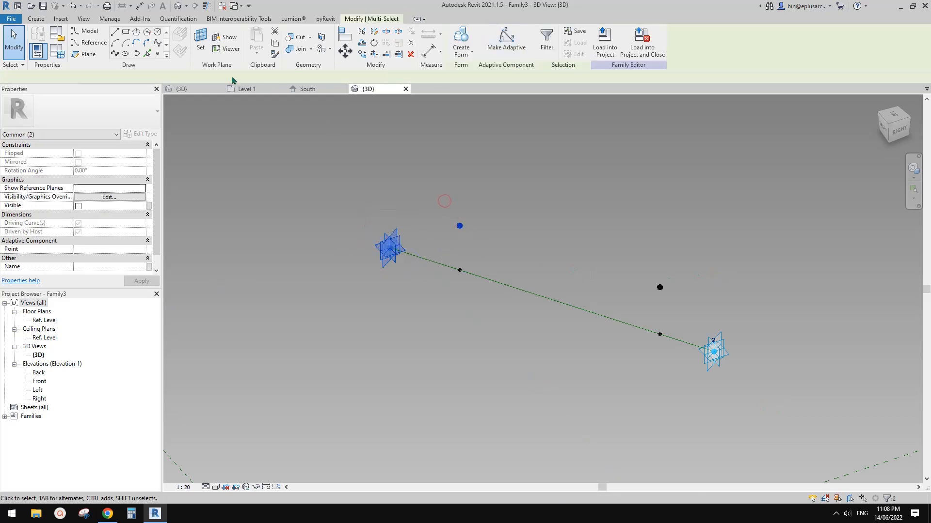
left_click(115, 53)
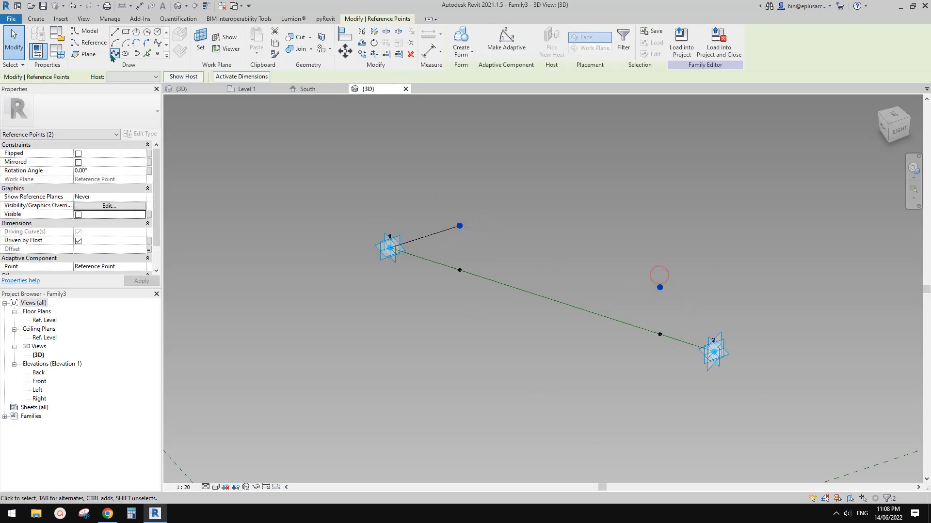
left_click(115, 54)
left_click_drag(651, 270, 742, 383)
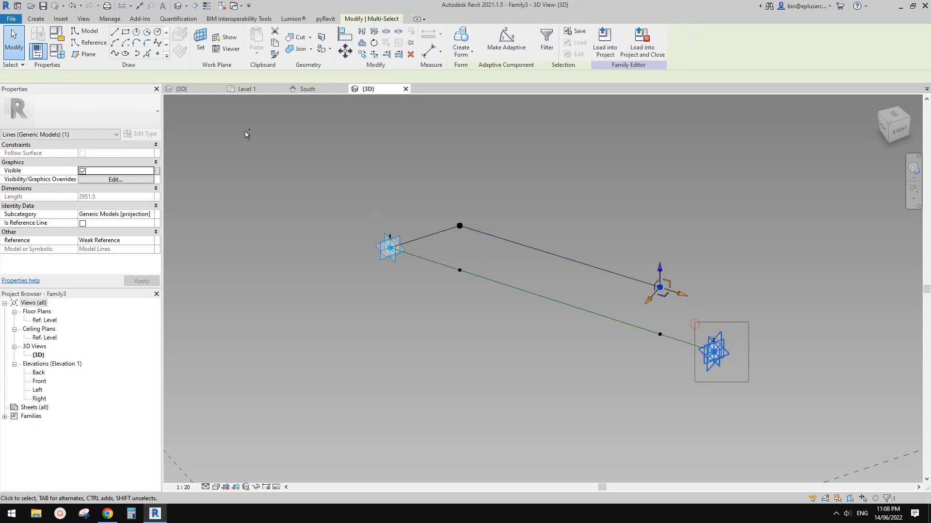
left_click(114, 54)
key("Escape")
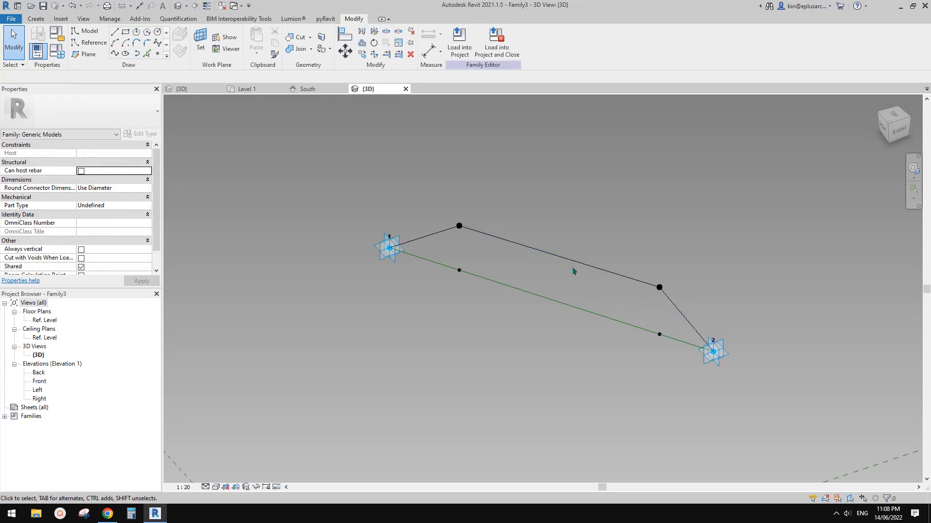
Step: Inspect the connected line chain and check whether the long upper profile segment is a model line or a reference line
key("Tab")
left_click(570, 263)
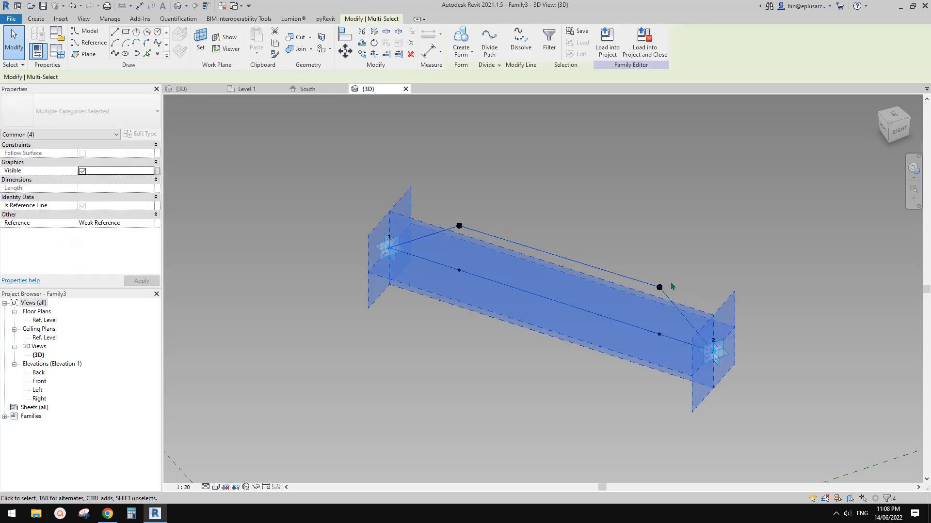
middle_click_drag(643, 255, 660, 267)
key("Escape")
key("Tab")
left_click(536, 258)
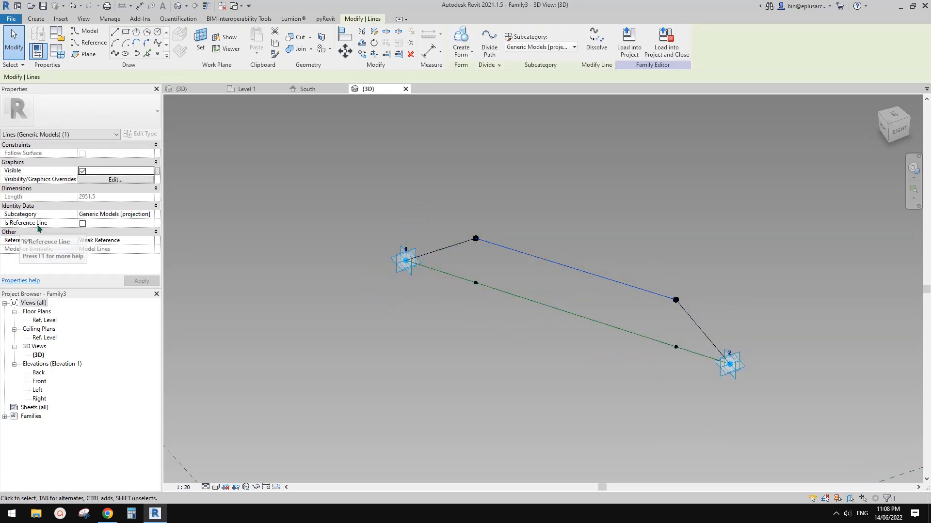
key("Escape")
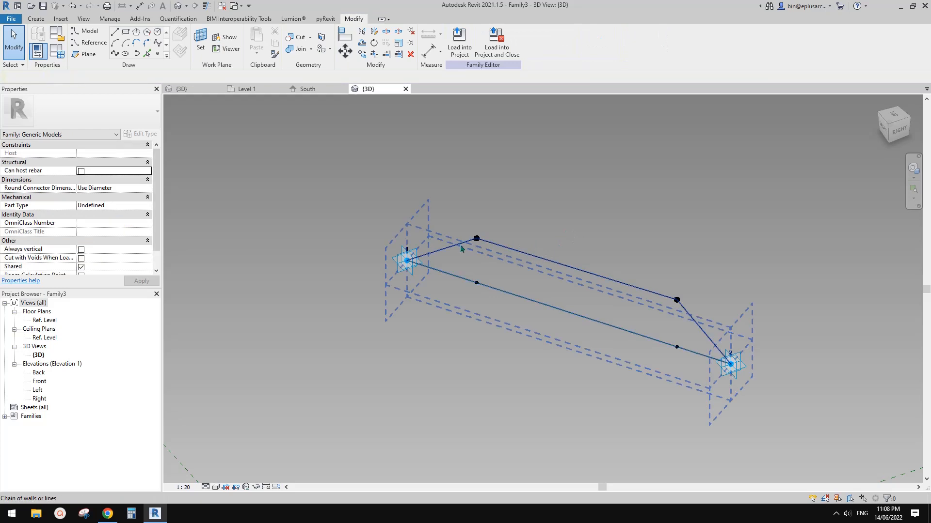
Step: Examine the reference line between the two adaptive points and its reference planes from several angles
key("Tab")
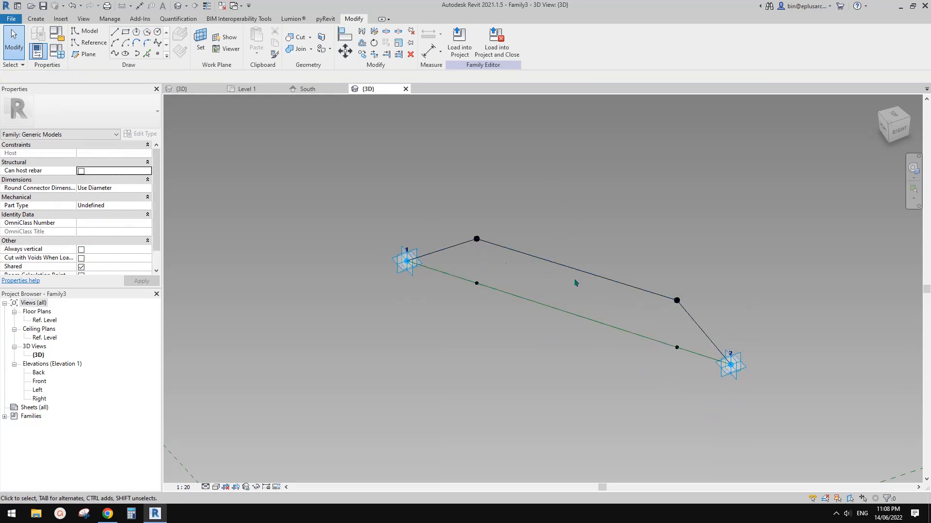
scroll(600, 257, "down", 1)
middle_click_drag(600, 257, 551, 406)
middle_click_drag(551, 406, 577, 298, "shift")
key("Tab")
left_click(571, 354)
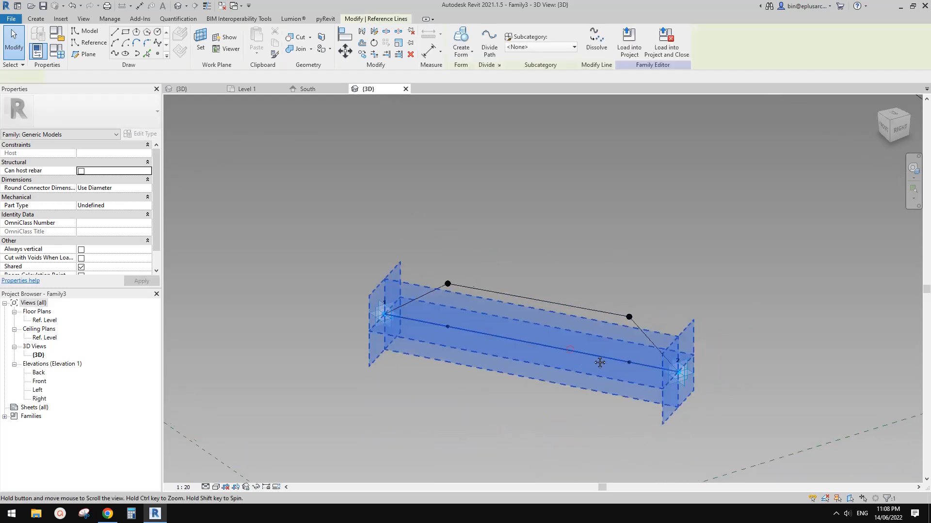
middle_click_drag(571, 354, 475, 312, "shift")
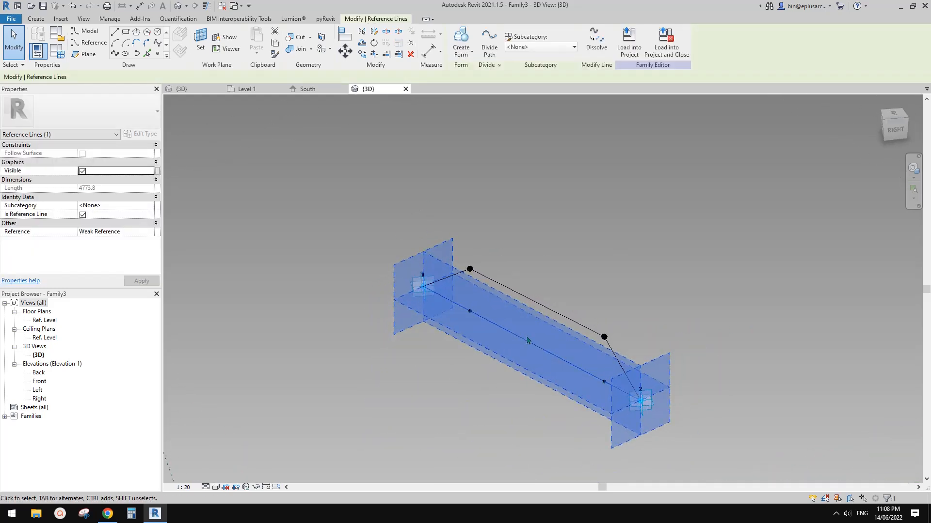
middle_click_drag(527, 340, 547, 332)
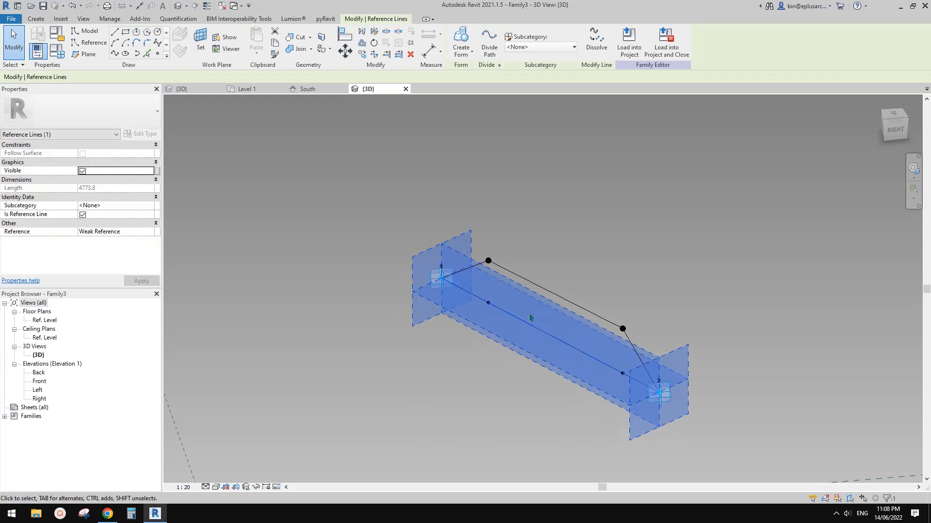
middle_click_drag(504, 305, 551, 318, "shift")
left_click(588, 243)
middle_click_drag(589, 243, 615, 240)
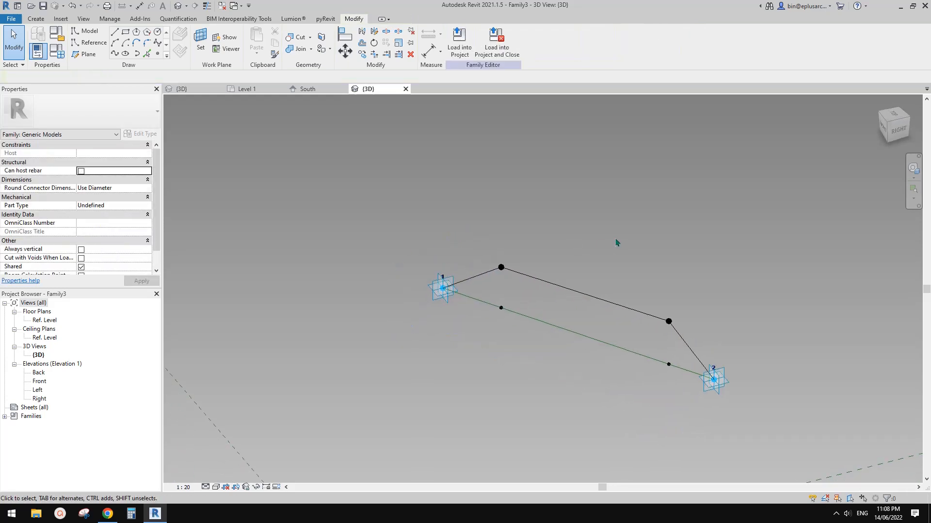
Step: Load the component into the Family2 mass and place it in 3D from a top circle node to the matching bottom circle node
left_click(474, 57)
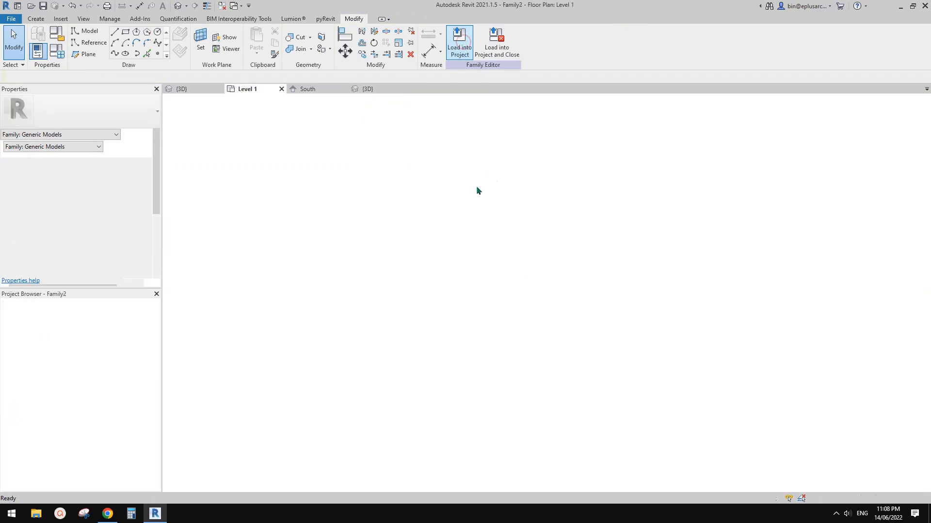
left_click(178, 5)
middle_click_drag(325, 163, 293, 149)
middle_click_drag(432, 191, 369, 161)
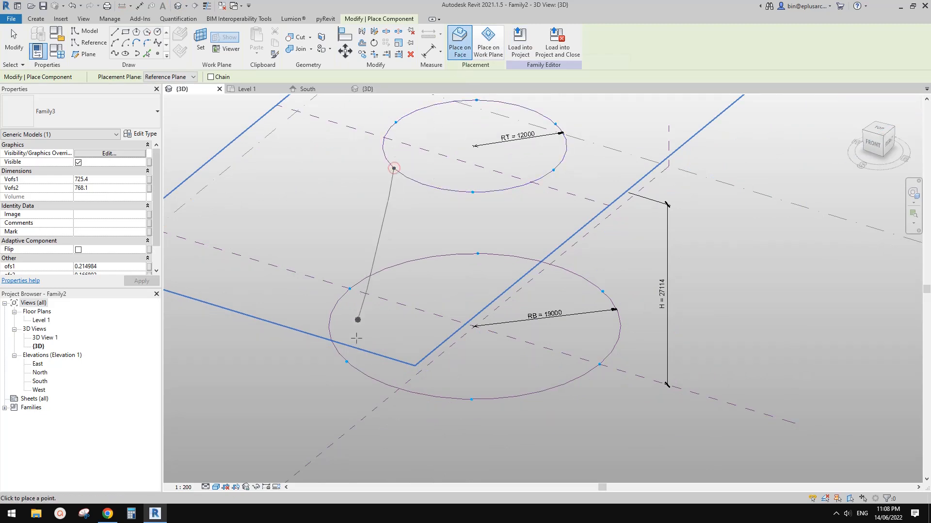
left_click(347, 361)
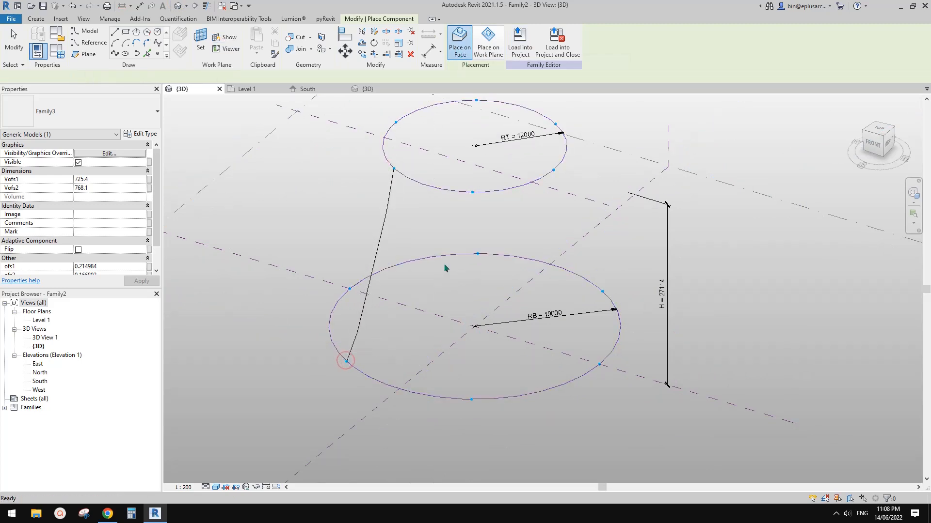
key("Escape")
key("Escape")
Step: Set Vofs1 and Vofs2 of the placed component to 3000 and check the fold direction from several angles
middle_click_drag(453, 266, 590, 225, "shift")
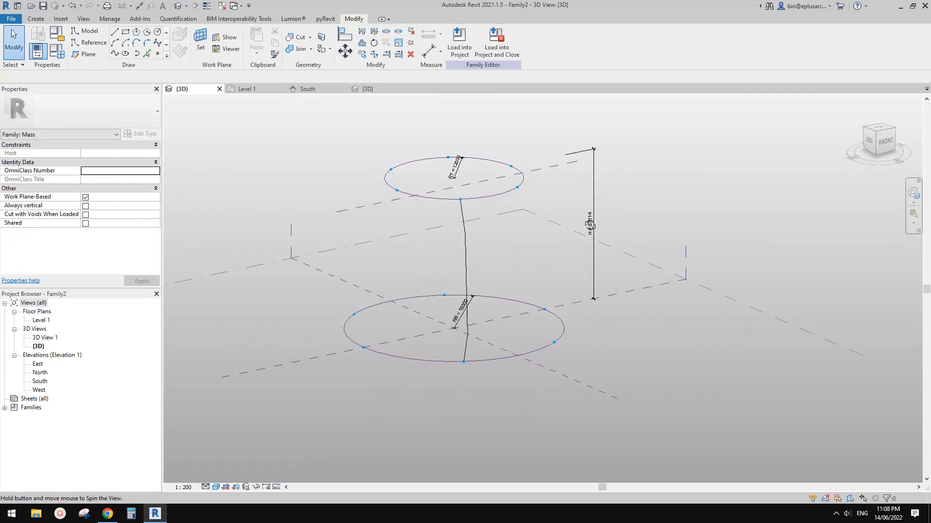
scroll(460, 270, "up", 2)
left_click(507, 313)
mouse_move(507, 313)
middle_mouse_down("shift")
mouse_move(502, 224)
mouse_move(536, 238)
mouse_move(509, 241)
mouse_move(590, 268)
mouse_move(509, 270)
mouse_move(515, 254)
mouse_move(507, 276)
mouse_move(488, 231)
middle_mouse_up("shift")
middle_click_drag(458, 290, 407, 281, "shift")
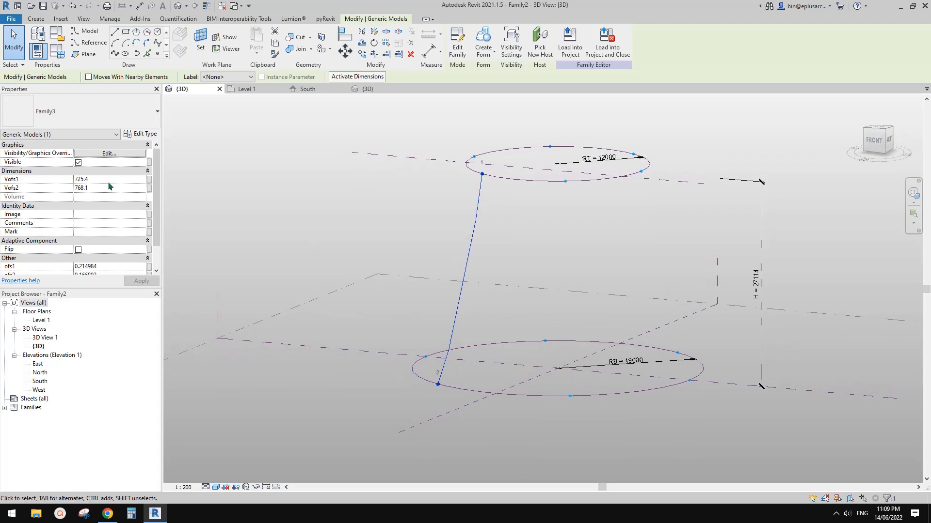
middle_click_drag(488, 225, 140, 183, "shift")
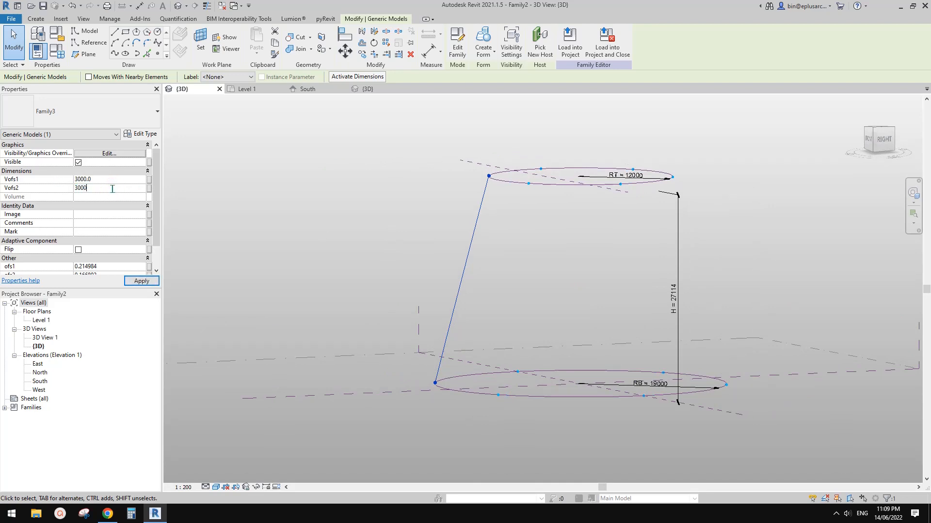
middle_click_drag(408, 234, 409, 234)
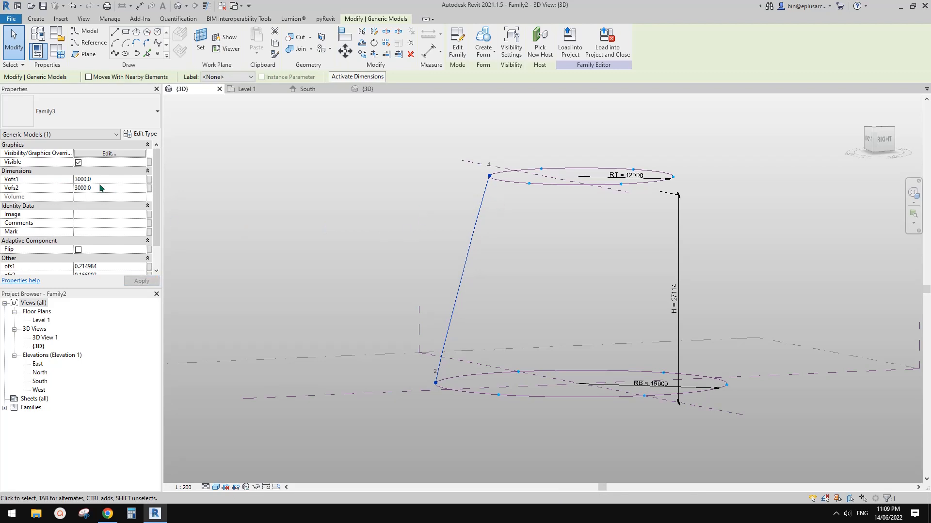
middle_click_drag(501, 255, 463, 229, "shift")
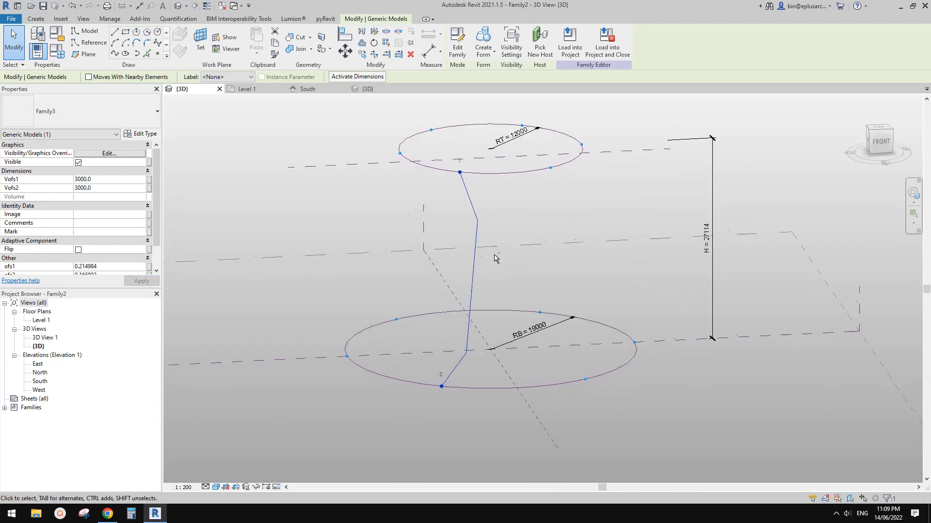
middle_click_drag(592, 247, 492, 239, "shift")
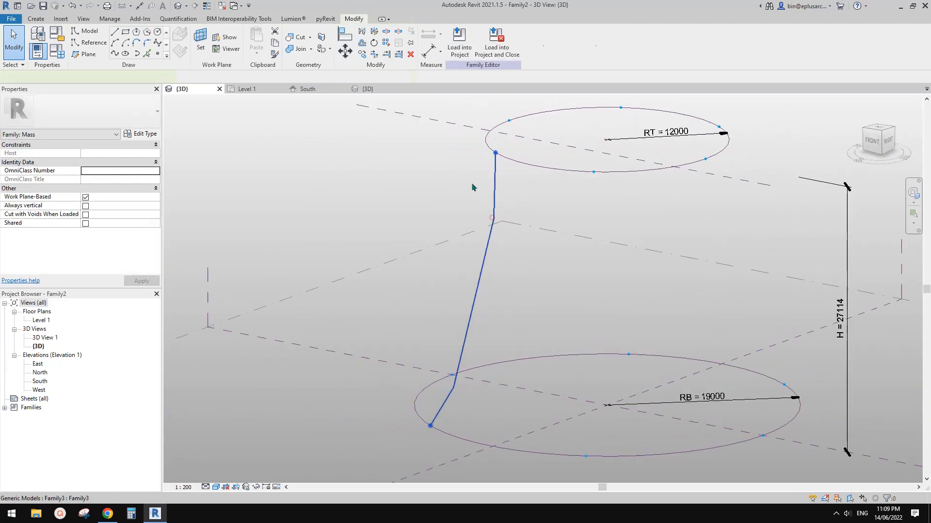
Step: Open the placed component's family for editing, select both adaptive points and open their Orients to options
left_click(462, 54)
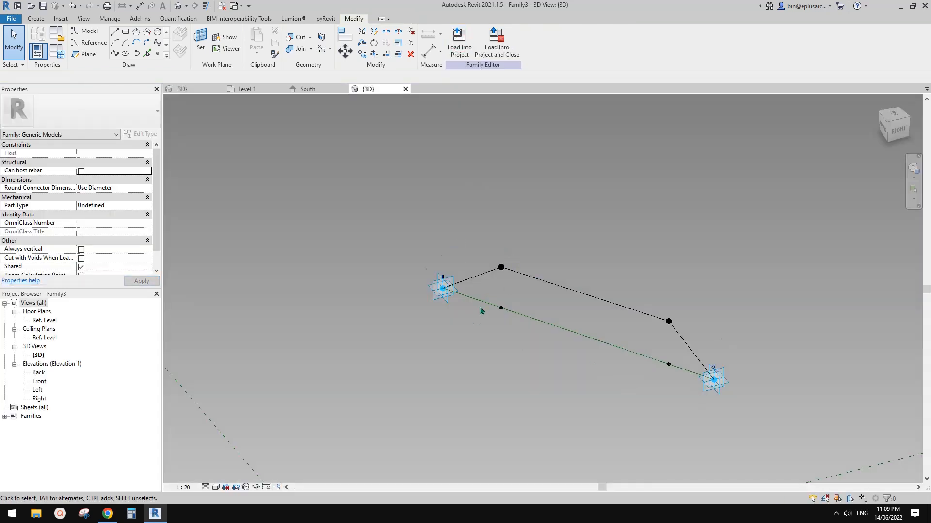
left_click(446, 299)
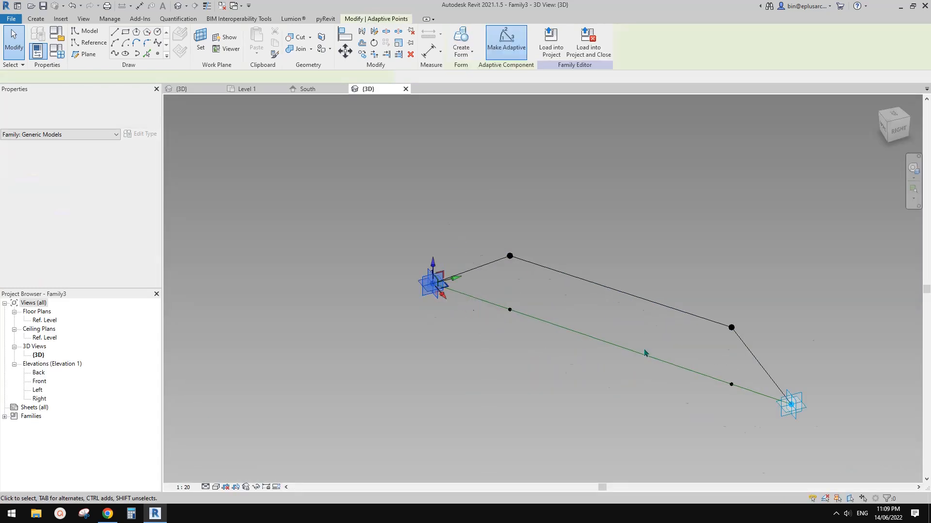
left_click(799, 410, "ctrl")
middle_click_drag(656, 368, 480, 224, "shift")
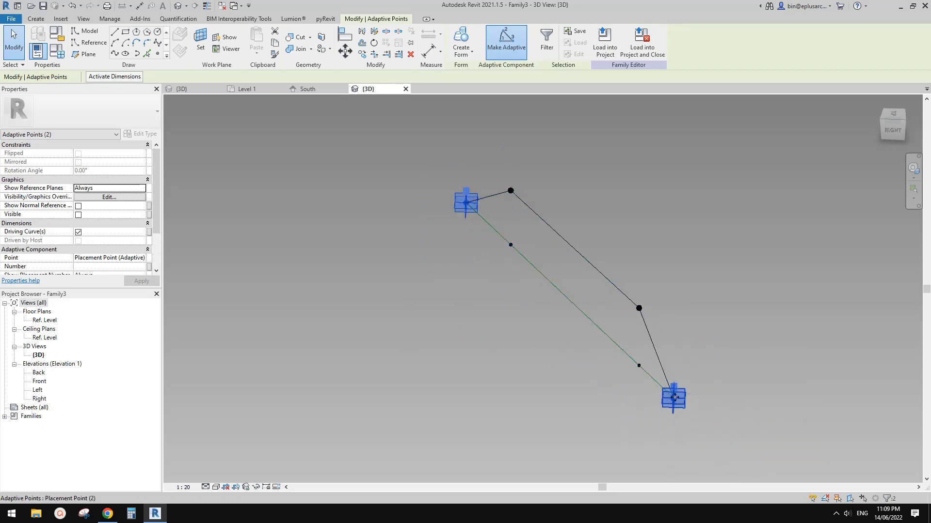
left_click(159, 248)
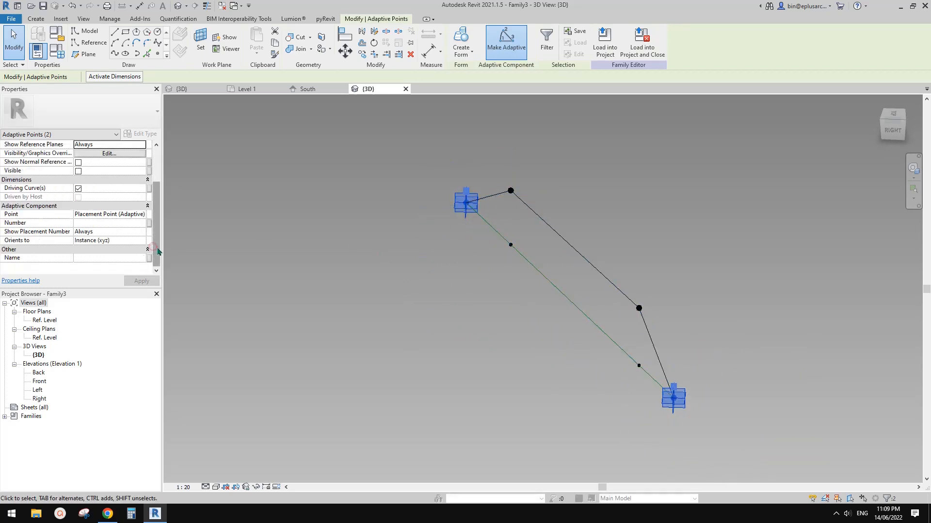
mouse_move(21, 244)
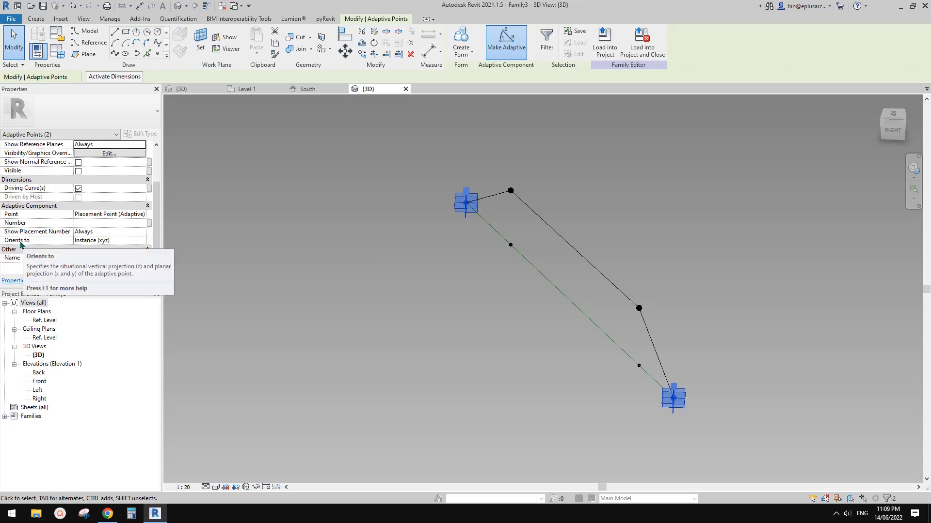
left_click(142, 241)
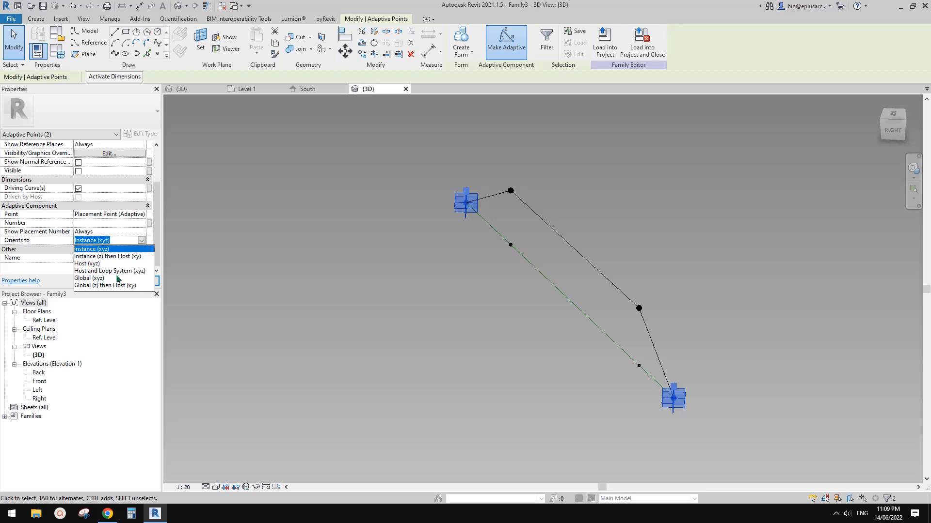
Step: Set both adaptive points to orient to Global (xyz) and reload the component into Family2, overwriting the existing version
left_click(92, 278)
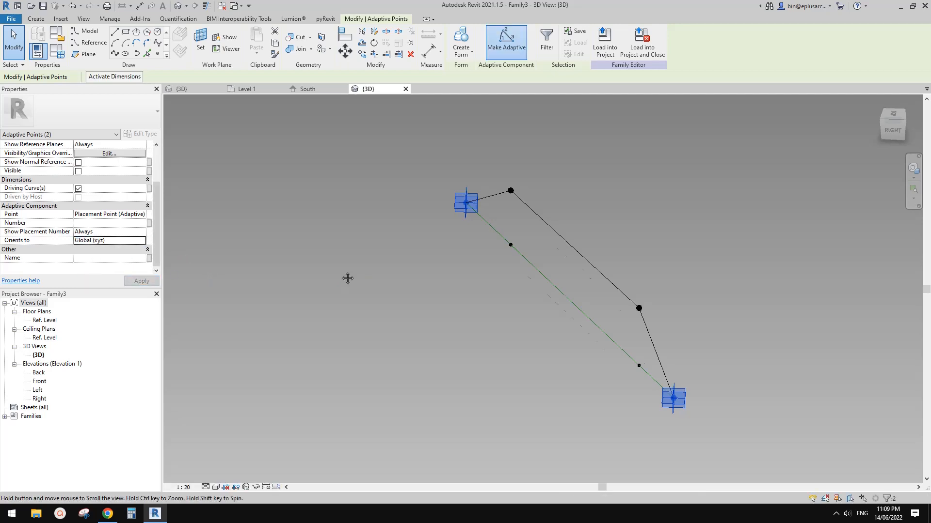
middle_click_drag(425, 262, 502, 269)
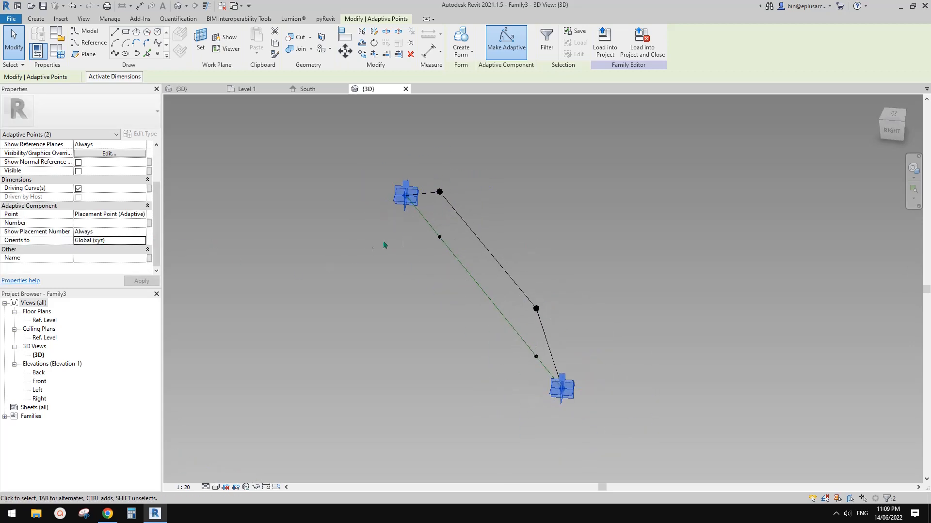
middle_click_drag(410, 249, 437, 246)
key("Escape")
left_click(454, 39)
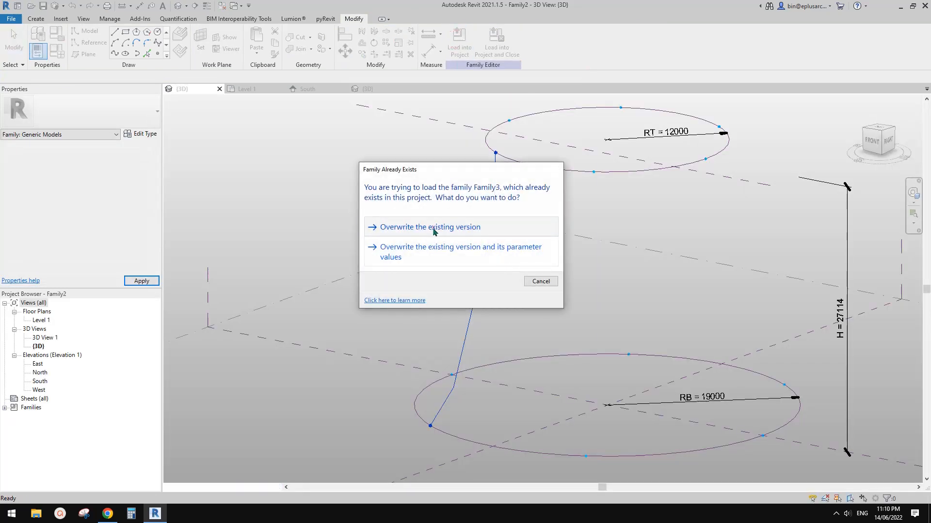
left_click(439, 231)
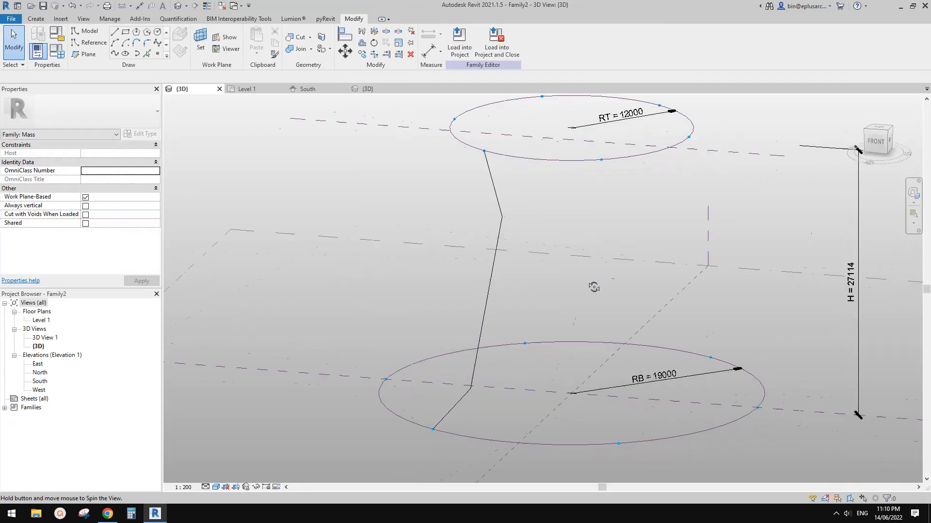
middle_click_drag(594, 288, 492, 213, "shift")
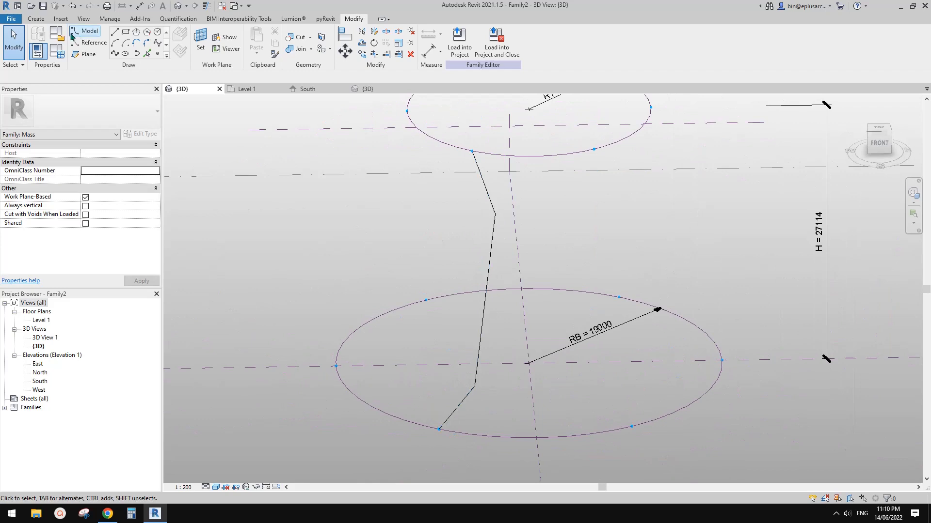
Step: Place a second component from the neighbouring front node of the top circle to the matching bottom circle node
left_click(47, 22)
left_click(262, 41)
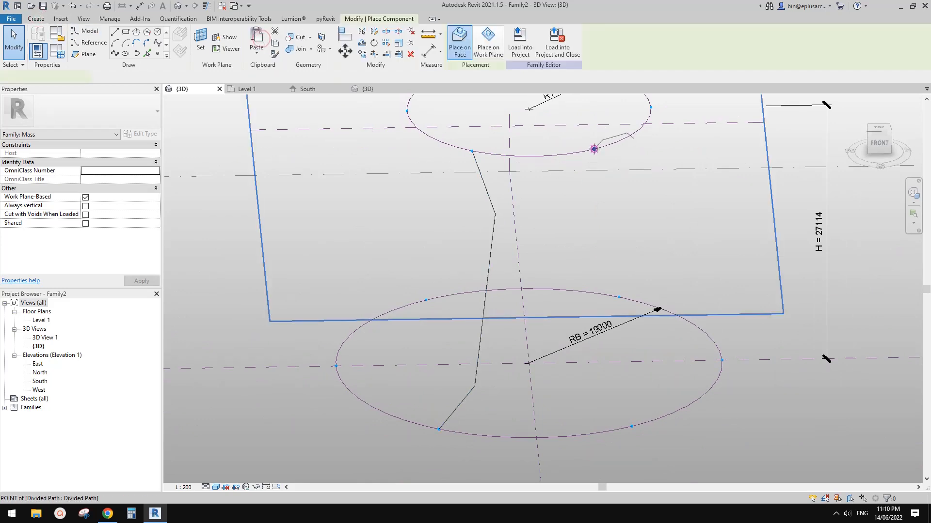
left_click(594, 148)
left_click(633, 426)
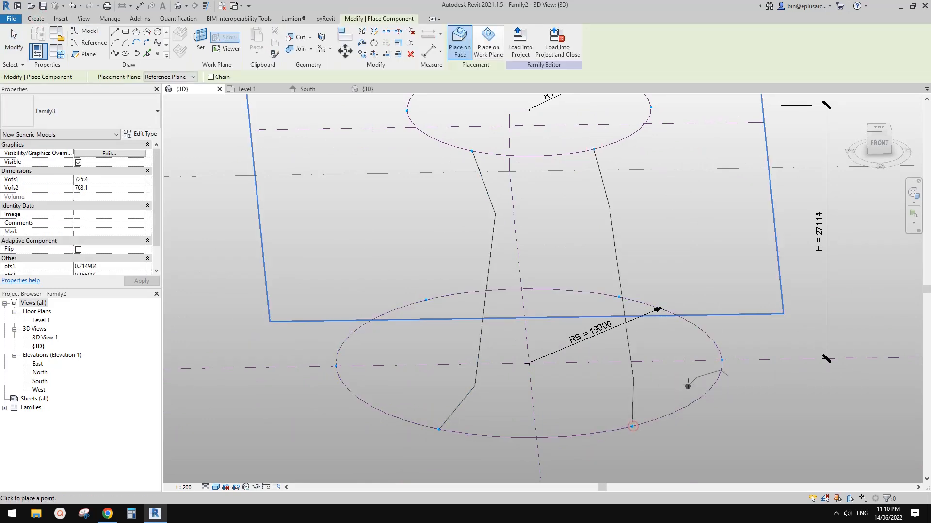
middle_click_drag(688, 385, 633, 334, "shift")
key("Escape")
key("Escape")
middle_click_drag(605, 293, 613, 239, "shift")
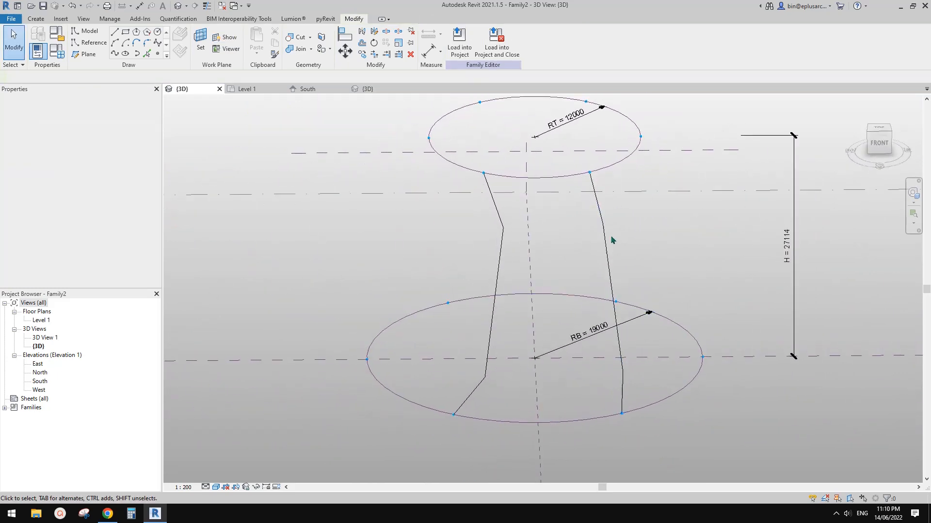
Step: Delete the second folded component between the two circles
left_click(603, 226)
middle_click_drag(542, 266, 623, 283)
key("Delete")
Step: Open the remaining folded component's family for editing
left_click(578, 242)
left_click(455, 52)
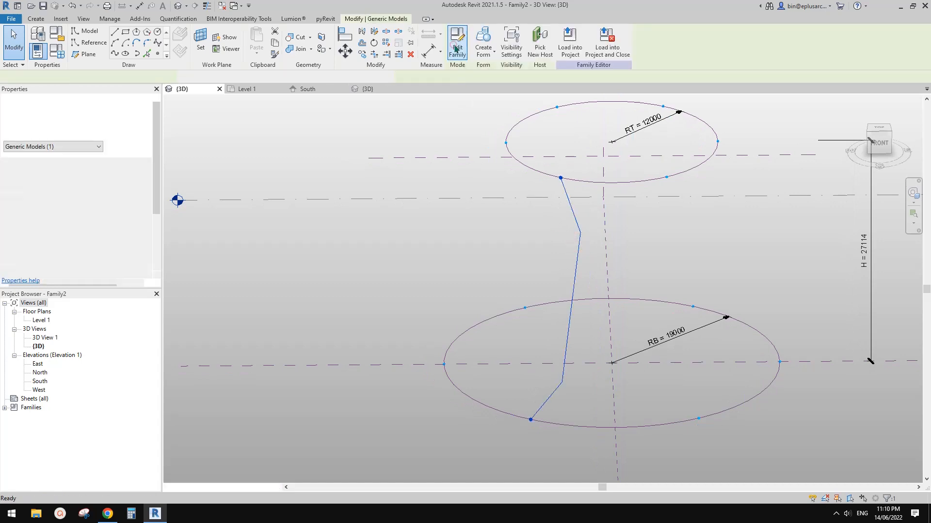
middle_click_drag(490, 286, 459, 258, "shift")
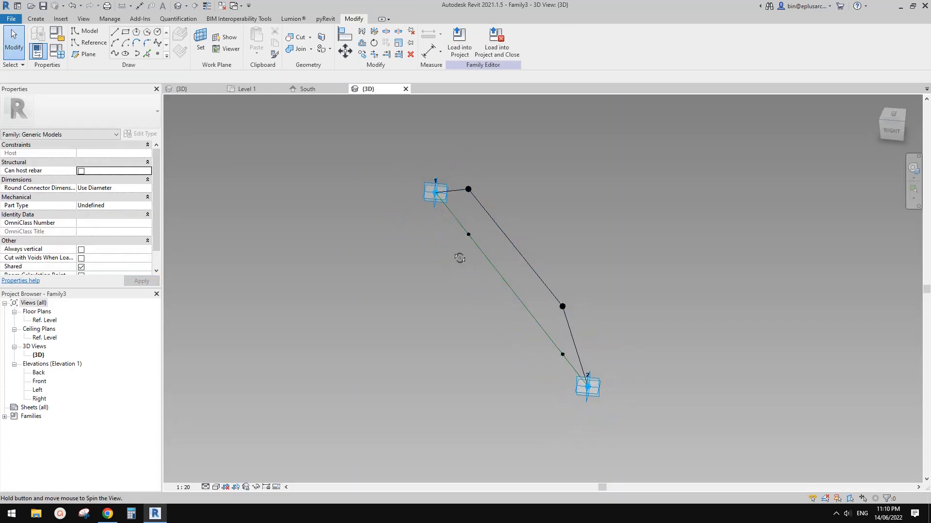
Step: Move adaptive point 1 to a new position while checking how the folded profile follows from several angles
left_click(428, 193)
middle_click_drag(429, 194, 431, 223)
left_click_drag(438, 201, 438, 126)
middle_click_drag(609, 308, 553, 286, "shift")
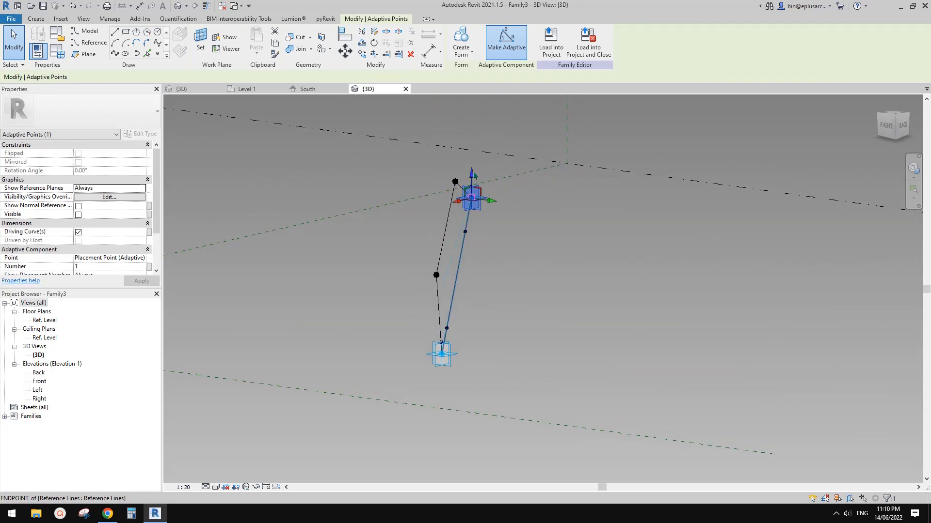
left_click_drag(472, 173, 552, 165)
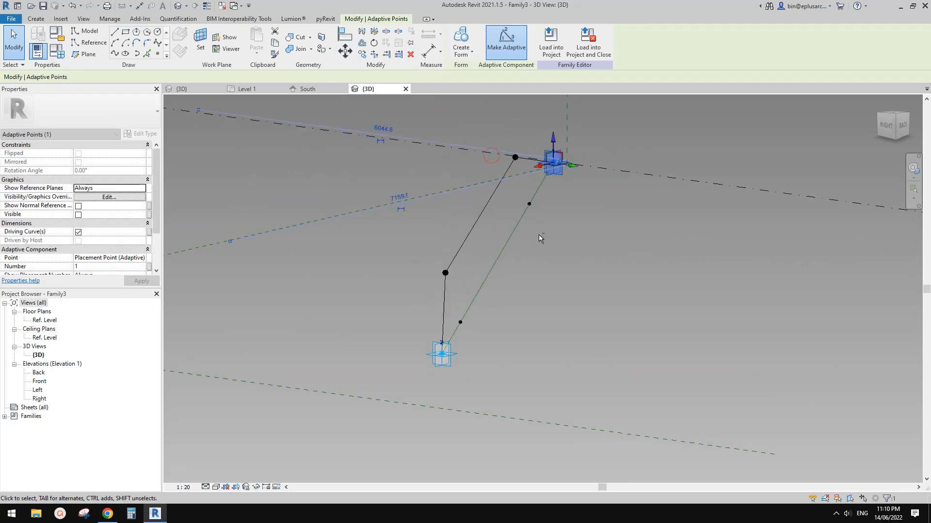
middle_click_drag(539, 234, 589, 310, "shift")
left_click_drag(579, 170, 665, 196)
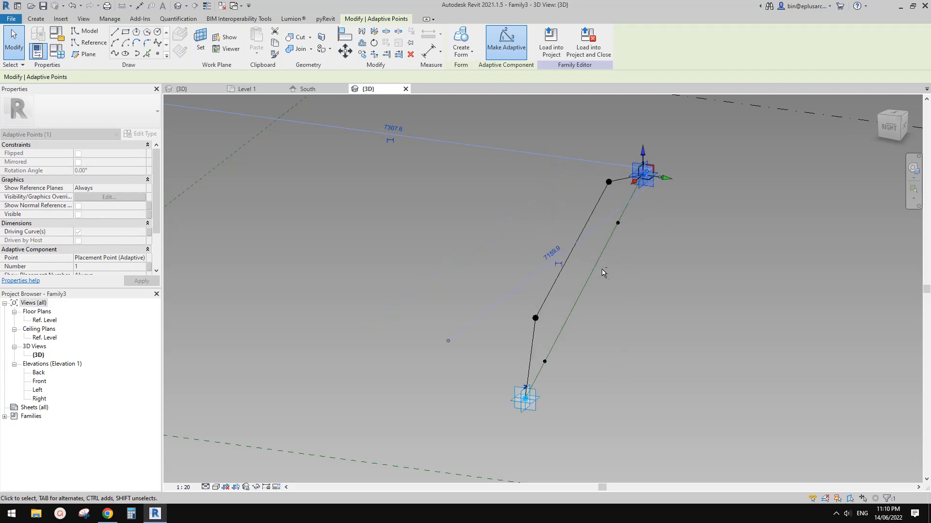
mouse_move(601, 269)
middle_mouse_down("shift")
mouse_move(656, 263)
mouse_move(603, 278)
middle_mouse_up("shift")
left_click(603, 278)
Step: Reload the component into Family2, overwriting the existing version, and reopen its family for editing
left_click(471, 38)
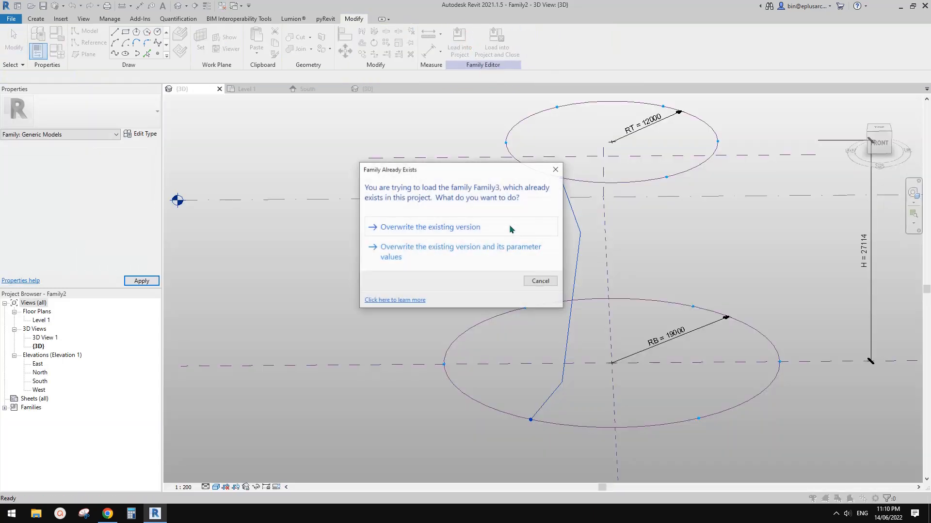
left_click(469, 223)
double_click(580, 249)
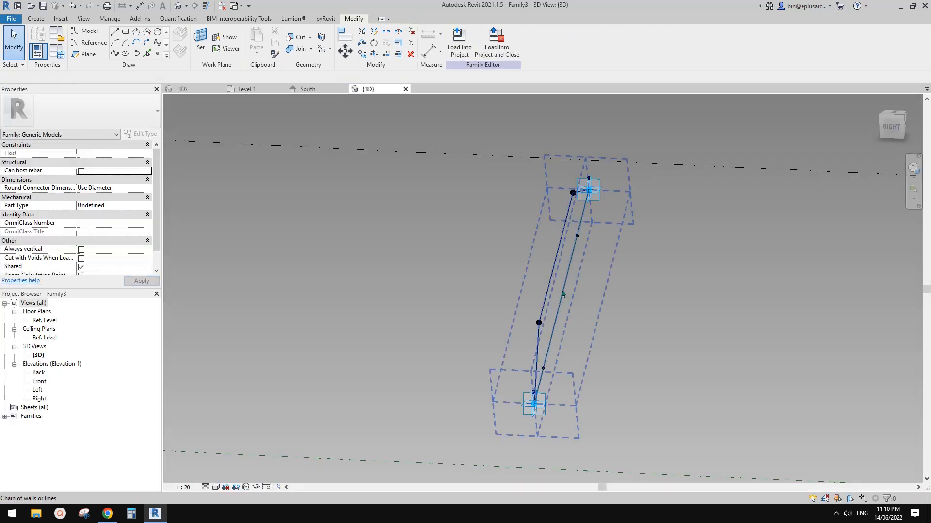
Step: Set the Orients to property of both adaptive points to Instance (xyz)
left_click(592, 192)
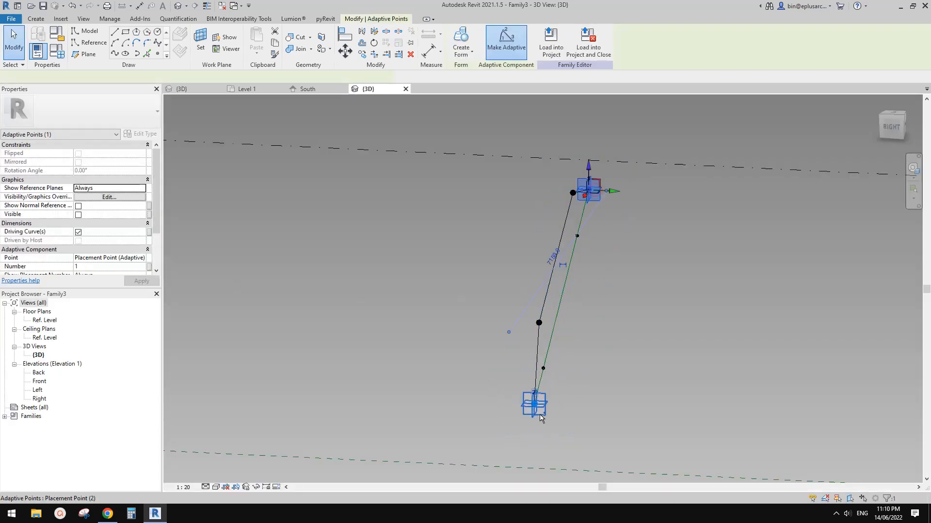
scroll(156, 254, "down", 3)
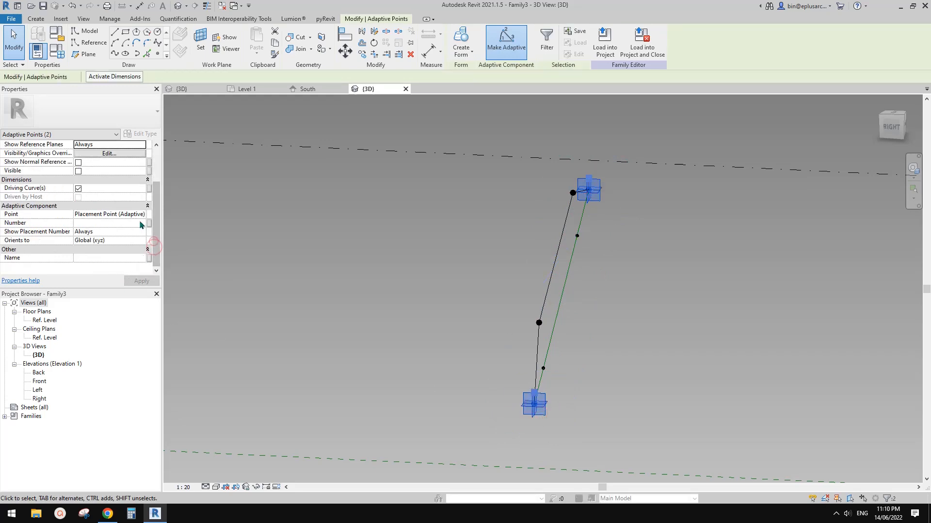
left_click(141, 240)
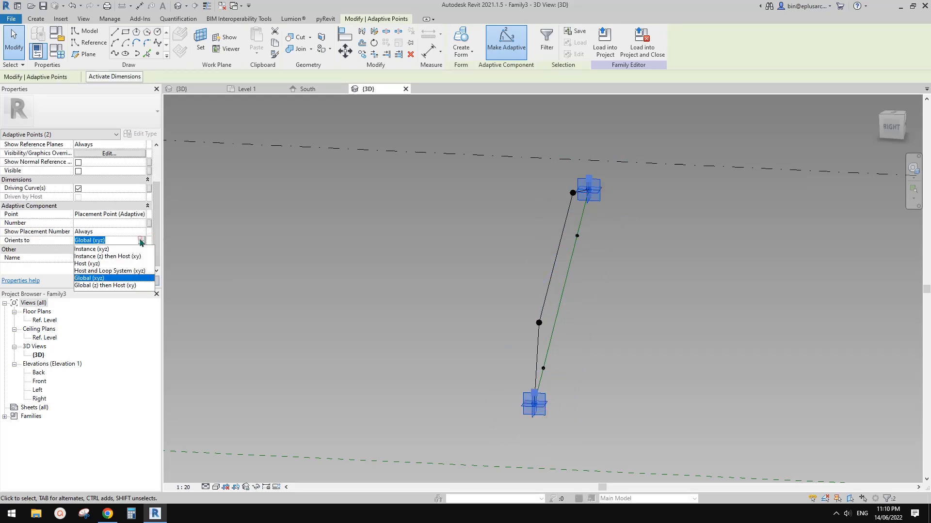
left_click(92, 249)
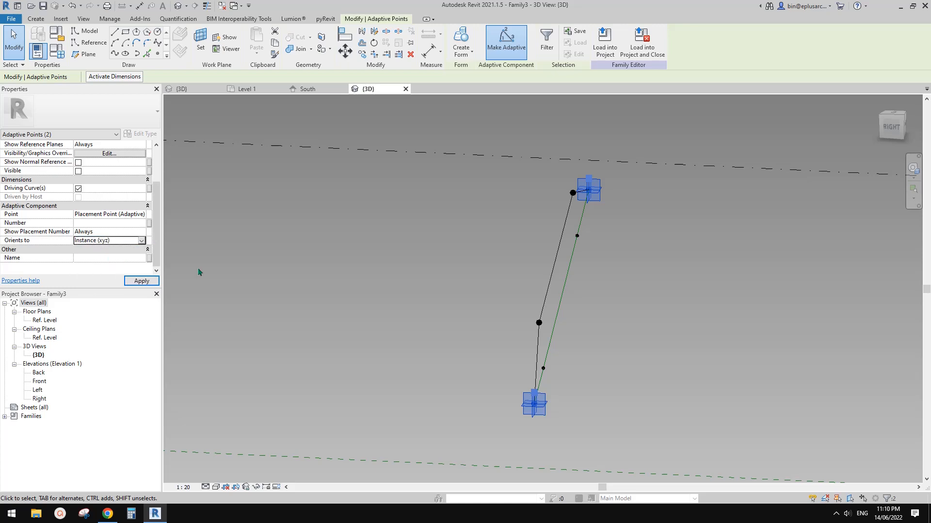
left_click_drag(155, 197, 155, 169)
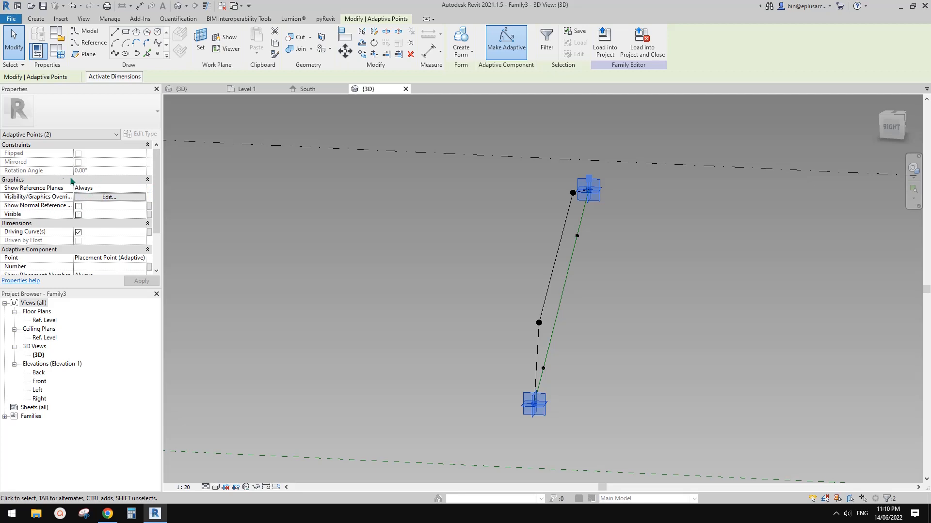
left_click(365, 201)
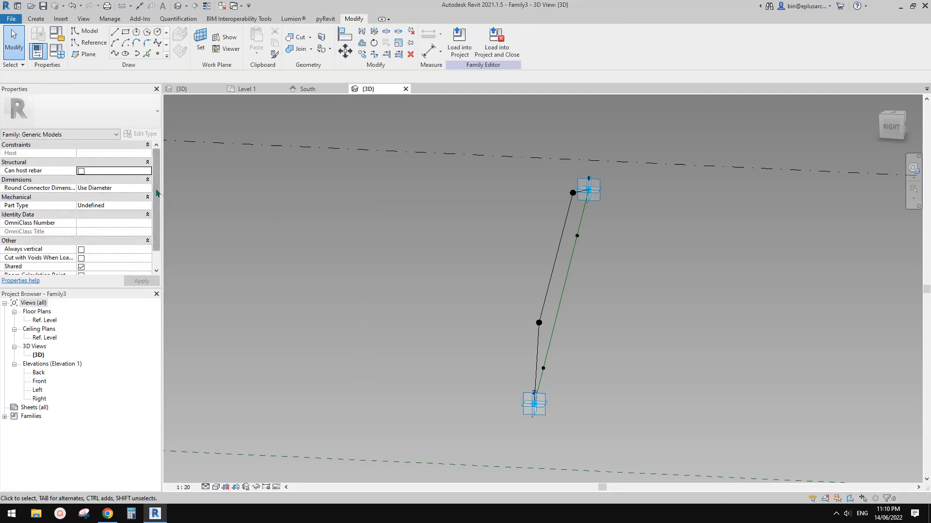
Step: Enable Always vertical for the family and reload it into Family2, overwriting the existing version
scroll(57, 247, "down", 1)
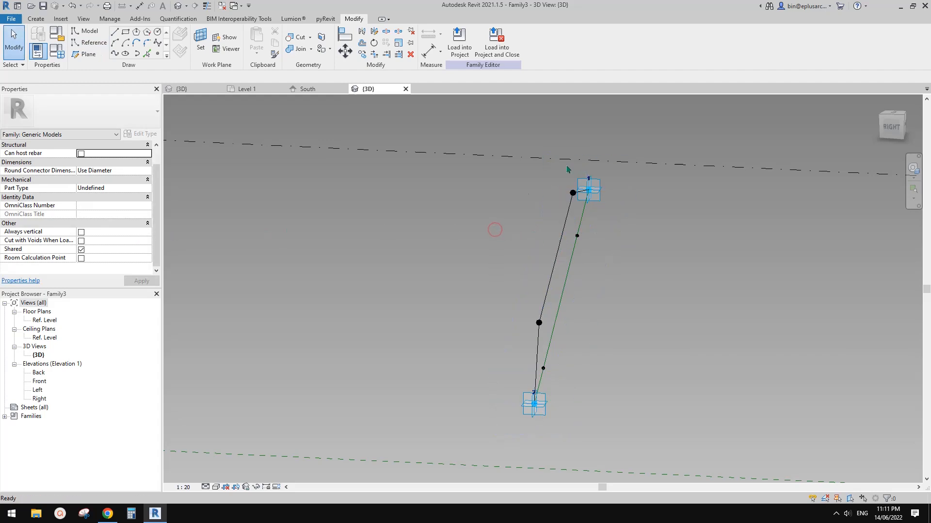
left_click(81, 234)
middle_click_drag(454, 244, 445, 241)
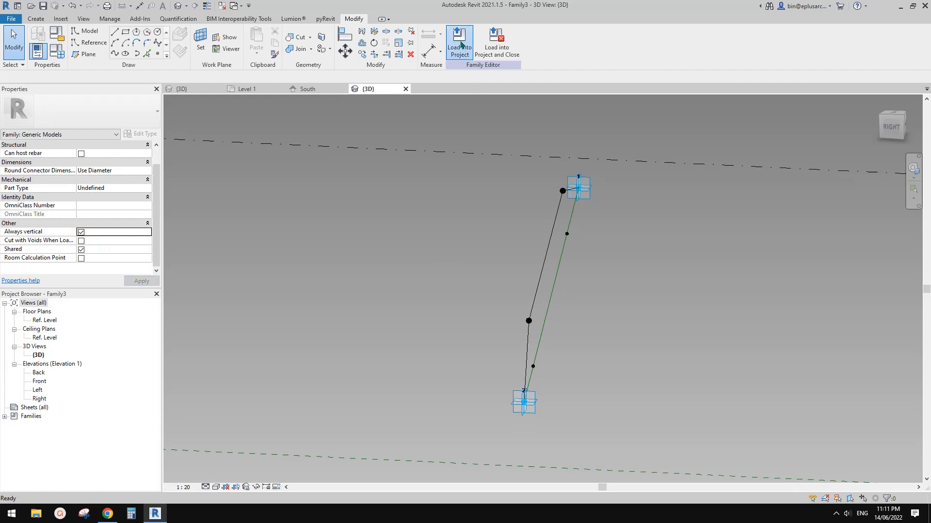
left_click(461, 45)
left_click(457, 230)
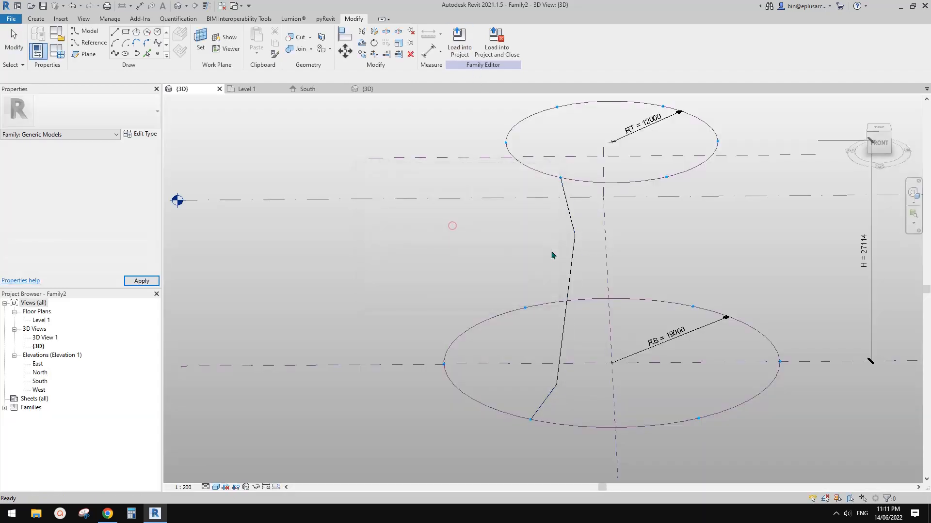
Step: Examine the reloaded component's fold direction between the two circles from several angles
middle_click_drag(553, 252, 650, 330, "shift")
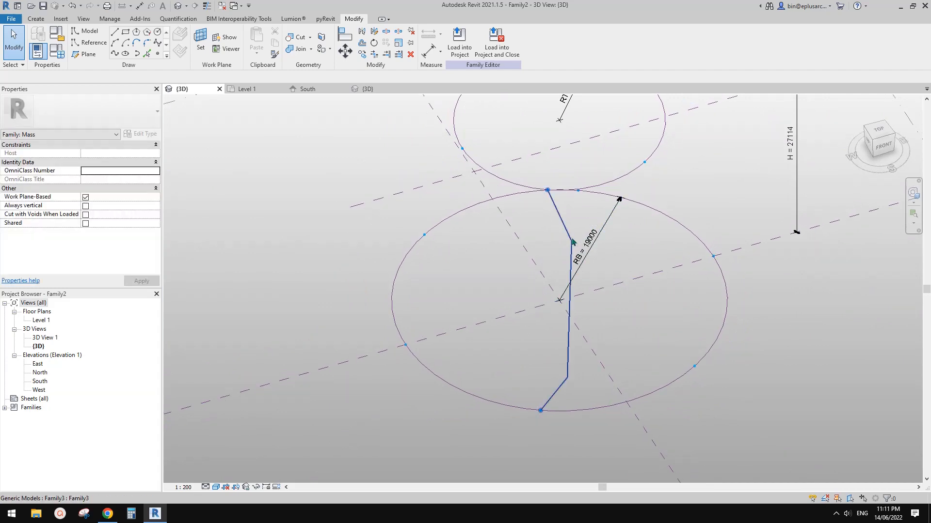
left_click(572, 241)
middle_click_drag(578, 260, 529, 266, "shift")
scroll(578, 270, "up", 1)
middle_click_drag(597, 272, 554, 270)
left_click(297, 145)
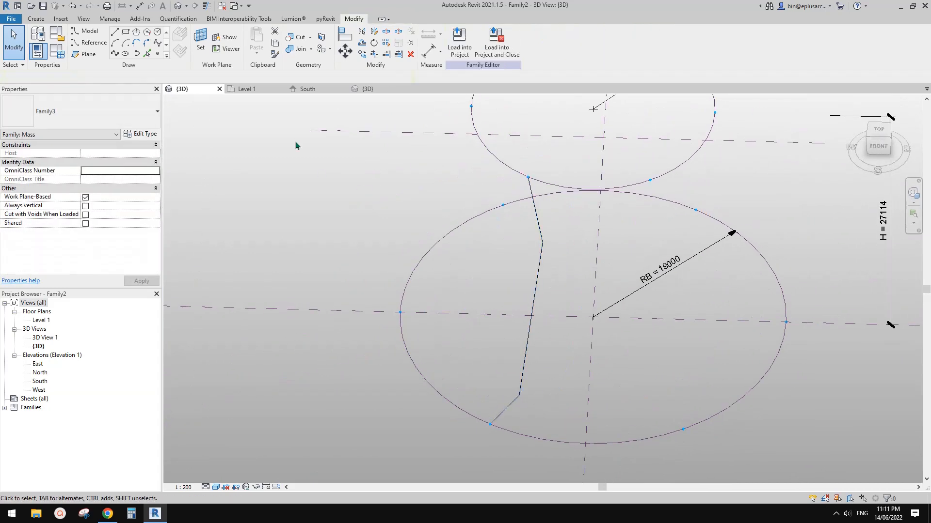
Step: Open the recent project 20220612 and open the family of its folded edge component for editing
left_click(19, 7)
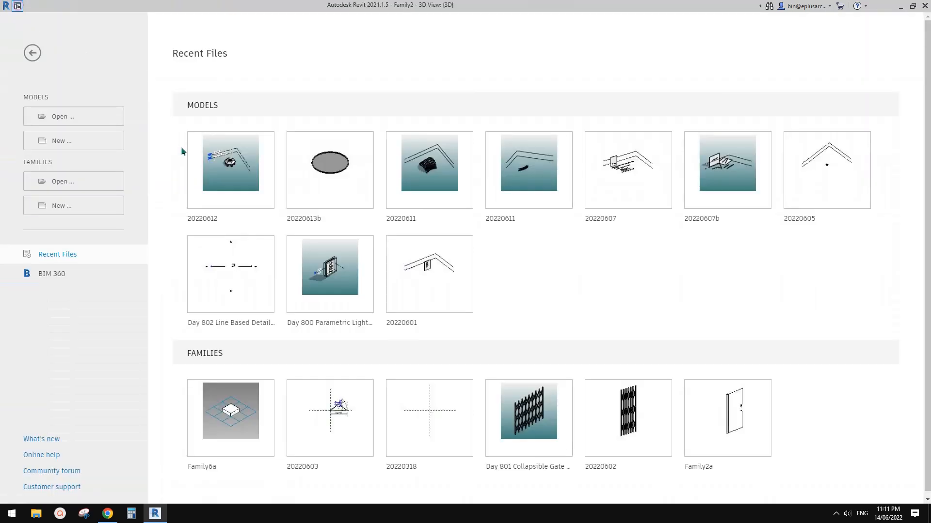
left_click(238, 168)
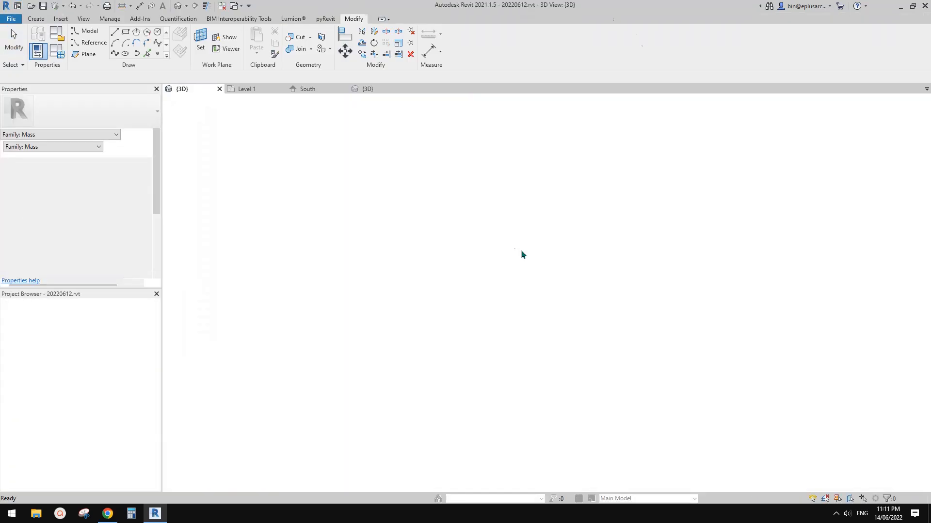
scroll(542, 310, "up", 3)
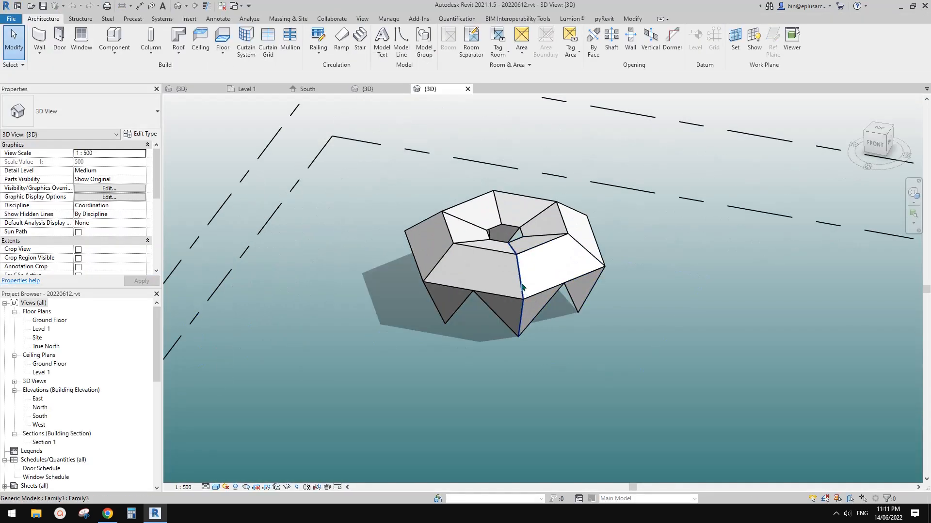
left_click(522, 287)
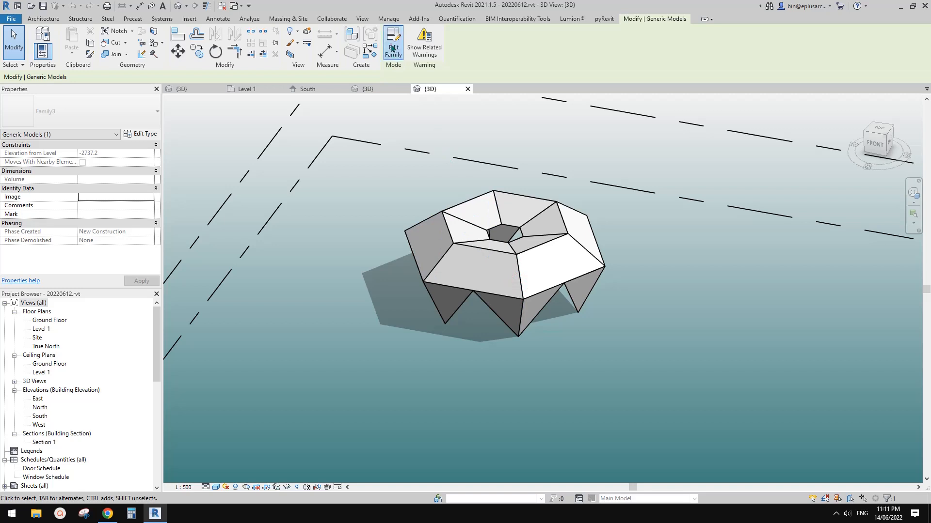
left_click(392, 49)
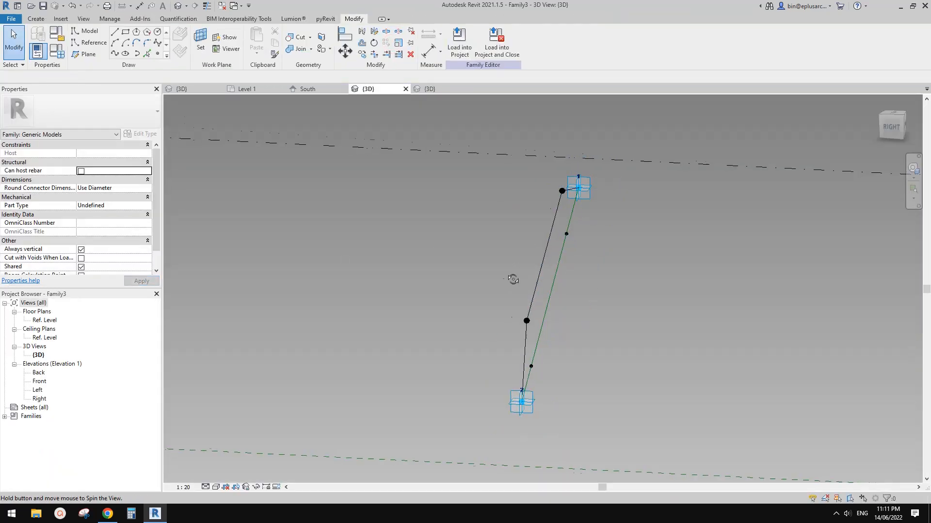
Step: Check the Orients to property of both adaptive points in the open Family3 and inspect the folded profile's direction
middle_click_drag(513, 280, 225, 264, "shift")
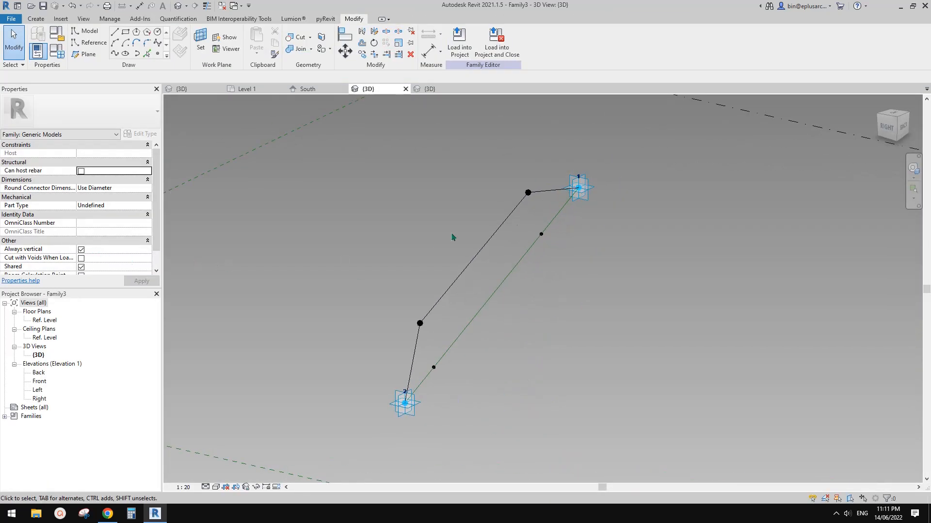
left_click(580, 198)
left_click(408, 407, "ctrl")
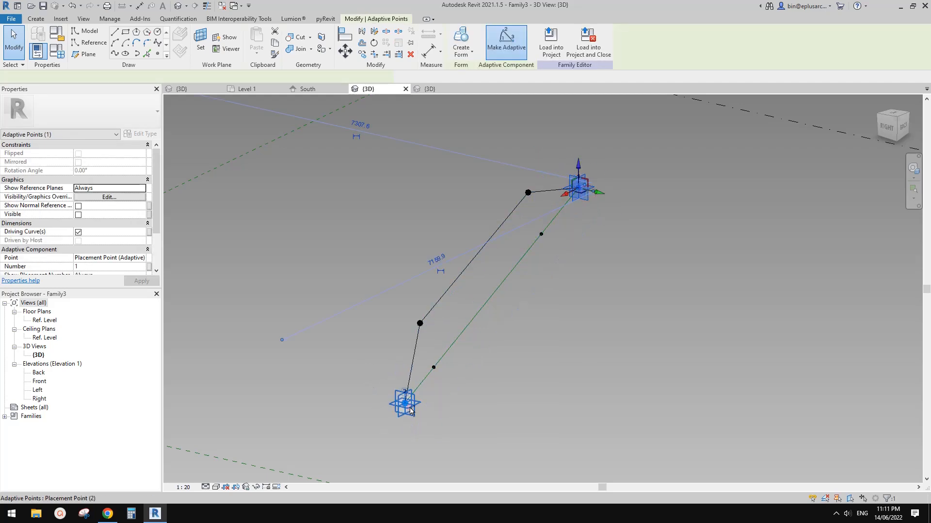
scroll(118, 261, "down", 2)
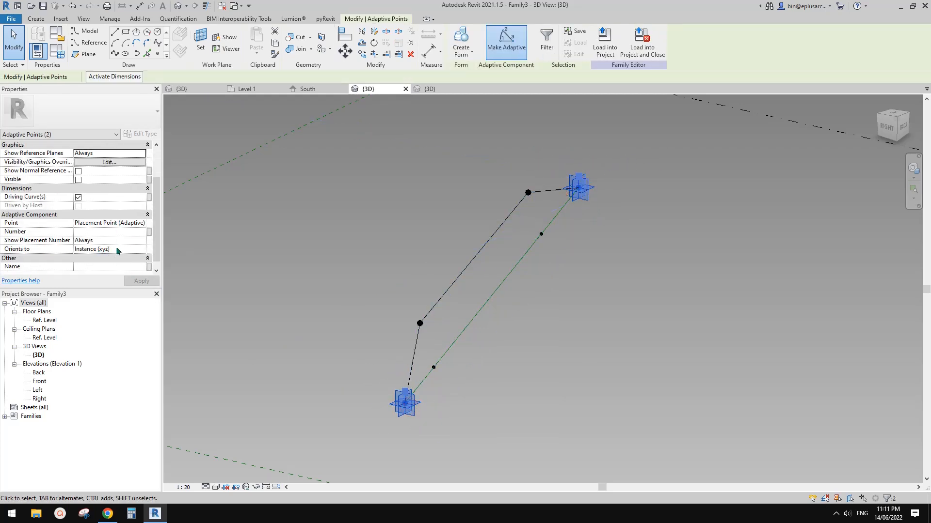
left_click(117, 249)
left_click(142, 250)
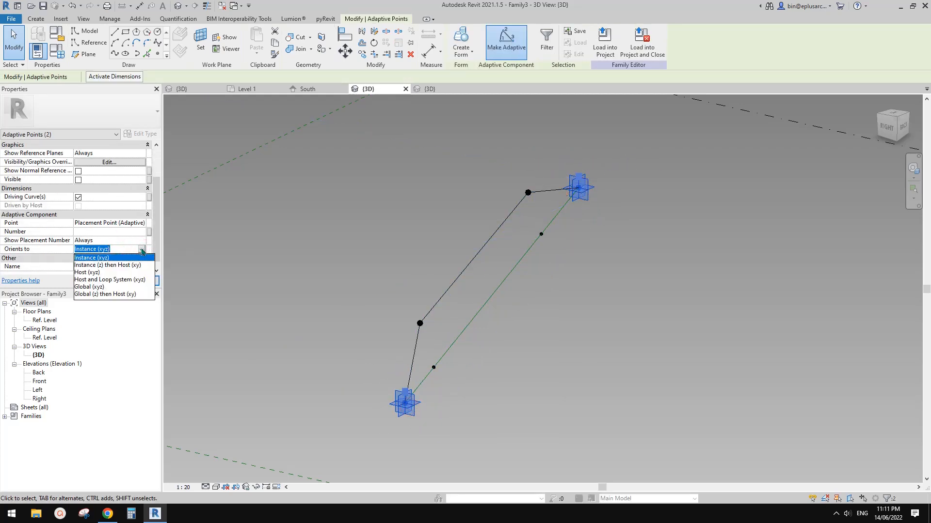
left_click(142, 250)
scroll(131, 230, "up", 3)
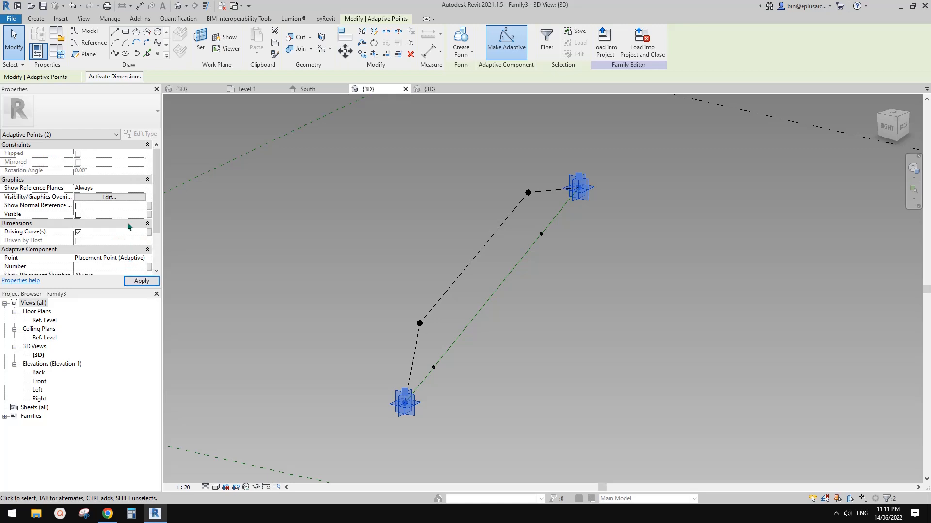
left_click(239, 250)
middle_click_drag(530, 272, 579, 261, "shift")
Step: Close Family3 without saving its changes and close the 20220612 project
left_click(406, 89)
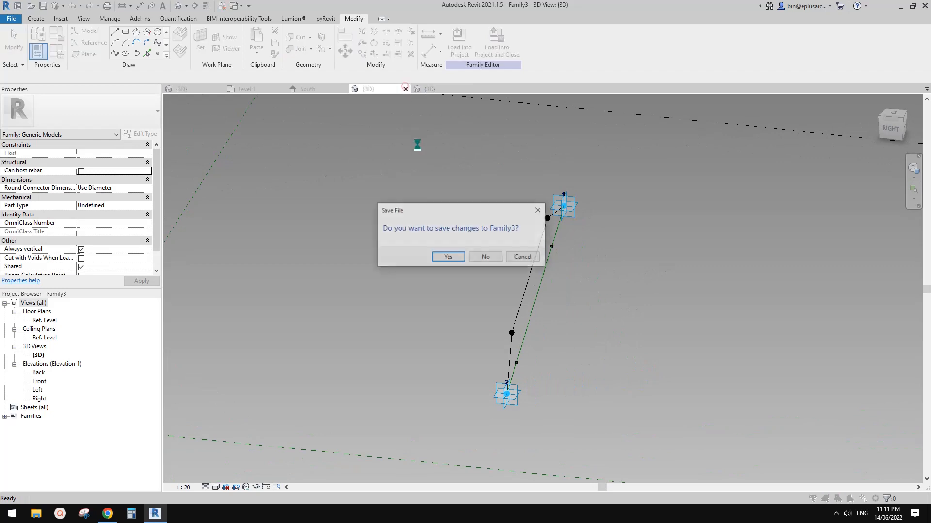
left_click(489, 253)
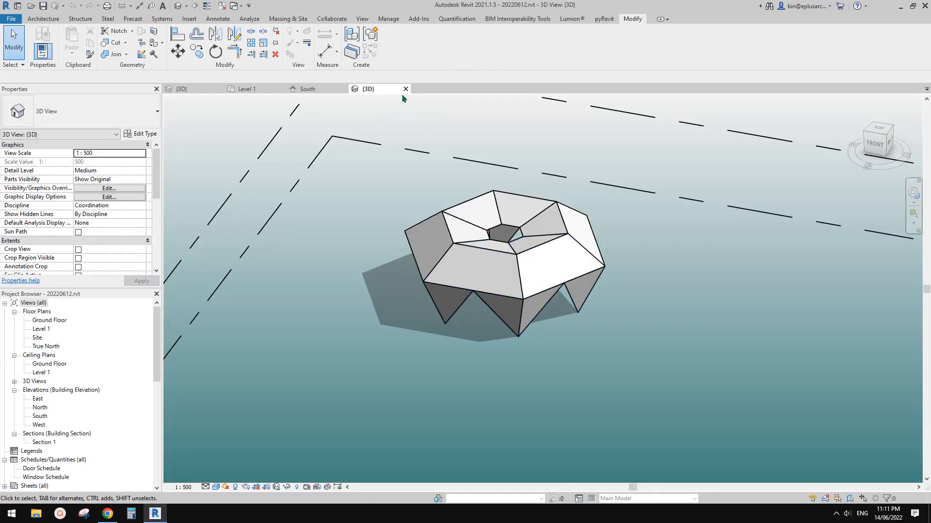
left_click(405, 88)
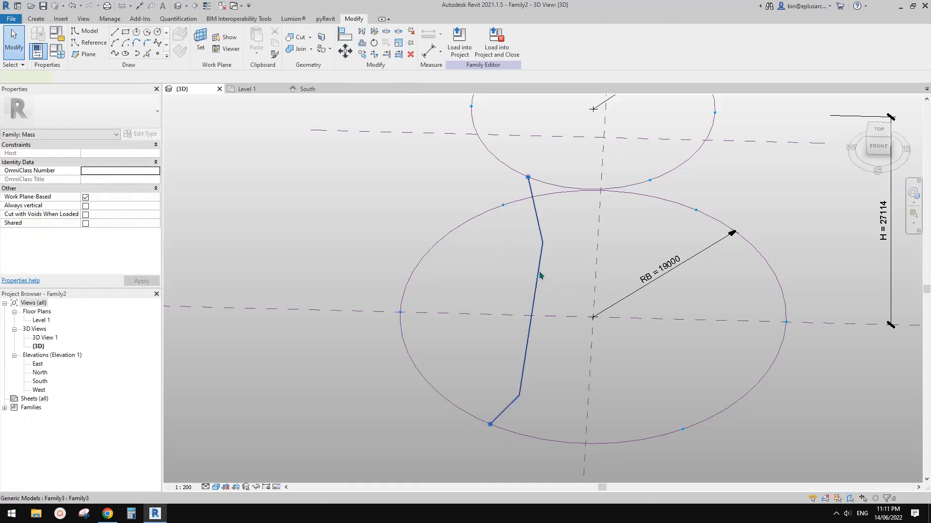
Step: Inspect the Orients to property of both adaptive points in the family of the component placed in Family2, closing it without saving
left_click(540, 276)
middle_click_drag(543, 278, 582, 296, "shift")
left_click(457, 43)
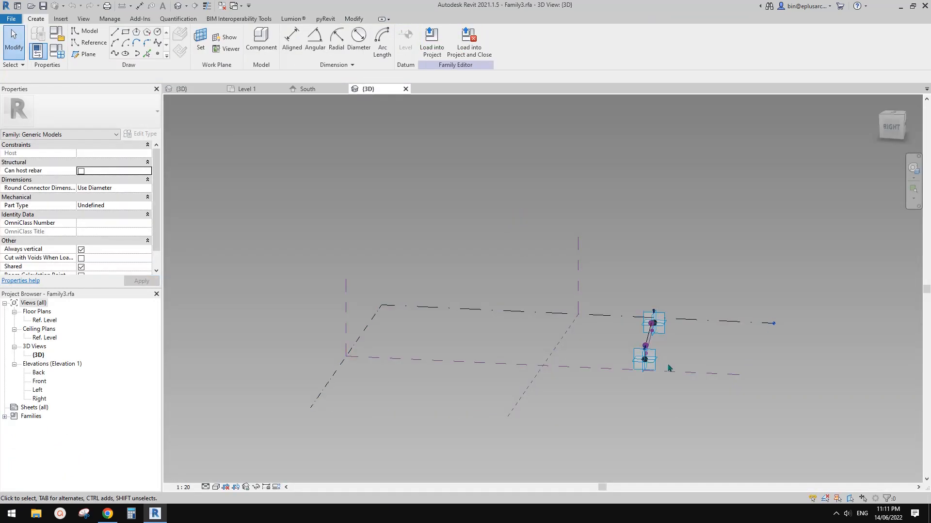
scroll(662, 363, "up", 3)
left_click(628, 357)
left_click(655, 304, "ctrl")
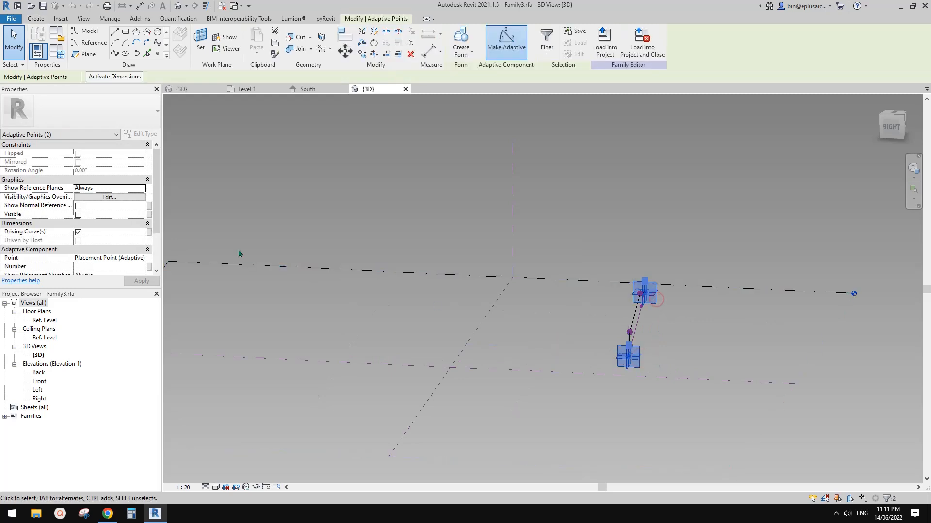
scroll(111, 241, "down", 3)
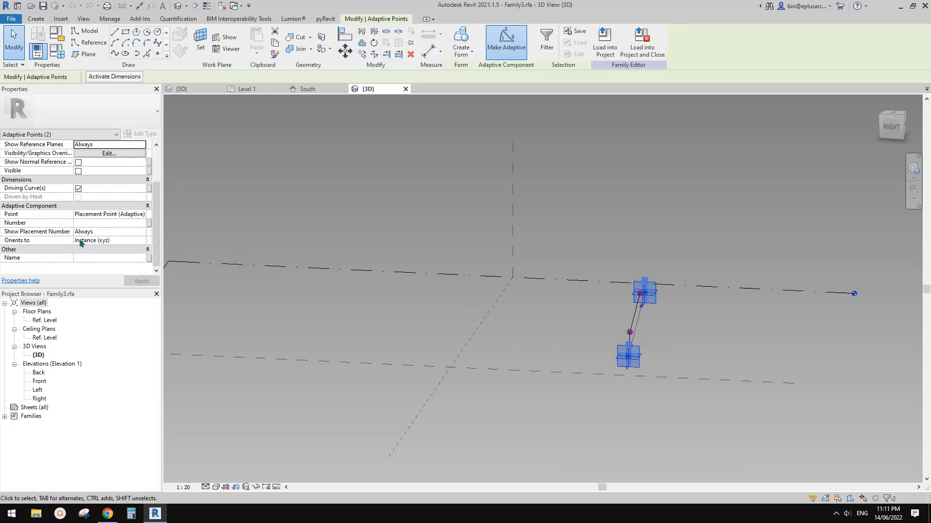
scroll(111, 244, "up", 3)
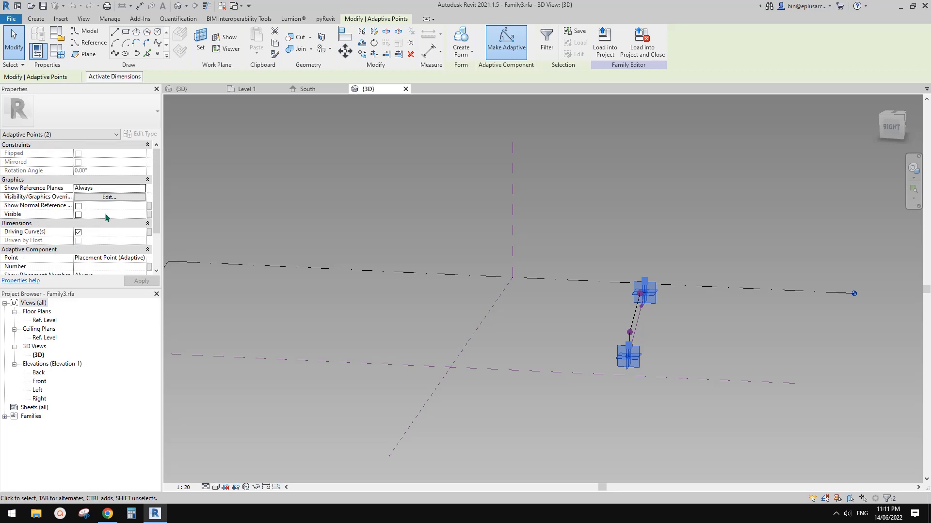
left_click(208, 183)
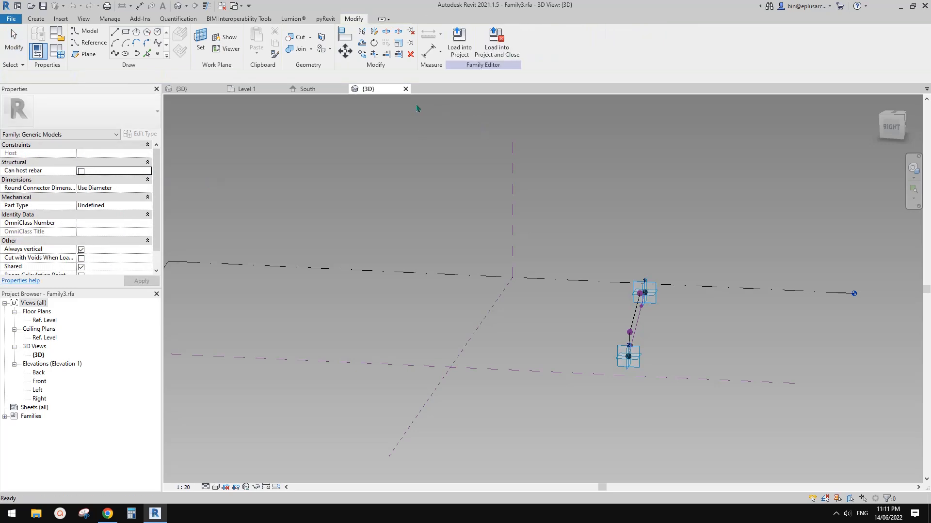
left_click(405, 88)
left_click(485, 256)
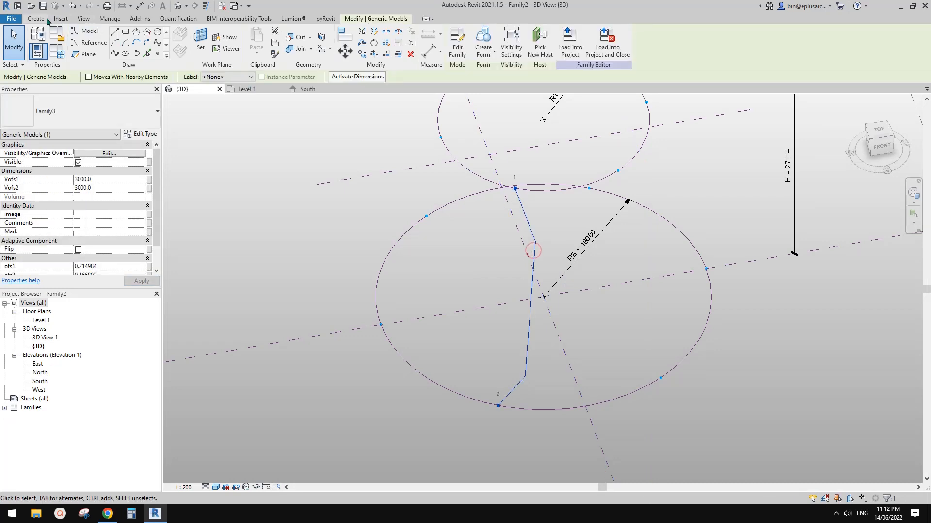
Step: Place a second Family3 component from the adjacent division point on the upper circle to the matching one on the lower circle
left_click(617, 171)
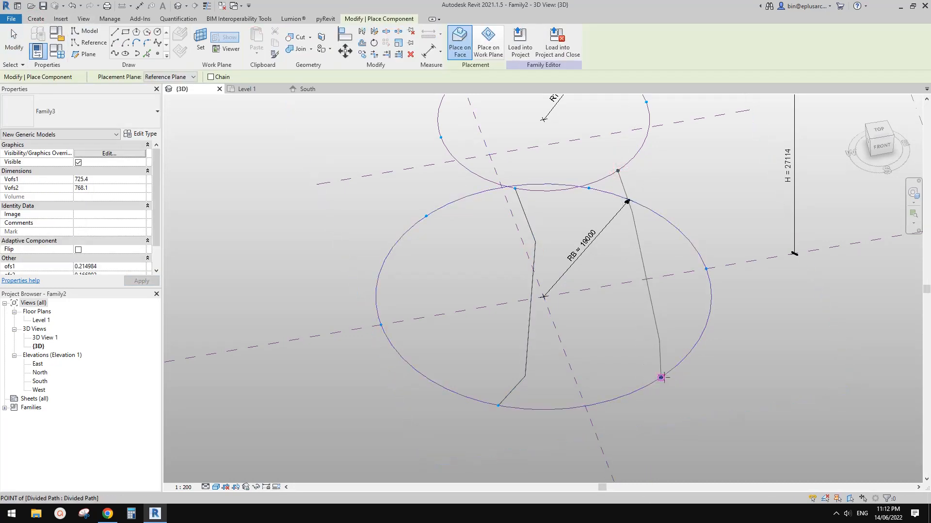
middle_click_drag(658, 370, 593, 463, "shift")
key("Escape")
key("Escape")
Step: Set both Vofs1 and Vofs2 of the second folded component to 3000
mouse_move(656, 359)
middle_mouse_down("shift")
mouse_move(654, 382)
mouse_move(656, 361)
middle_mouse_up("shift")
left_click(657, 361)
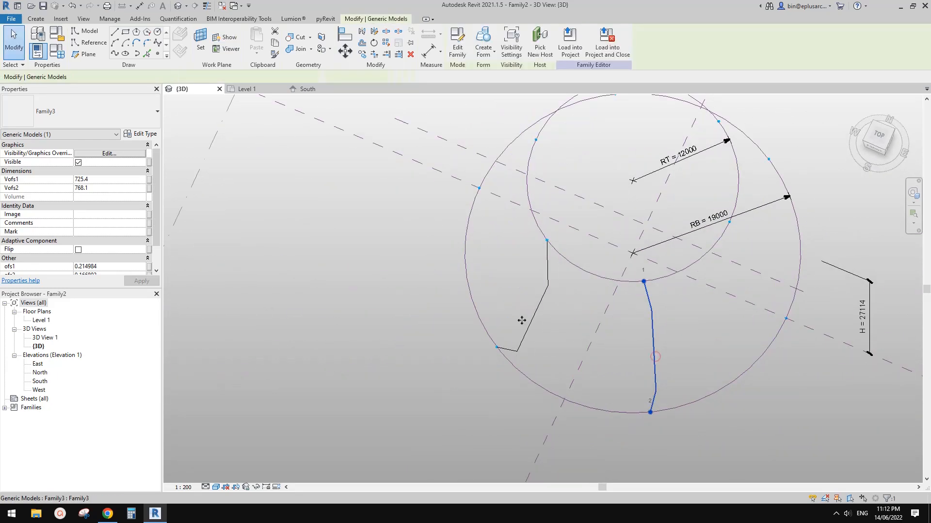
left_click(111, 178)
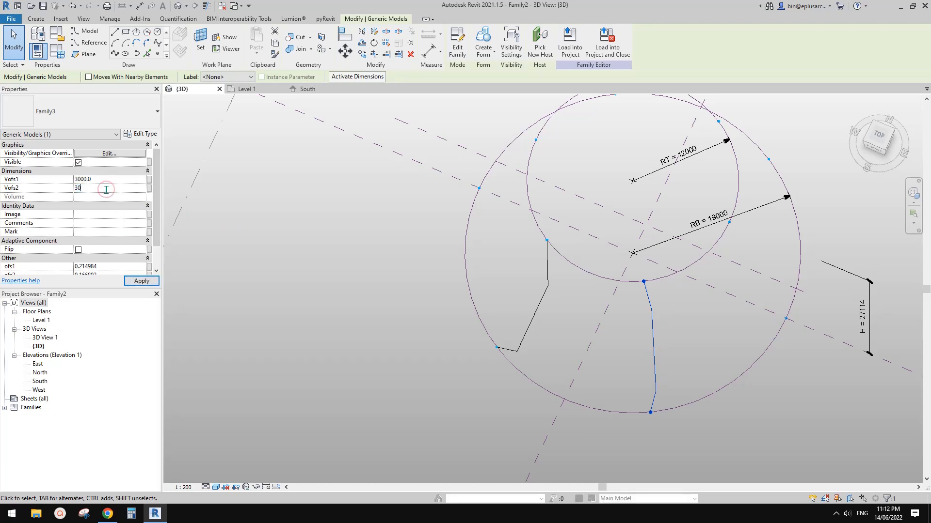
scroll(111, 207, "down", 1)
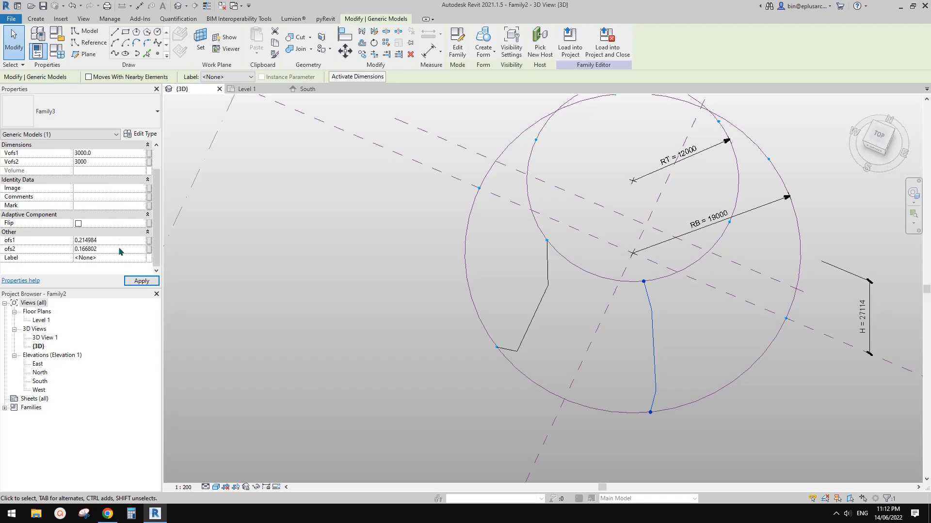
scroll(686, 332, "up", 1)
middle_click_drag(690, 339, 685, 360, "shift")
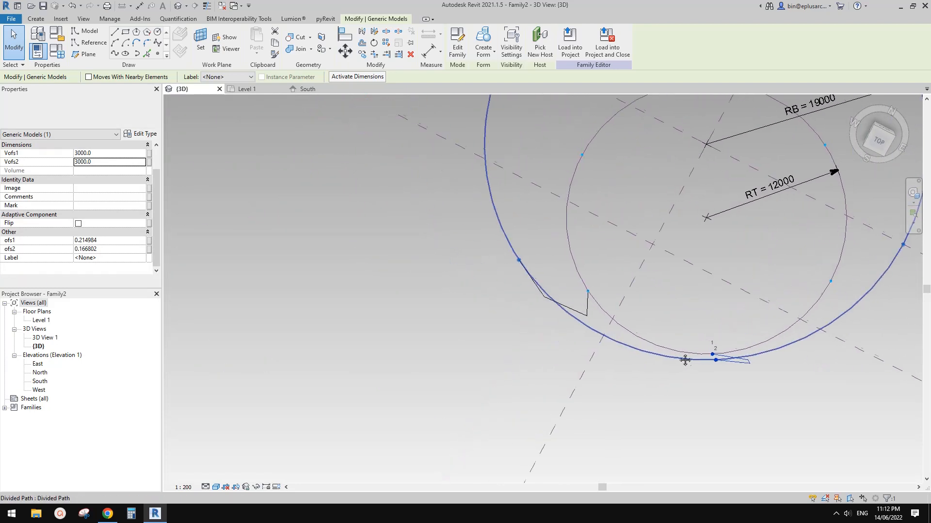
key("Escape")
Step: Try the Flip option on the first folded component between the two circles
left_click(590, 315)
middle_click_drag(623, 329, 617, 333)
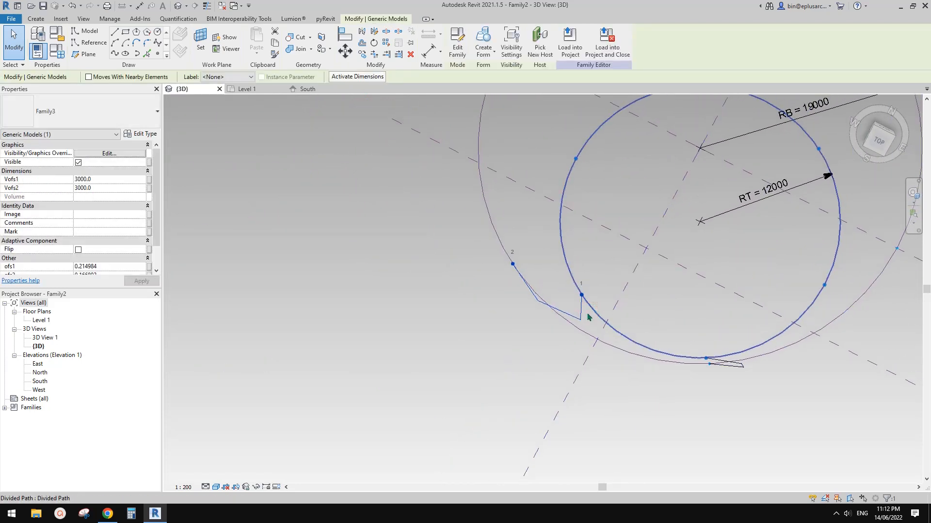
scroll(108, 248, "down", 1)
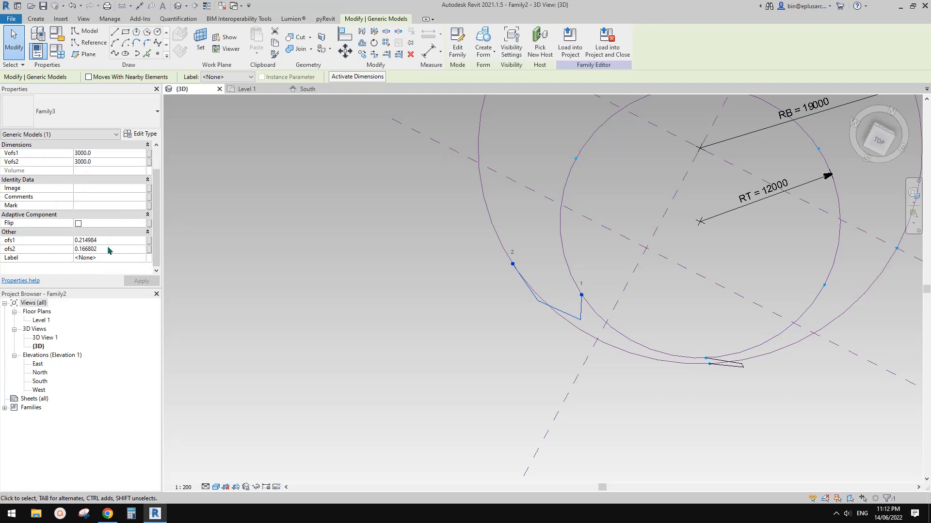
left_click(78, 223)
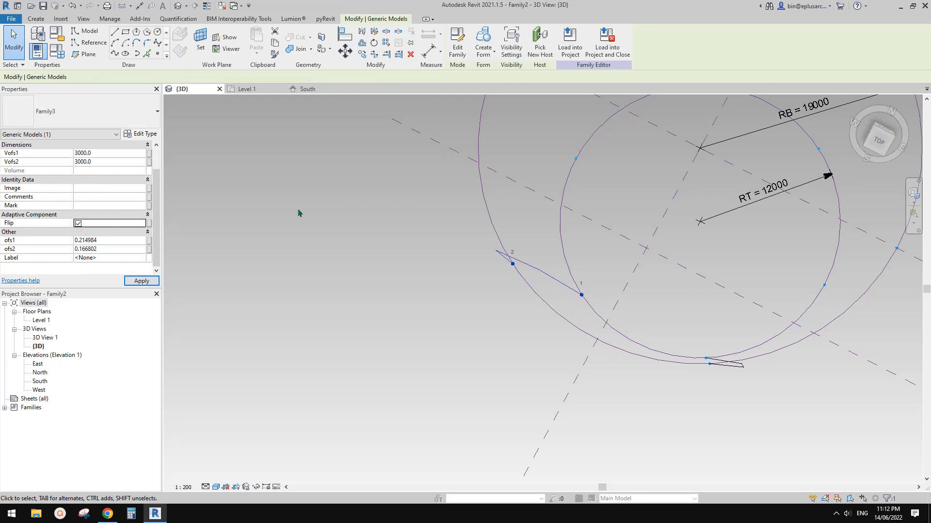
left_click(78, 223)
scroll(111, 229, "up", 1)
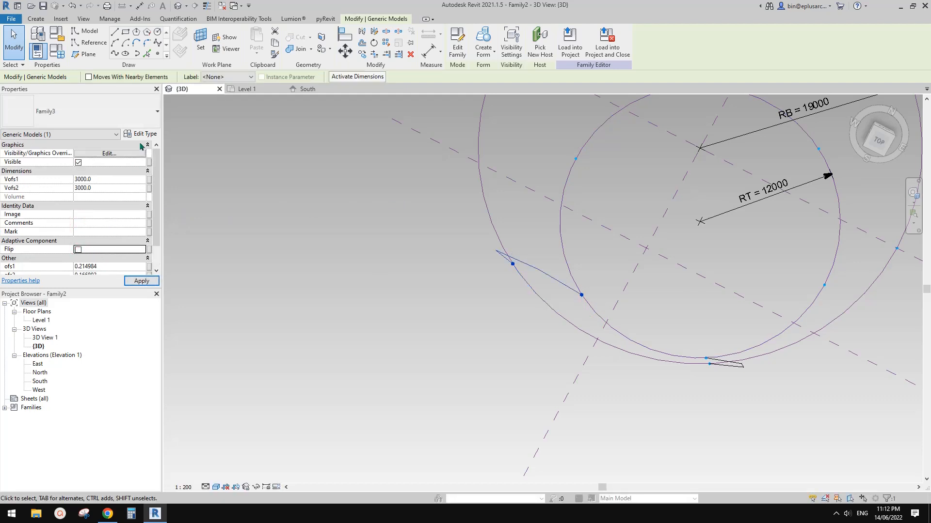
left_click(145, 135)
key("Escape")
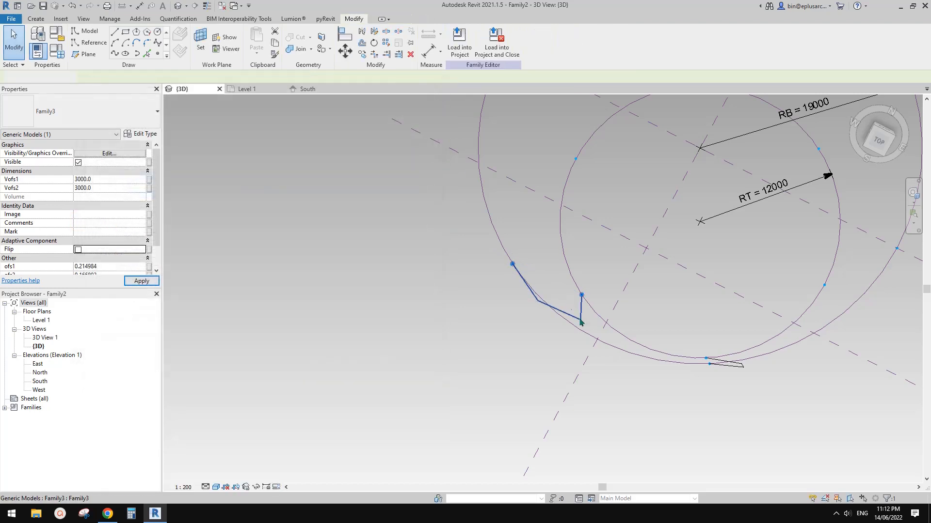
Step: Compare the fold directions of both placed components and open the first component's family for editing
middle_click_drag(575, 322, 577, 233, "shift")
scroll(577, 265, "down", 1)
middle_click_drag(557, 191, 525, 208)
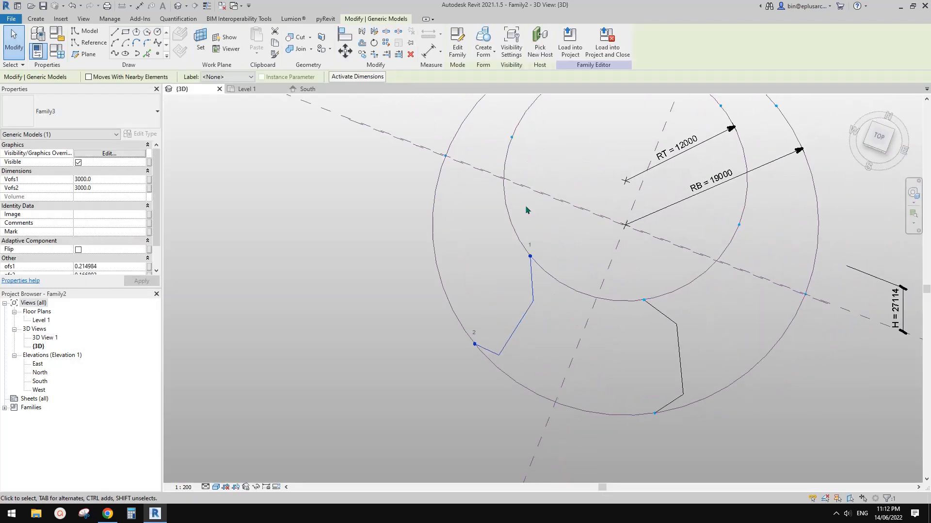
middle_click_drag(533, 302, 432, 239, "shift")
middle_click_drag(544, 280, 663, 304, "shift")
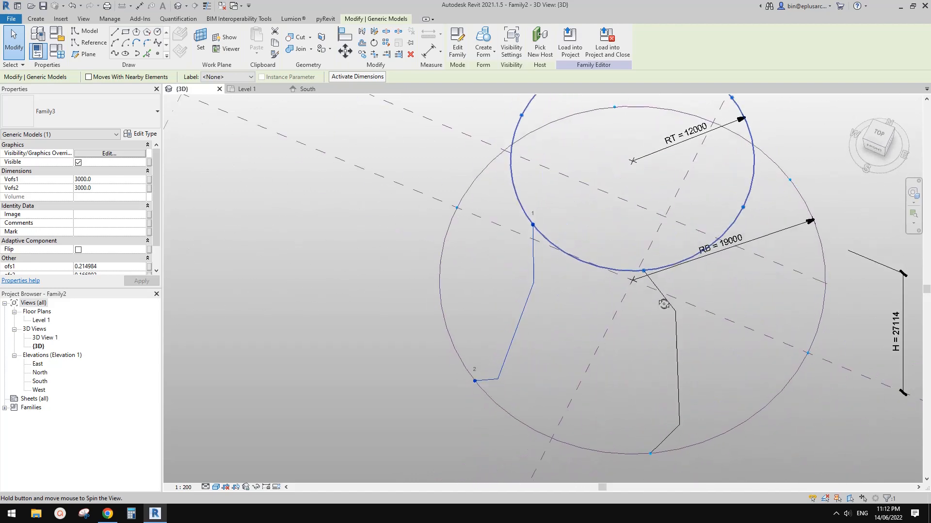
key("Escape")
left_click(532, 289)
left_click(533, 289)
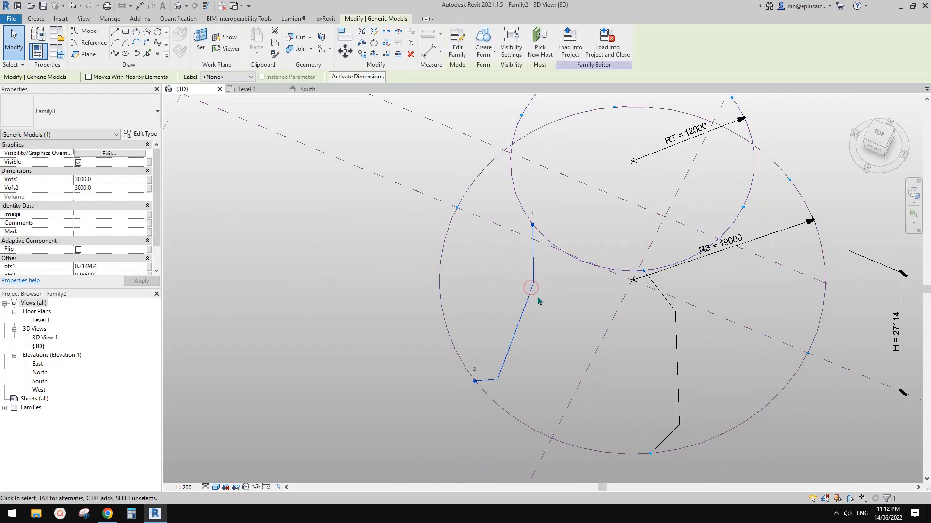
left_click(456, 45)
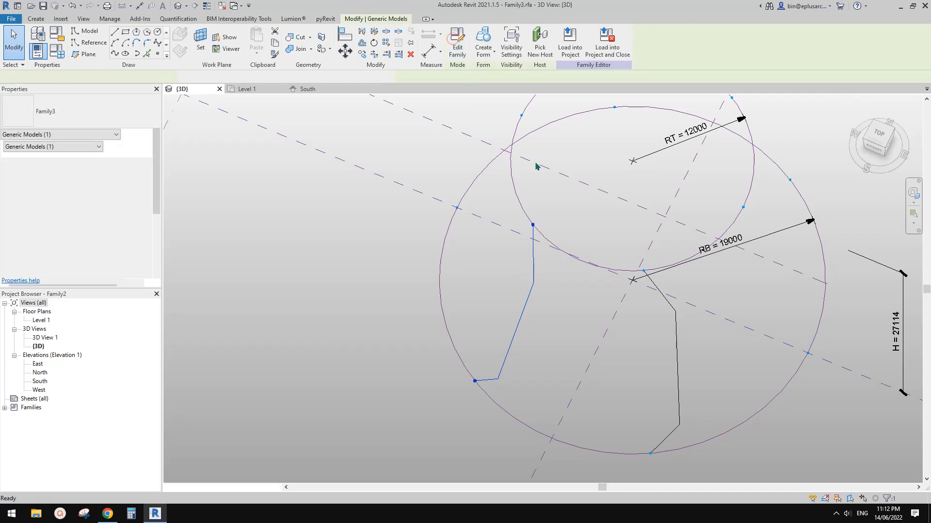
scroll(652, 345, "up", 6)
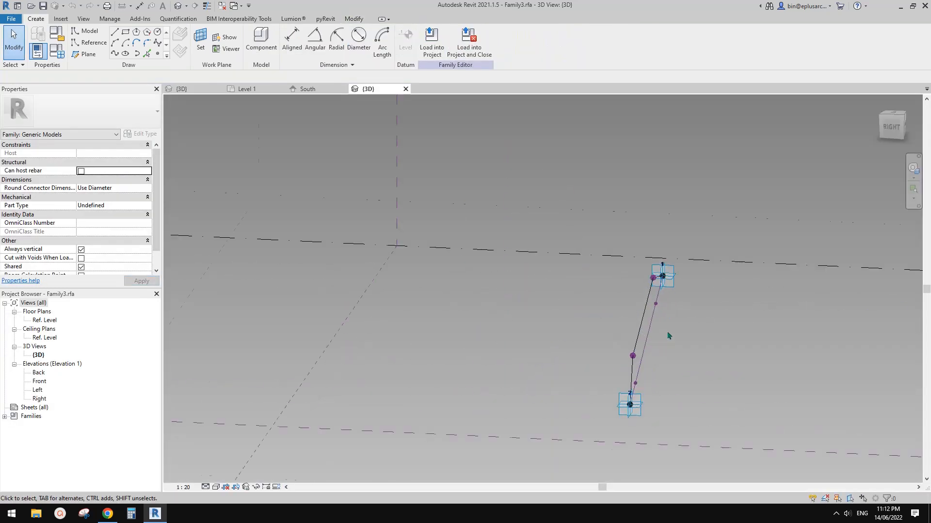
Step: Link the Rotation Angle of both reference points on the line between the adaptive points to a new type parameter A, and reload the family into Family2
left_click(653, 284)
middle_click_drag(677, 353, 568, 403, "shift")
left_click(548, 389)
left_click(643, 281, "ctrl")
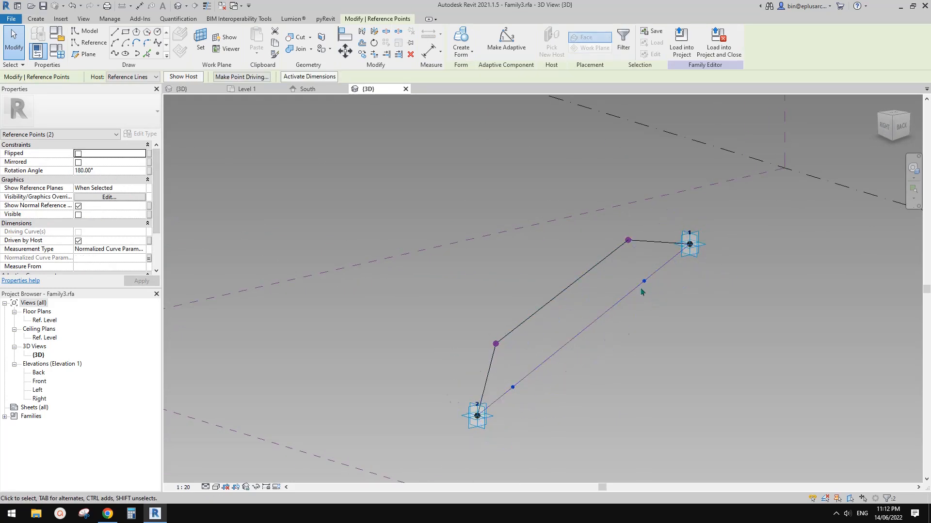
middle_click_drag(629, 313, 631, 332, "shift")
left_click(149, 172)
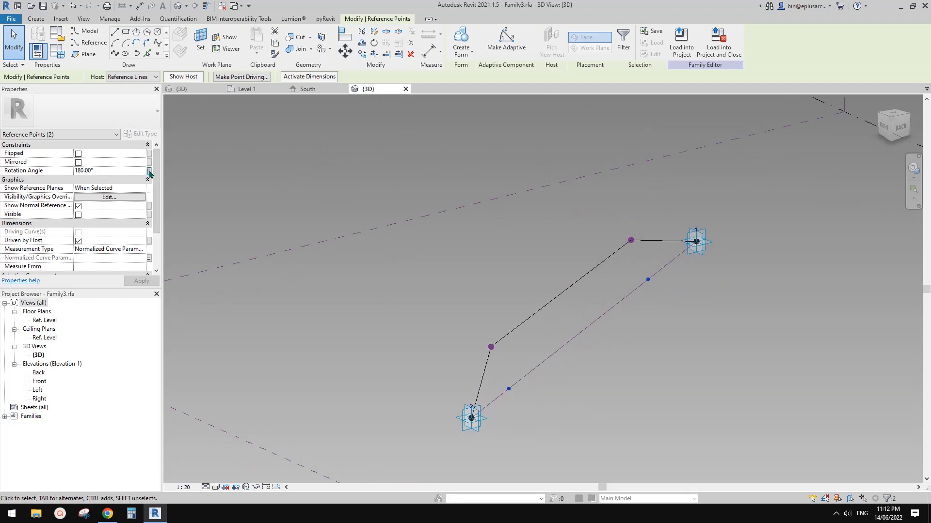
left_click(676, 382)
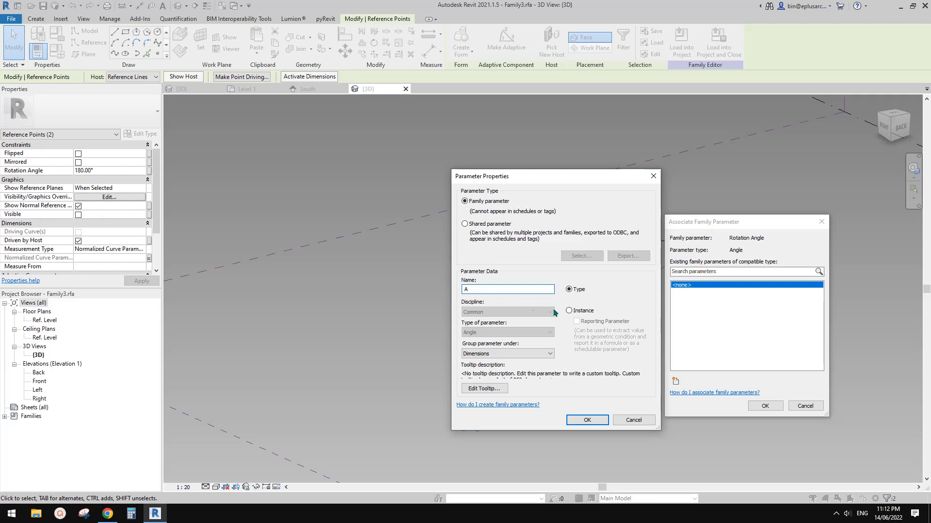
left_click(591, 421)
left_click(765, 406)
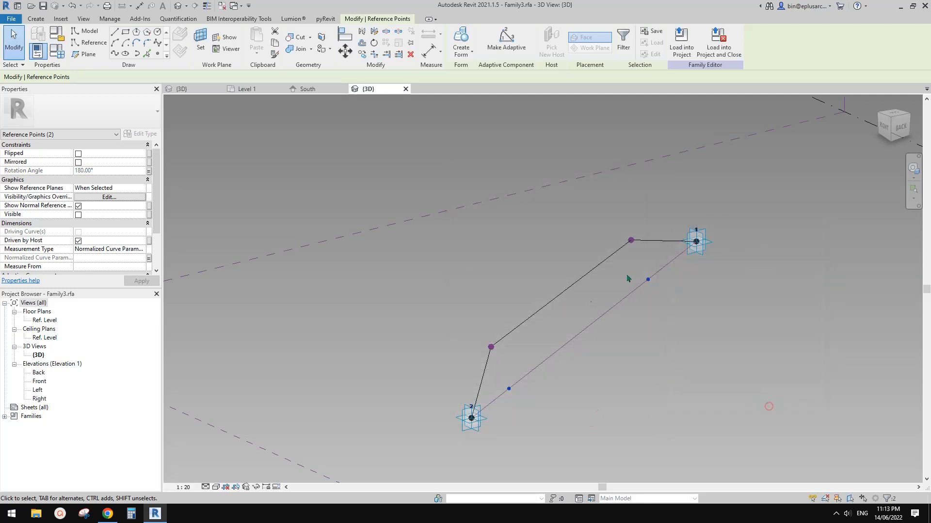
left_click(681, 43)
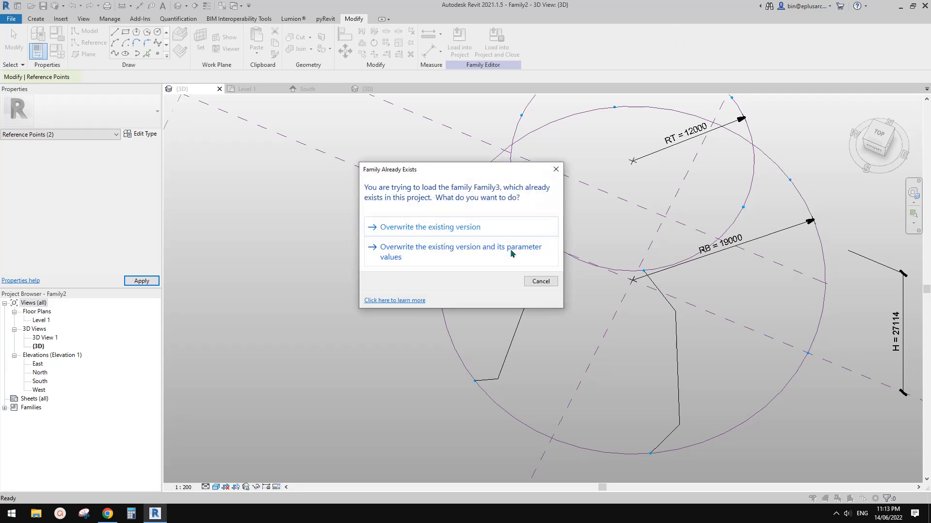
left_click(480, 232)
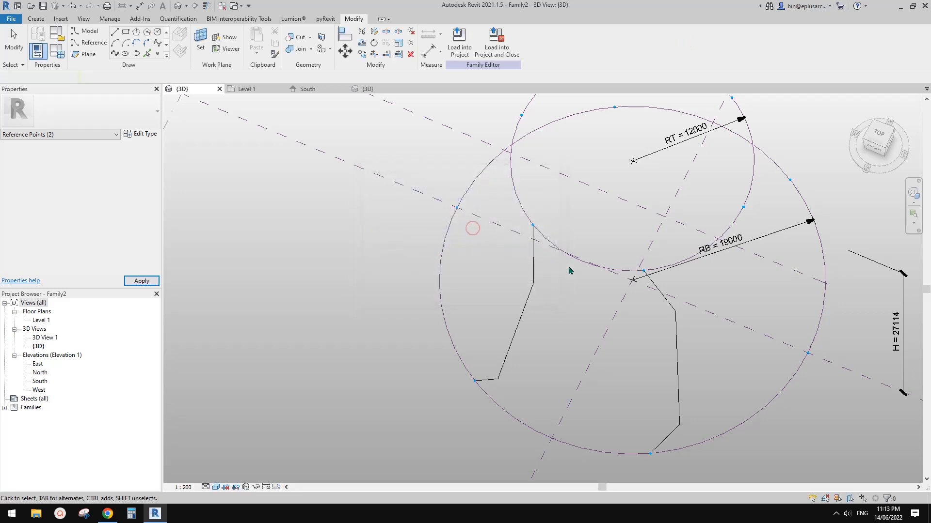
Step: Set the rotation angle A of the first folded component between the two circles to 90°
left_click(532, 296)
middle_click_drag(532, 296, 470, 271, "shift")
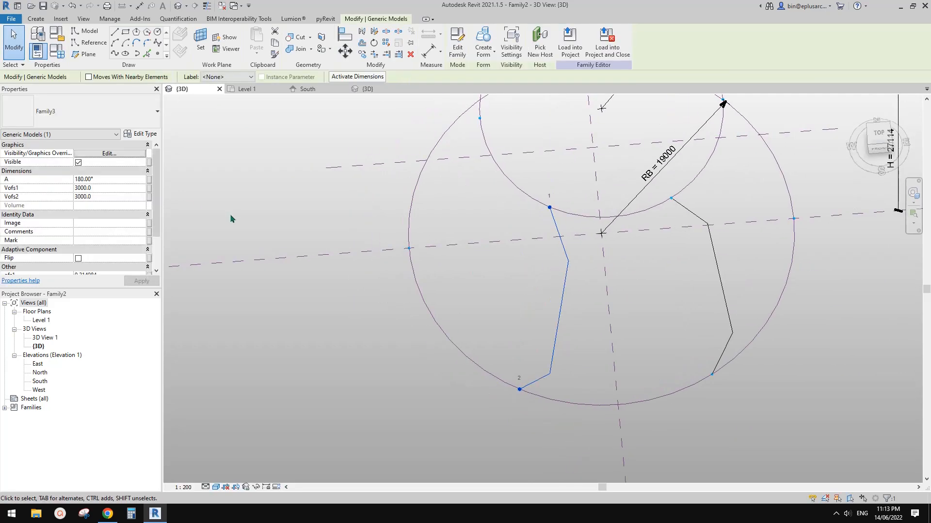
left_click(110, 180)
type("90")
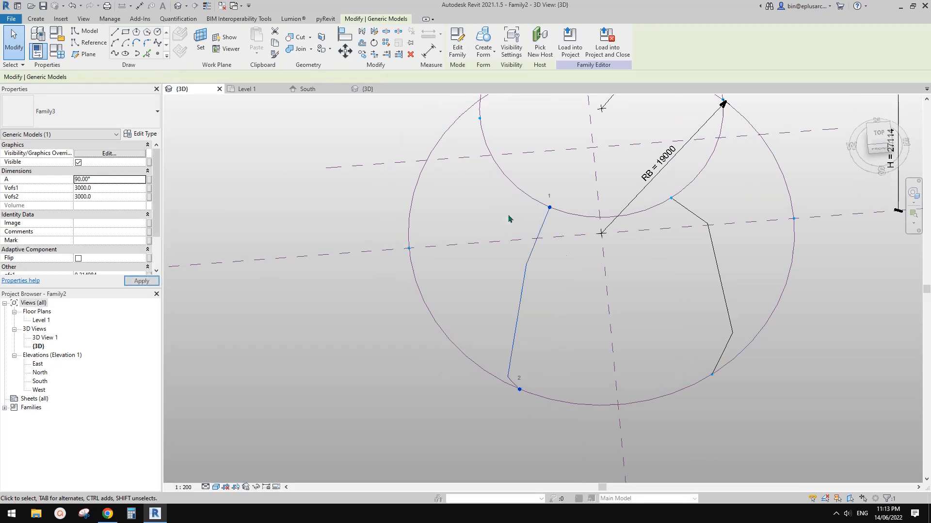
key("Escape")
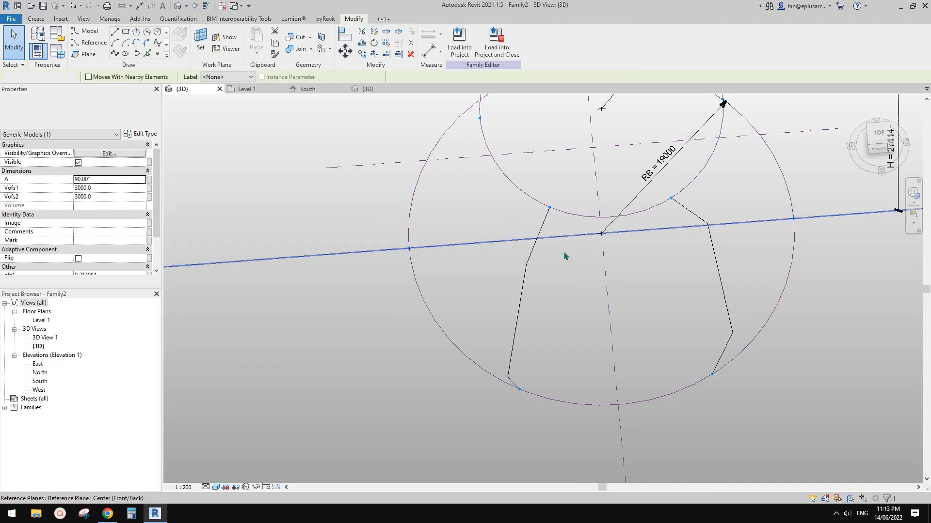
Step: Delete the second folded component, leaving only the one with its angle A at 90°
middle_click_drag(565, 255, 468, 150, "shift")
left_click(536, 264)
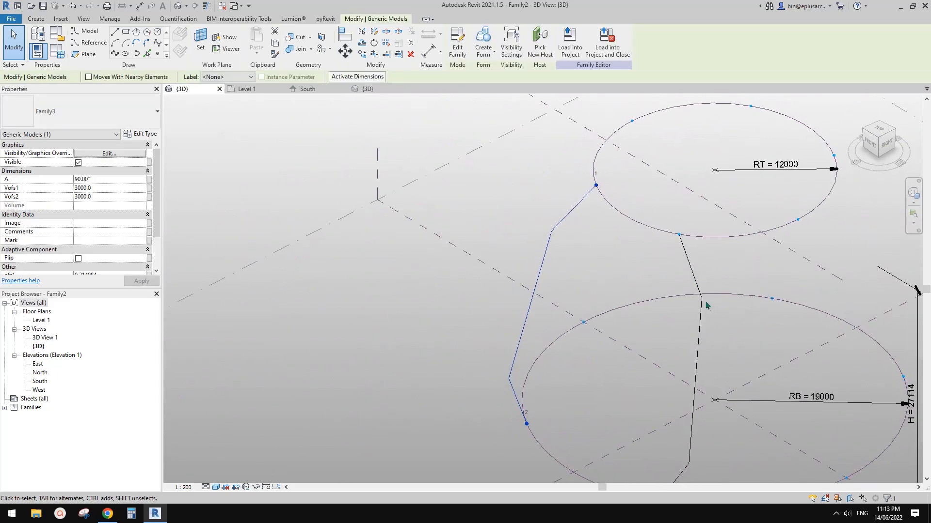
left_click(702, 303)
key("Delete")
Step: Set both Vofs1 and Vofs2 of the remaining folded component to 6000
middle_click_drag(592, 295, 630, 305)
left_click(559, 234)
scroll(562, 238, "down", 1)
left_click(568, 227)
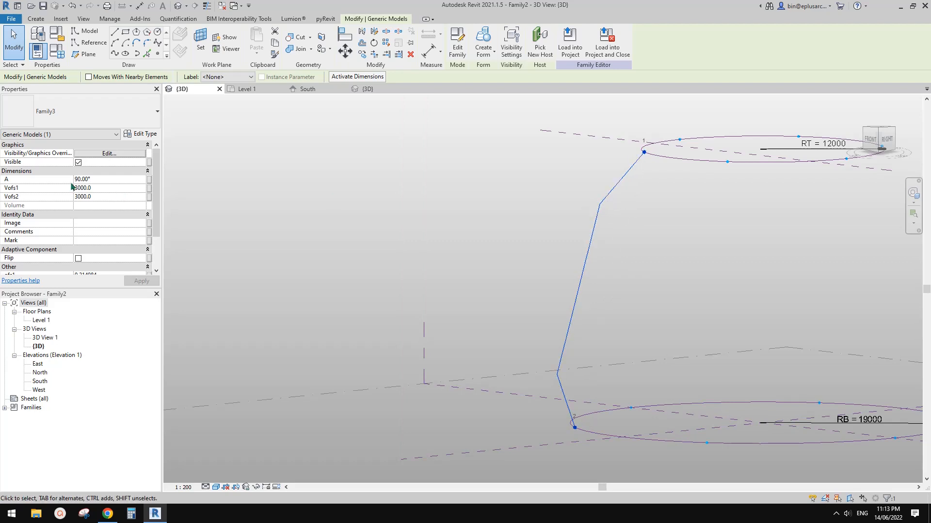
left_click(104, 190)
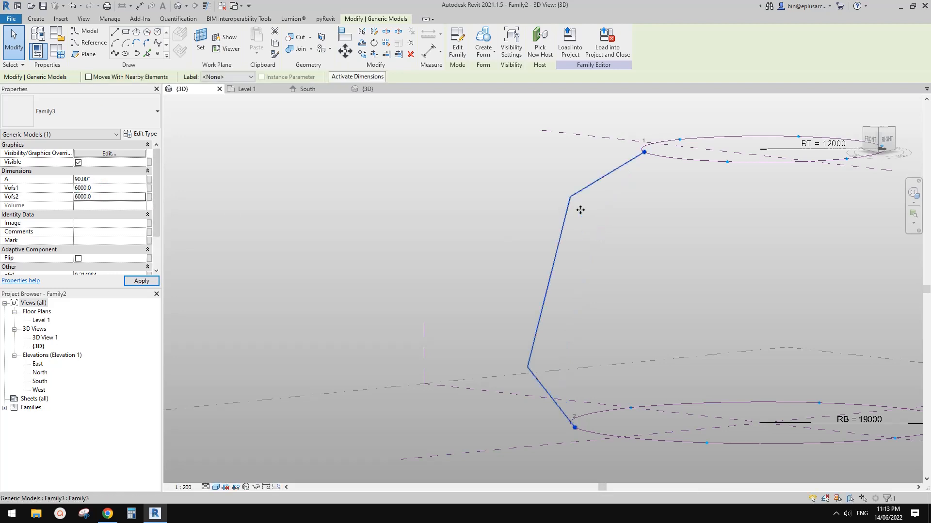
Step: Set the folded component's ofs1 to 0.4 and its ofs2 to 0.3
scroll(111, 240, "down", 3)
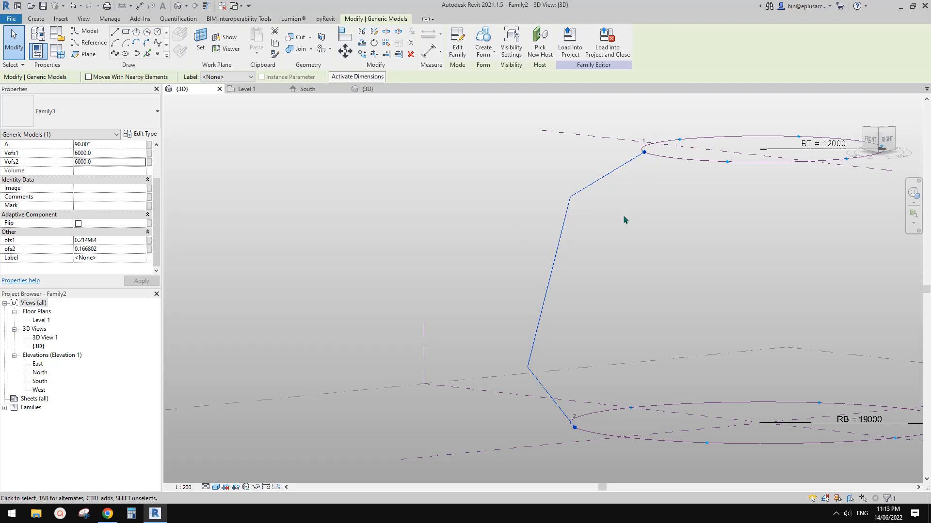
left_click(121, 241)
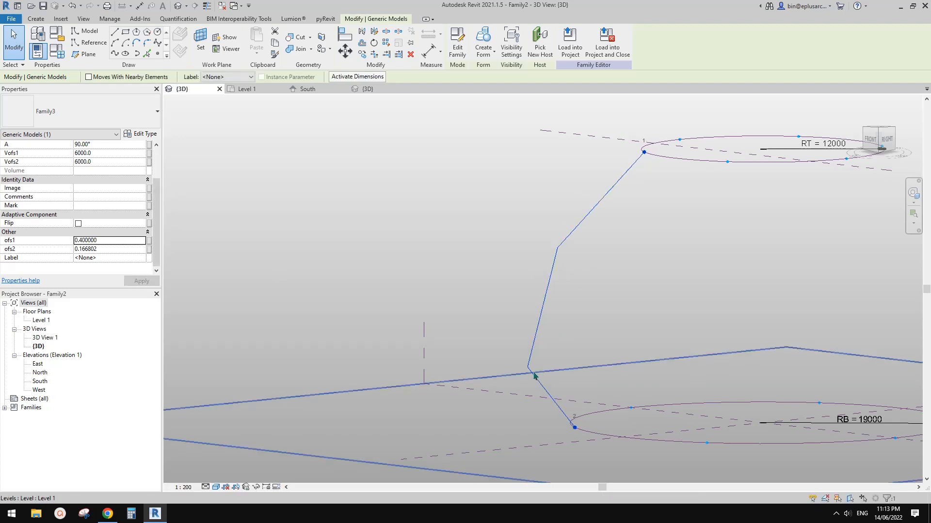
left_click(121, 250)
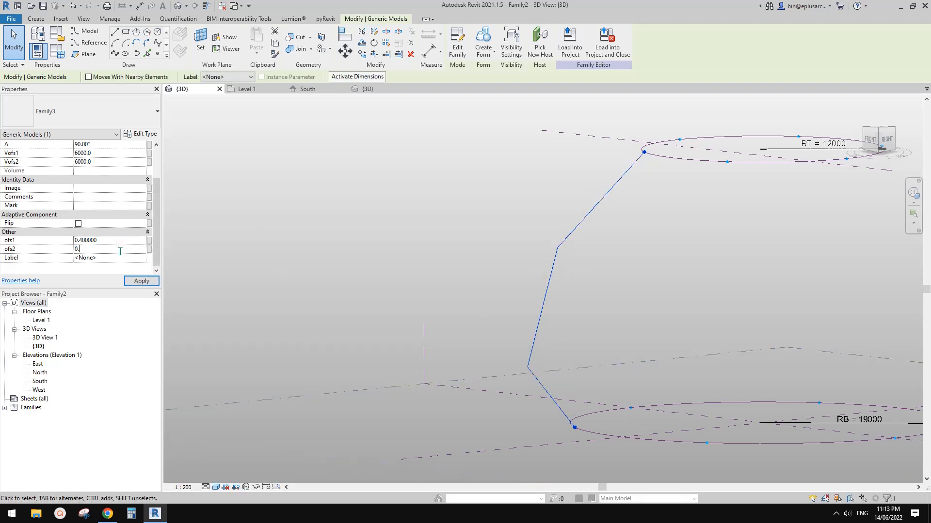
type("0.3")
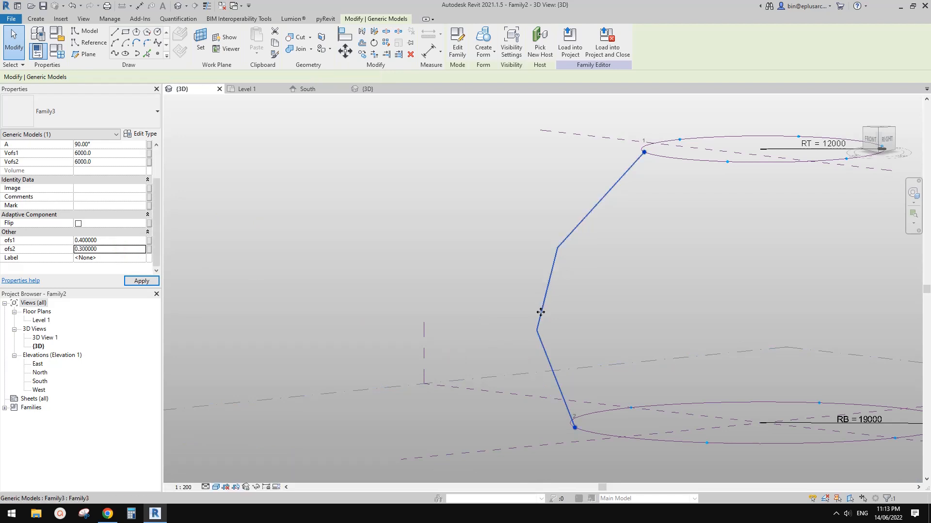
Step: Examine the adjusted folded profile between the two circles from several angles
middle_click_drag(563, 307, 500, 293, "shift")
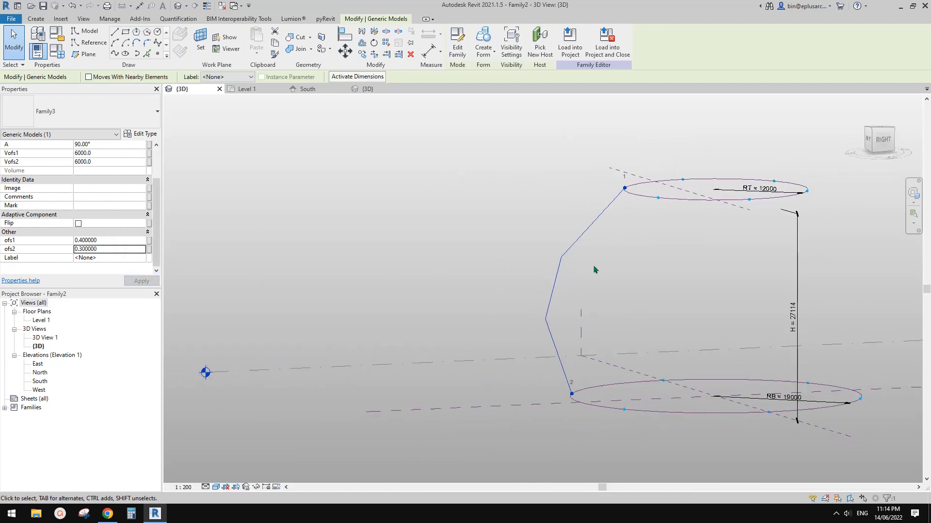
middle_click_drag(595, 270, 415, 287, "shift")
scroll(109, 237, "up", 2)
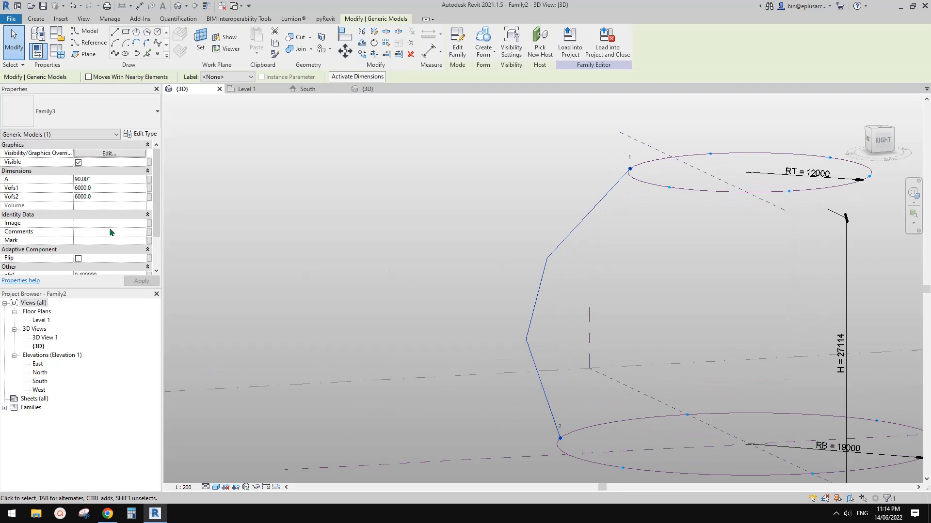
middle_click_drag(698, 250, 775, 281, "shift")
middle_click_drag(594, 223, 615, 195, "shift")
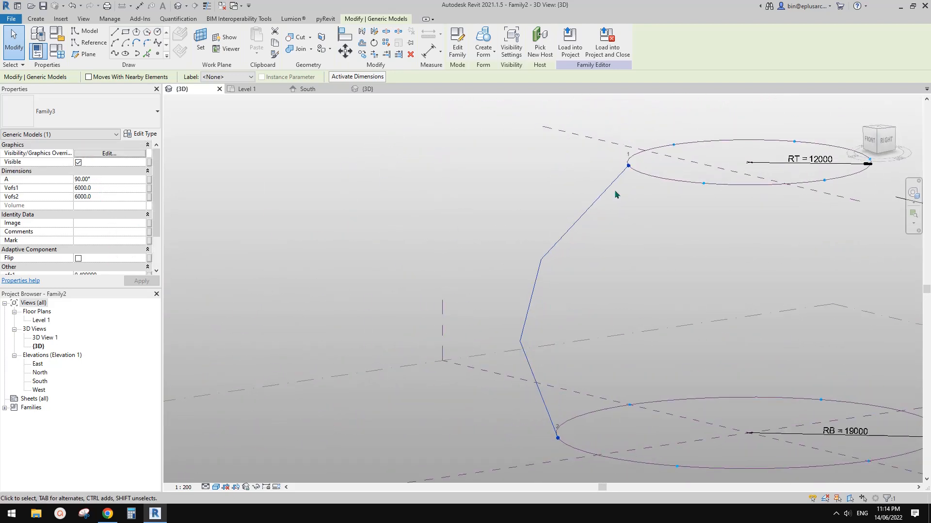
scroll(493, 226, "down", 1)
left_click(473, 238)
middle_click_drag(594, 282, 546, 301)
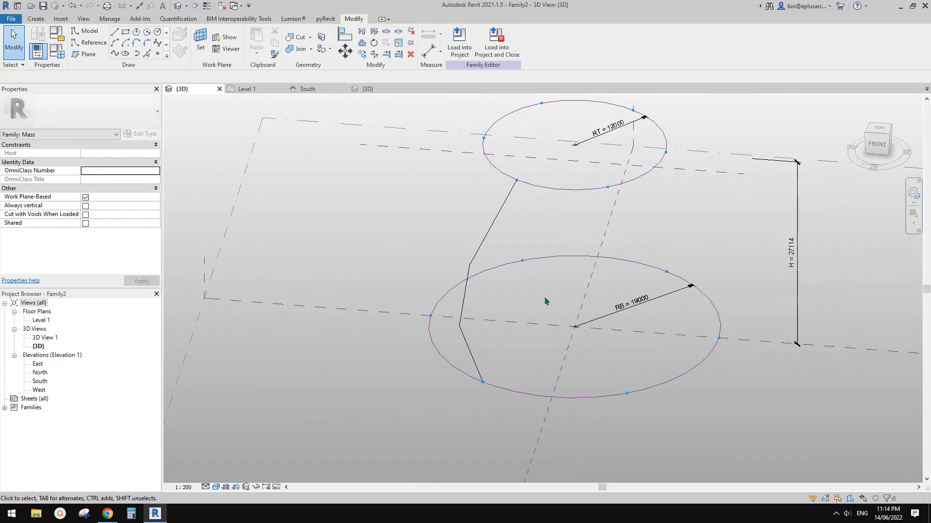
Step: Repeat the folded component around all division points of the upper and lower circles
left_click(500, 217)
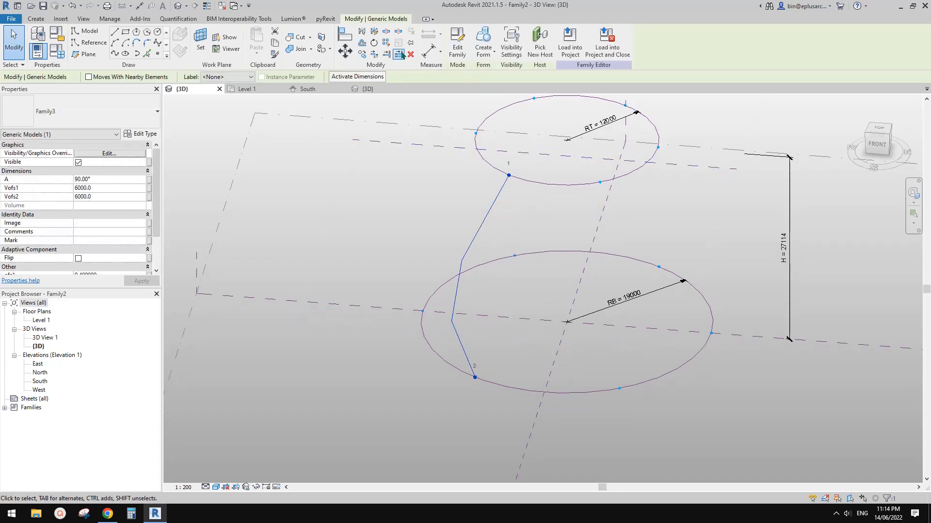
left_click(387, 44)
scroll(614, 194, "down", 1)
middle_click_drag(602, 219, 642, 227, "shift")
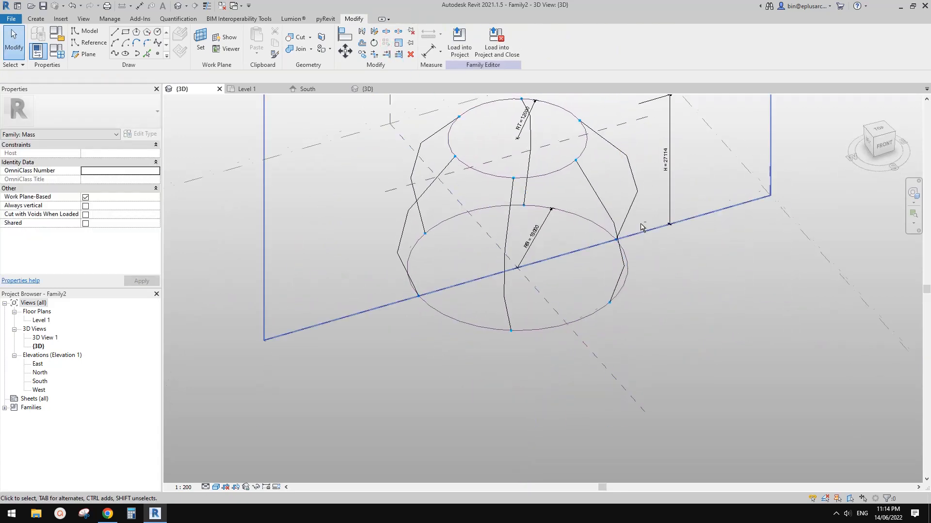
left_click(617, 233)
middle_click_drag(576, 224, 706, 259)
key("Escape")
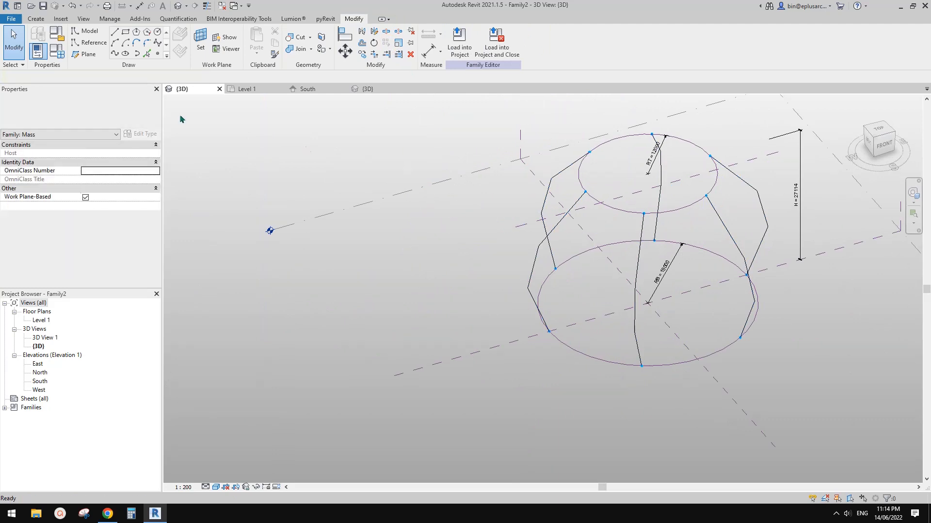
Step: Set the division count parameter No. of the mass family to 12 in the family types
left_click(56, 50)
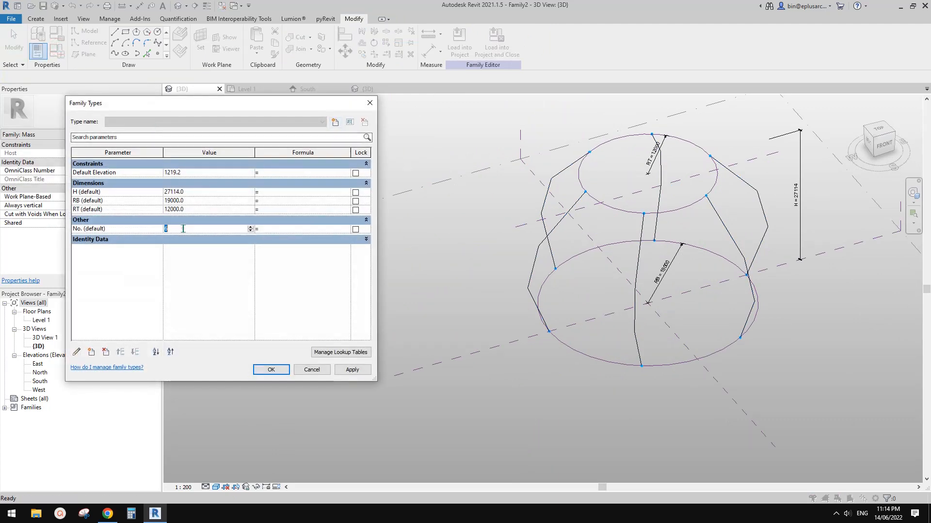
left_click(355, 369)
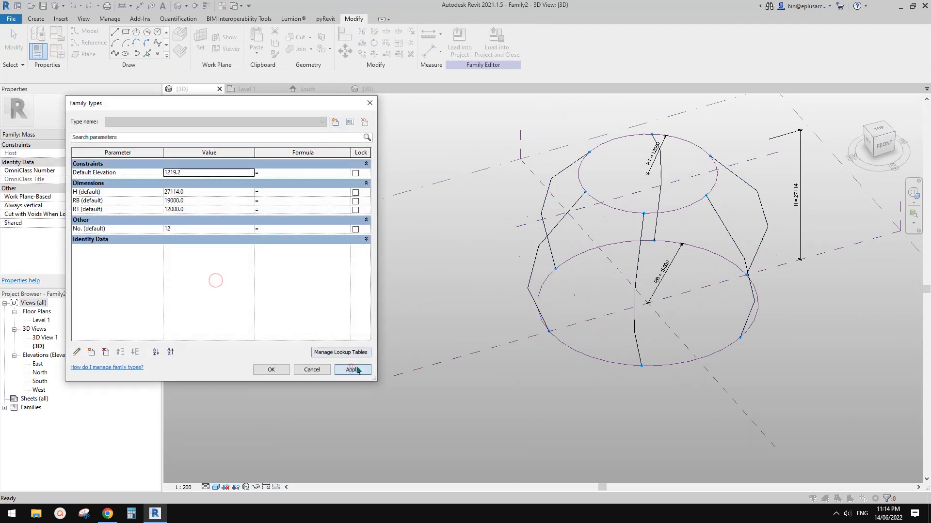
left_click(272, 367)
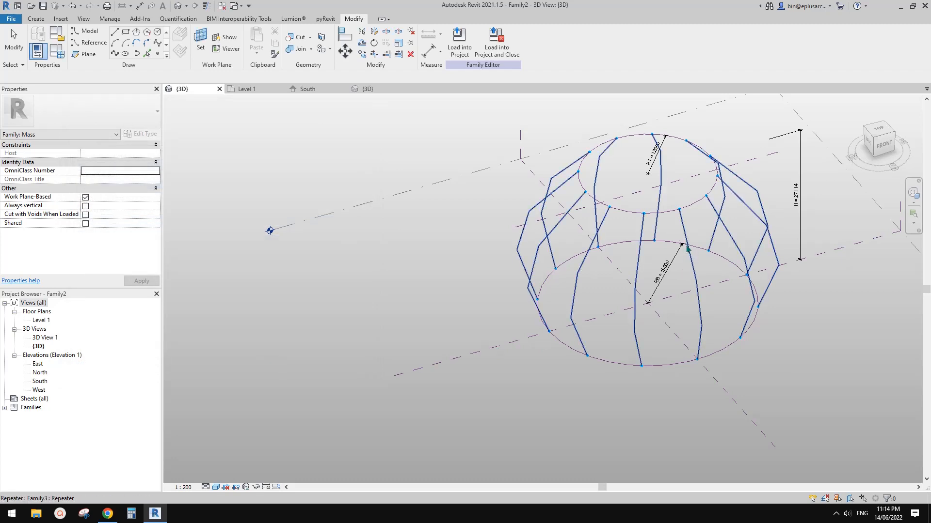
Step: Examine the repeated folded profiles around the two circles from several sides
left_click(696, 278)
middle_click_drag(698, 313, 704, 286, "shift")
scroll(756, 269, "up", 2)
middle_click_drag(463, 245, 420, 260)
left_click(572, 307)
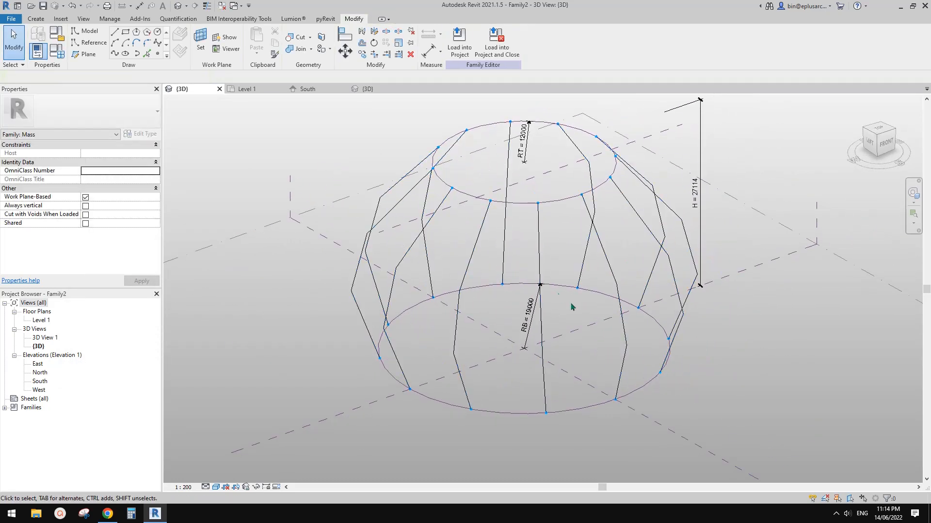
scroll(571, 308, "down", 1)
middle_click_drag(574, 305, 557, 327, "shift")
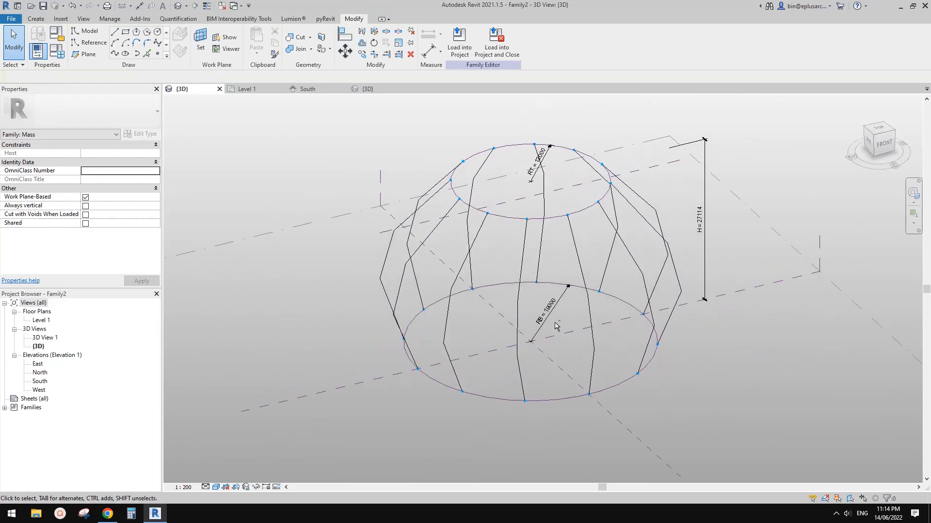
Step: Select several neighbouring components of the repeater individually and check their offset and angle parameters
left_click(519, 331)
scroll(521, 257, "up", 2)
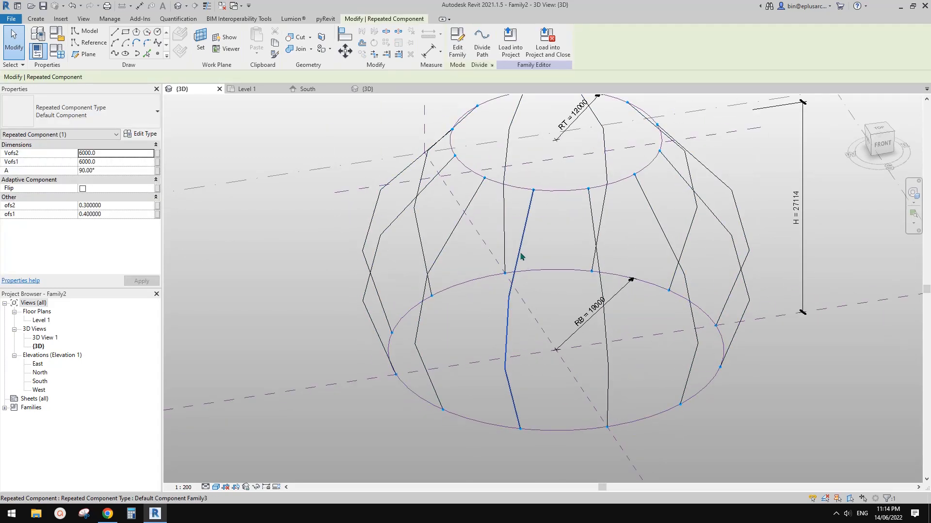
left_click(591, 231, "ctrl")
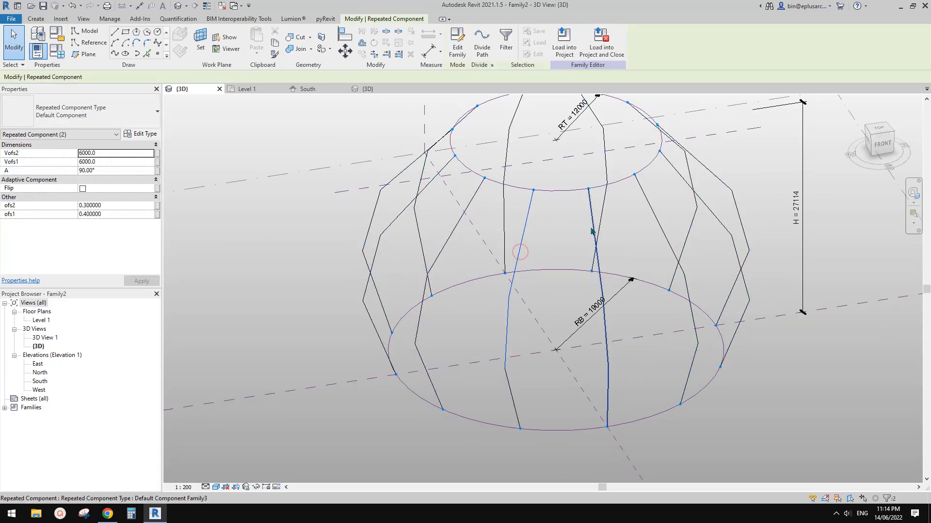
left_click(592, 231, "ctrl")
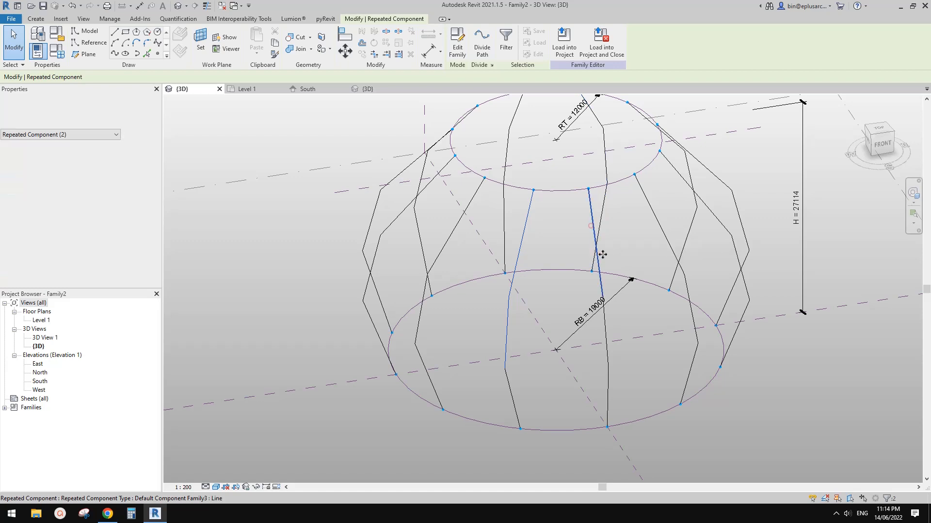
middle_click_drag(625, 232, 591, 226, "shift")
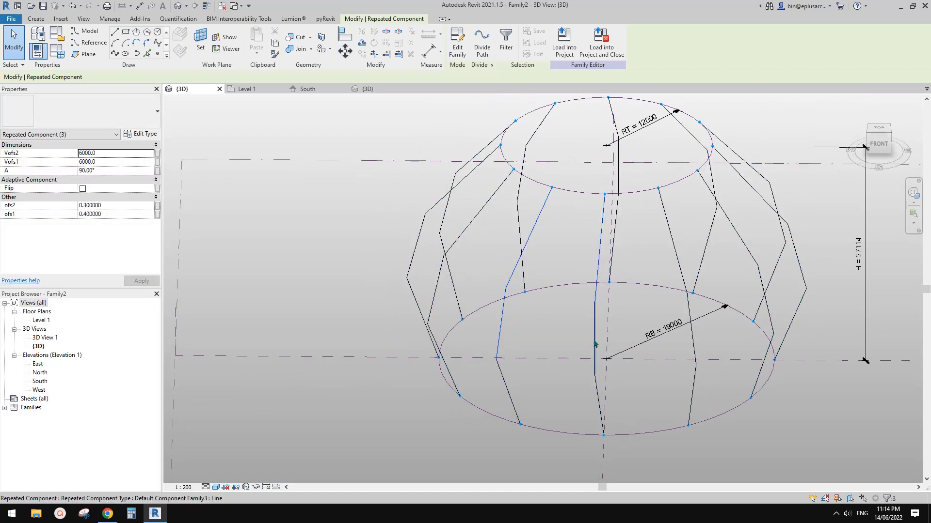
left_click(594, 340, "ctrl")
left_click(598, 394, "ctrl")
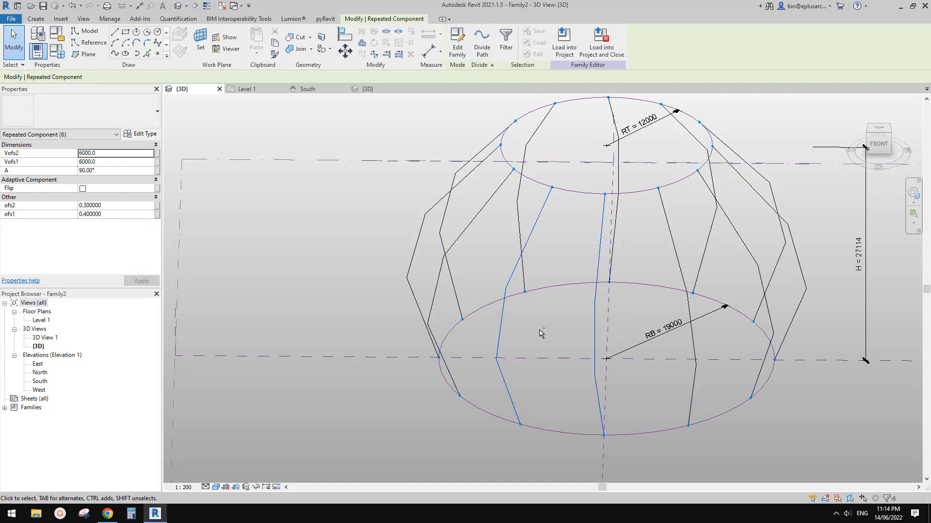
middle_click_drag(538, 329, 585, 315, "shift")
Step: Select one repeated component and cycle the highlight between that single component and the whole repeater
left_click(527, 220)
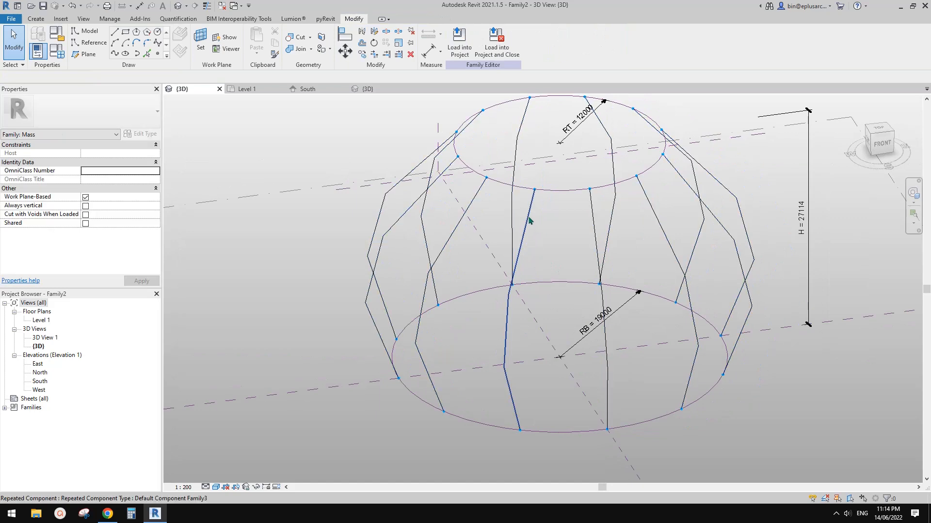
left_click(528, 217)
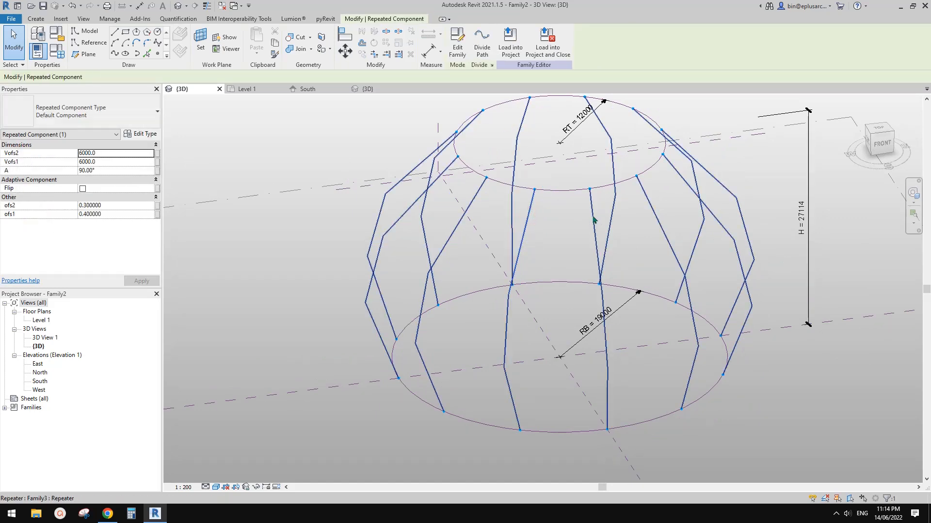
key("Tab")
key("Tab")
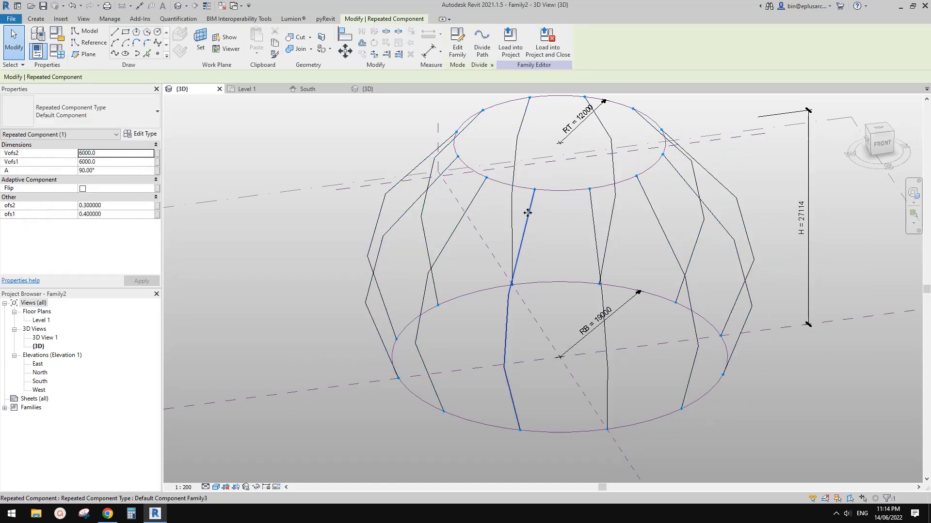
key("Tab")
key("Tab")
key("Tab")
key("Tab")
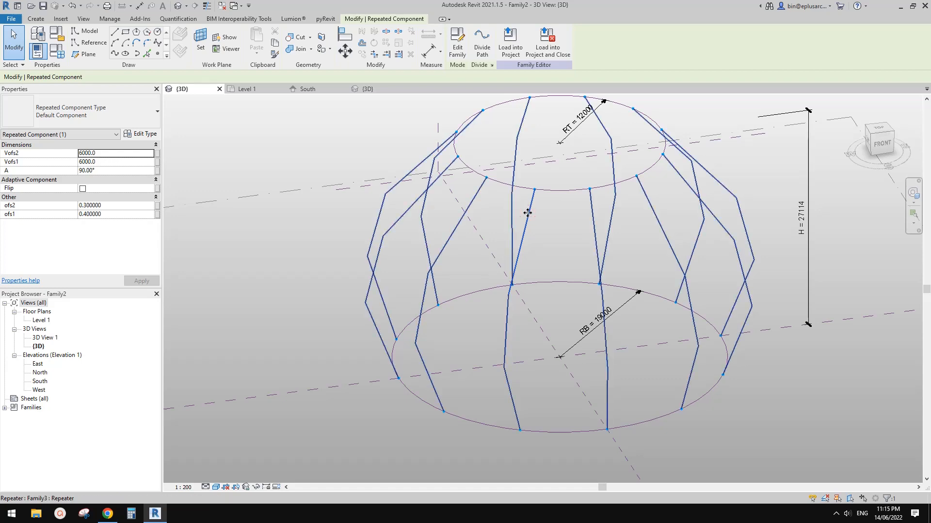
left_click(566, 233)
scroll(566, 234, "down", 1)
middle_click_drag(565, 277, 612, 293, "shift")
scroll(599, 289, "up", 1)
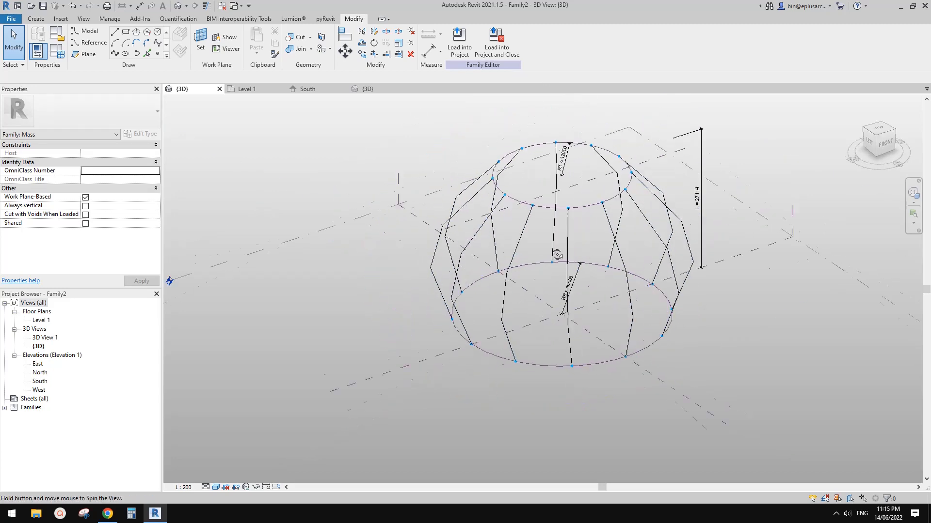
middle_click_drag(581, 255, 677, 253, "shift")
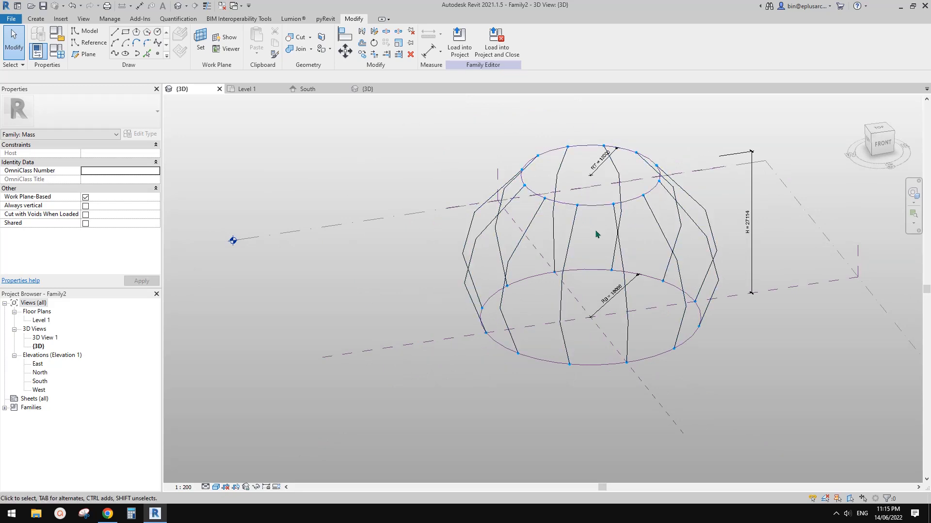
middle_click_drag(593, 252, 625, 273, "shift")
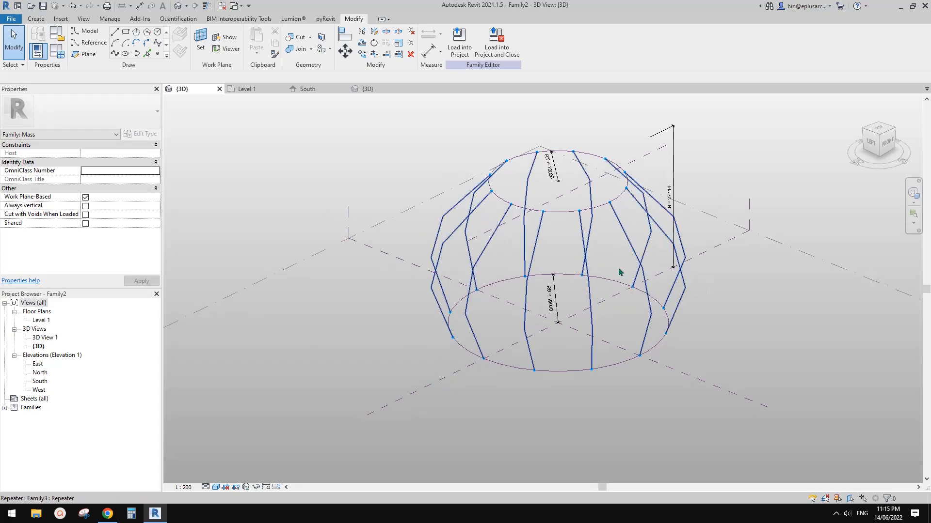
scroll(621, 271, "up", 2)
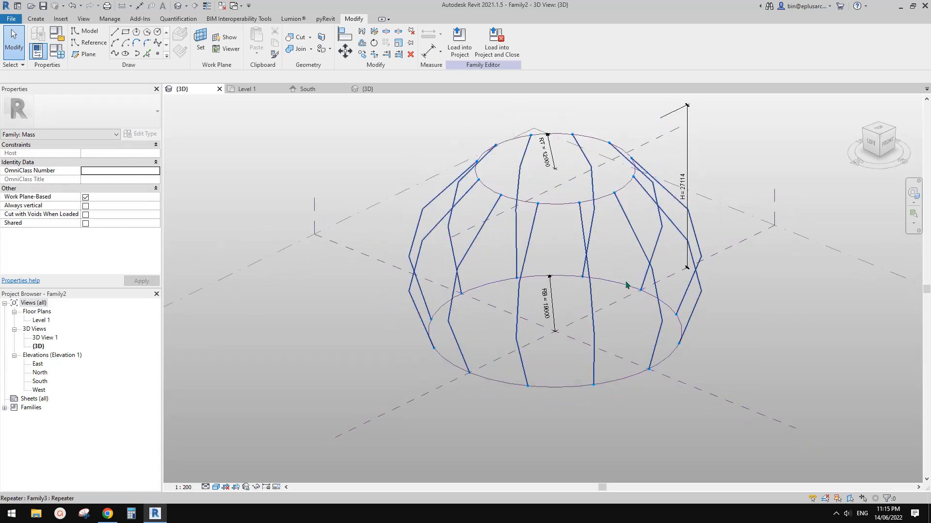
middle_click_drag(625, 282, 624, 283)
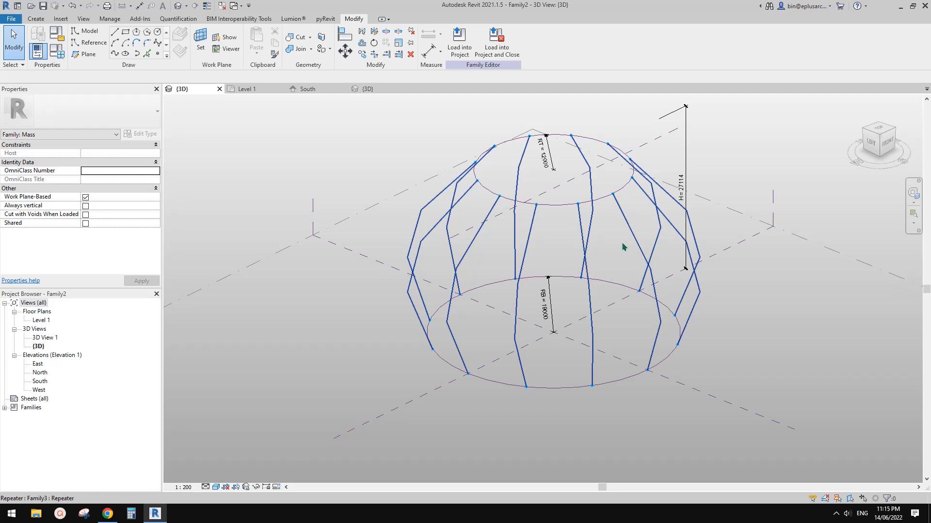
middle_click_drag(669, 270, 653, 284, "shift")
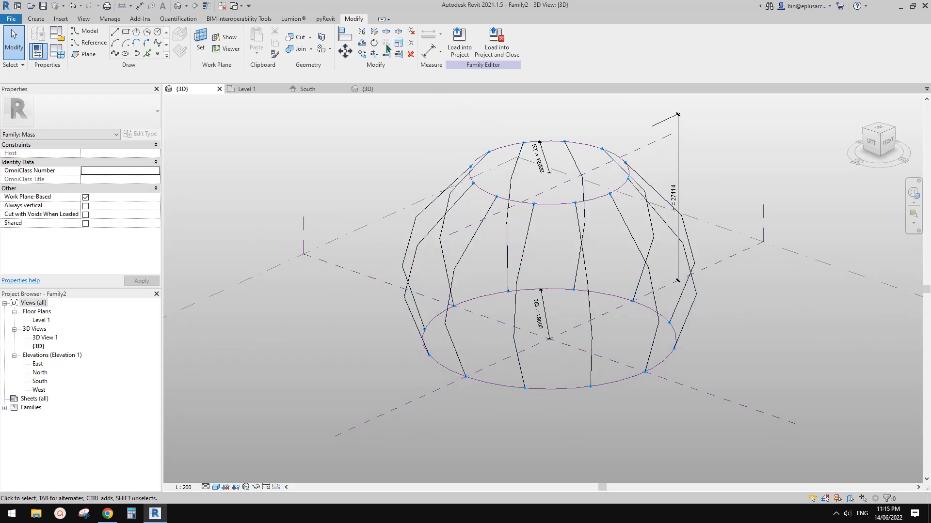
left_click(634, 244)
middle_click_drag(622, 260, 582, 264)
key("Escape")
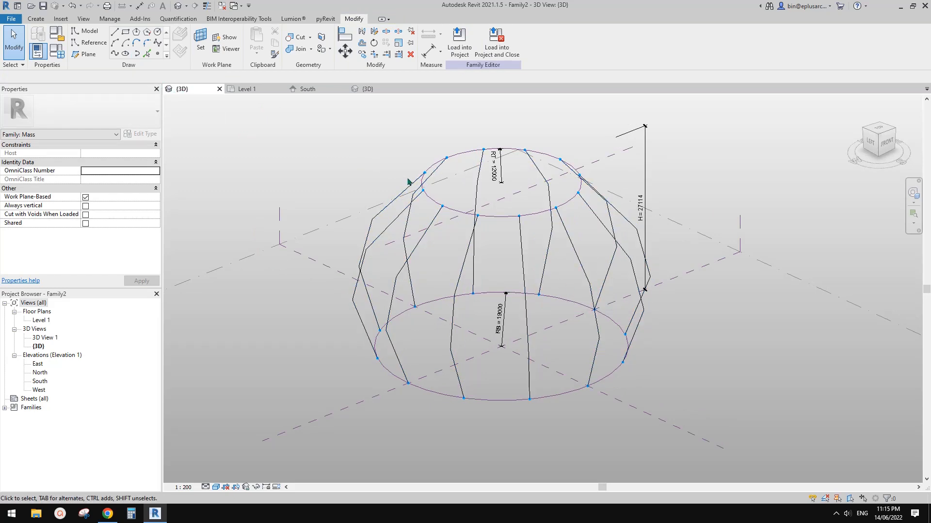
Step: Create a new family from the adaptive generic model template
left_click(11, 18)
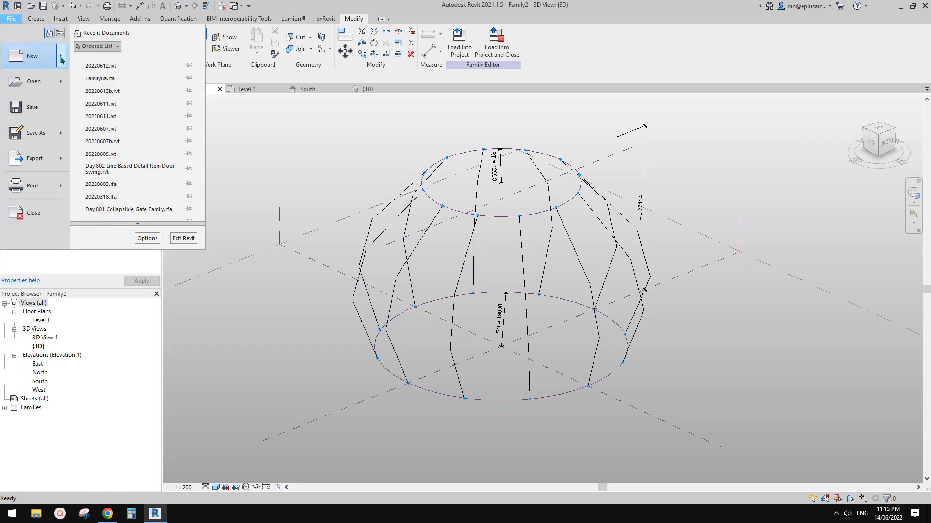
mouse_move(62, 59)
left_click(127, 86)
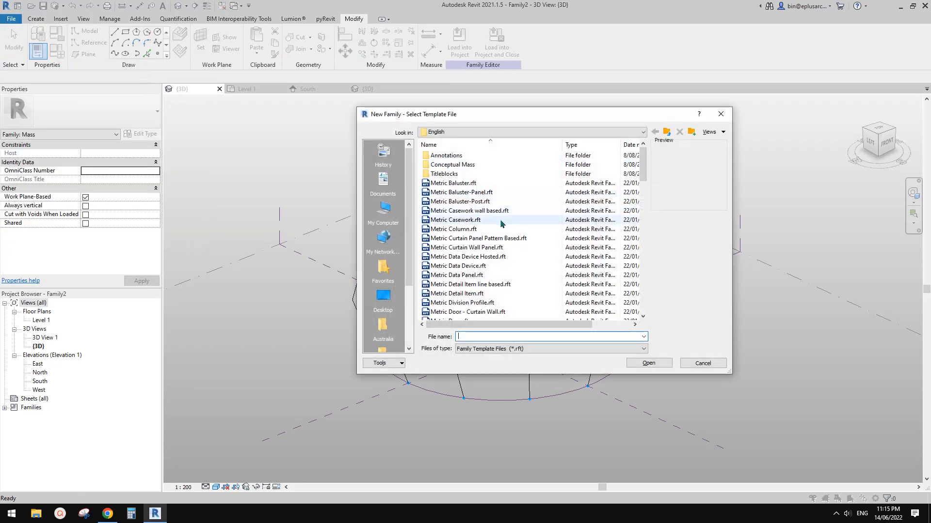
left_click(643, 237)
left_click(509, 283)
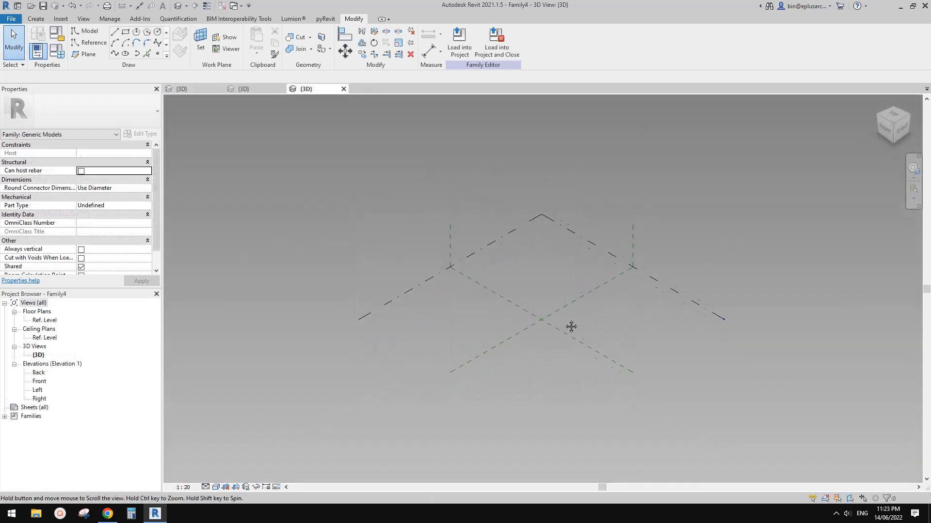
Step: Place four reference points around the centre of the reference level and make them all adaptive
scroll(536, 331, "up", 1)
middle_click_drag(537, 331, 531, 325)
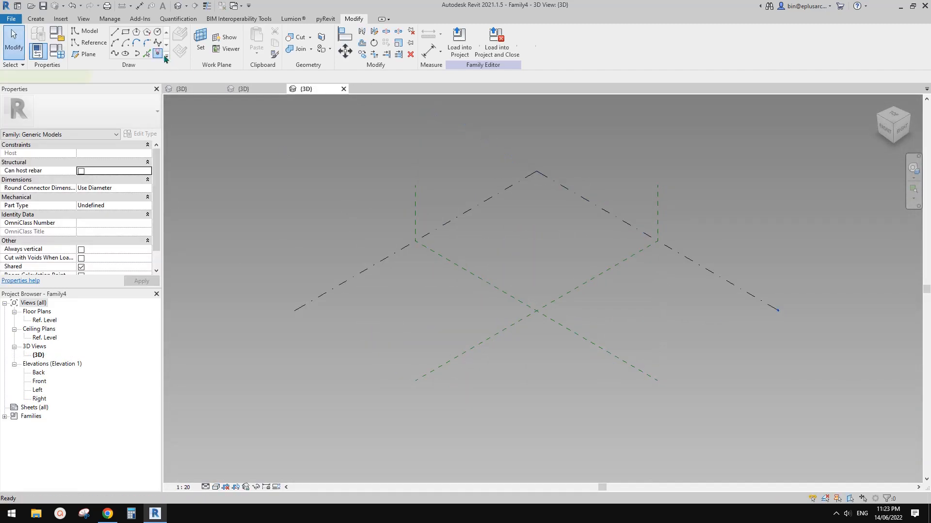
left_click(163, 56)
left_click(608, 319)
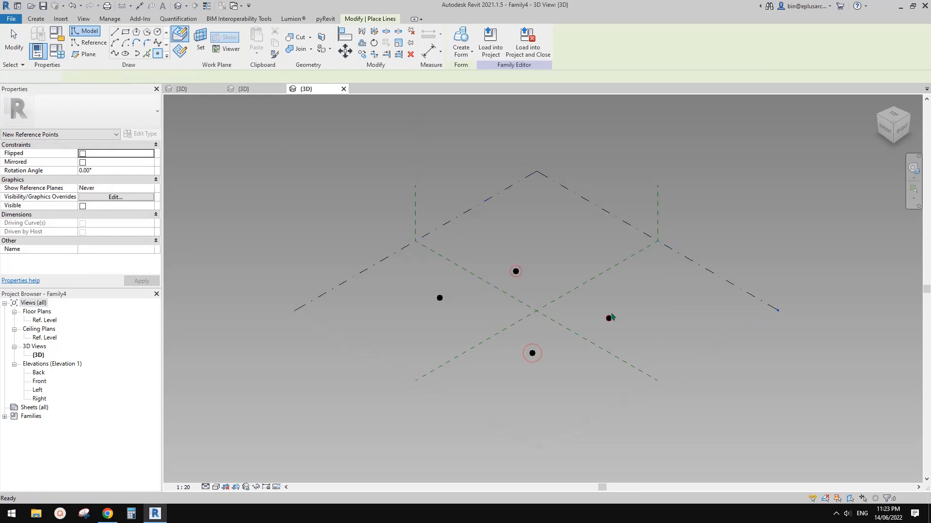
key("Escape")
key("Escape")
middle_click_drag(609, 319, 521, 362, "shift")
left_click_drag(360, 208, 720, 442)
left_click(506, 43)
key("Escape")
scroll(451, 298, "up", 2)
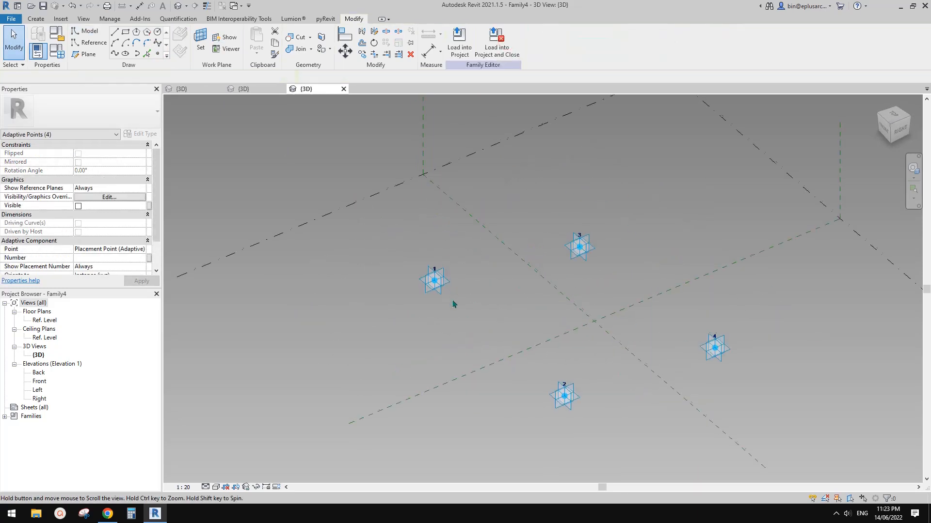
Step: Load the folded profile family Family3 into the new Family4 only
left_click(182, 91)
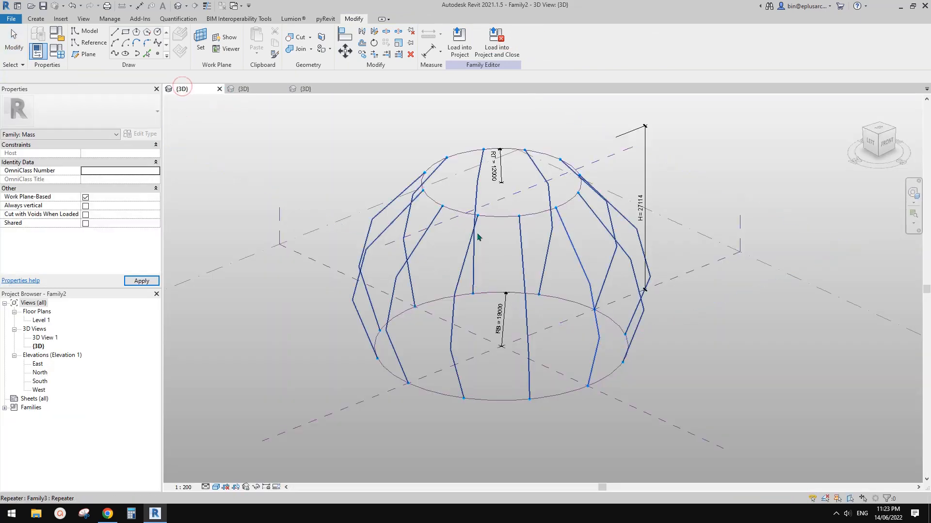
left_click(266, 90)
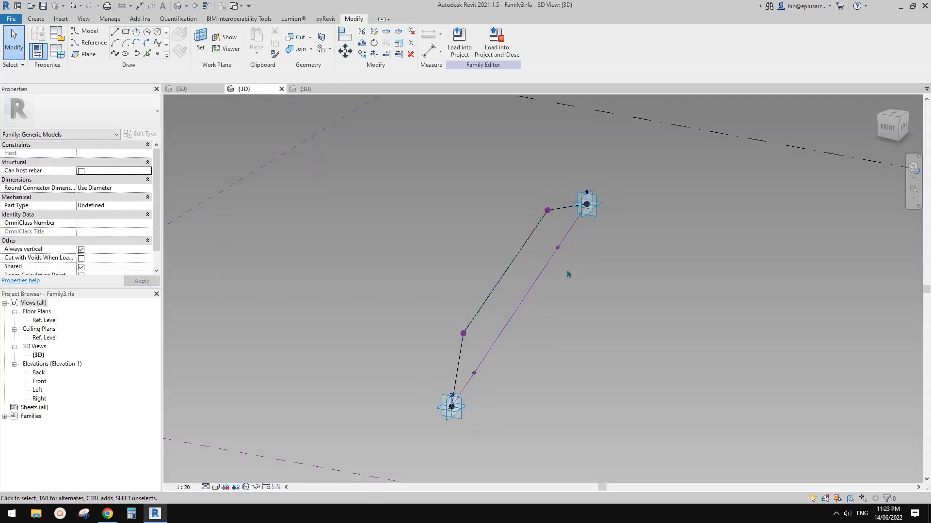
left_click(460, 48)
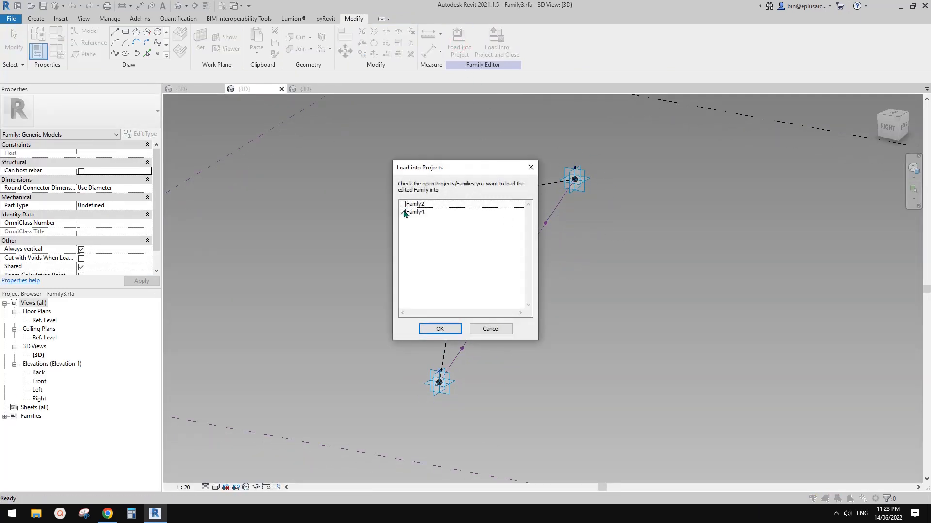
left_click(439, 329)
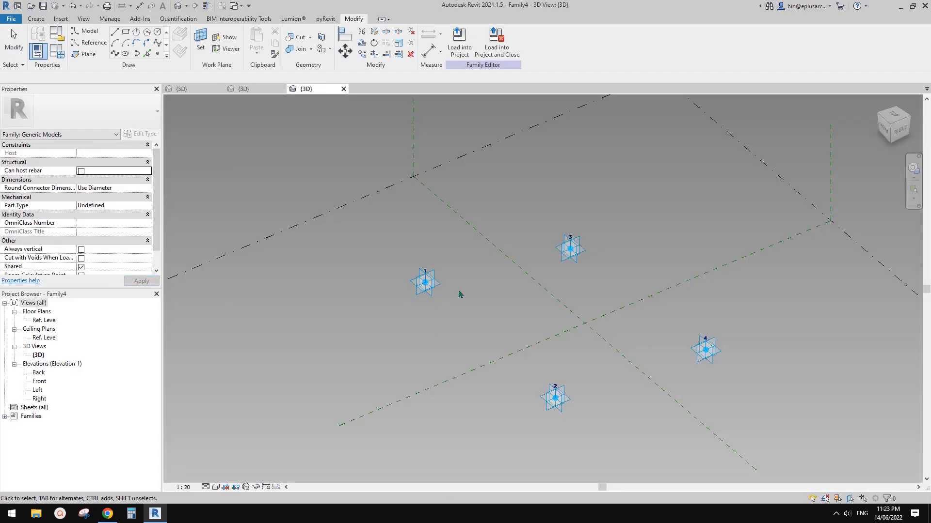
Step: Place the Family3 component twice, from adaptive point 1 to 2 and from point 3 to 4
left_click(46, 20)
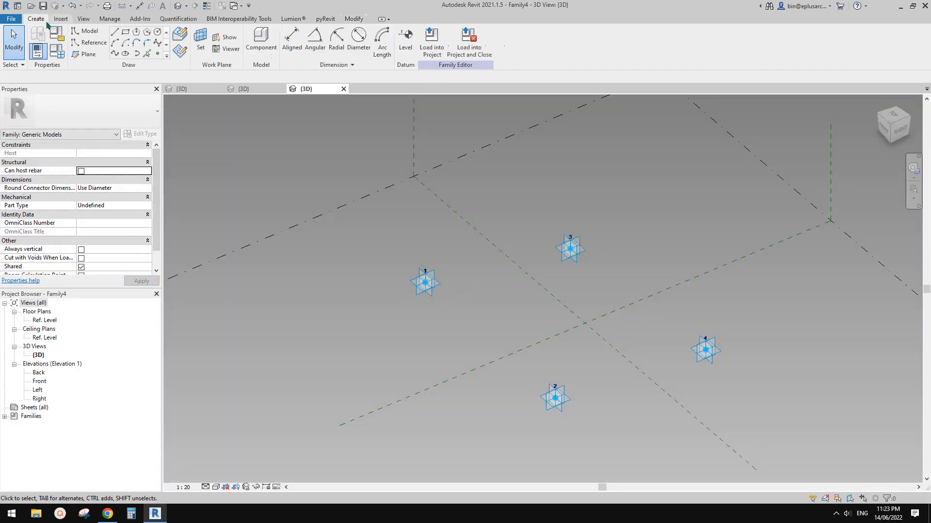
left_click(261, 39)
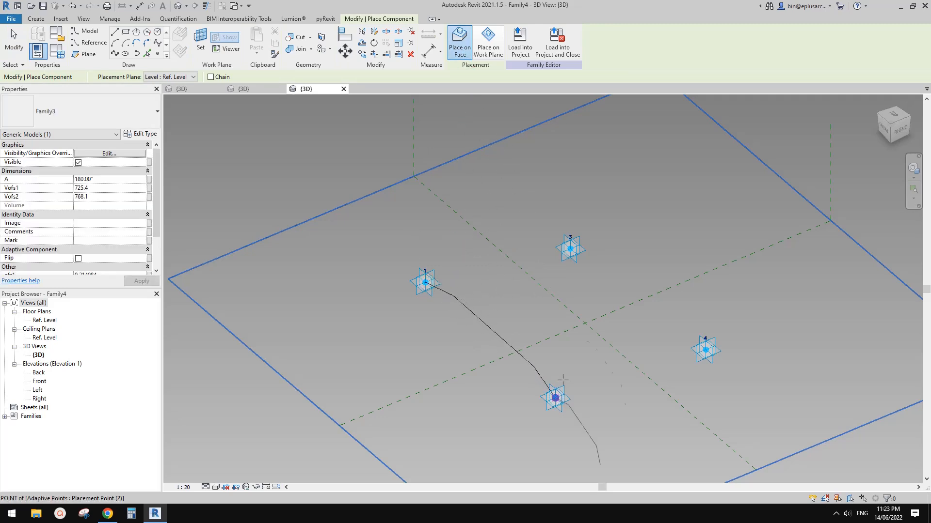
left_click(570, 249)
key("Escape")
Step: Test how the second profile follows by moving adaptive point 3 next to point 1, and undo the move
middle_click_drag(592, 386, 591, 377, "shift")
left_click(708, 371)
middle_click_drag(706, 365, 572, 272, "shift")
left_click_drag(572, 273, 408, 294)
middle_click_drag(532, 306, 527, 343, "shift")
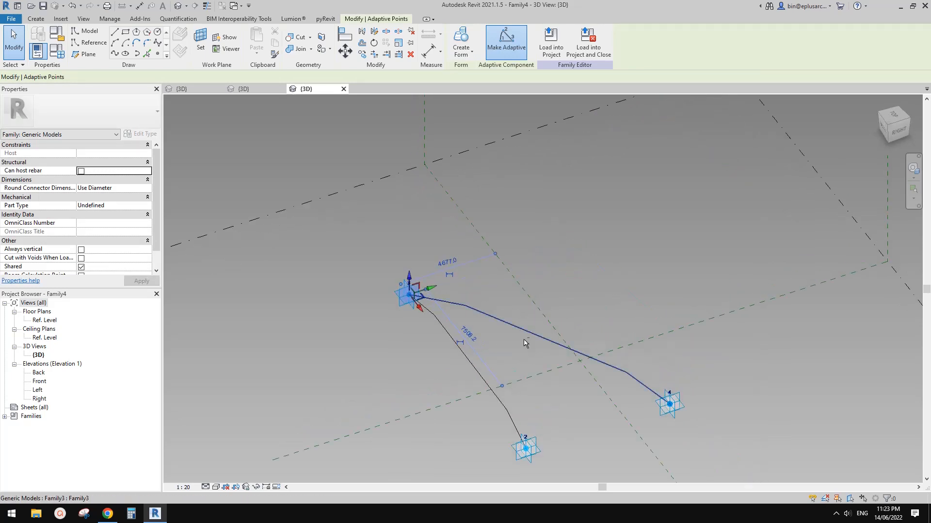
key("ctrl+z")
Step: Create a surface form between the short profile segments that start at adaptive points 1 and 3
left_click_drag(583, 269, 570, 247)
left_click(559, 295)
middle_click_drag(558, 303, 488, 305, "shift")
scroll(546, 313, "up", 1)
left_click(467, 295)
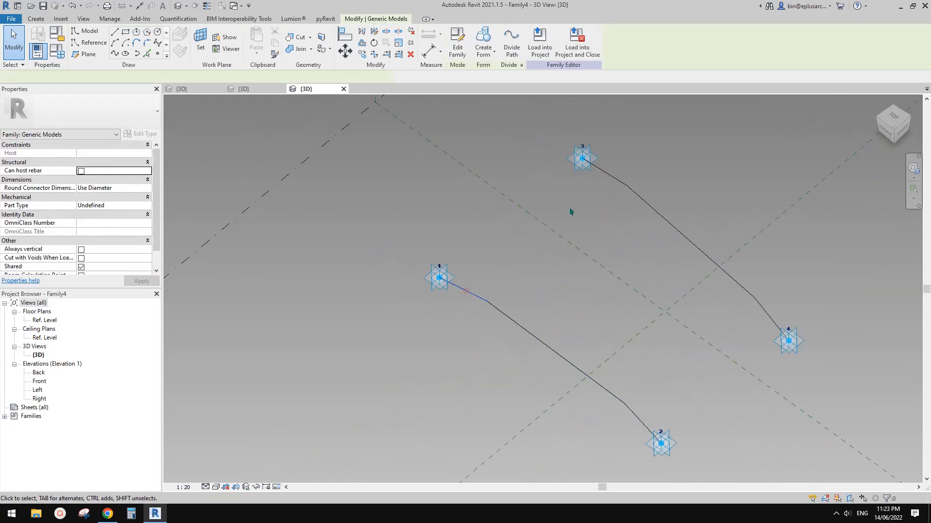
left_click(607, 175, "ctrl")
middle_click_drag(576, 212, 542, 214)
left_click(482, 34)
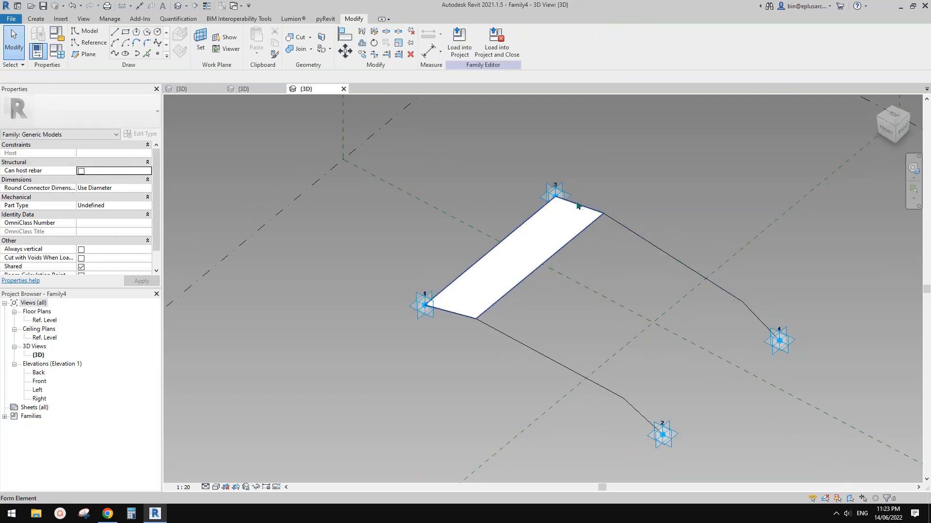
Step: Create a second surface form between the long middle segments of the two folded profiles
middle_click_drag(621, 297, 604, 290)
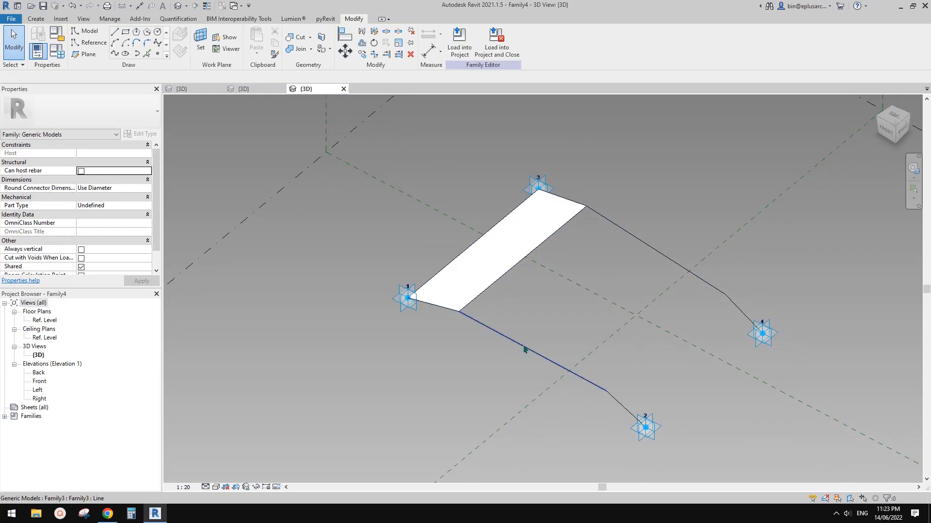
left_click(524, 348)
left_click(623, 233, "ctrl")
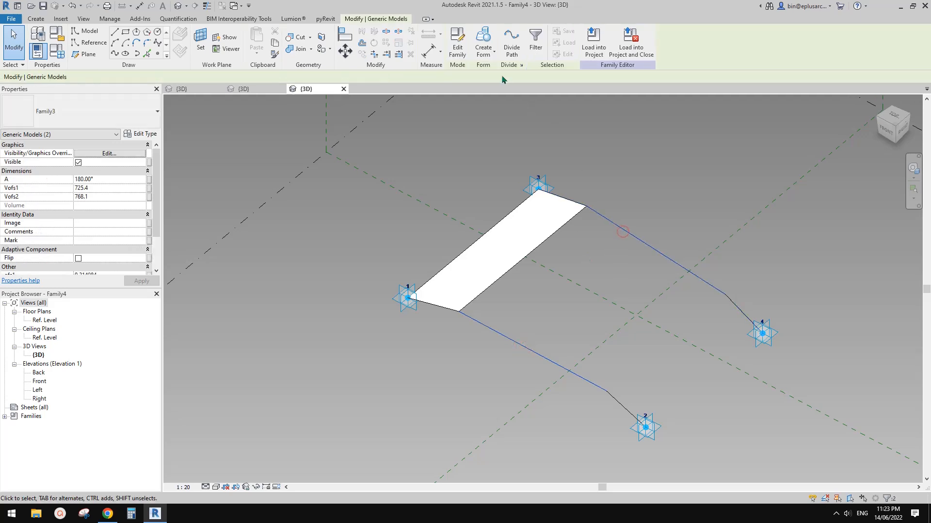
left_click(488, 43)
middle_click_drag(617, 220, 662, 297, "shift")
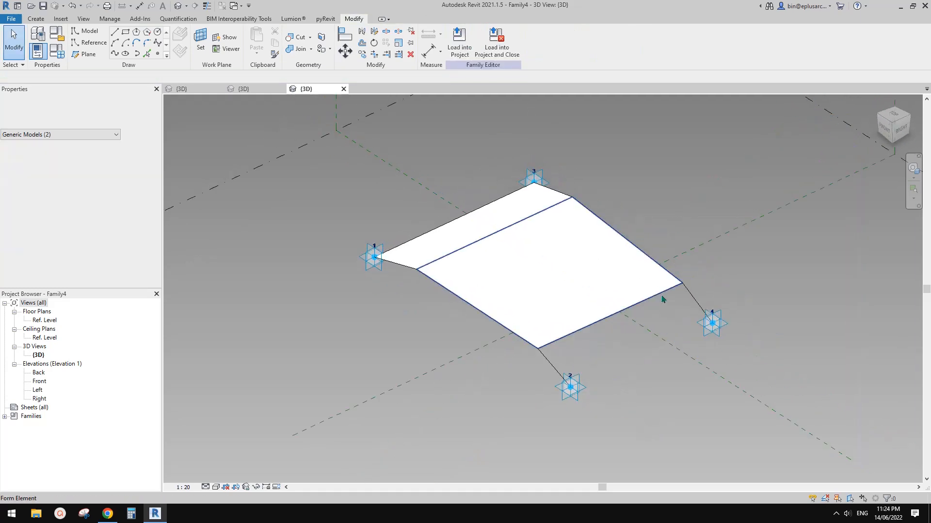
key("Escape")
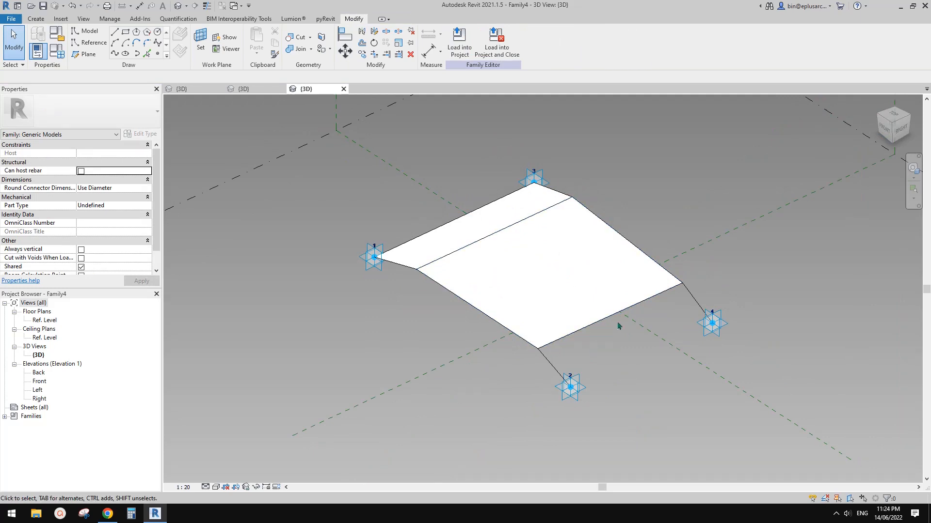
Step: Temporarily hide the large middle surface between the two profiles
middle_click_drag(605, 347, 577, 380, "shift")
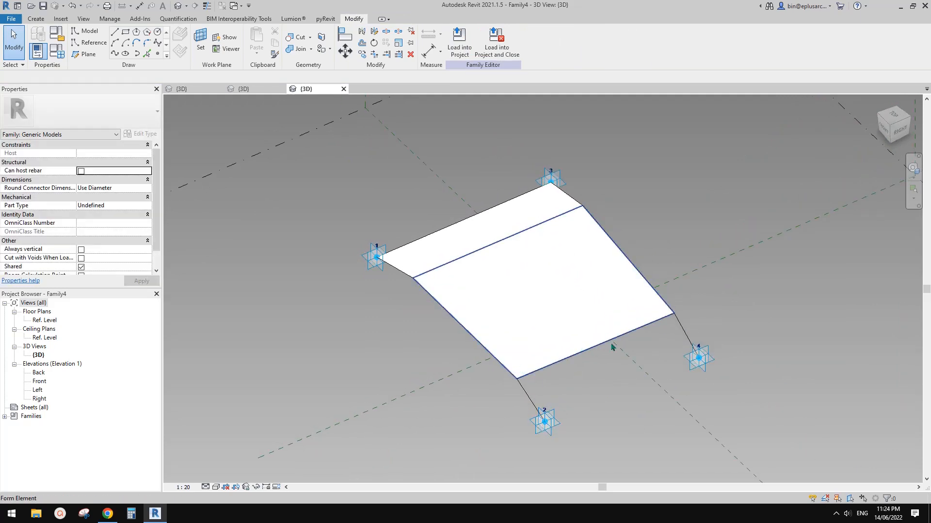
middle_click_drag(596, 345, 581, 333)
left_click(584, 310)
middle_click_drag(561, 295, 547, 298)
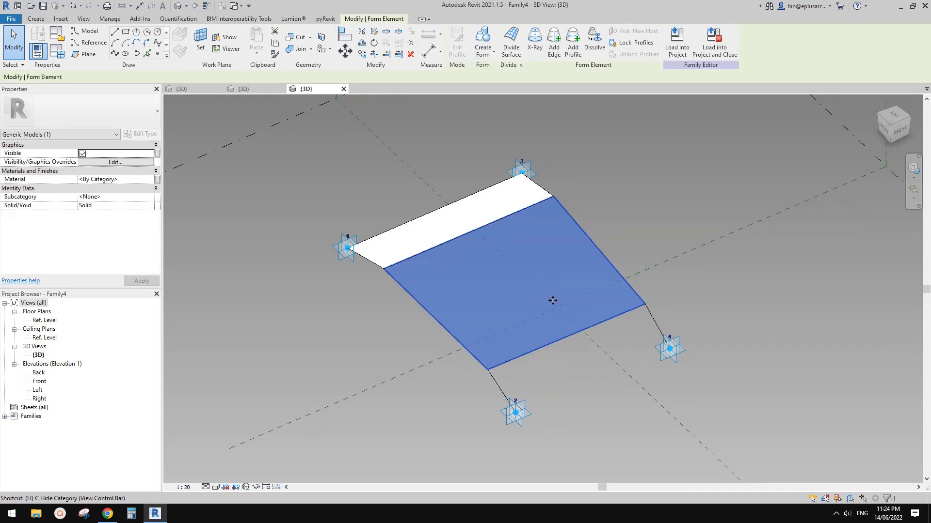
key("h")
middle_click_drag(477, 263, 470, 237)
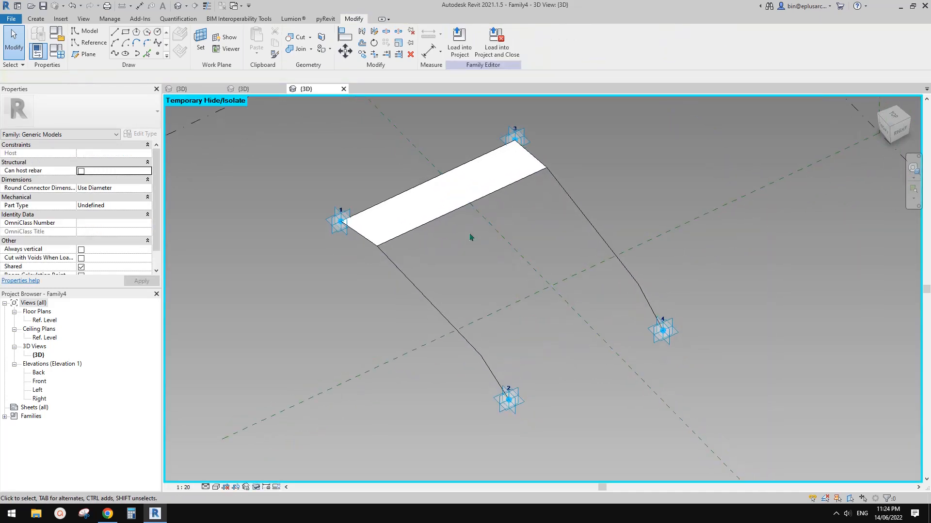
Step: Place a reference point on each profile's fold nearest adaptive points 2 and 4
middle_click_drag(568, 324, 578, 311)
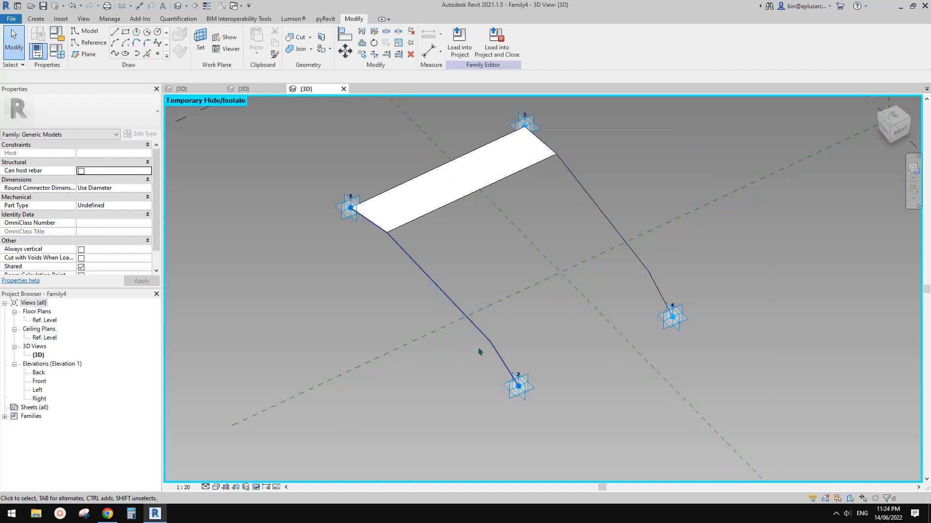
left_click(158, 54)
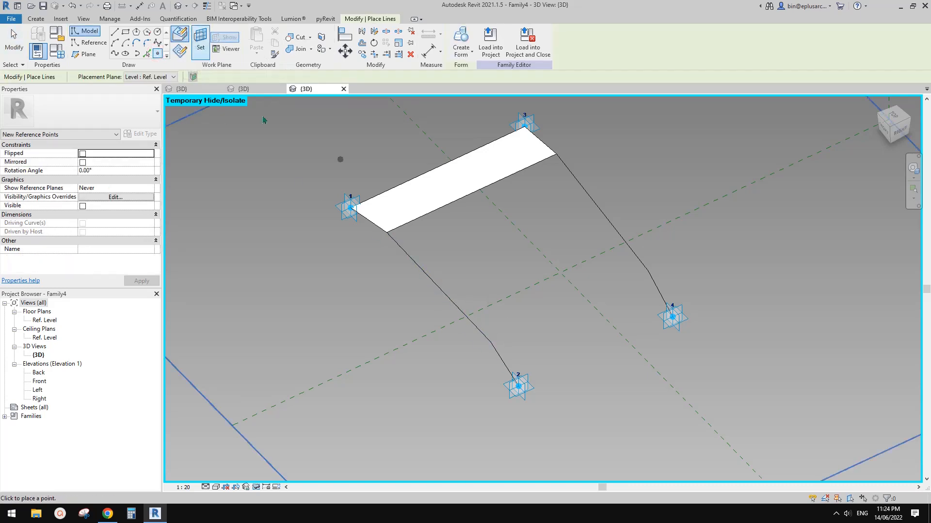
left_click(491, 343)
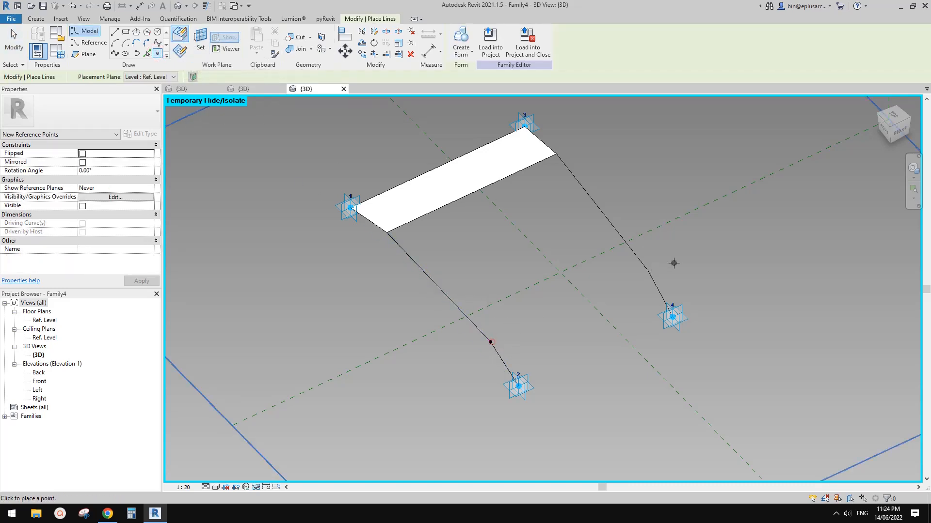
left_click(648, 271)
key("Escape")
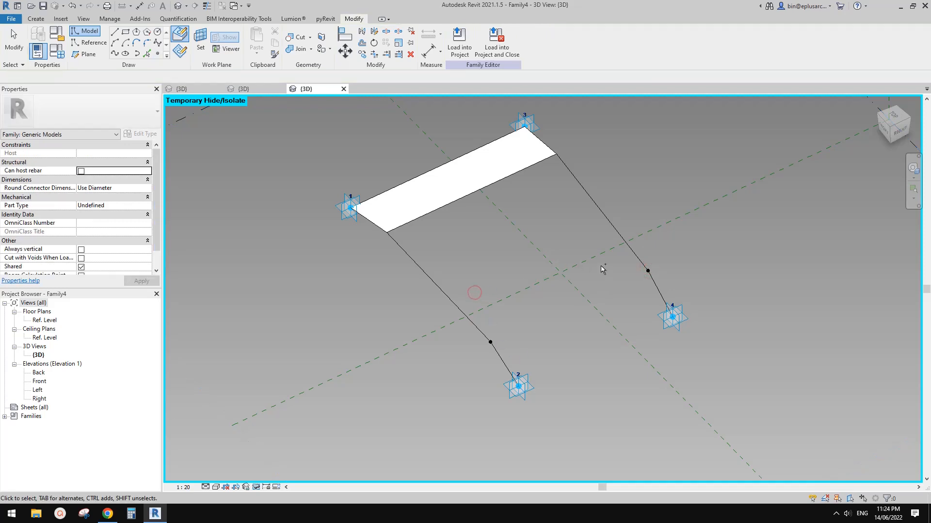
Step: Connect the two fold points with a spline through points and turn it into a reference line
left_click_drag(478, 270, 513, 360)
left_click_drag(589, 237, 657, 279, "ctrl")
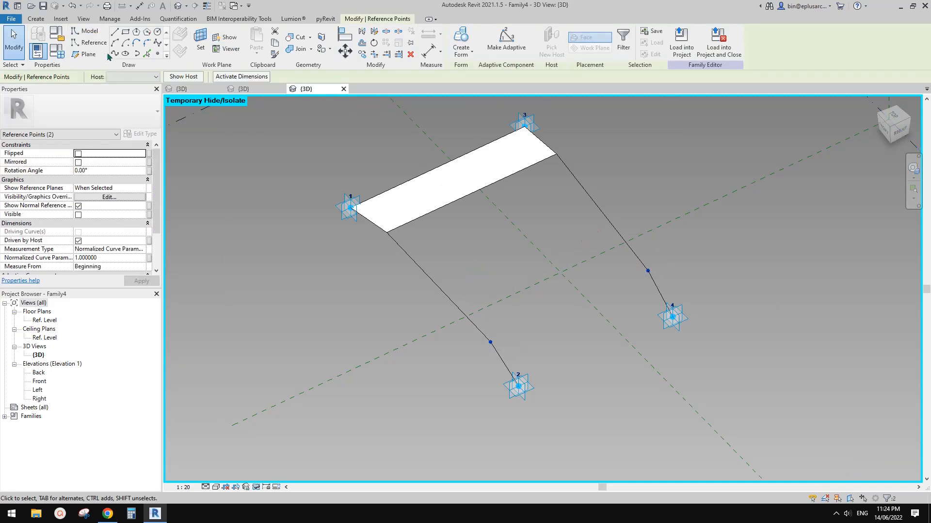
key("Escape")
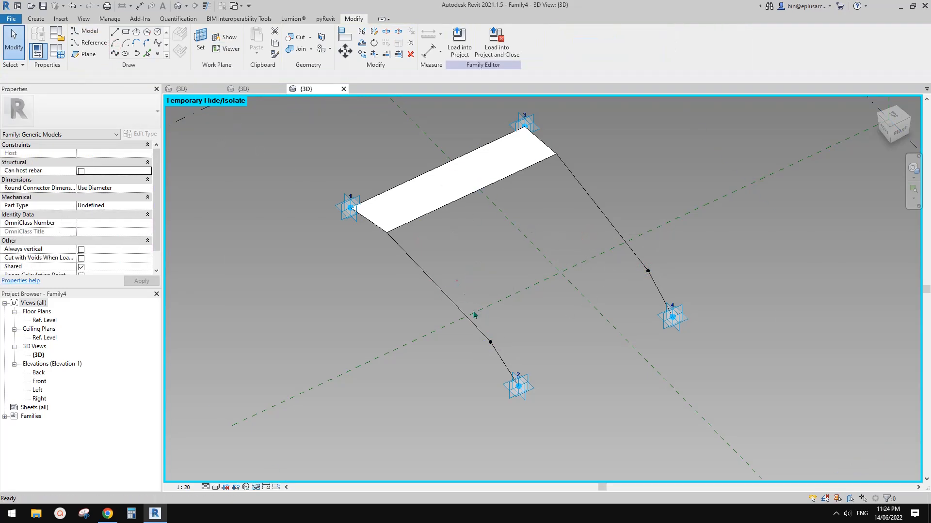
left_click_drag(567, 306, 662, 239, "ctrl")
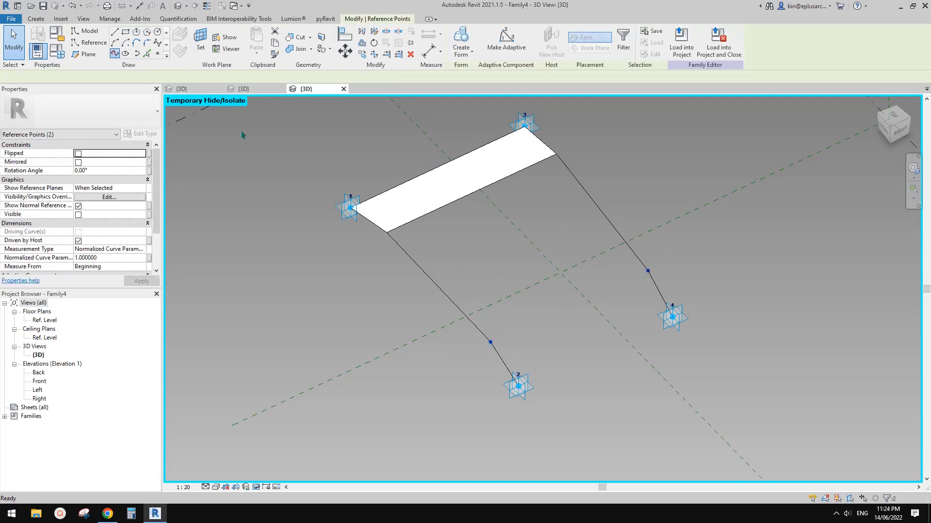
left_click(114, 53)
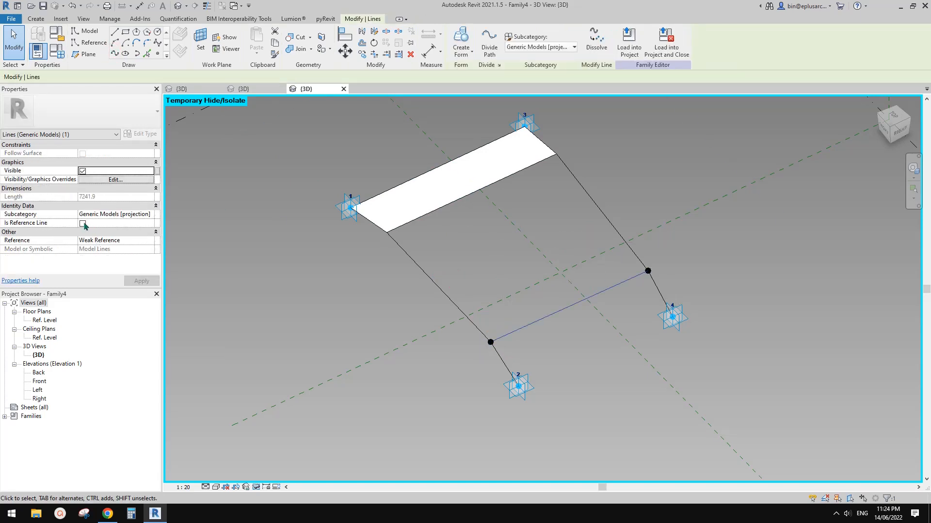
left_click(82, 224)
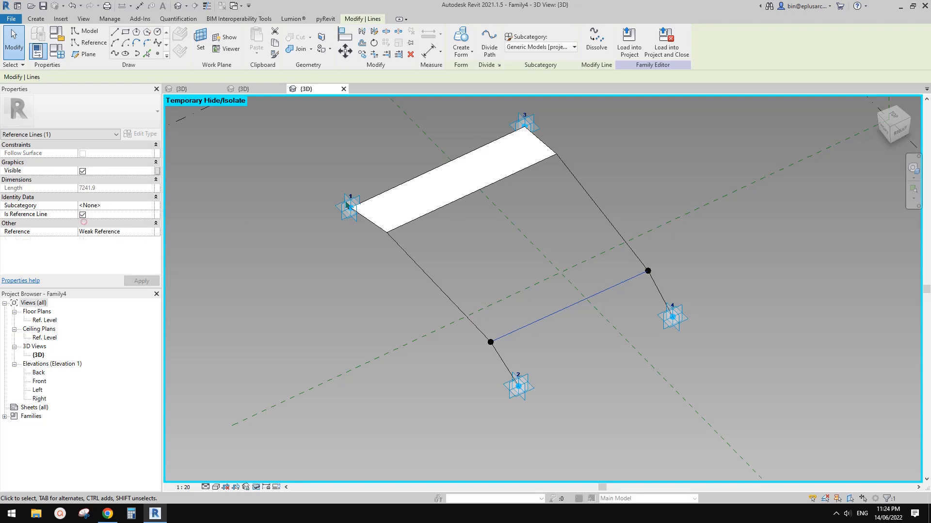
middle_click_drag(557, 257, 534, 254)
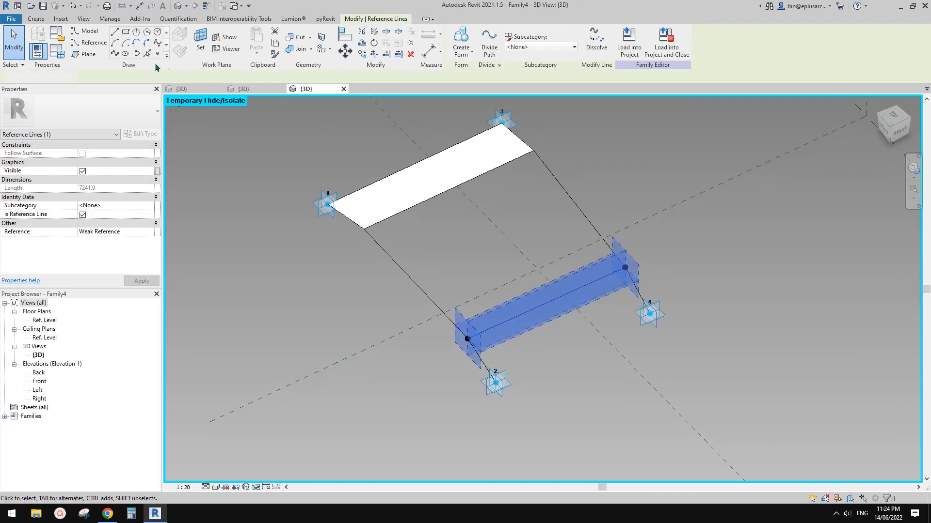
Step: Place a reference point near the middle of the reference line connecting the two fold points
left_click(158, 54)
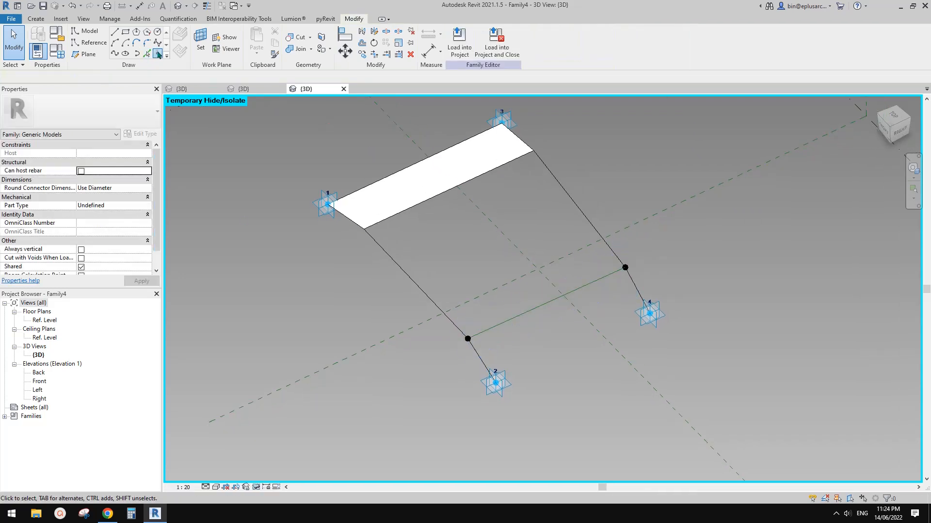
left_click(546, 303)
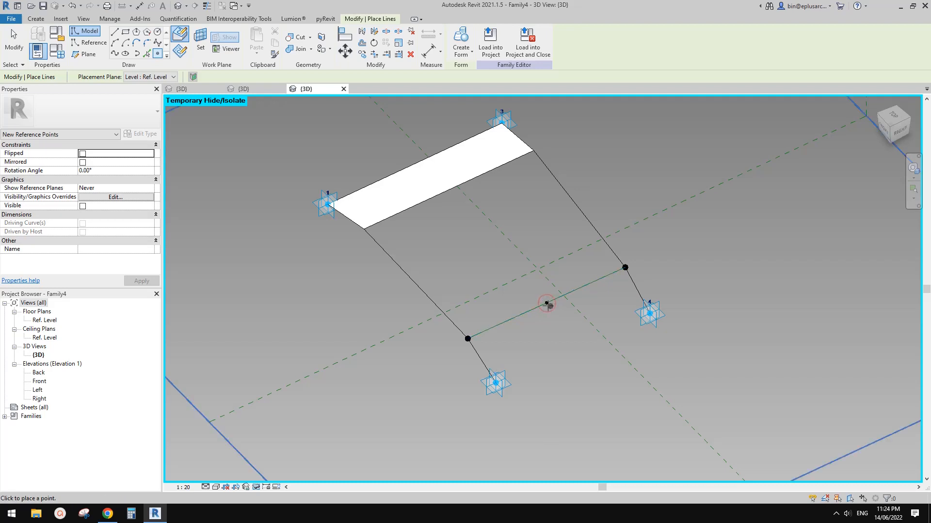
key("Escape")
key("Escape")
Step: Connect the middle point to adaptive points 2 and 4 with splines through points and turn both into reference lines
left_click_drag(456, 365, 524, 404)
left_click(117, 52)
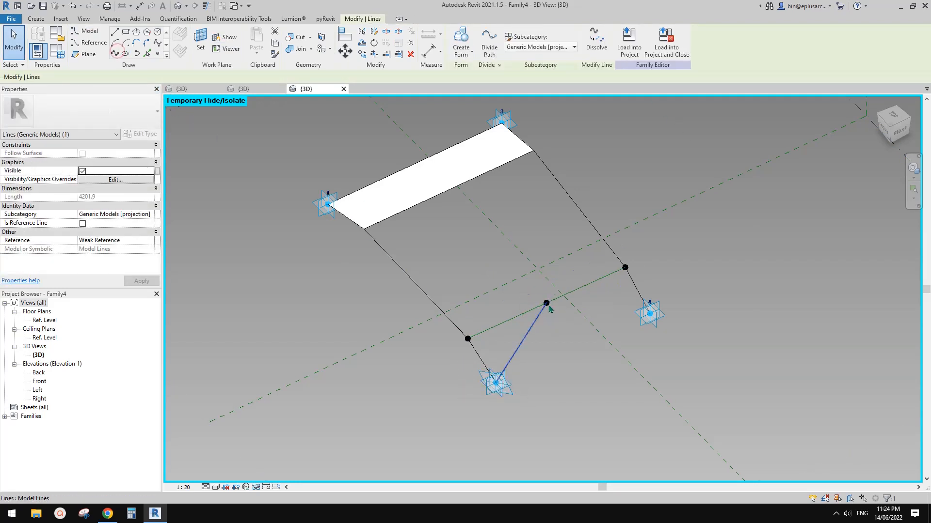
left_click(546, 303)
left_click(649, 314, "ctrl")
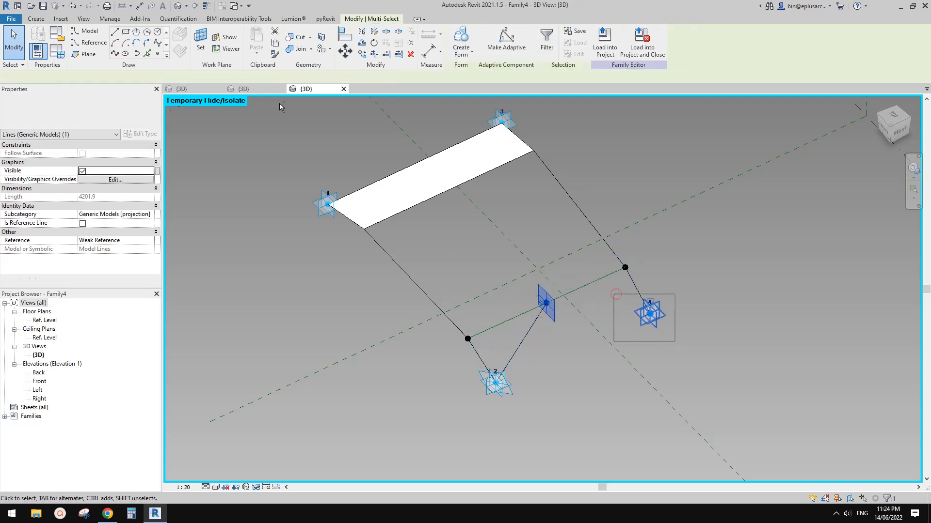
left_click(117, 53)
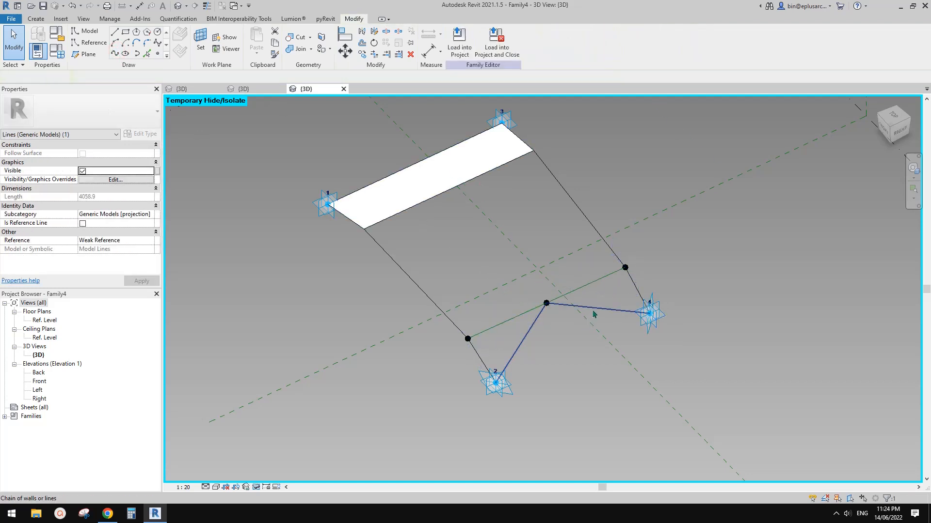
left_click(528, 328)
left_click(83, 224)
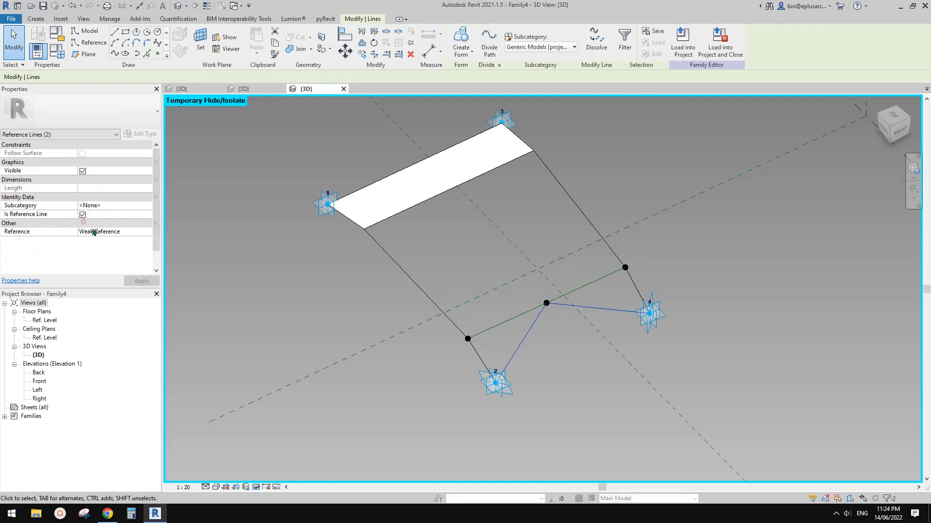
scroll(518, 293, "up", 2)
middle_click_drag(518, 293, 532, 242)
key("Escape")
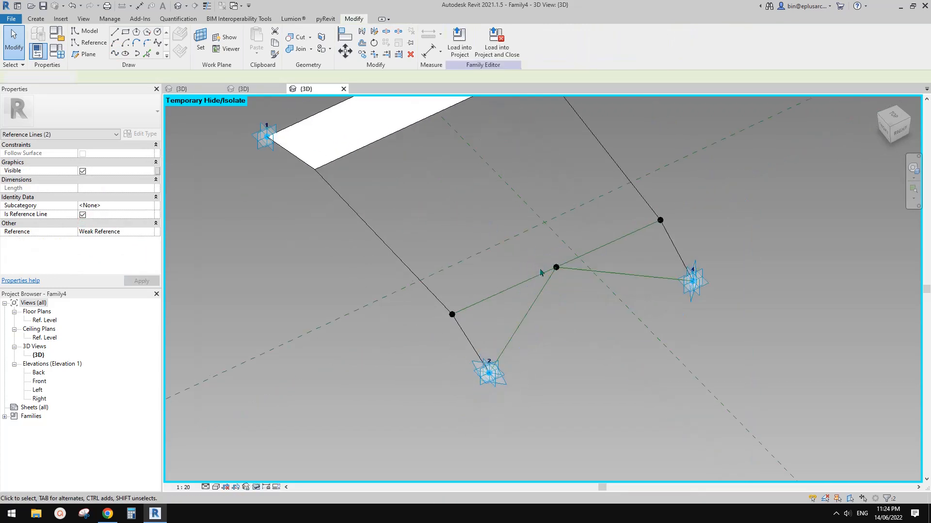
Step: Connect the fold point nearest adaptive point 2 to the middle point with a spline and turn it into a reference line
middle_click_drag(523, 288, 482, 317, "shift")
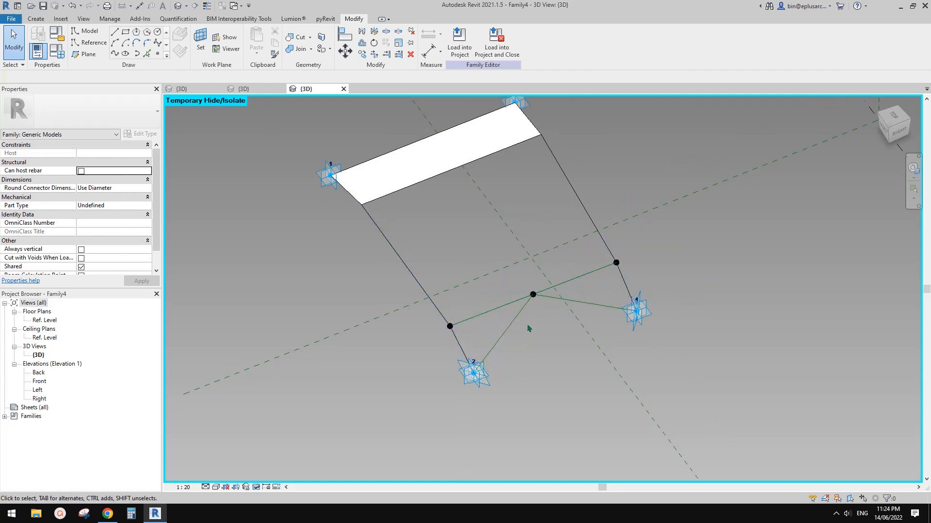
scroll(495, 326, "up", 2)
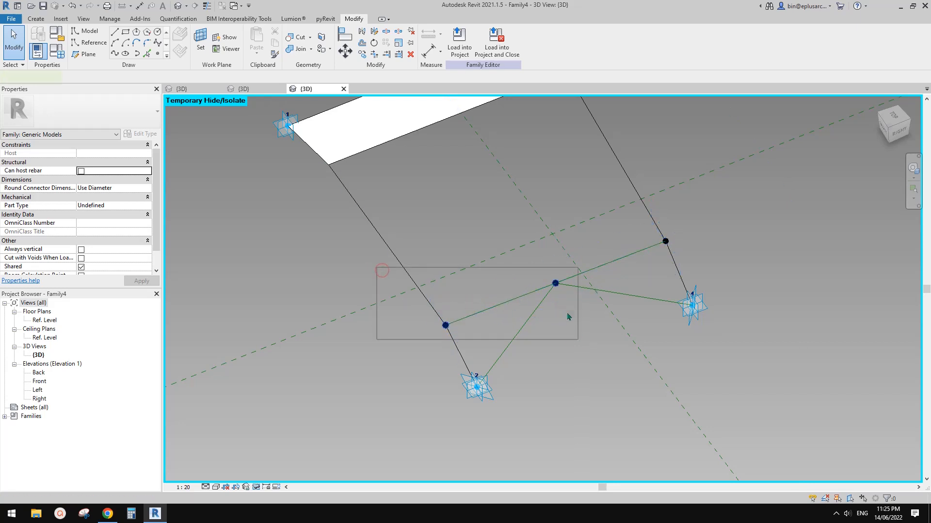
left_click_drag(568, 317, 578, 339)
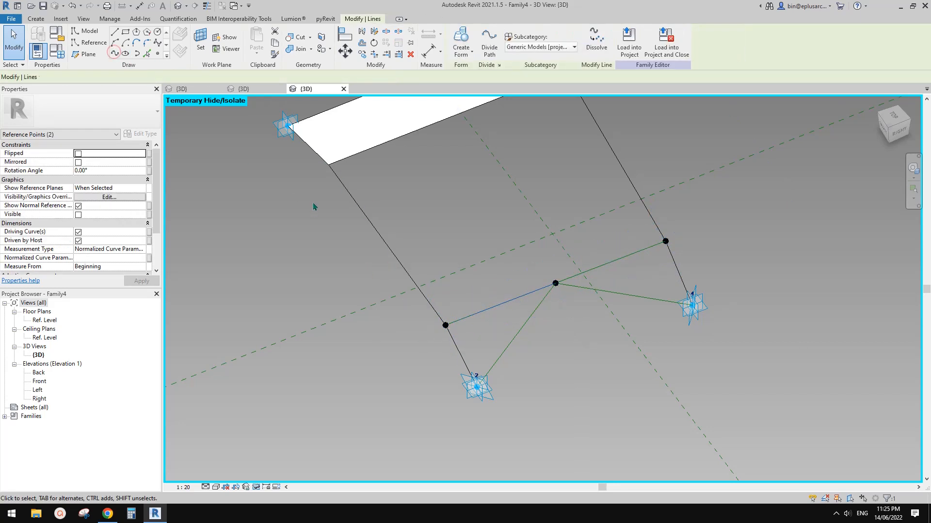
left_click(82, 224)
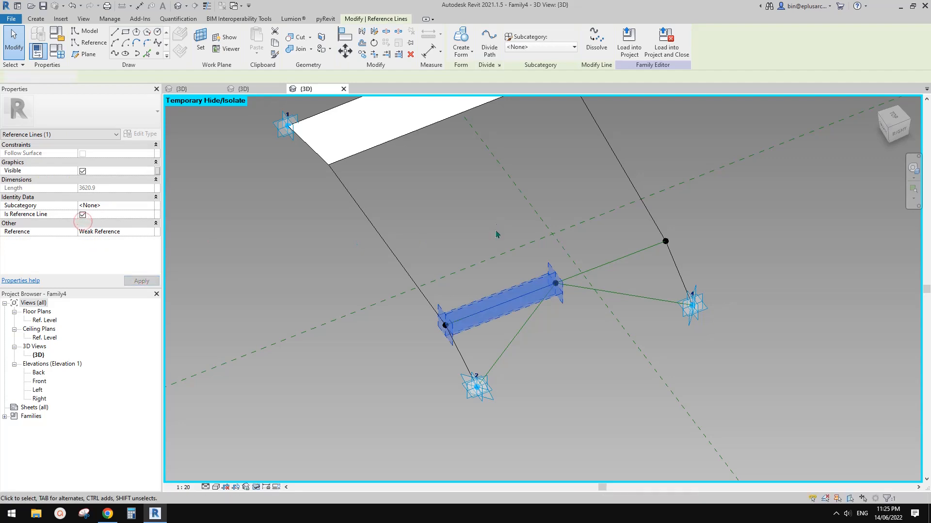
left_click(495, 235)
Step: Try to create a form from the two reference lines and the profile's end segment near adaptive point 2, and undo it
left_click(516, 300)
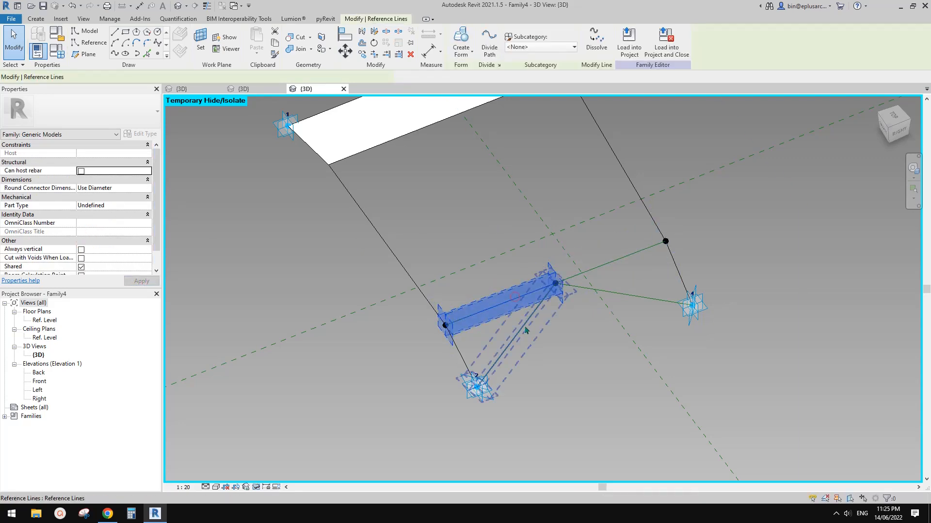
left_click(487, 355, "ctrl")
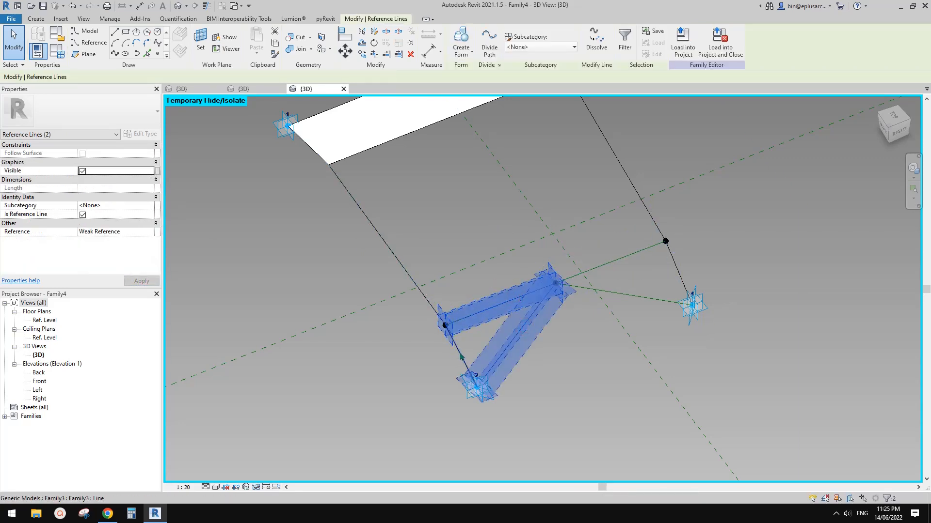
left_click(433, 318, "ctrl")
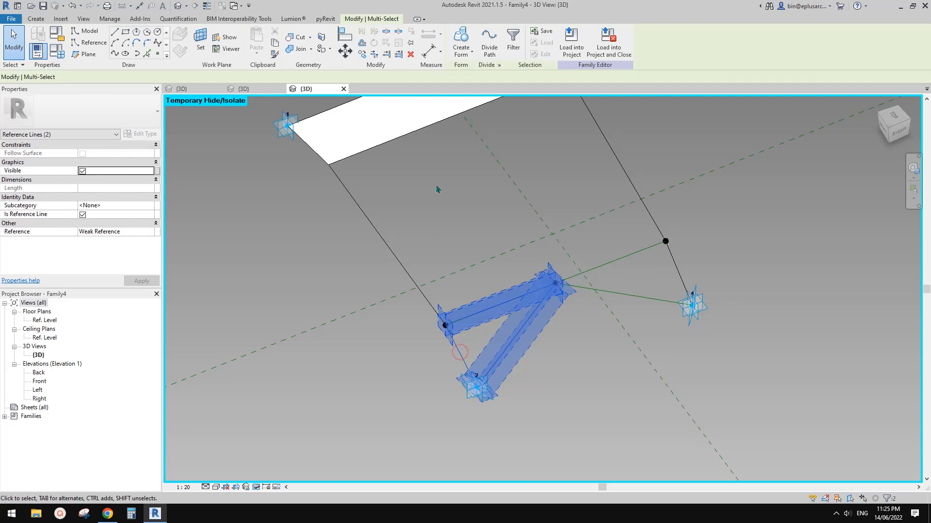
left_click(466, 41)
middle_click_drag(499, 344, 540, 325, "shift")
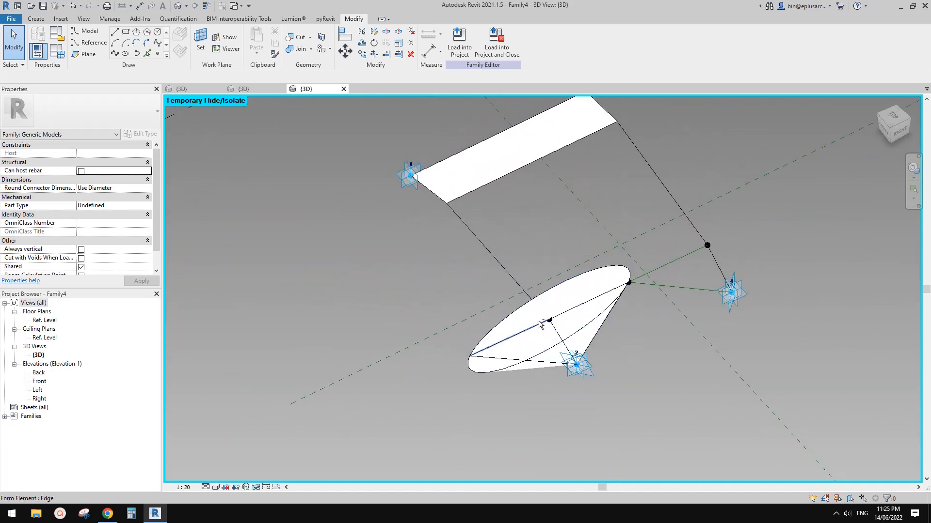
key("ctrl+z")
Step: Connect adaptive point 2 to its nearest fold point with a spline through points and turn it into a reference line
scroll(559, 332, "up", 2)
scroll(507, 331, "up", 3)
middle_click_drag(493, 343, 475, 316)
scroll(475, 316, "down", 1)
left_click_drag(395, 283, 537, 409)
left_click(115, 54)
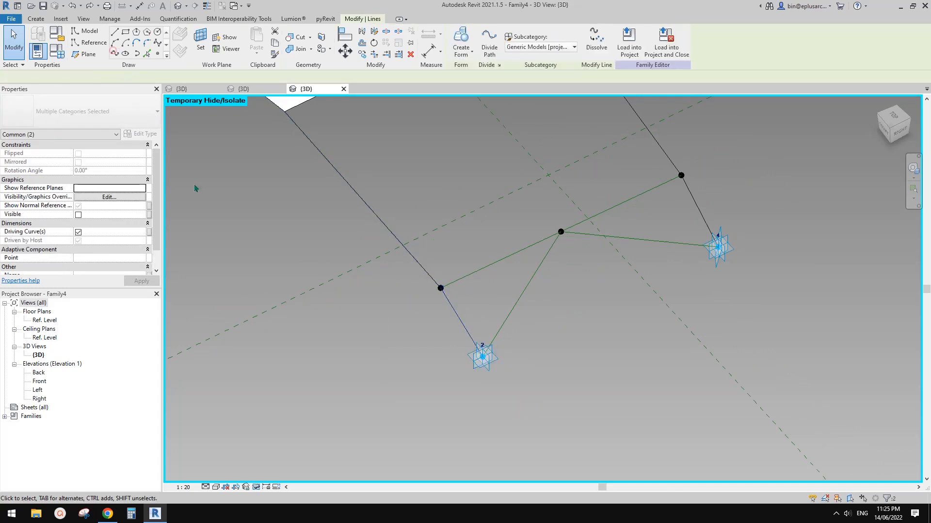
left_click(83, 225)
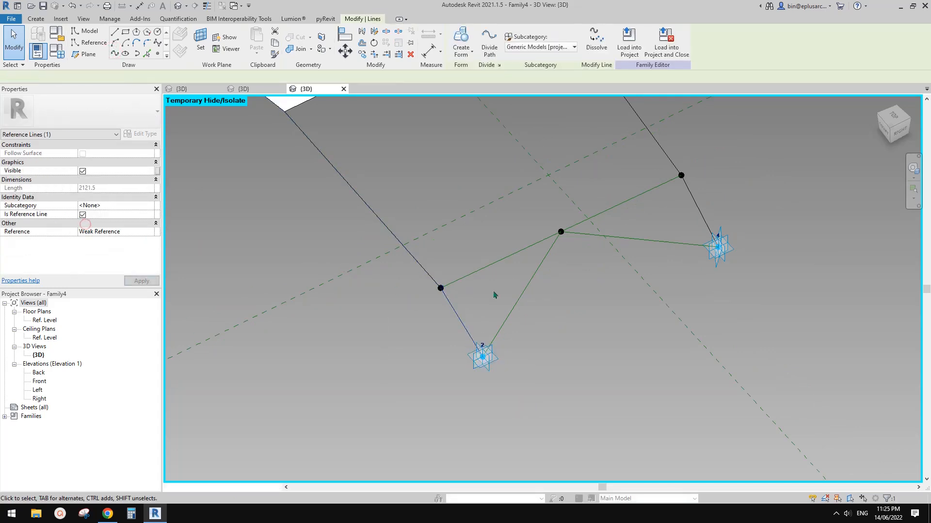
left_click(544, 297)
Step: Create a flat triangular surface form from the three reference lines around adaptive point 2
key("Tab")
left_click(459, 316)
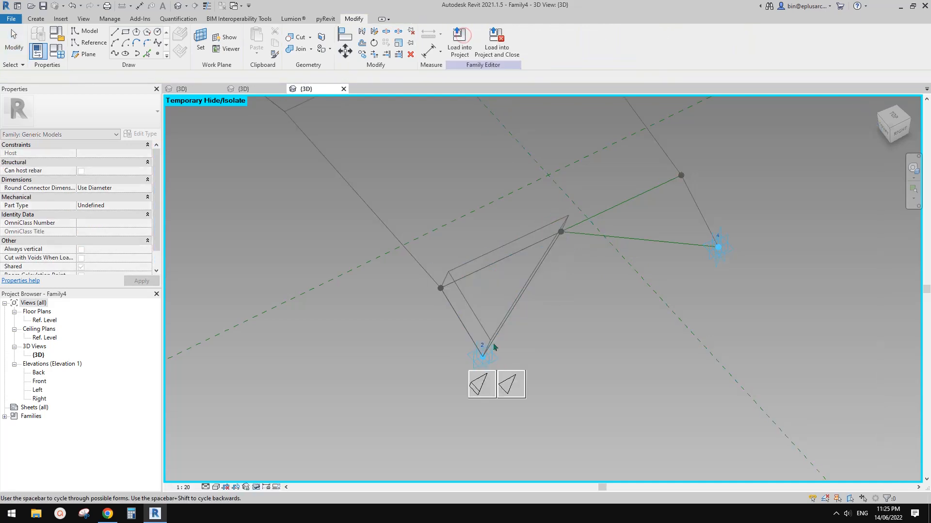
left_click(518, 388)
middle_click_drag(517, 387, 545, 314, "shift")
Step: Connect adaptive point 4 to its nearest fold point with a spline through points and turn it into a reference line
left_click_drag(494, 291, 592, 418)
left_click(156, 48)
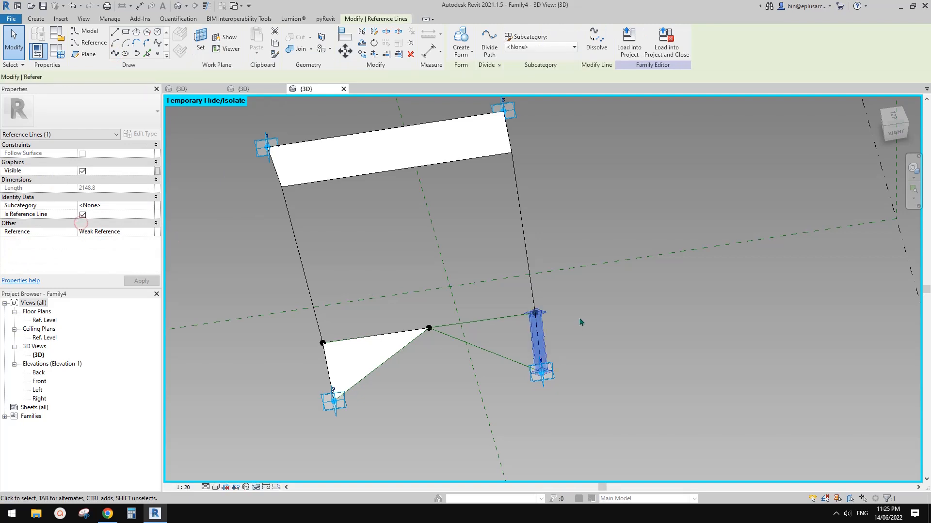
left_click(518, 327)
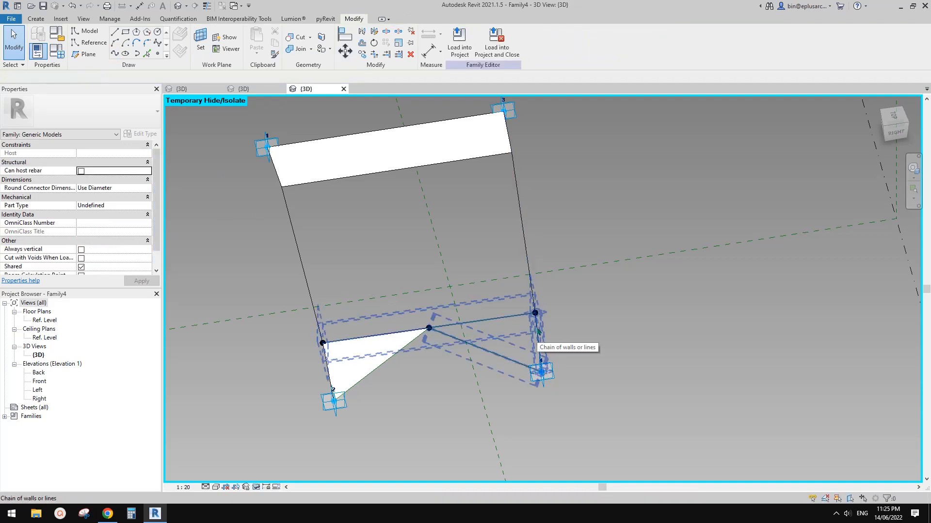
left_click(536, 333)
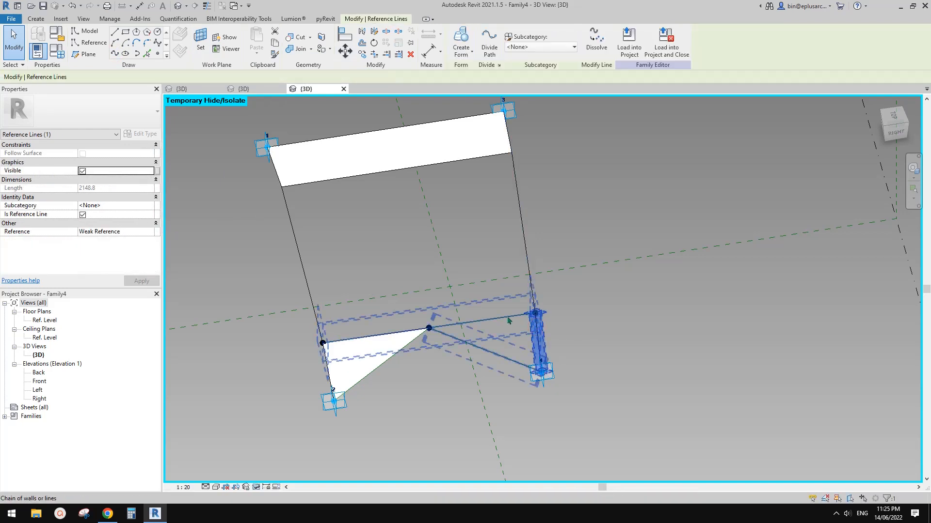
key("Tab")
key("Tab")
key("Escape")
Step: Connect the middle point to the fold point nearest adaptive point 4 with a spline and turn it into a reference line
left_click_drag(414, 303, 425, 322)
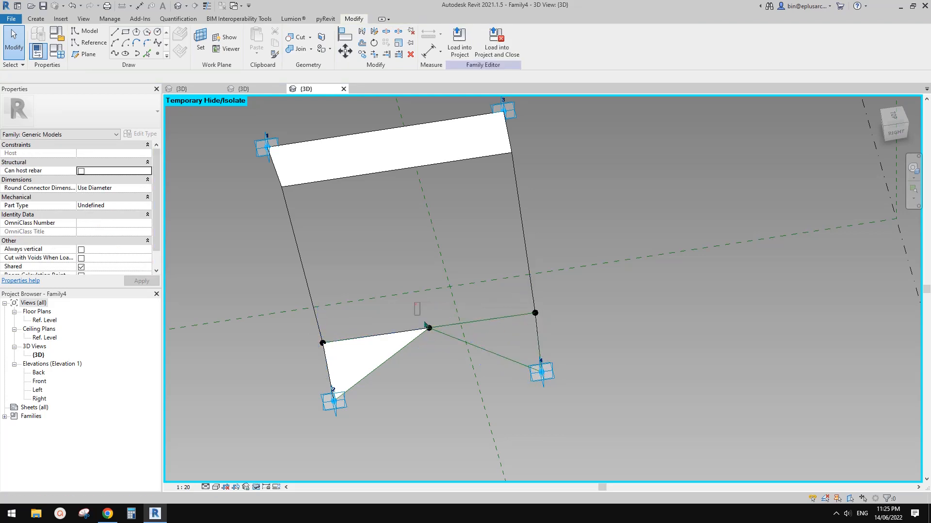
left_click_drag(507, 300, 563, 325, "ctrl")
left_click(115, 52)
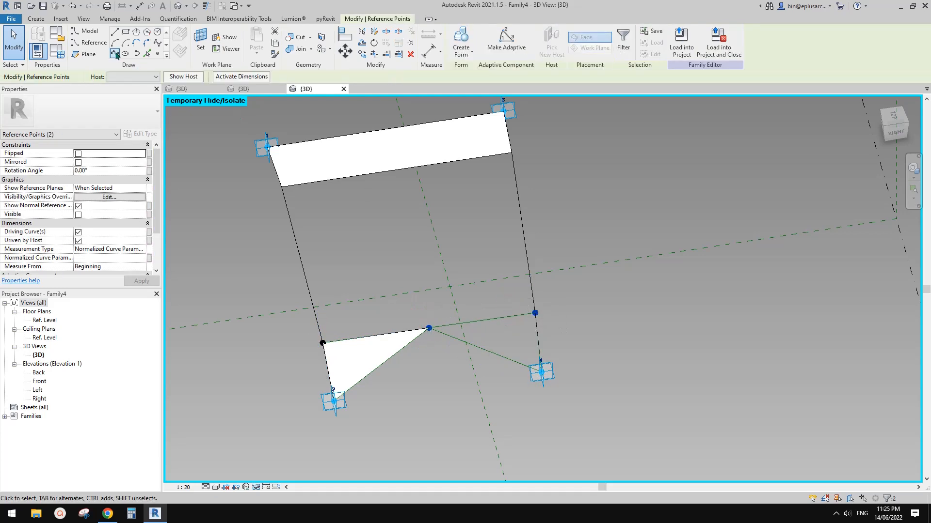
left_click(83, 223)
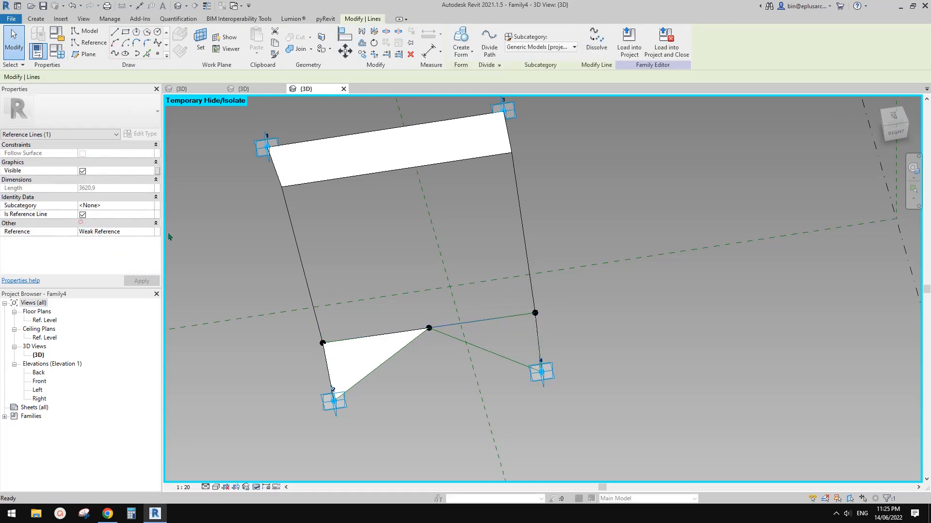
left_click(544, 306)
Step: Create a flat triangular surface form from the three reference lines around adaptive point 4 and restore the hidden middle surface
left_click(503, 322)
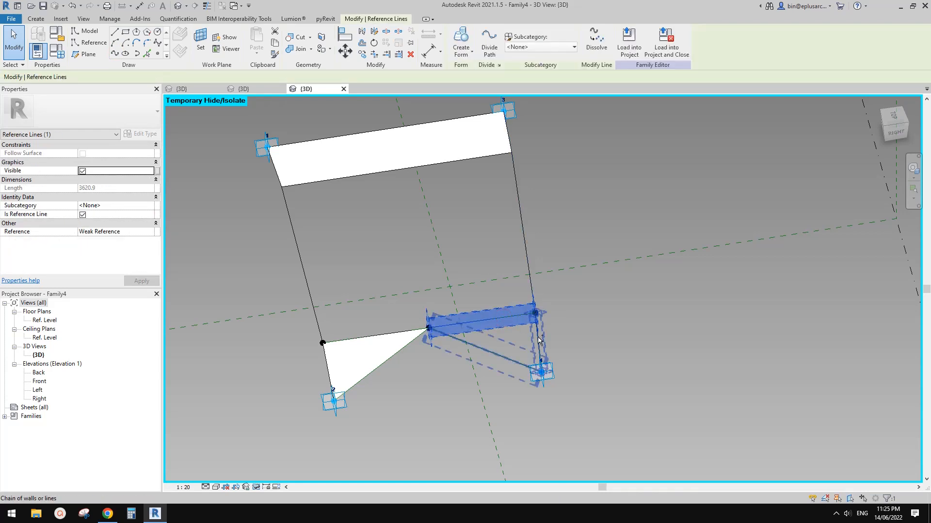
left_click(457, 40)
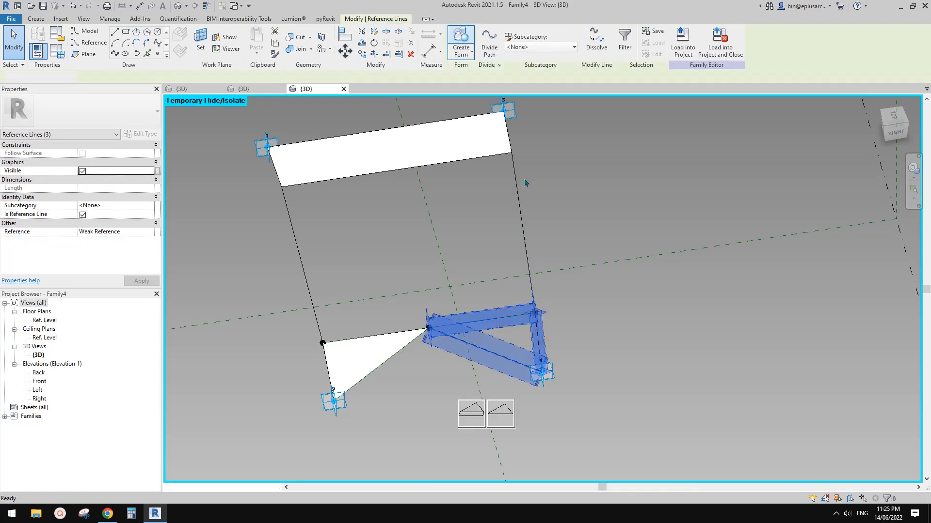
left_click(507, 406)
middle_click_drag(420, 237, 567, 290, "shift")
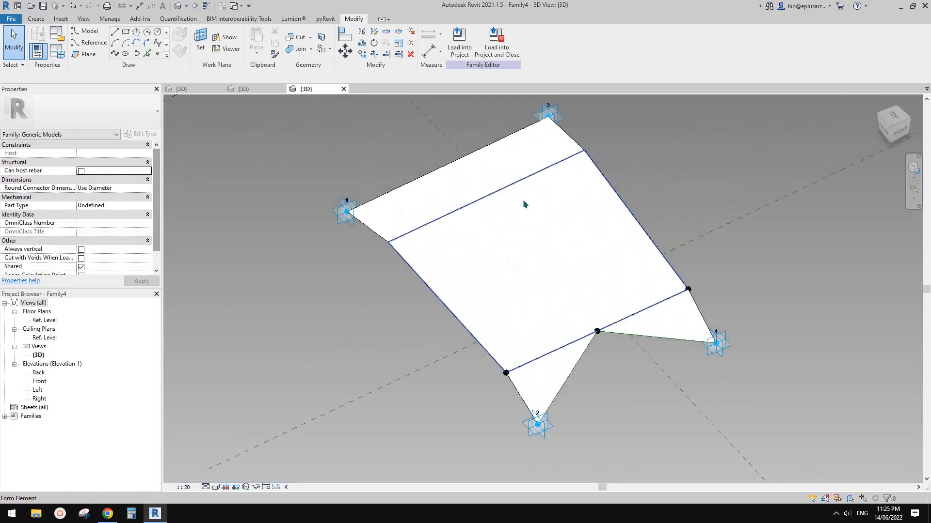
left_click(459, 44)
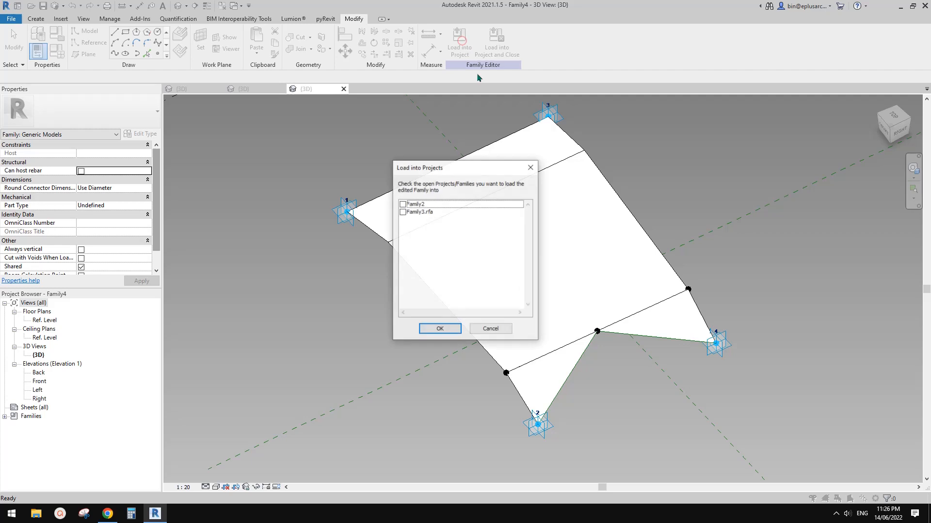
left_click(403, 212)
key("Return")
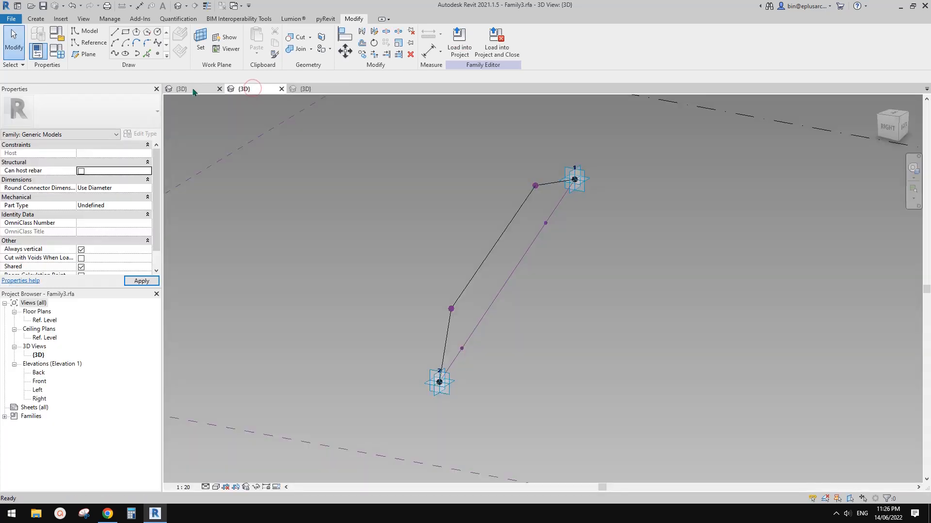
Step: Delete the repeater of folded Family3 profiles from the dome in Family2
left_click(193, 91)
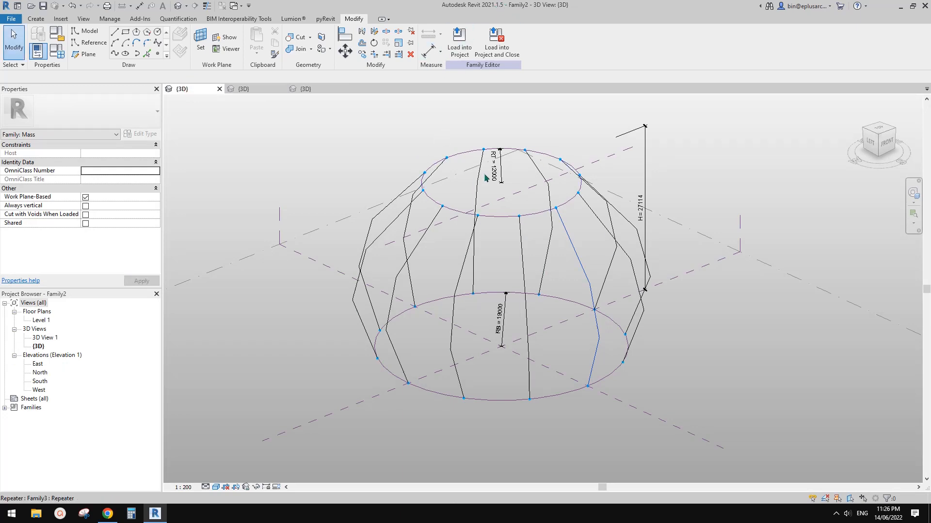
left_click(523, 267)
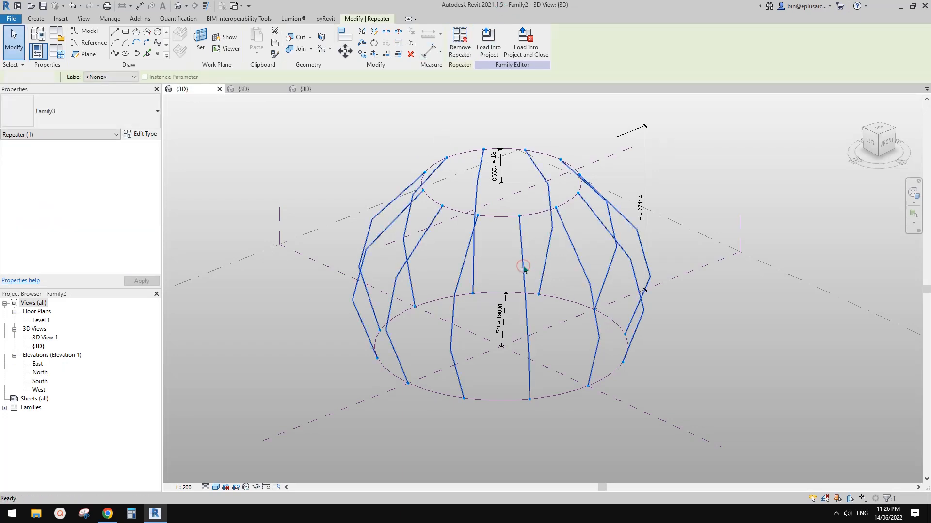
key("Delete")
Step: Load the Family4 panel family into Family2 only, ready for placement on the dome's circles
left_click(310, 90)
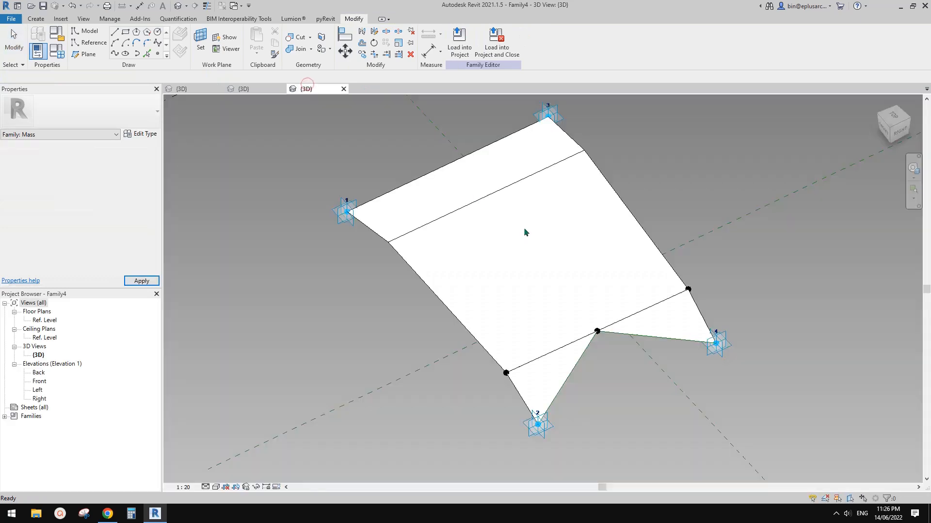
left_click(463, 54)
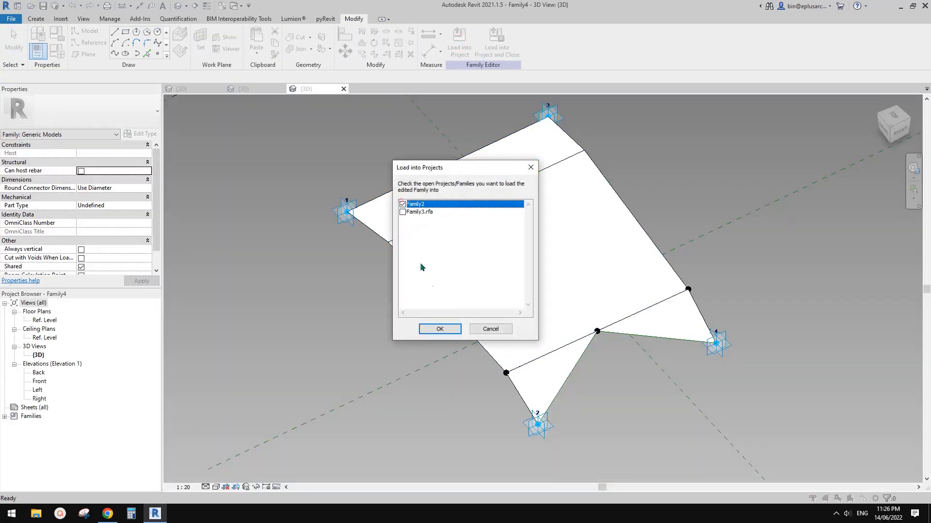
left_click(449, 331)
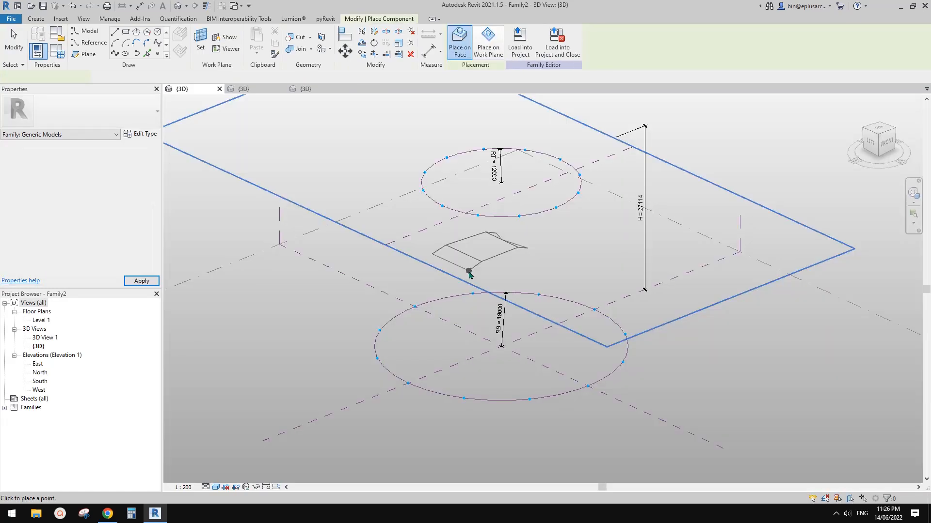
middle_click_drag(475, 272, 498, 315, "shift")
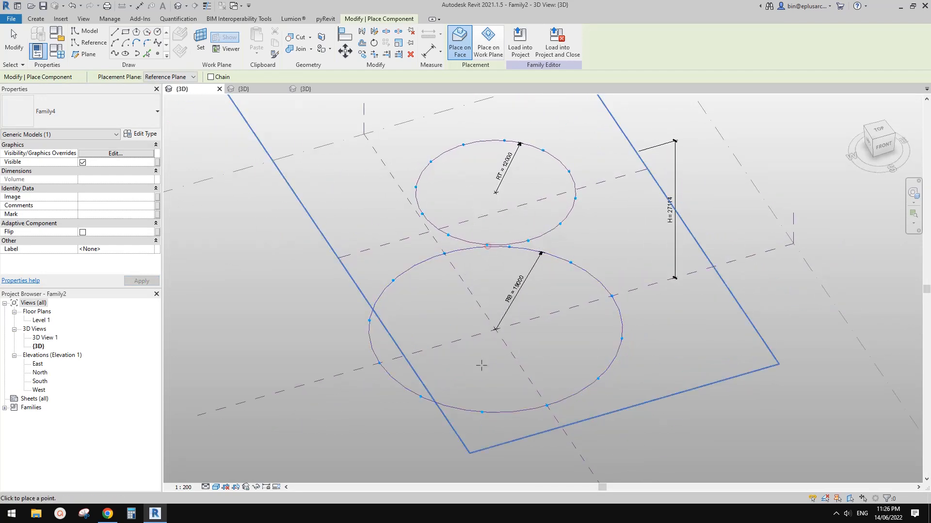
Step: Place one Family4 panel on two adjacent division points of the upper circle and the two matching points of the lower circle
left_click(483, 410)
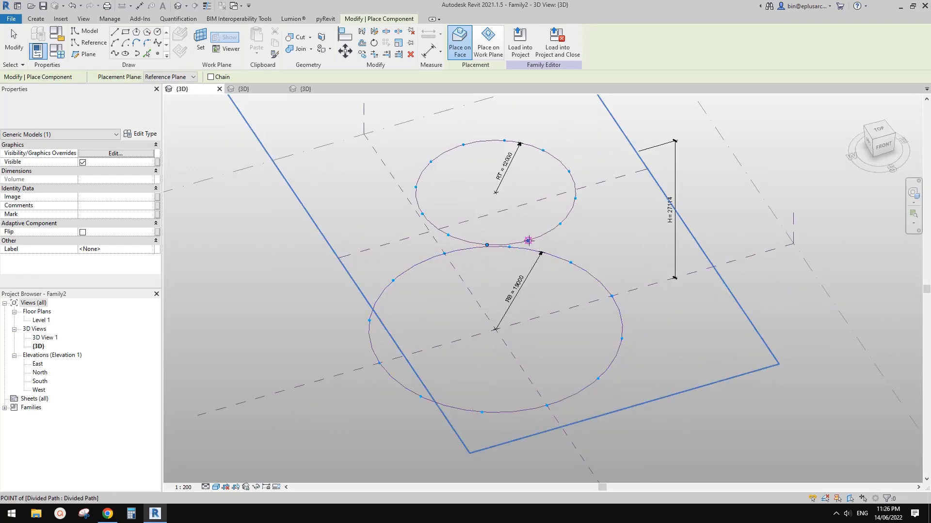
left_click(547, 406)
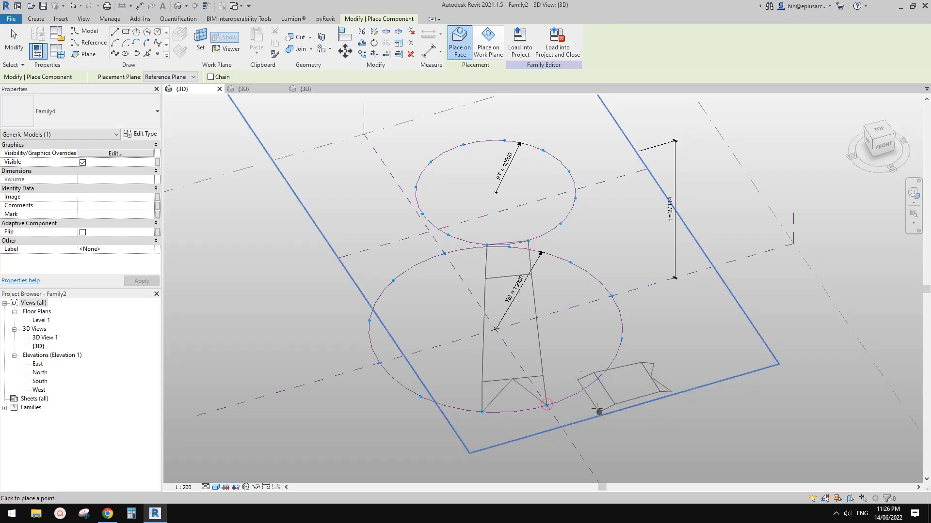
key("Escape")
Step: Flip the placed Family4 panel so its fold faces the other side of the dome
middle_click_drag(512, 366, 496, 295, "shift")
left_click(583, 260)
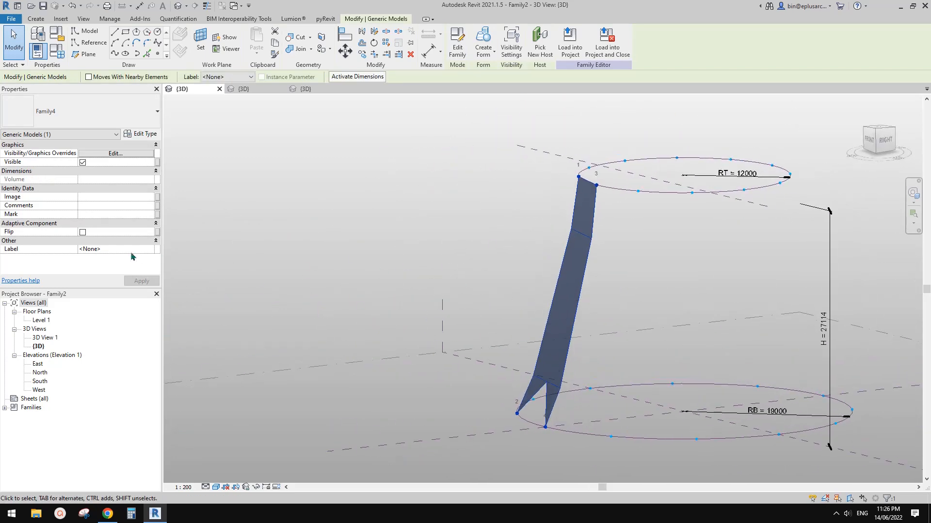
left_click(83, 233)
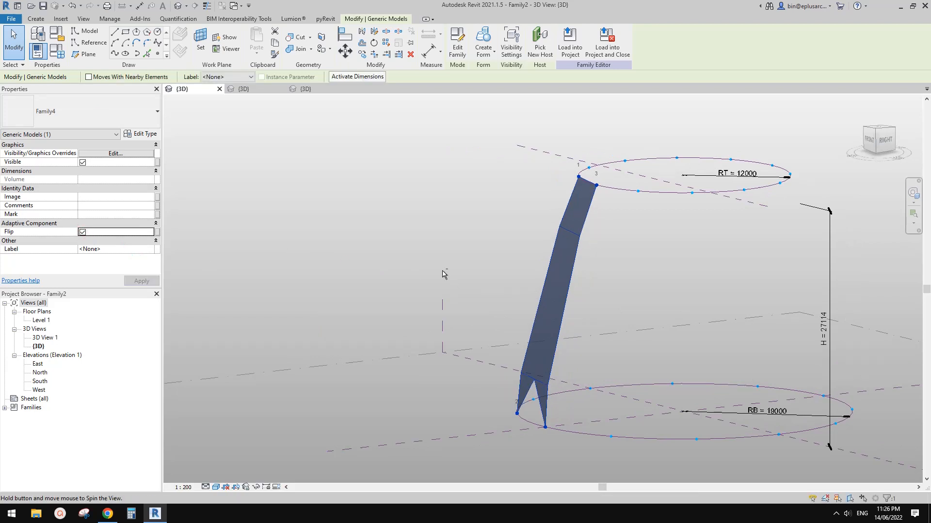
middle_click_drag(442, 275, 475, 274, "shift")
key("Escape")
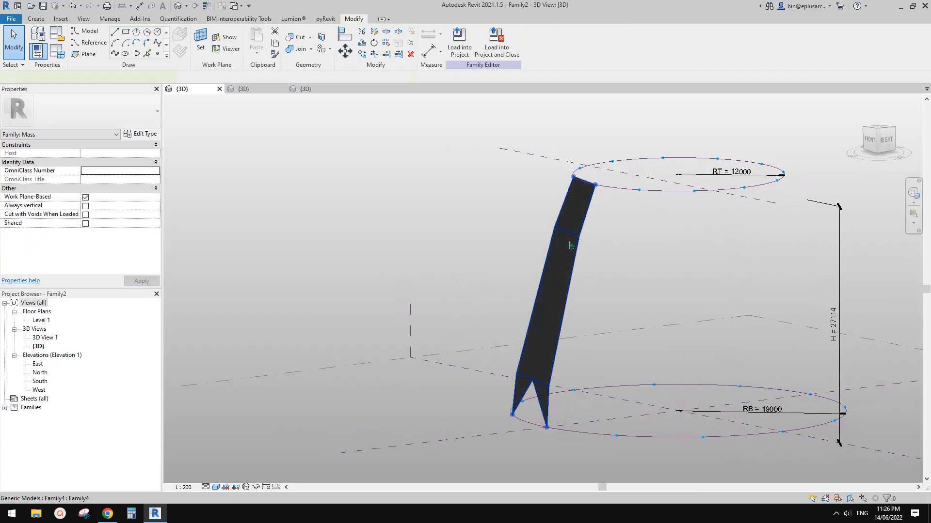
Step: Check the type properties of the Family3 profile nested in the placed panel
left_click(569, 245)
middle_click_drag(570, 245, 563, 249)
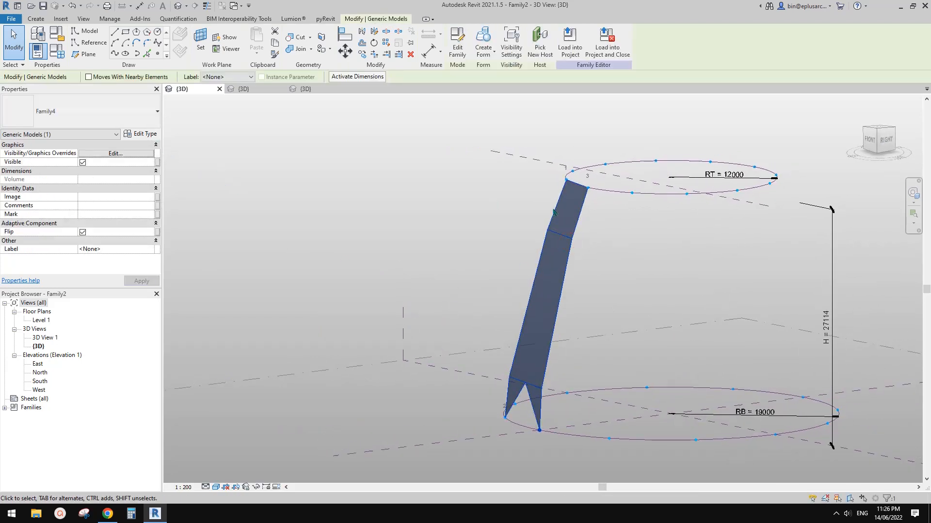
key("Escape")
left_click(583, 214)
middle_click_drag(580, 228, 600, 239, "shift")
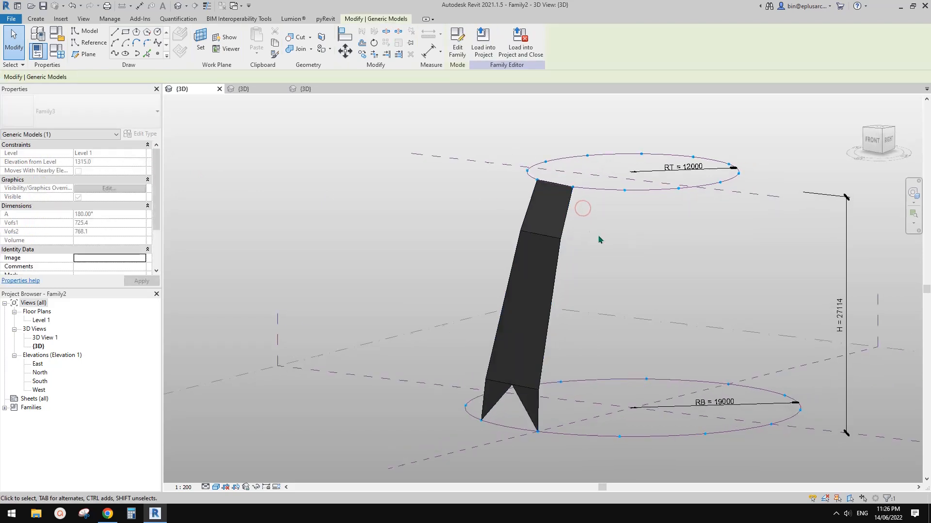
left_click(145, 134)
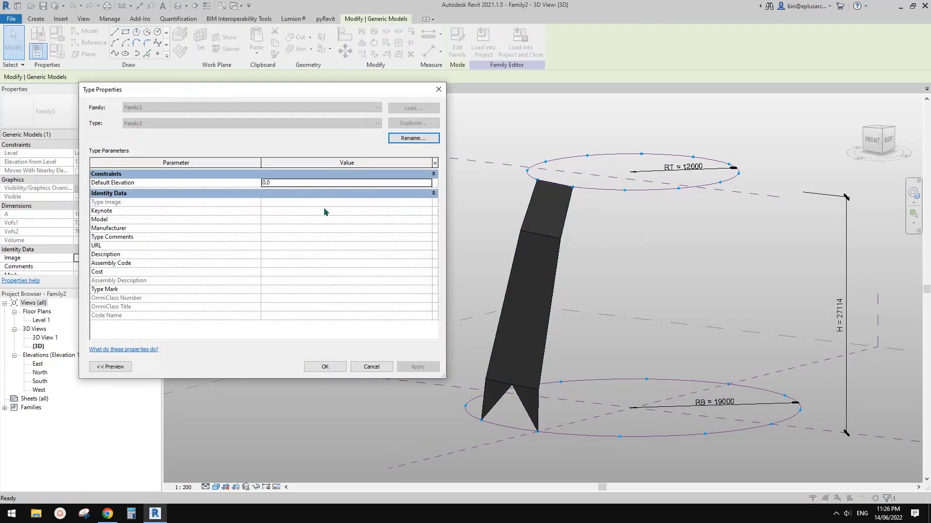
key("Escape")
left_click(580, 238)
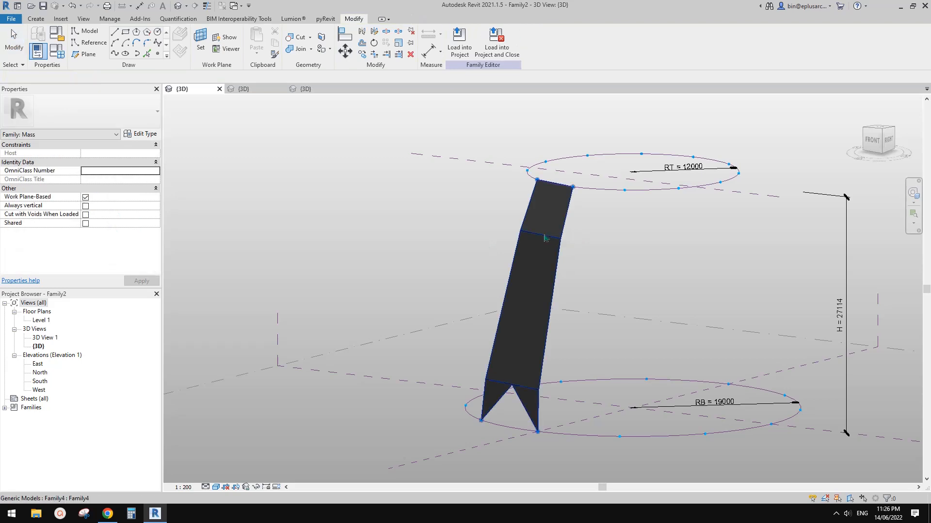
Step: Examine the instance properties of the nested Family3 profile, including its A, Vofs and ofs parameters
double_click(549, 226)
left_click(550, 221)
left_click(570, 221)
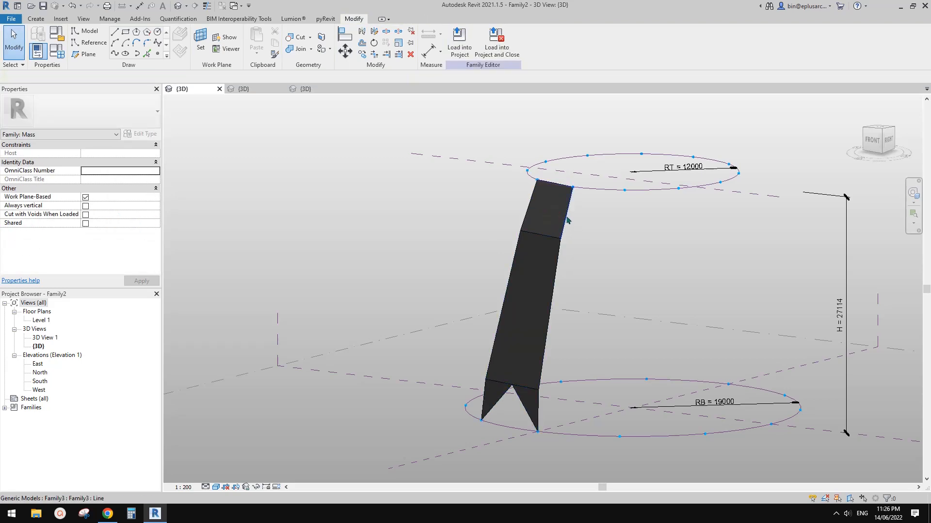
middle_click_drag(567, 221, 551, 266, "shift")
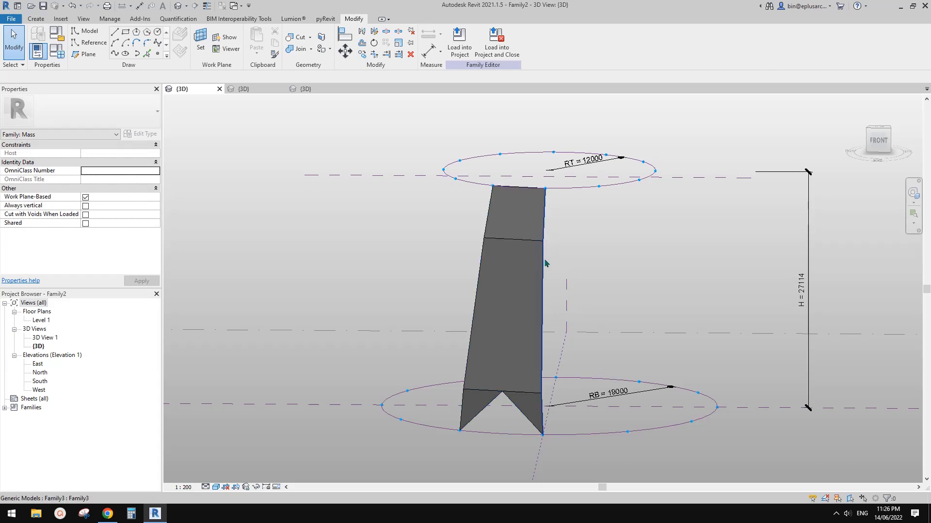
left_click(545, 263)
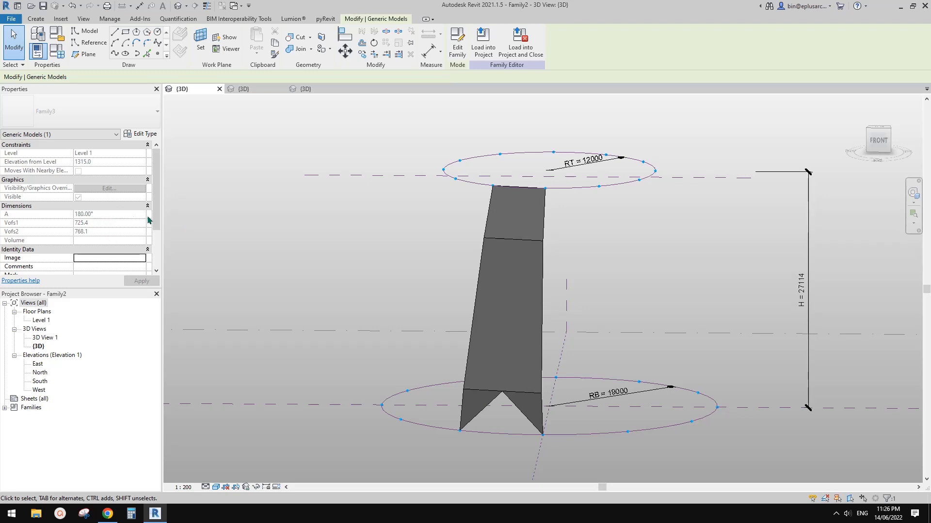
scroll(149, 219, "down", 3)
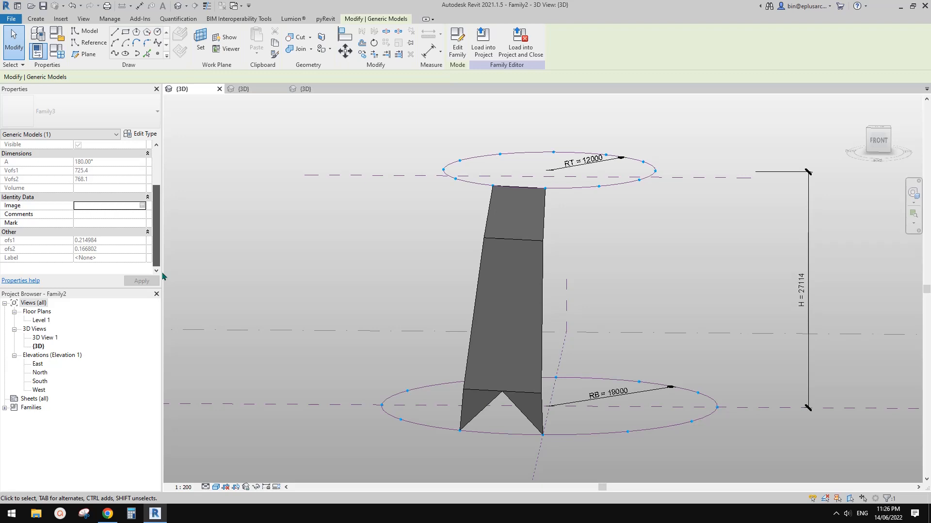
scroll(155, 176, "up", 3)
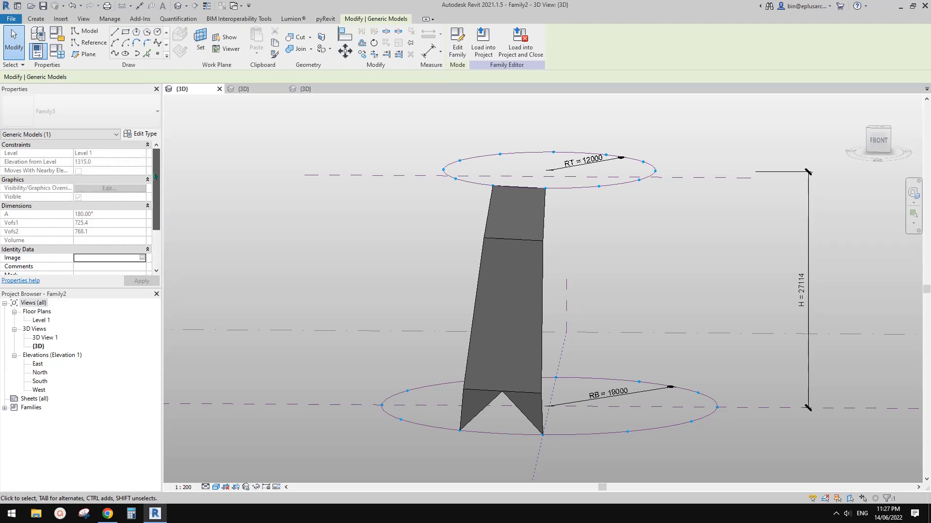
scroll(151, 209, "down", 3)
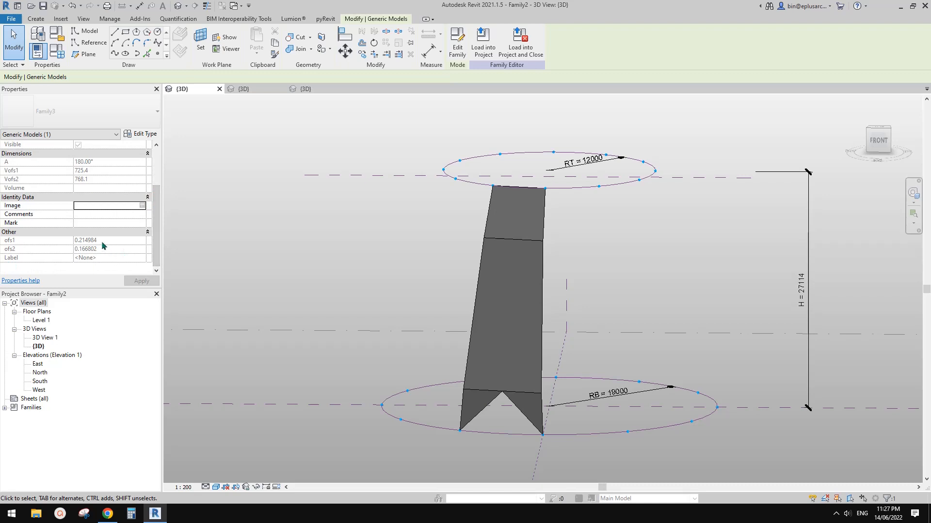
left_click(155, 172)
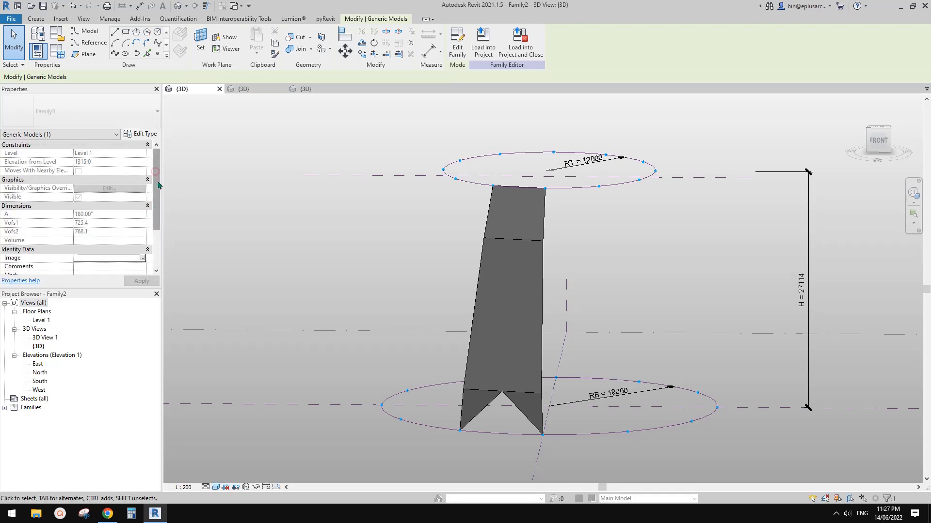
left_click_drag(158, 181, 158, 229)
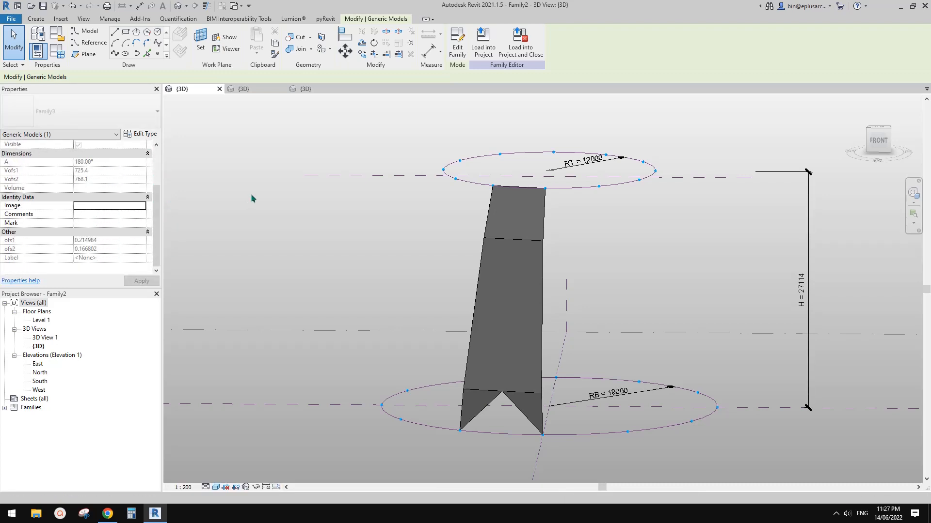
scroll(82, 173, "up", 2)
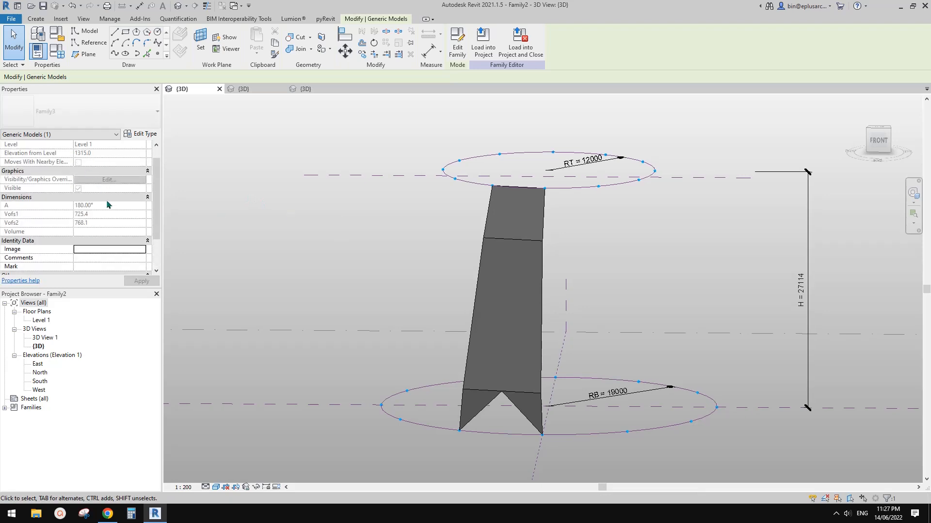
middle_click_drag(413, 244, 347, 223)
left_click(371, 250)
mouse_move(390, 266)
middle_mouse_down("shift")
mouse_move(397, 275)
mouse_move(383, 254)
middle_mouse_up("shift")
middle_click_drag(384, 253, 405, 258)
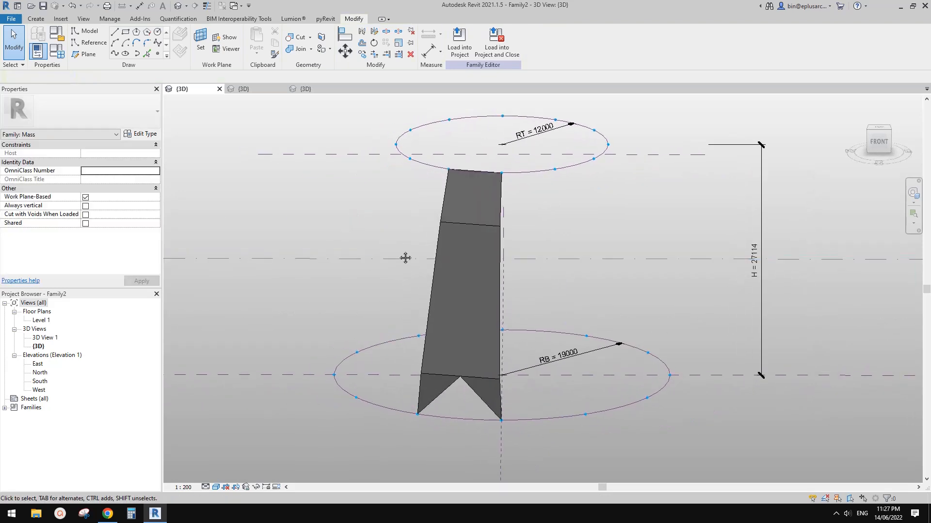
Step: Switch to the Family3 profile family and change parameter A from an instance to a type parameter
left_click(250, 91)
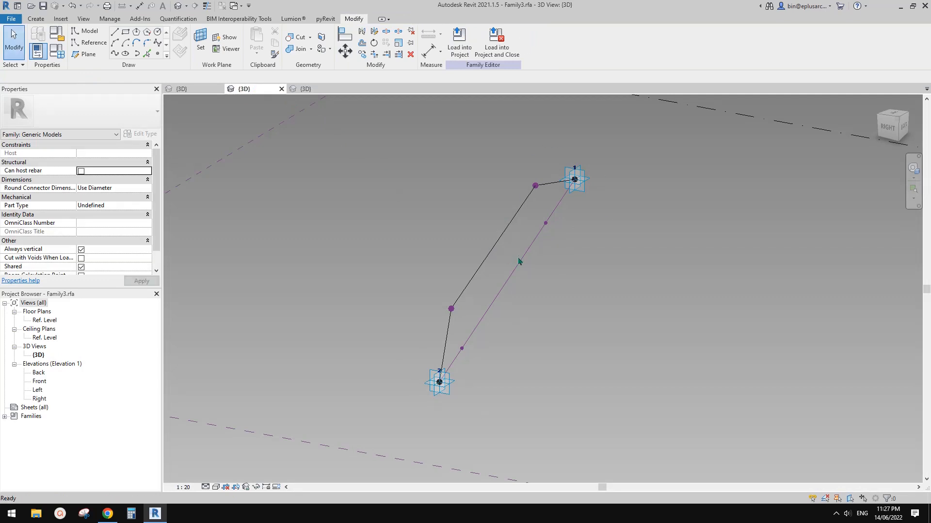
middle_click_drag(402, 223, 423, 221)
left_click(57, 48)
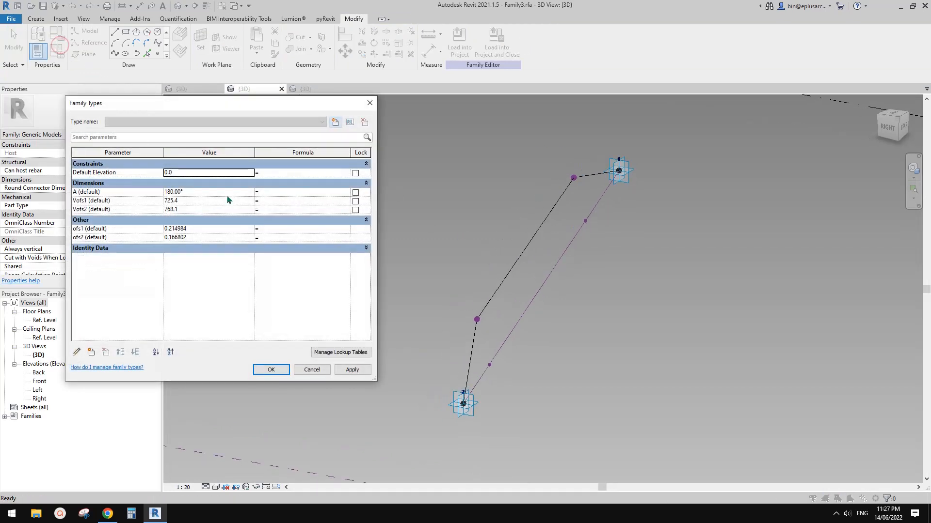
left_click(122, 192)
left_click(76, 352)
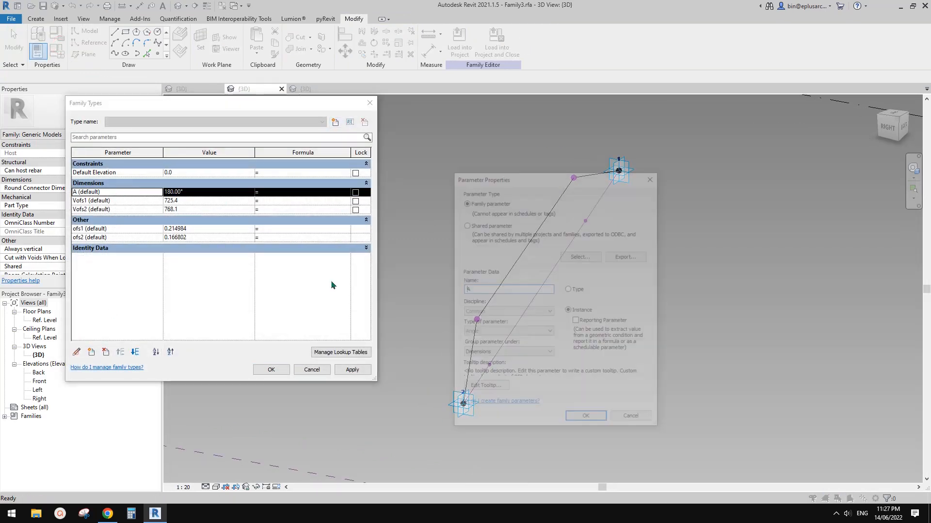
left_click(568, 289)
left_click(579, 418)
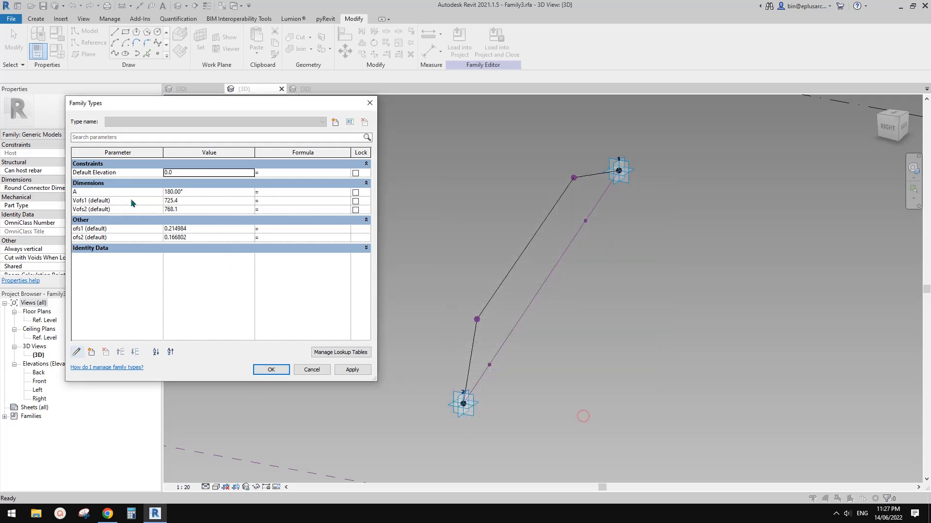
Step: Change the Vofs1 and Vofs2 length parameters of Family3 to type parameters
left_click(126, 200)
left_click(77, 352)
left_click(568, 289)
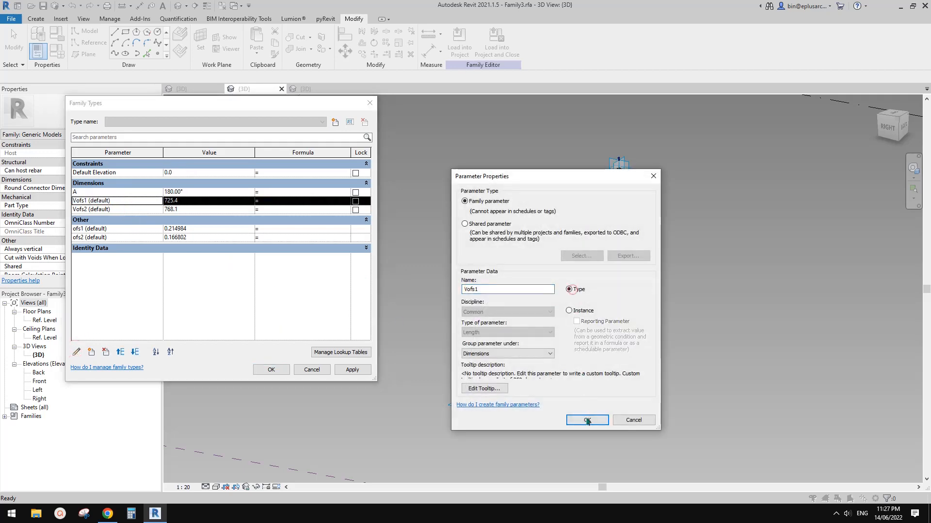
left_click(587, 420)
left_click(120, 209)
left_click(76, 352)
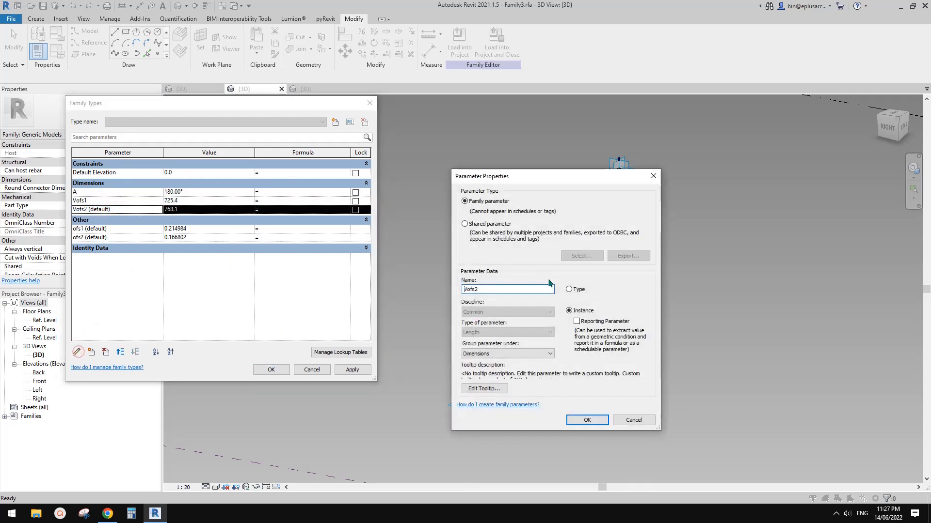
left_click(568, 289)
left_click(591, 419)
Step: Change the ofs1 and ofs2 number parameters of Family3 to type parameters and accept the family type changes
left_click(116, 228)
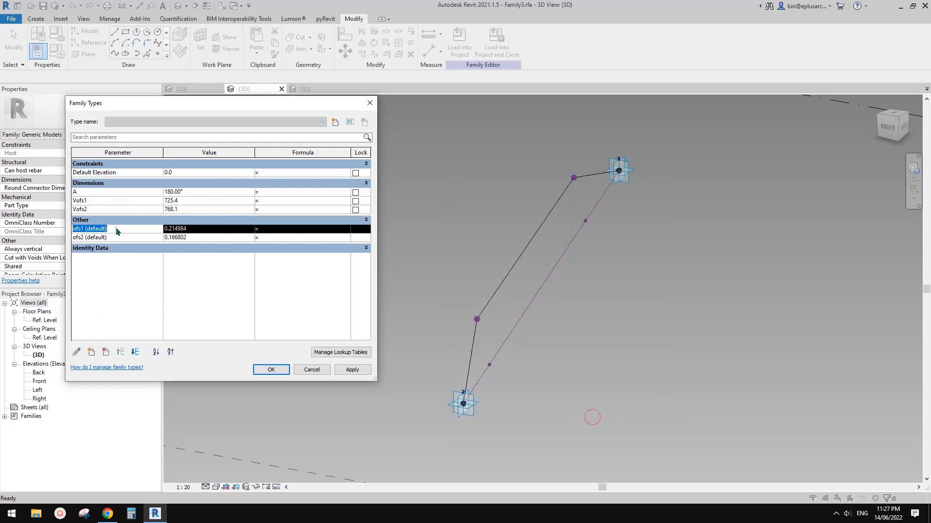
left_click(76, 352)
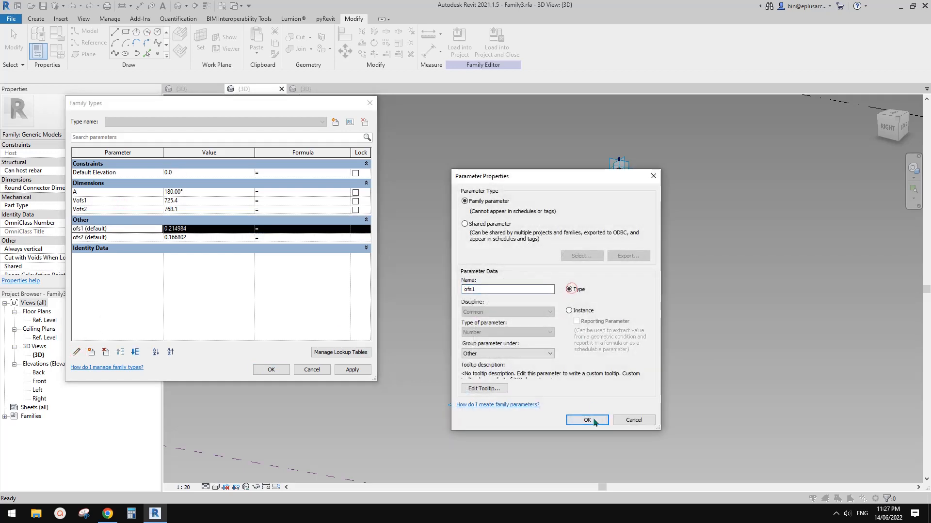
left_click(587, 419)
left_click(125, 238)
left_click(76, 351)
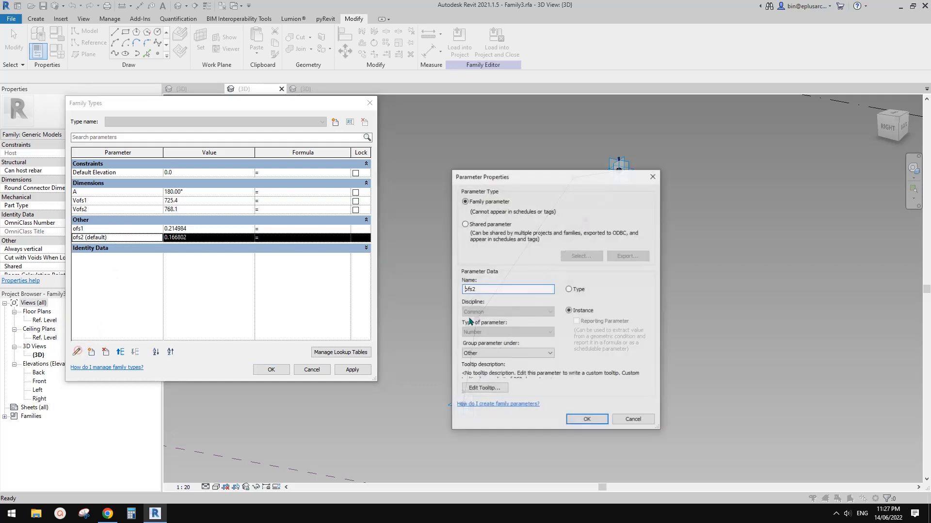
left_click(586, 420)
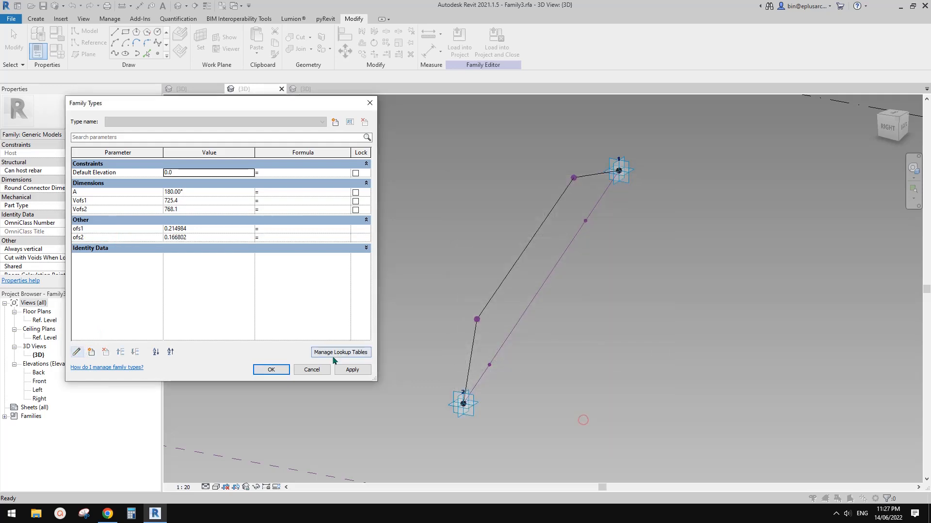
left_click(271, 369)
Step: Load the revised Family3 into Family2 only, overwriting the existing version without its parameter values
left_click(458, 49)
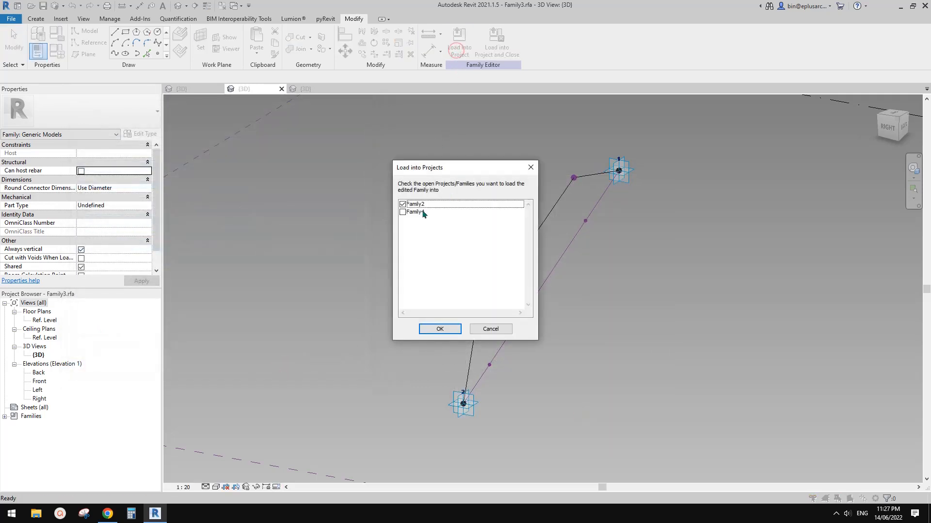
left_click(444, 329)
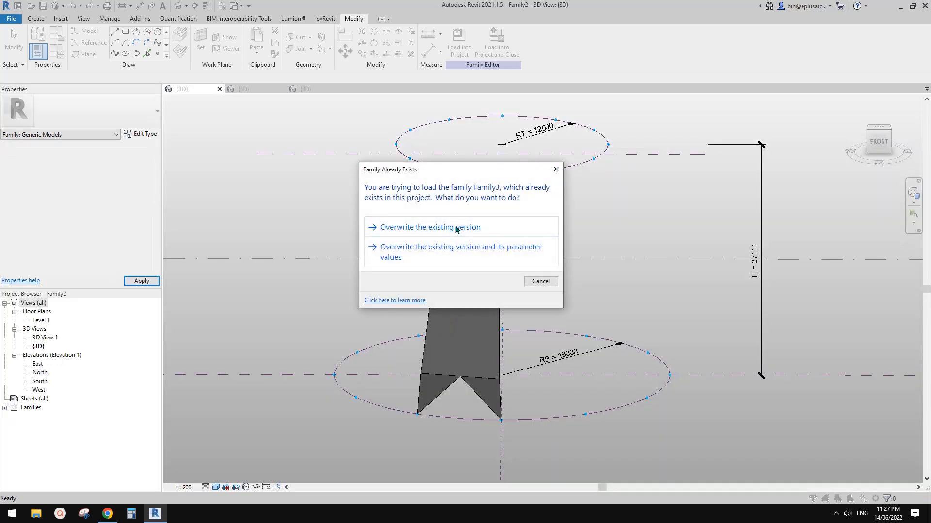
left_click(454, 227)
left_click(486, 241)
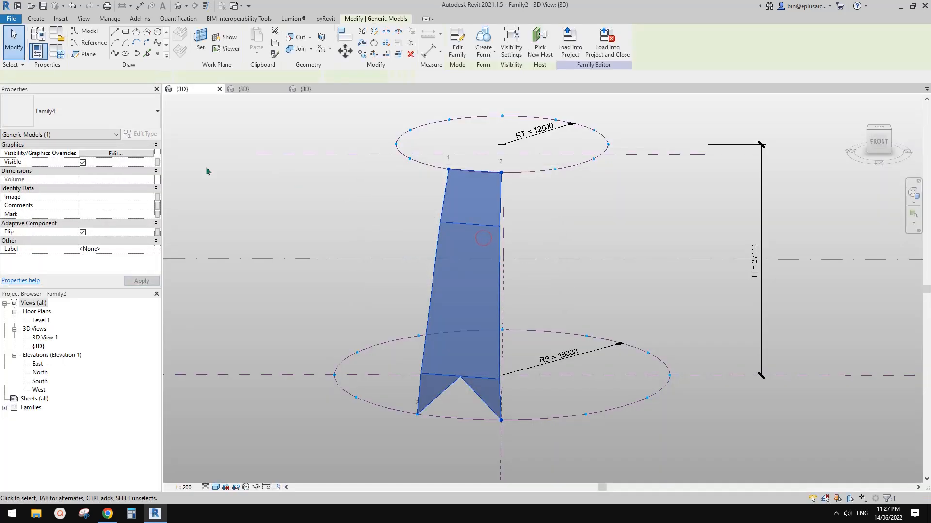
left_click(145, 134)
key("Escape")
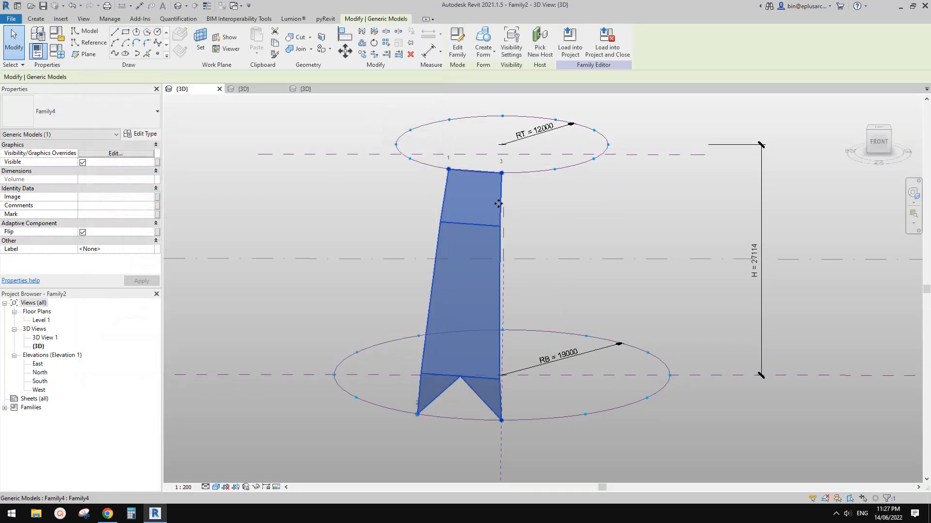
Step: Set the nested Family3 profile's type parameters Vofs1 and Vofs2 to 3000 and ofs1 and ofs2 to 0.3
left_click(500, 205)
middle_click_drag(545, 235, 519, 222, "shift")
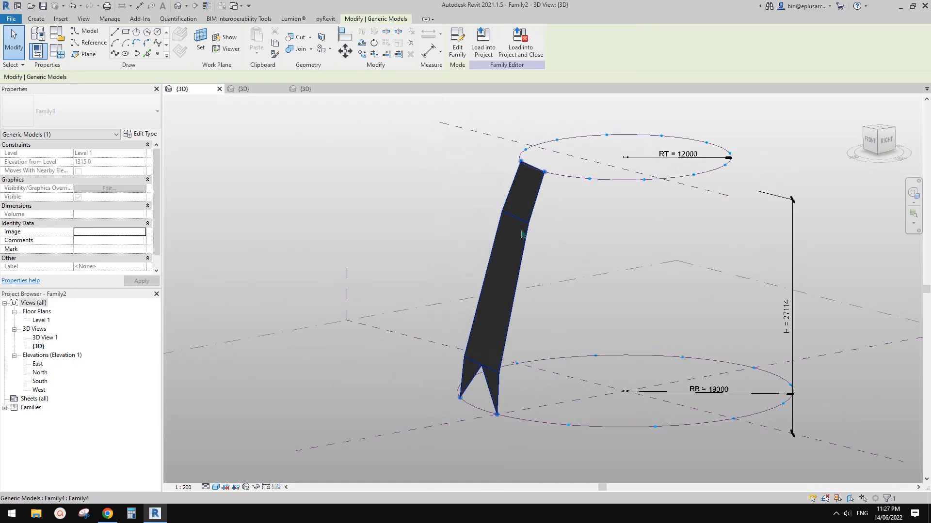
left_click(148, 134)
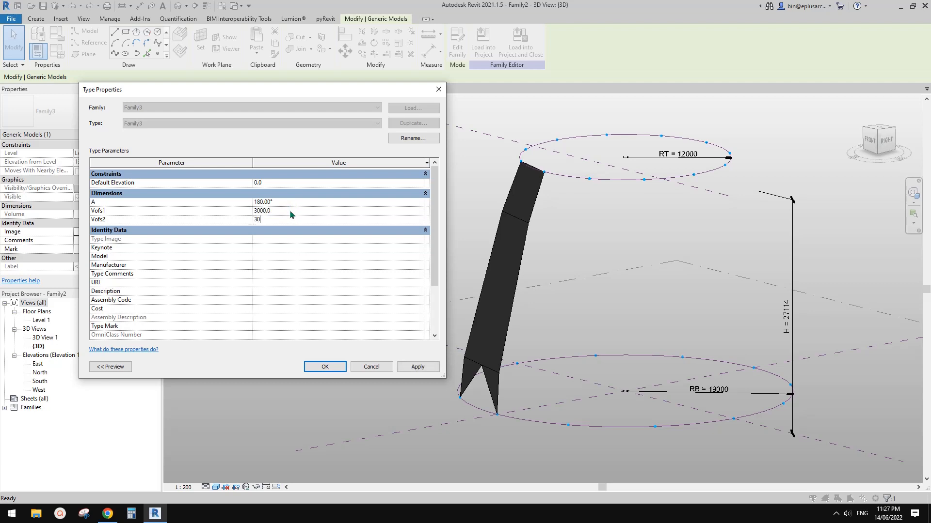
scroll(274, 257, "down", 5)
scroll(287, 286, "up", 5)
scroll(274, 237, "down", 3)
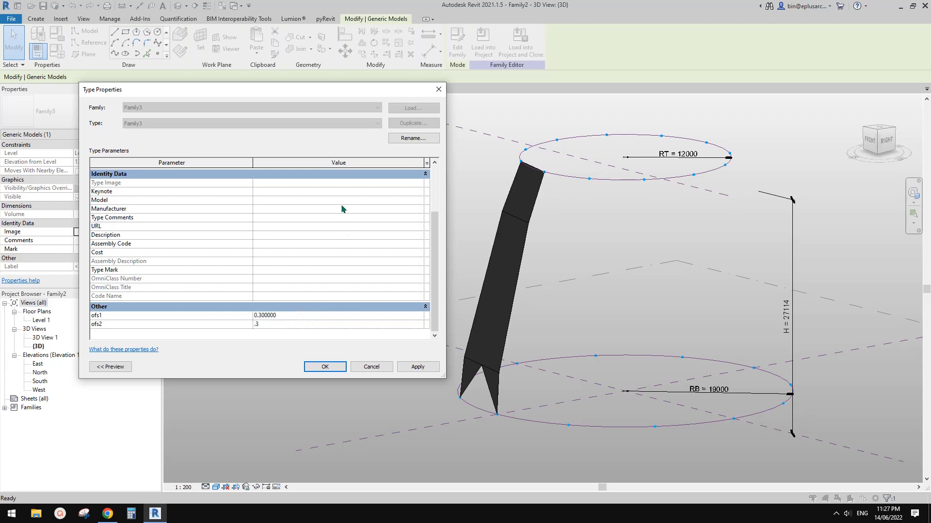
left_click(415, 367)
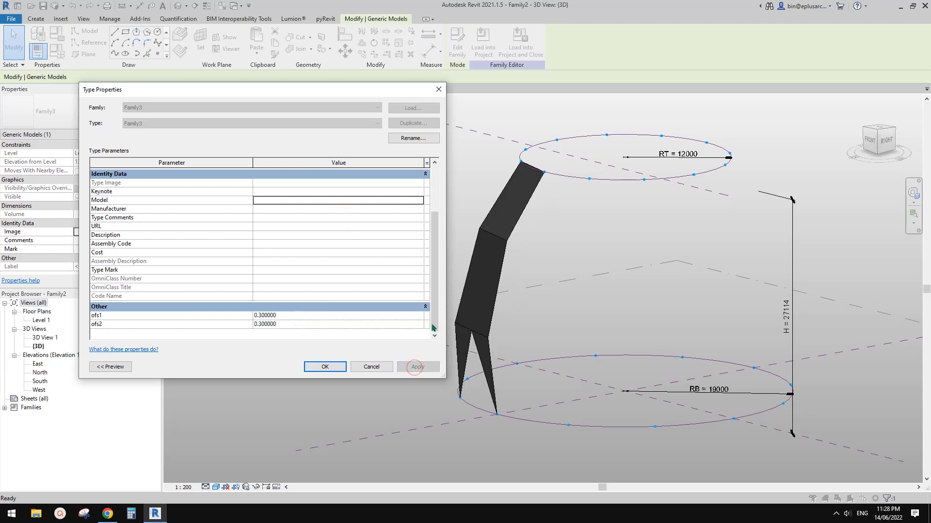
left_click(325, 367)
Step: Set the angle parameter A of the panel's nested Family3 profile type to 0°
middle_click_drag(509, 354, 533, 337, "shift")
left_click(502, 316)
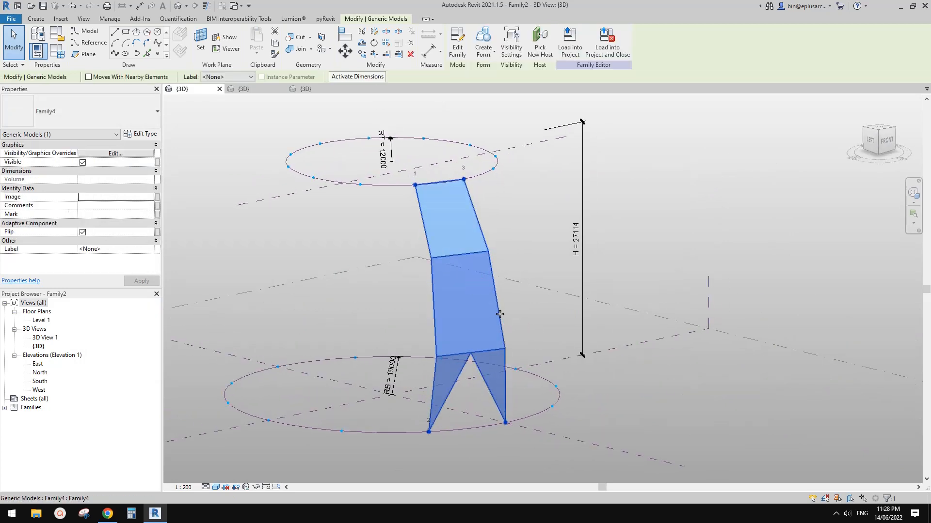
left_click(496, 307)
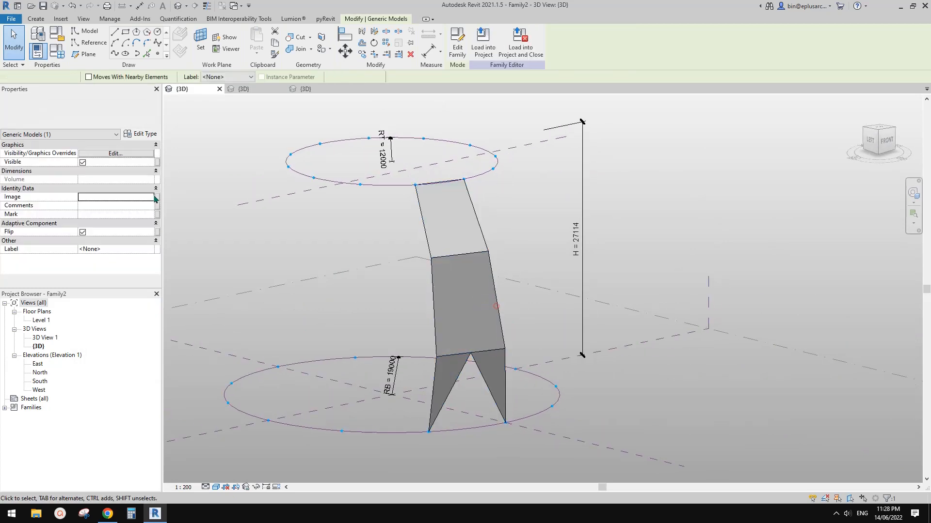
left_click(142, 134)
left_click(290, 206)
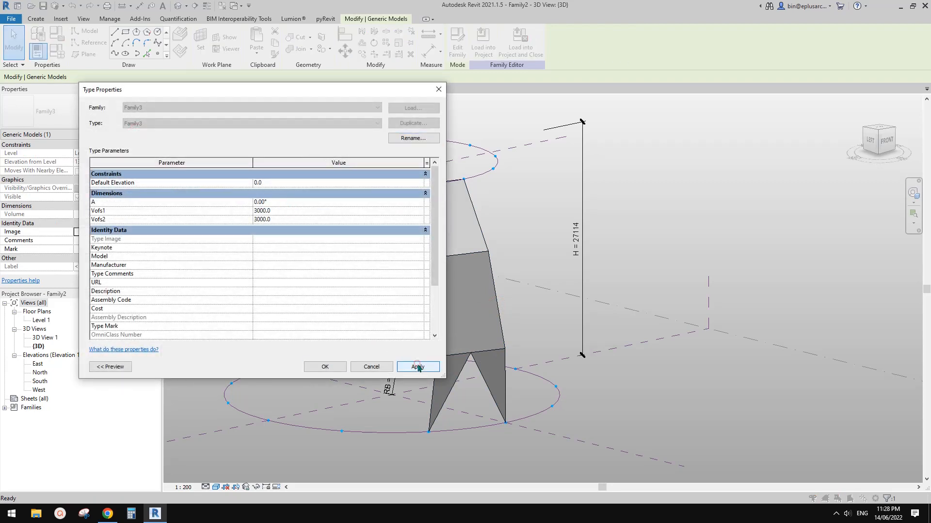
left_click(417, 367)
left_click(327, 366)
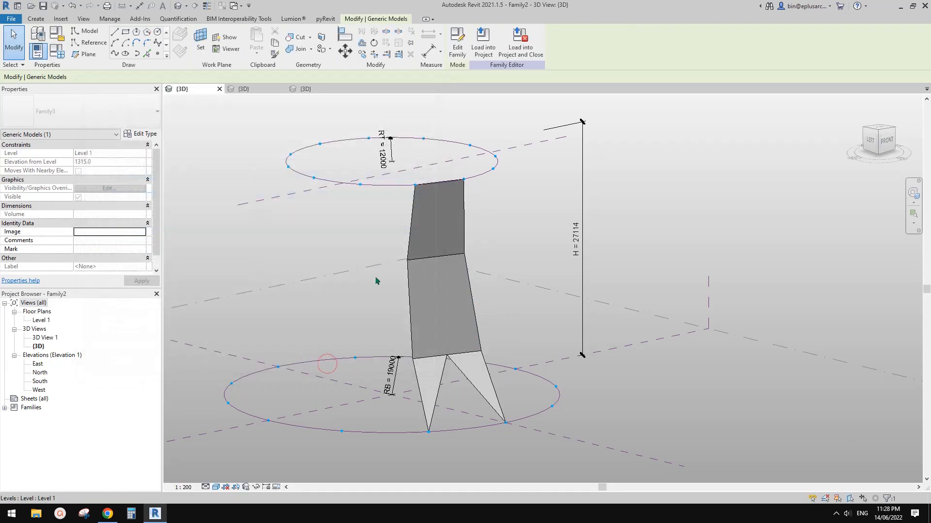
Step: Turn off the Flip option of the Family4 panel and repeat the panel around the two divided circles
left_click(443, 291)
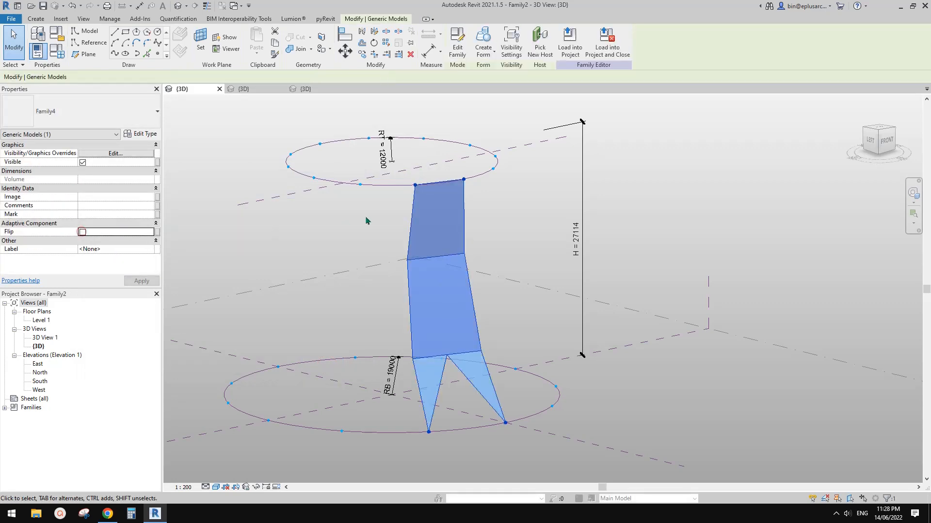
left_click(408, 236)
middle_click_drag(447, 264, 465, 209, "shift")
left_click(465, 201)
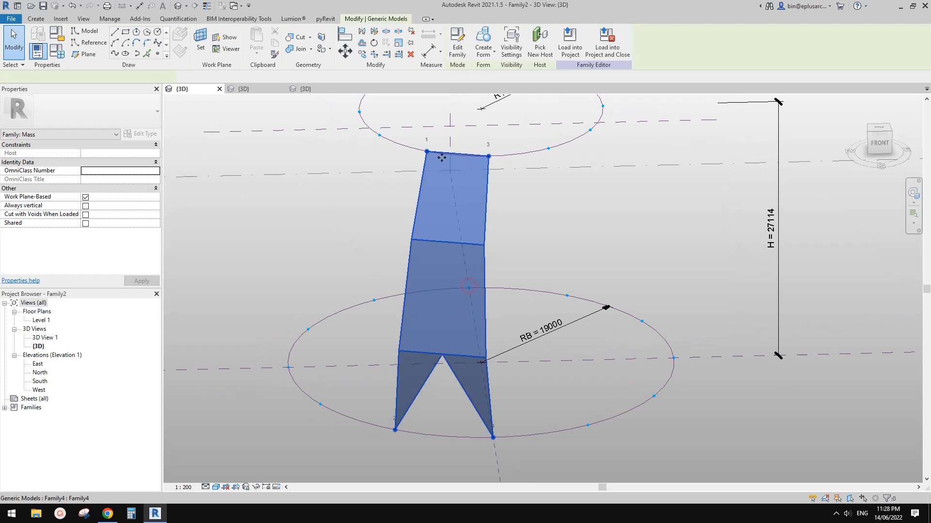
left_click(386, 44)
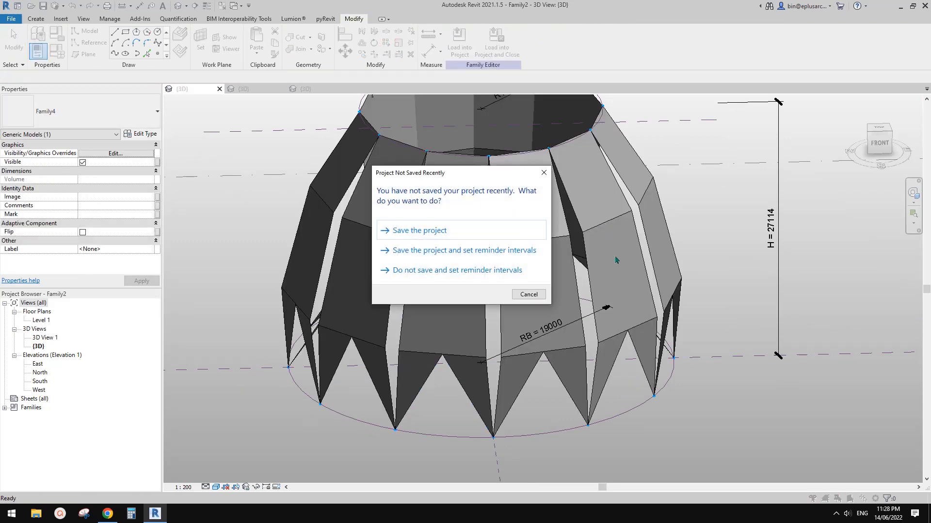
key("Escape")
middle_click_drag(546, 289, 469, 275, "shift")
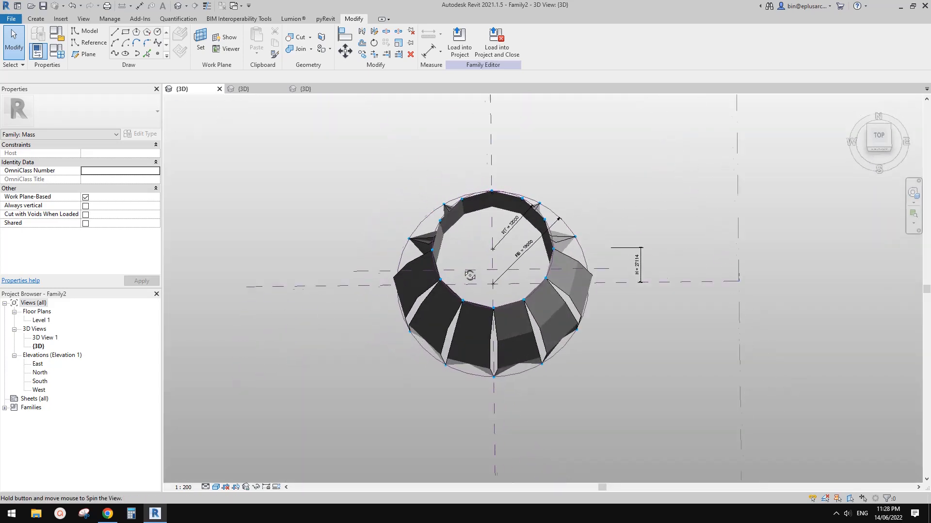
left_click(563, 285)
middle_click_drag(563, 285, 637, 314, "shift")
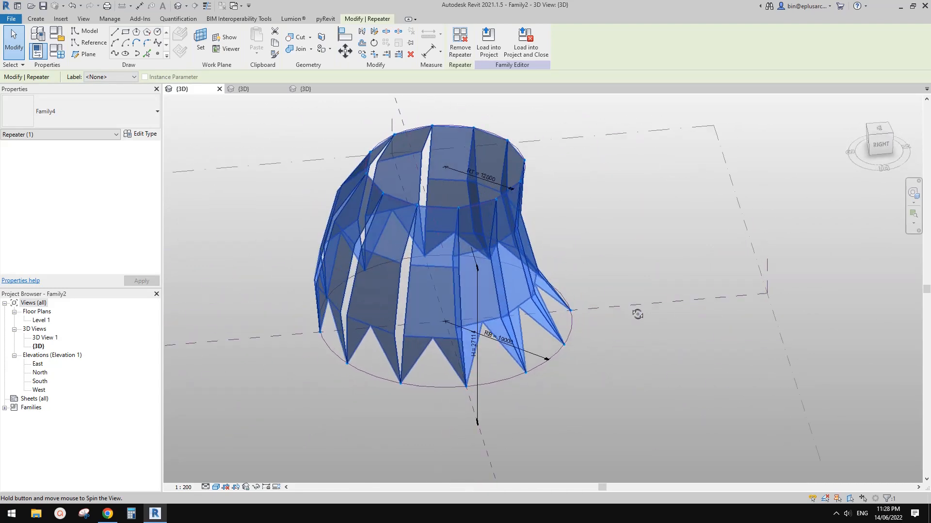
Step: Open the family of one repeated panel, Family4, for editing and enable its Always vertical option
left_click(560, 308)
left_click(452, 292)
scroll(452, 292, "up", 1)
middle_click_drag(453, 292, 519, 299)
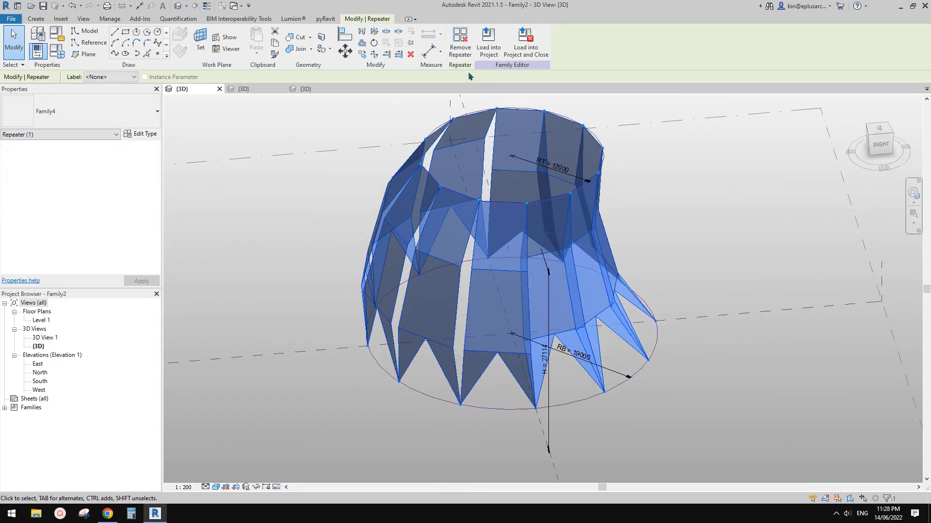
left_click(461, 47)
left_click(507, 275)
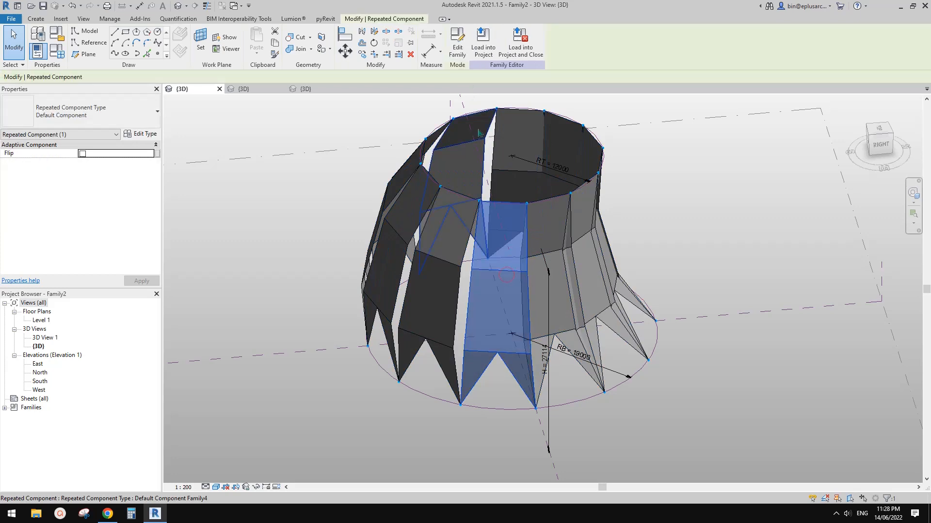
left_click(457, 47)
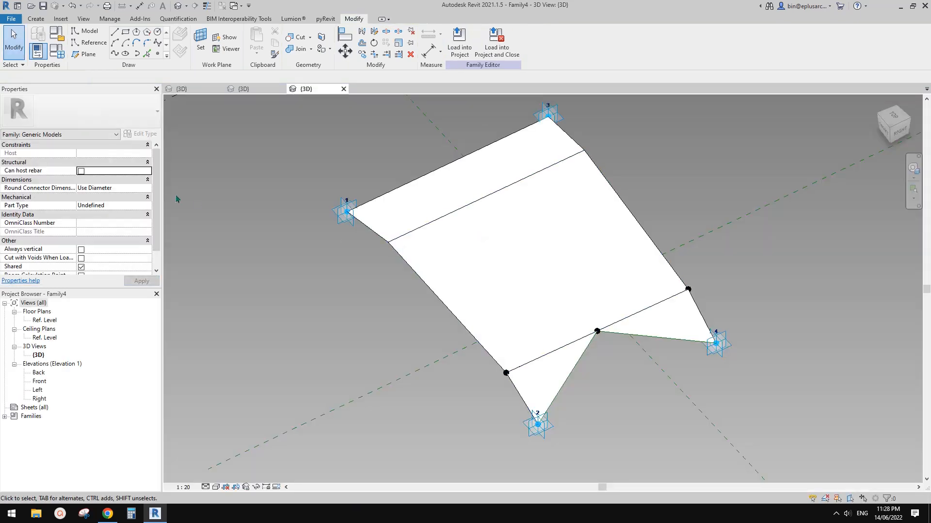
left_click(80, 249)
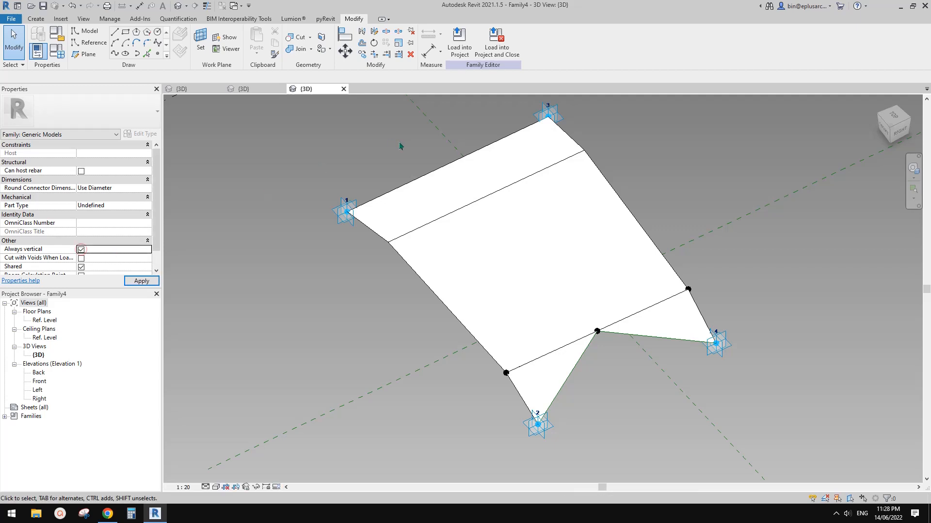
Step: Load Family4 into Family2, overwriting the existing panel and replacing the shared Family3 sub-component with the Family4 version
left_click(458, 51)
left_click(451, 327)
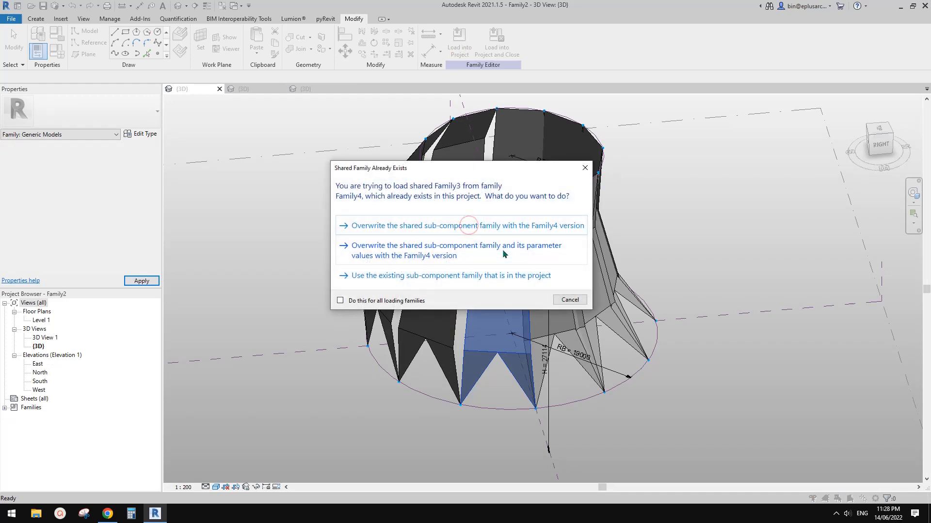
left_click(480, 227)
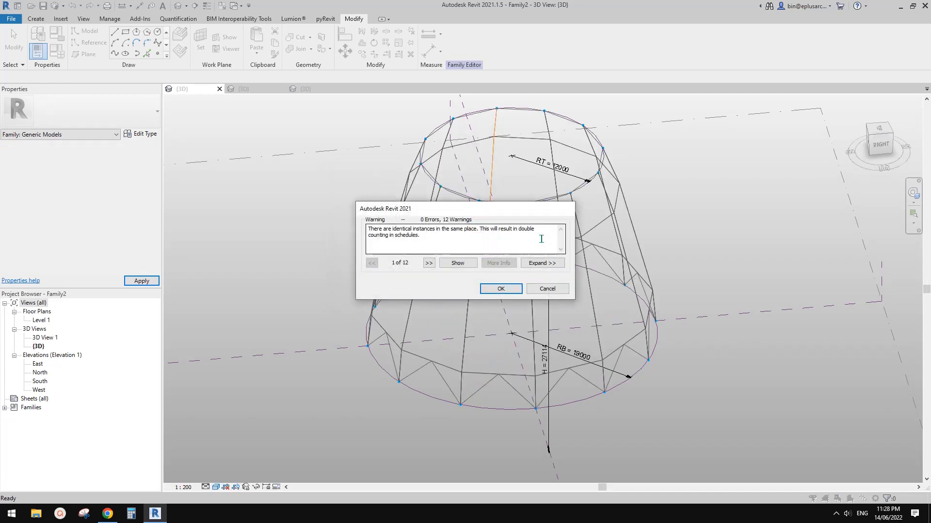
left_click(501, 289)
Step: Inspect the repeated dome and check whether its nested Family3 profile has type or instance parameters
middle_click_drag(606, 300, 432, 307, "shift")
left_click(496, 316)
middle_click_drag(496, 316, 541, 303, "shift")
key("Escape")
left_click(492, 316)
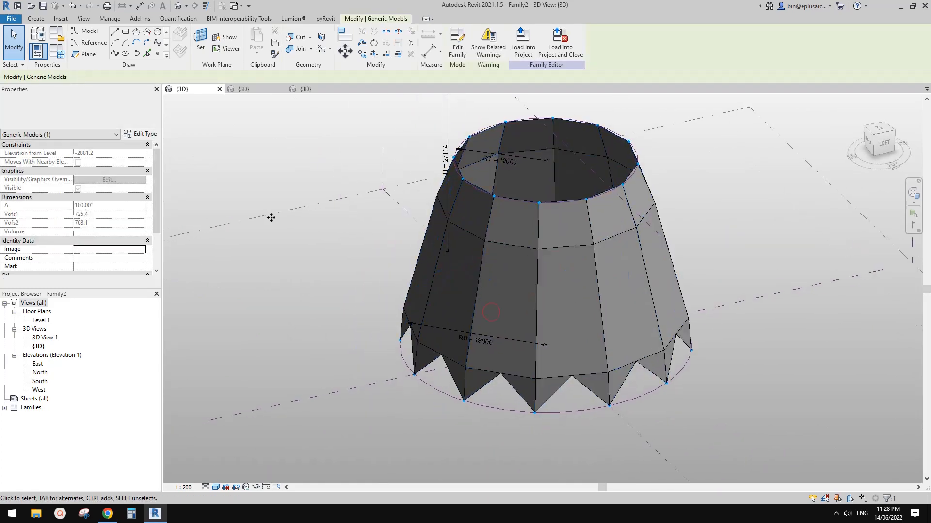
left_click(152, 136)
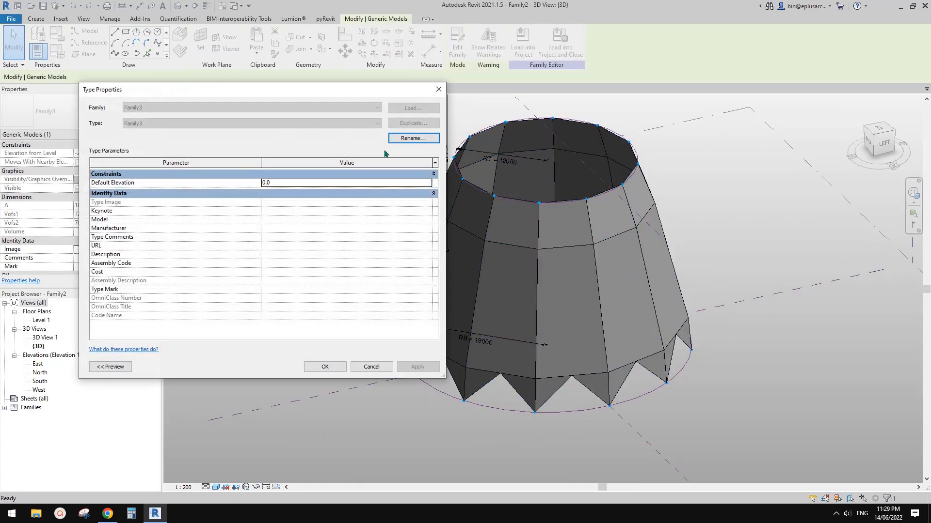
key("Escape")
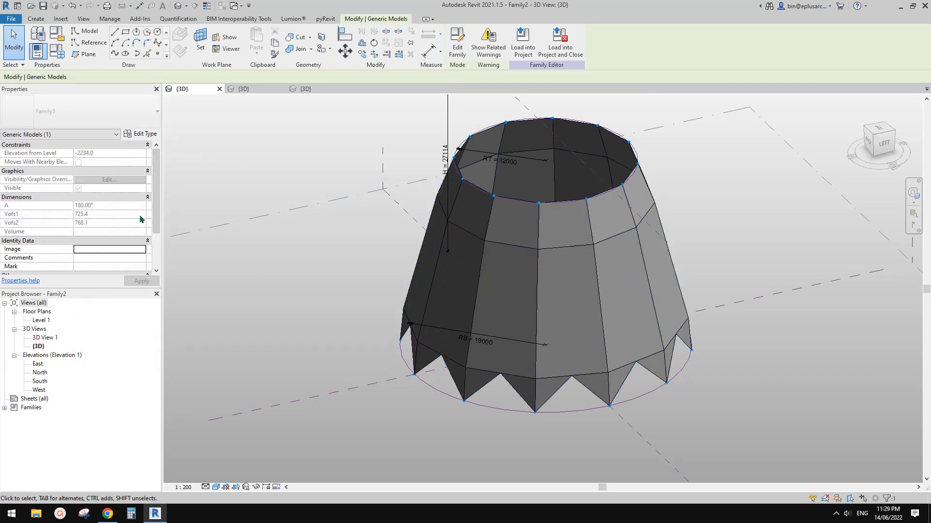
scroll(140, 219, "down", 3)
scroll(101, 213, "up", 3)
middle_click_drag(553, 252, 593, 255, "shift")
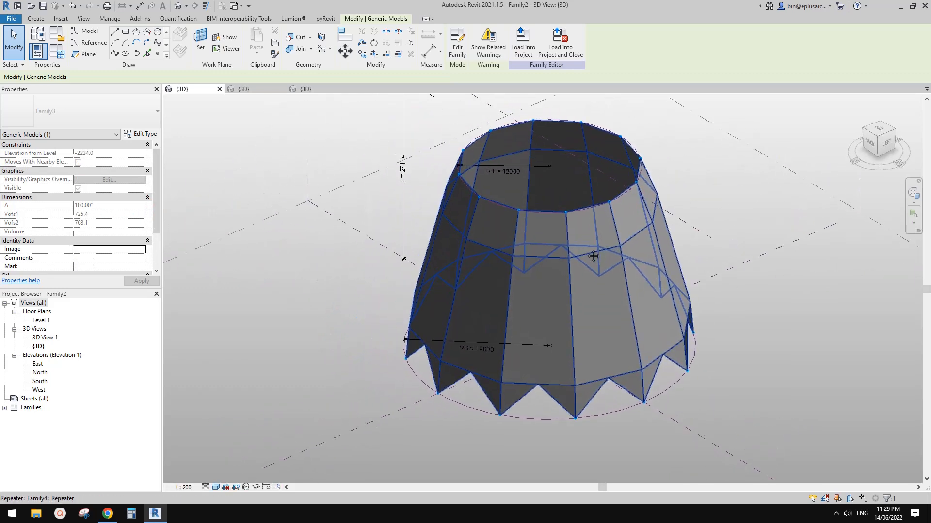
key("Escape")
Step: Switch to Family3, review its family types, and reload it into Family2 only, overwriting the existing version
left_click(243, 88)
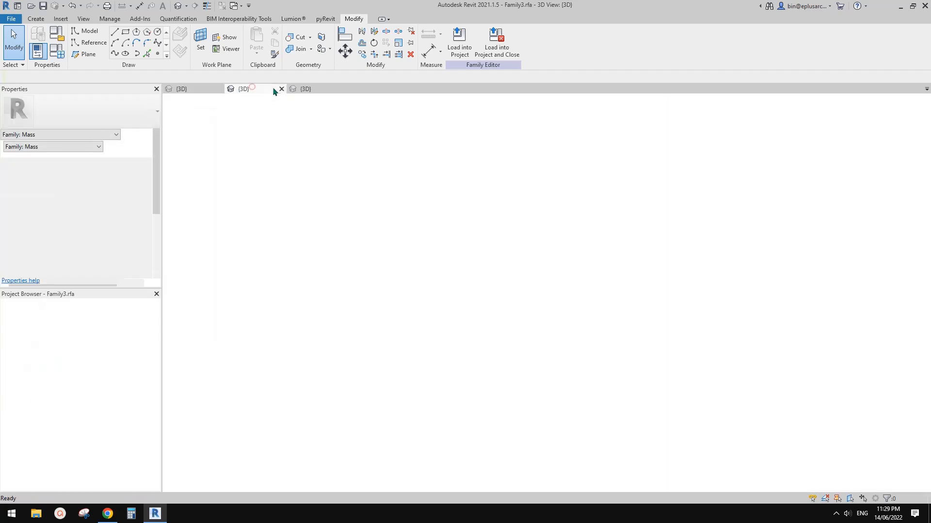
mouse_move(500, 218)
middle_mouse_down()
mouse_move(527, 223)
mouse_move(508, 232)
middle_mouse_up()
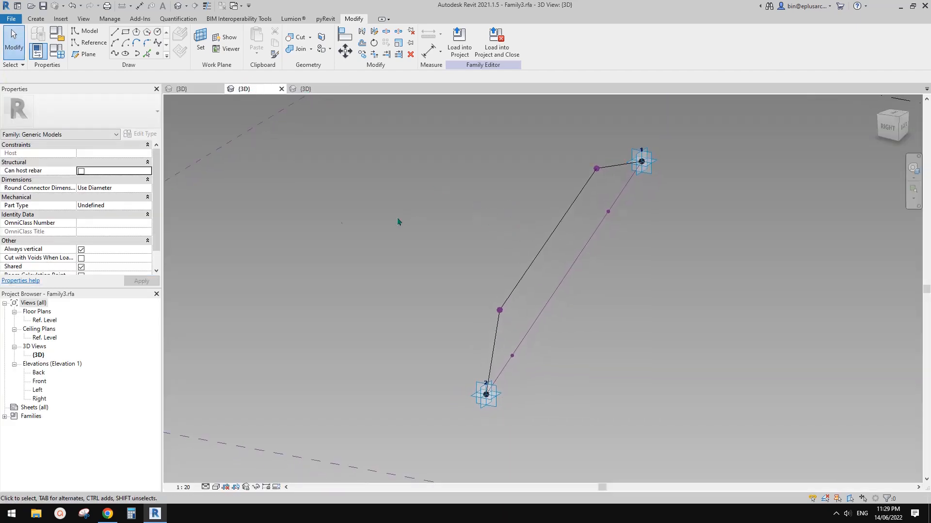
scroll(121, 225, "down", 2)
scroll(120, 227, "up", 2)
left_click(56, 51)
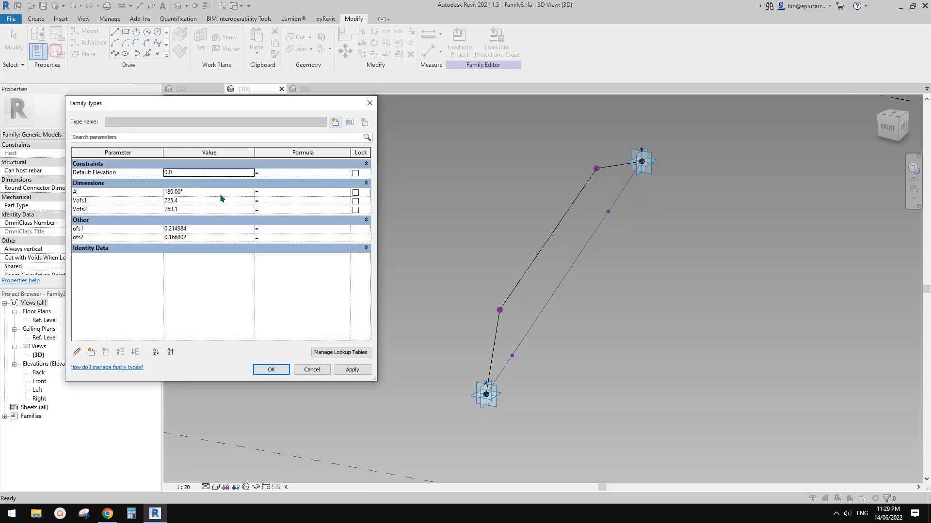
left_click(271, 369)
left_click(458, 47)
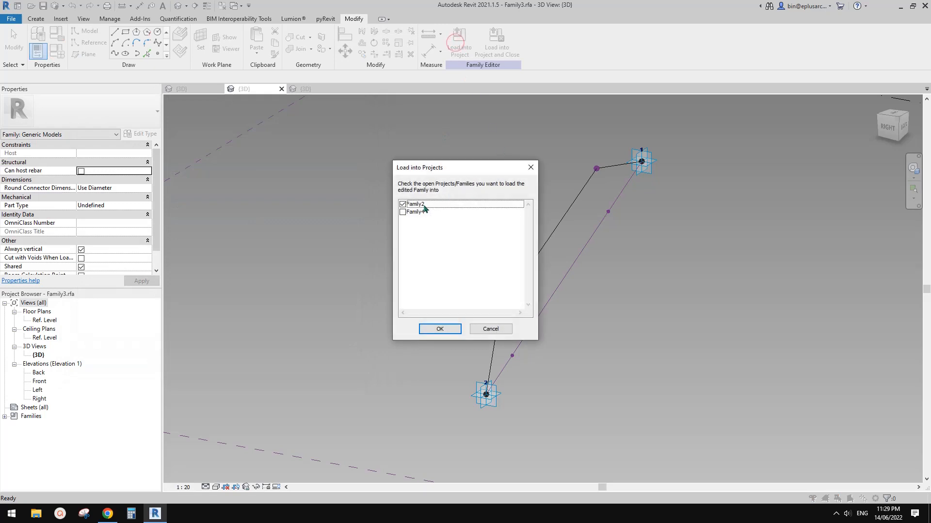
left_click(452, 330)
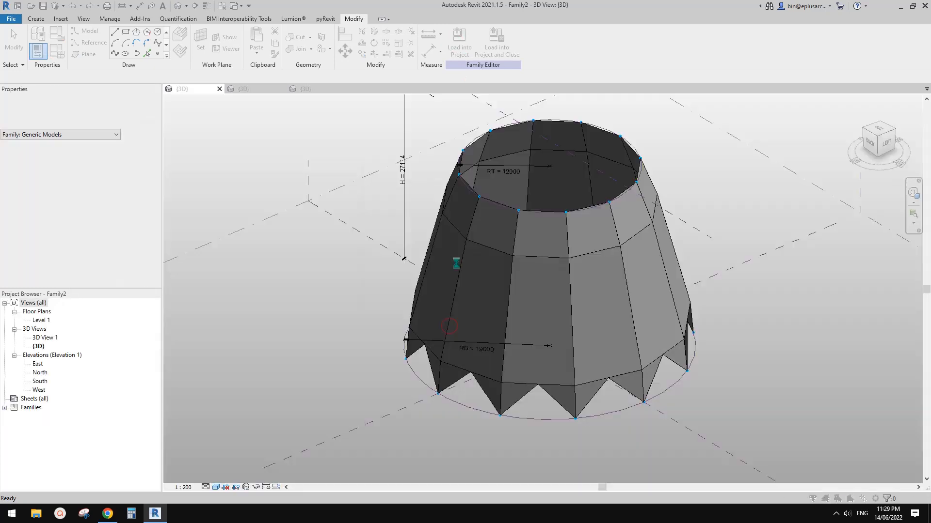
left_click(464, 249)
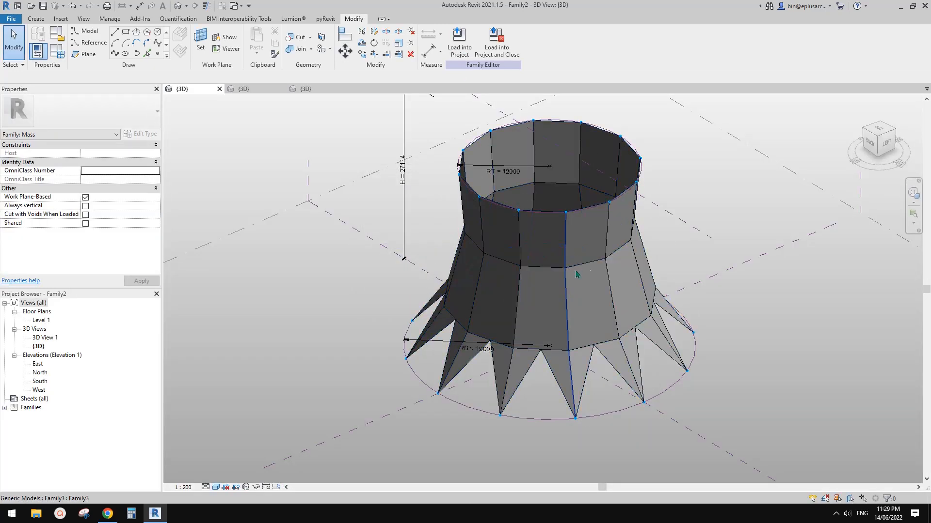
Step: Check the type parameters of a nested Family3 profile in the repeated dome without changing them
left_click(569, 302)
key("Escape")
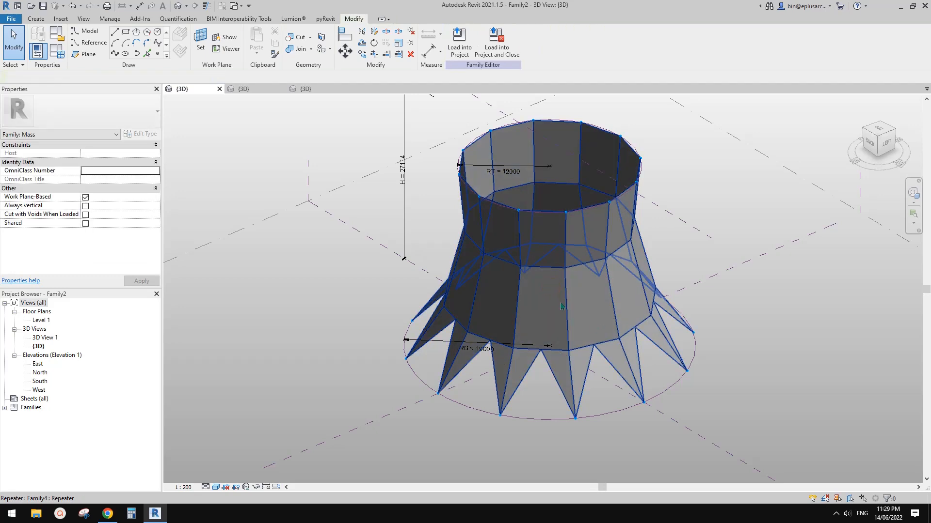
left_click(562, 305)
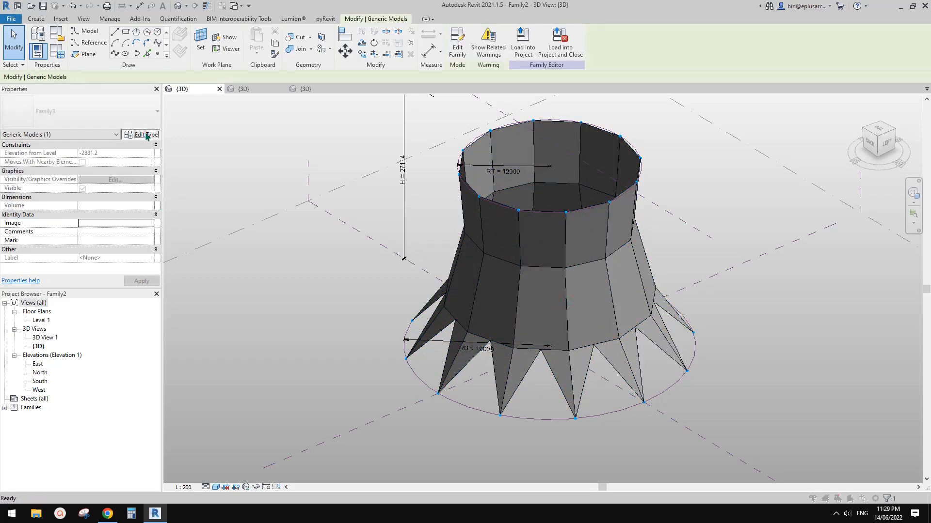
left_click(145, 134)
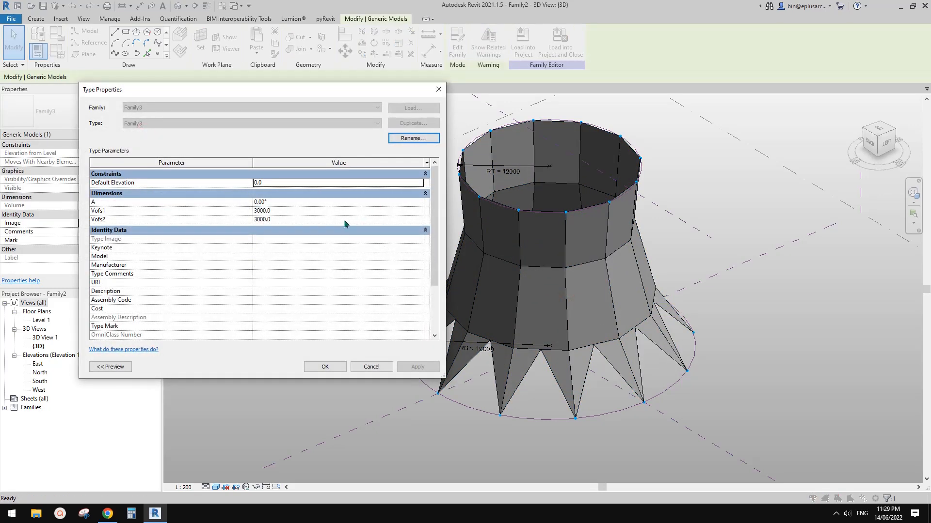
key("Escape")
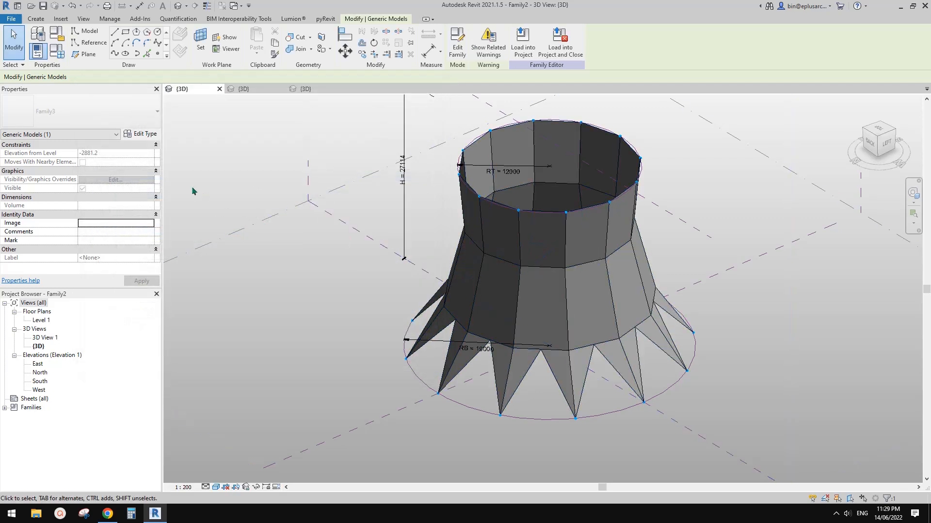
Step: Set the nested Family3 profile's type parameter A to 180° and apply the change to the dome
left_click(138, 135)
left_click(295, 202)
type("180.00")
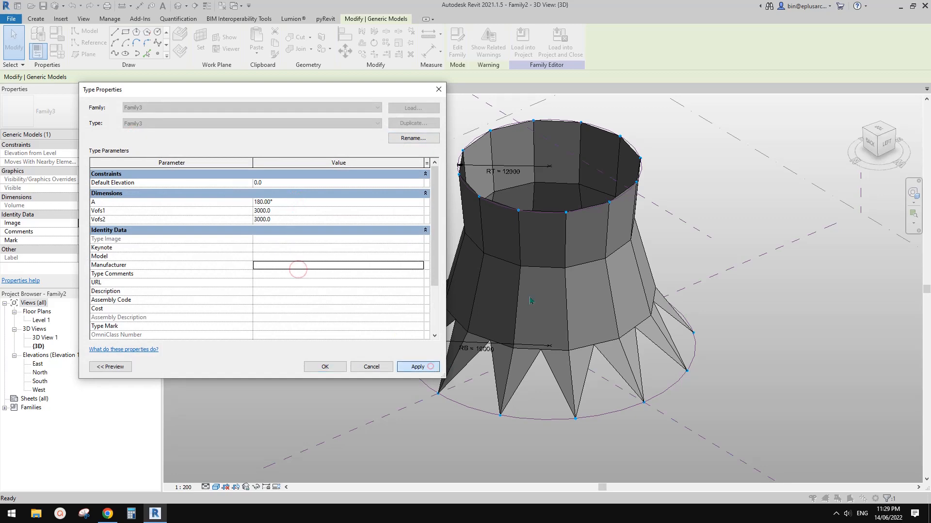
left_click(423, 367)
left_click(329, 366)
scroll(668, 308, "down", 1)
key("Escape")
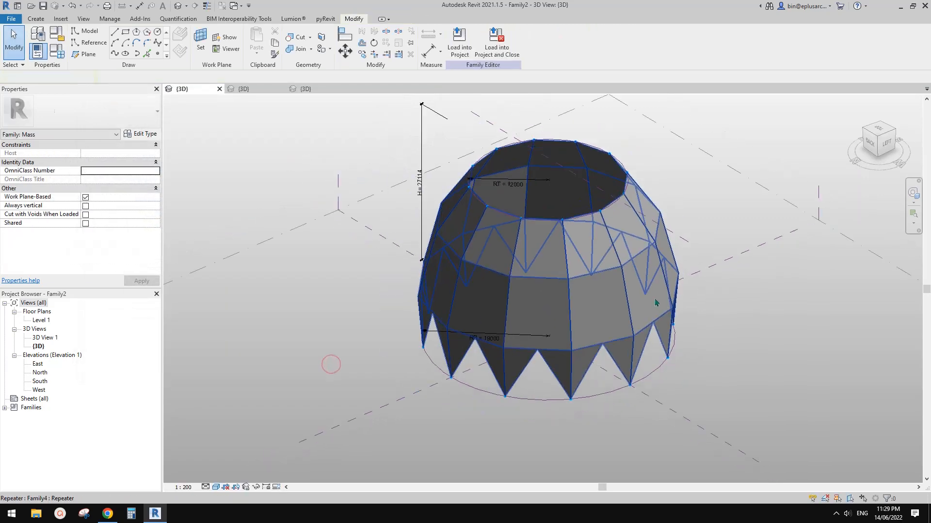
Step: Examine the reshaped dome from several sides, including one of its nested panel profiles
scroll(664, 301, "up", 2)
mouse_move(664, 300)
middle_mouse_down("shift")
mouse_move(727, 295)
mouse_move(674, 316)
middle_mouse_up("shift")
middle_click_drag(515, 307, 663, 321, "shift")
left_click(609, 322)
middle_click_drag(663, 321, 591, 321, "shift")
key("Escape")
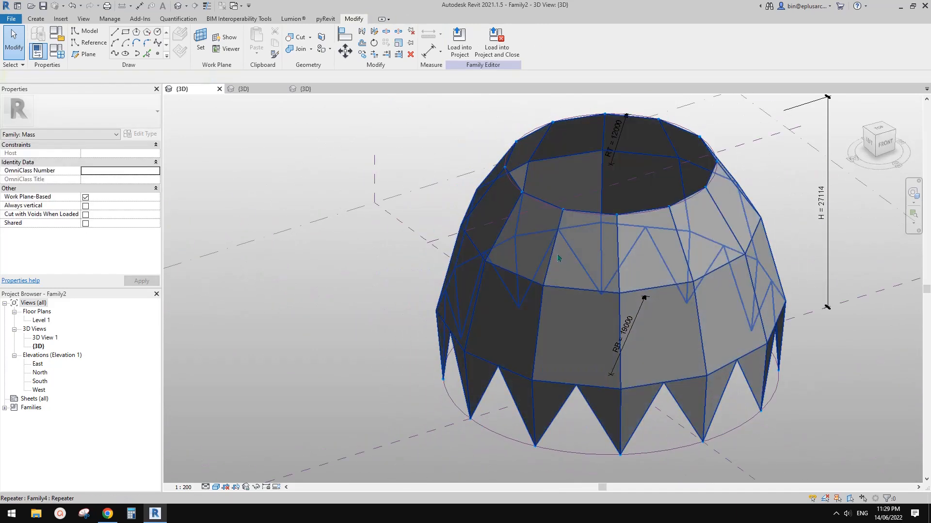
key("Tab")
left_click(553, 256)
middle_click_drag(464, 280, 553, 254)
left_click(197, 166)
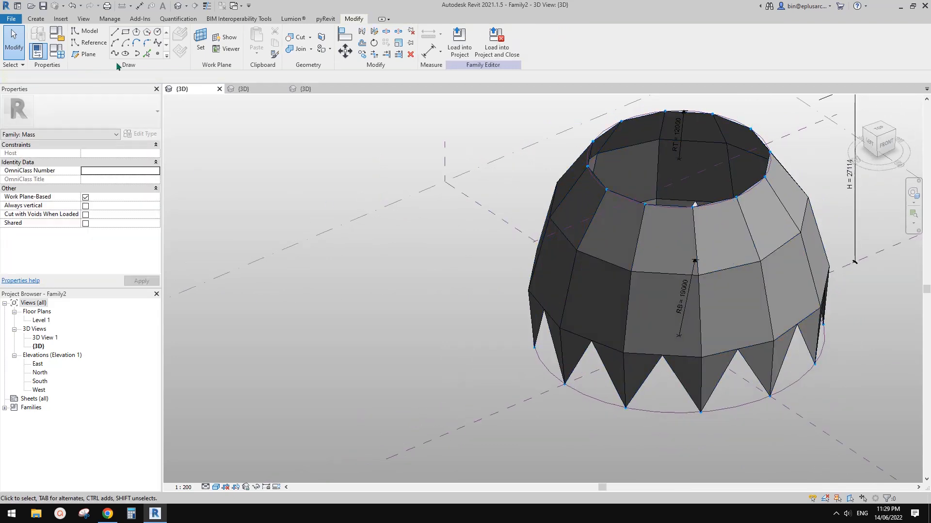
Step: Set the dome family's No. parameter to 5 and apply it, accepting the identical-instances warning
left_click(81, 54)
left_click(58, 52)
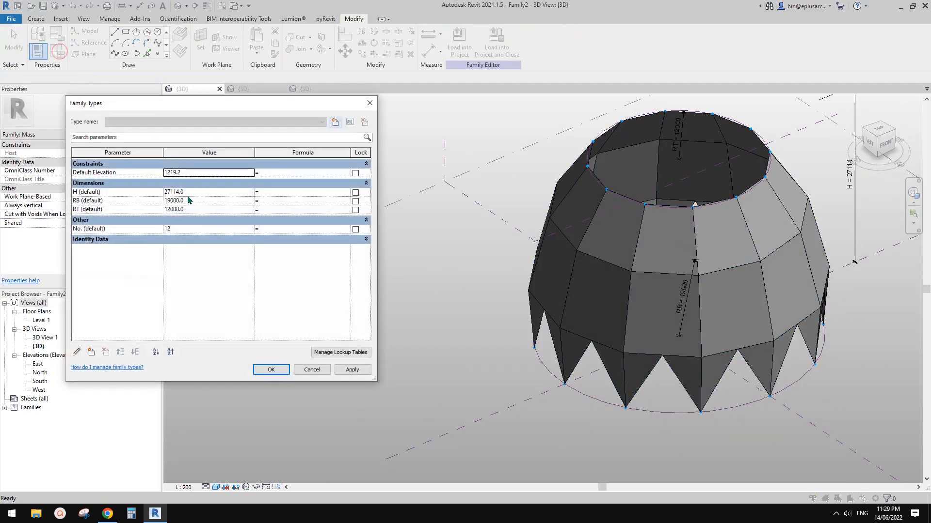
left_click(194, 229)
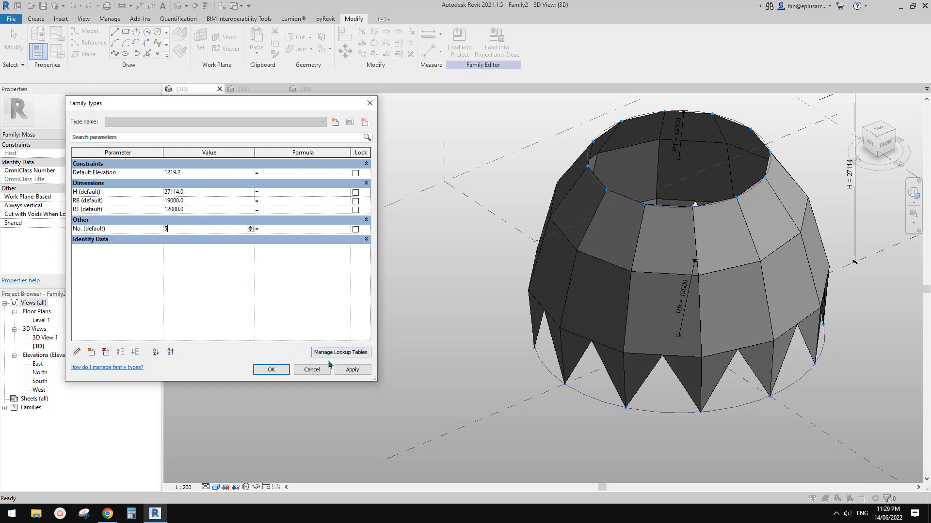
left_click(351, 370)
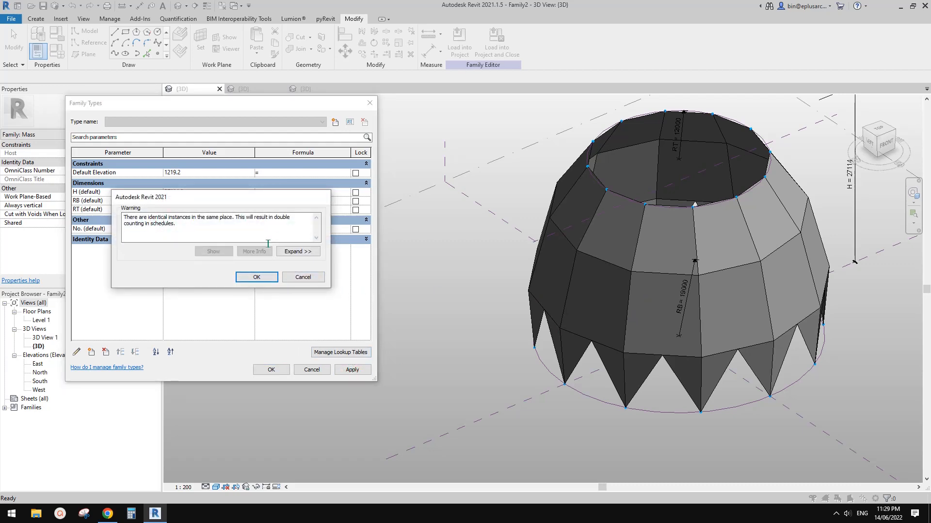
left_click(260, 275)
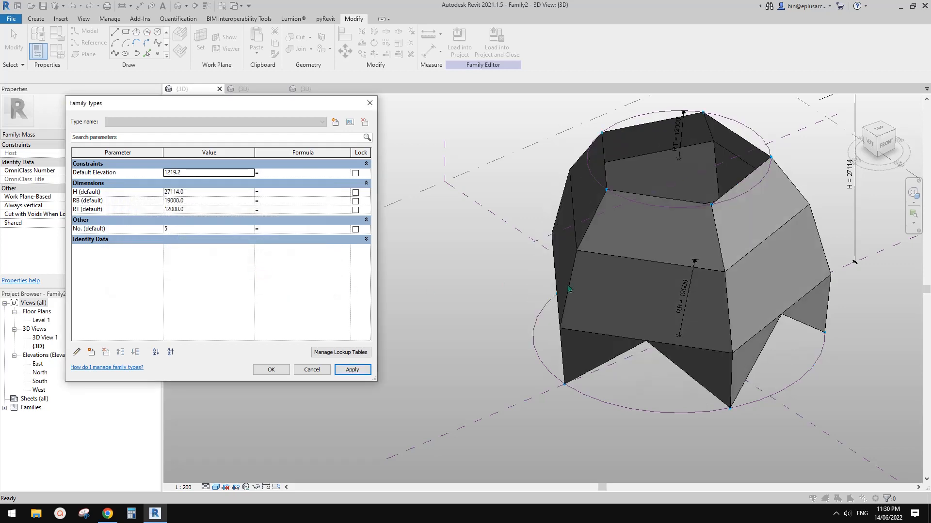
Step: Set the dome family's No. parameter to 10, accept the identical-instances warning and confirm the family types
left_click(201, 231)
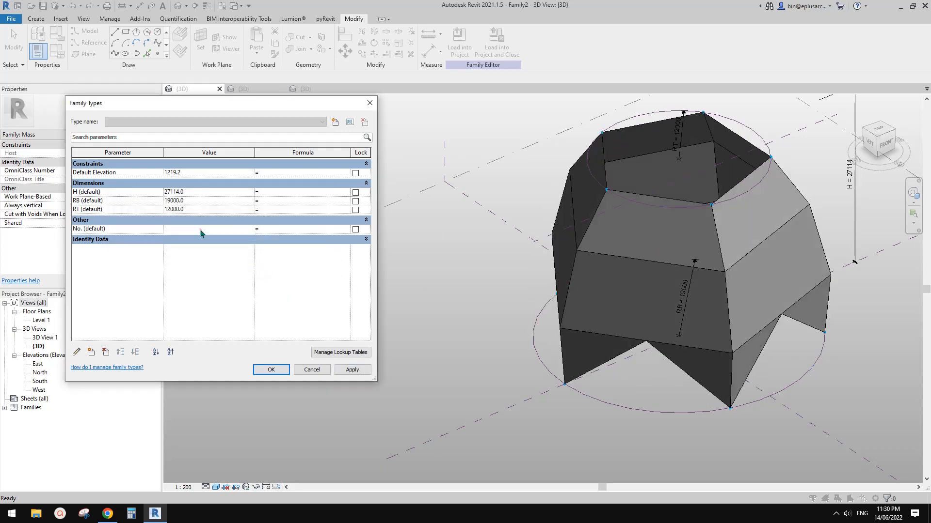
left_click(351, 370)
left_click(257, 273)
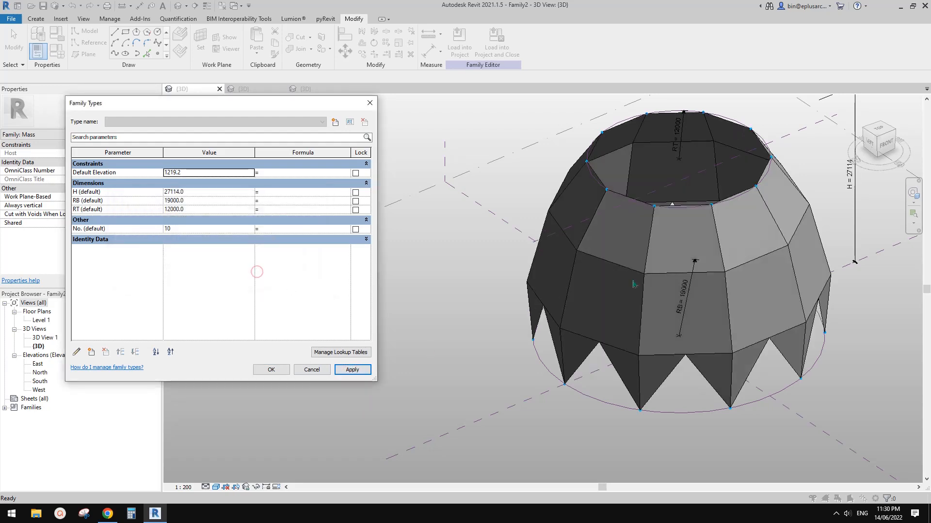
left_click(272, 370)
Step: Set the nested Family3 profile's type parameters Vofs1 and Vofs2 both to 6000 and apply them
middle_click_drag(676, 323, 628, 313, "shift")
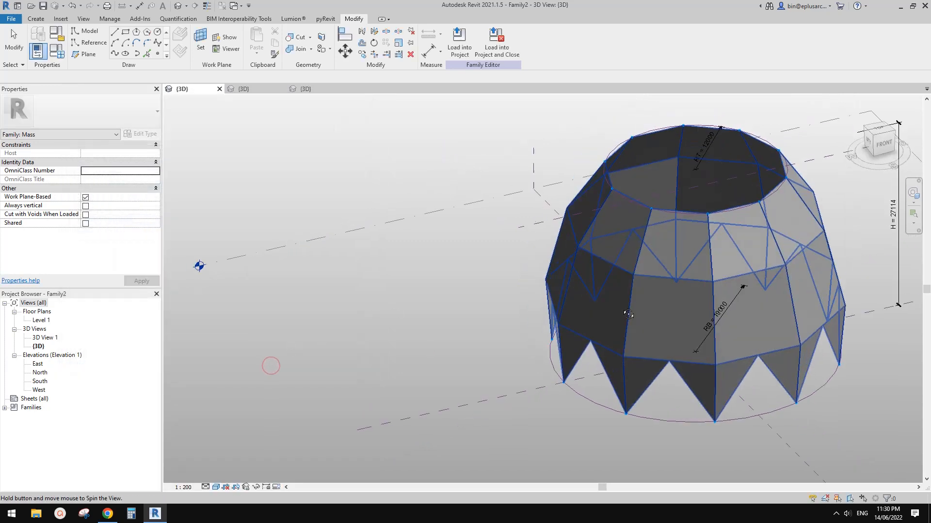
left_click(640, 265)
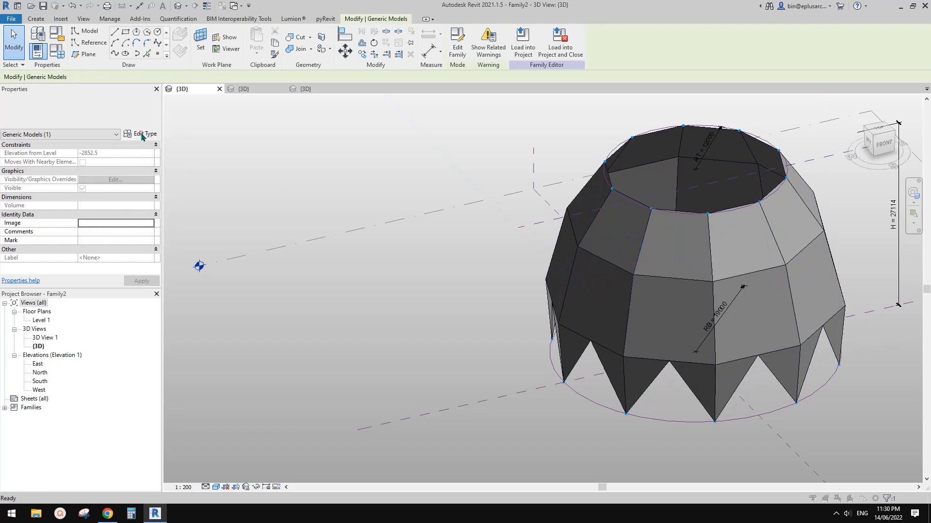
left_click(141, 134)
left_click(288, 210)
type("6")
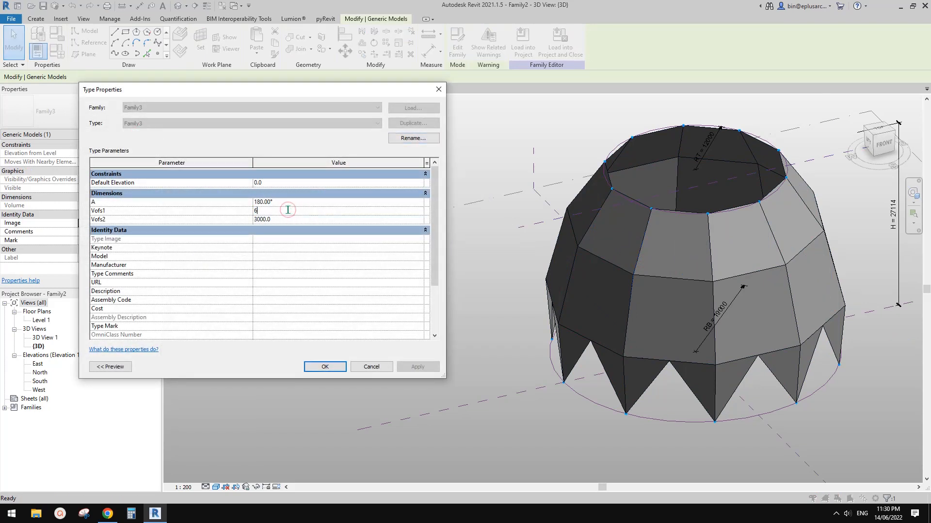
type("000")
key("Tab")
type("6000")
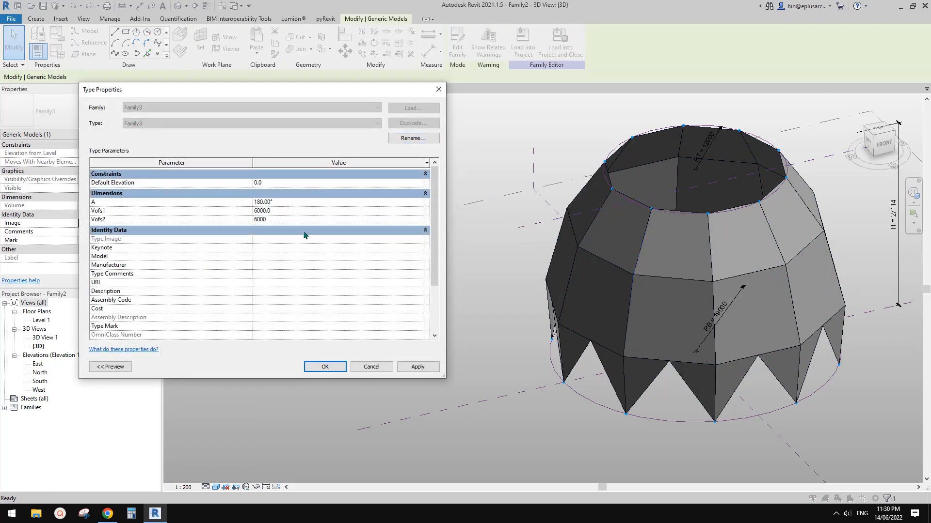
scroll(324, 291, "down", 3)
left_click(419, 367)
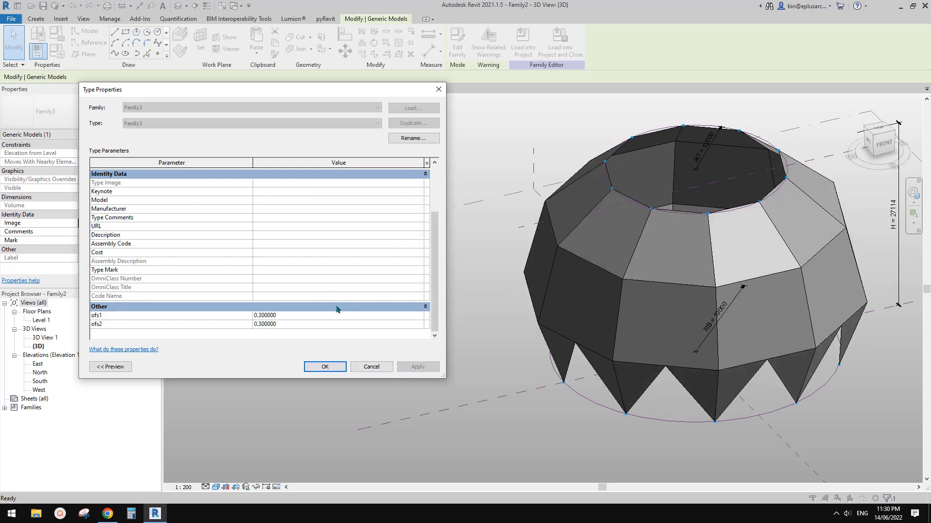
Step: Set the Family3 profile's Vofs1 to 12000 and apply it to the dome
left_click(308, 316)
left_click_drag(435, 237, 436, 191)
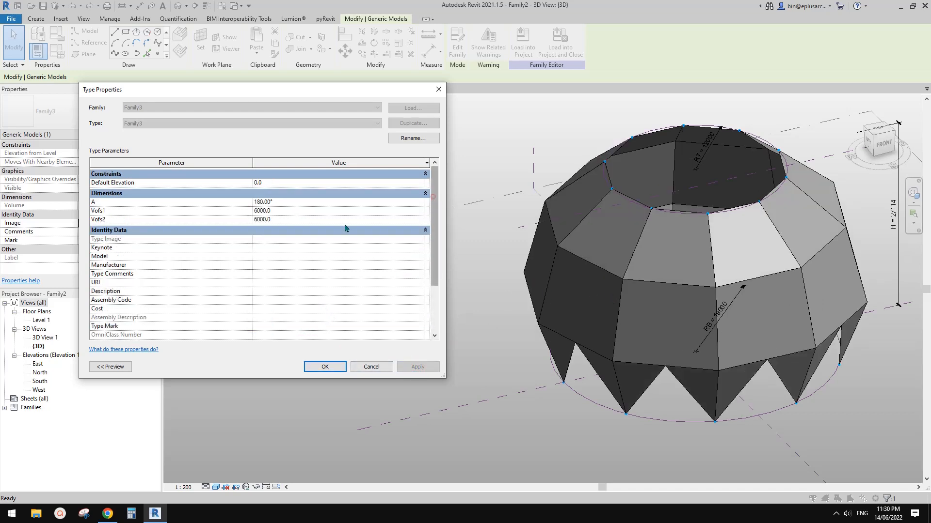
left_click(292, 211)
type("1200")
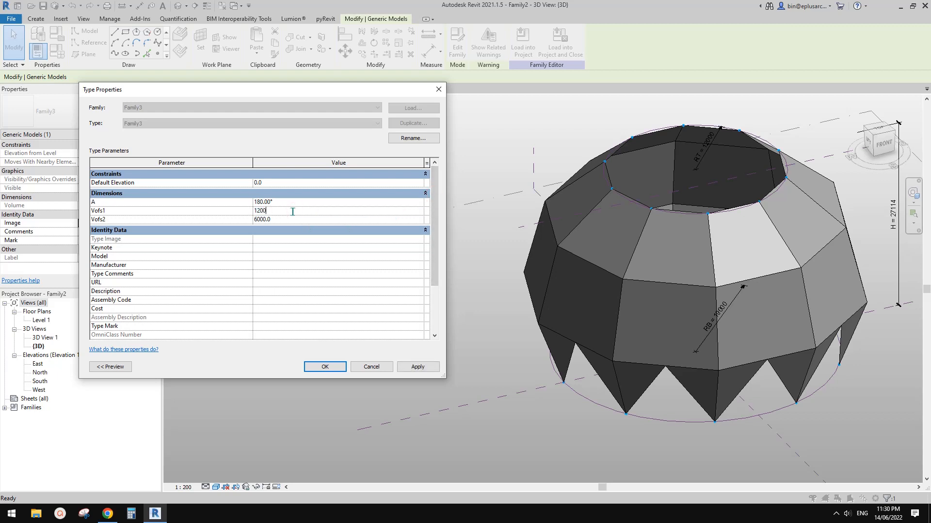
left_click(417, 367)
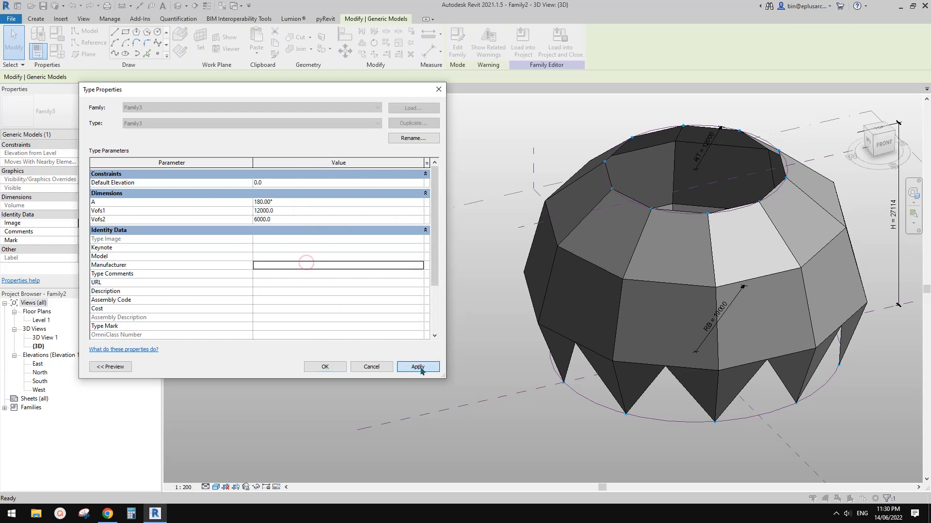
Step: Set the Family3 profile's Vofs1 to 9000 and angle A to 150°, apply both and confirm the type properties
left_click(296, 212)
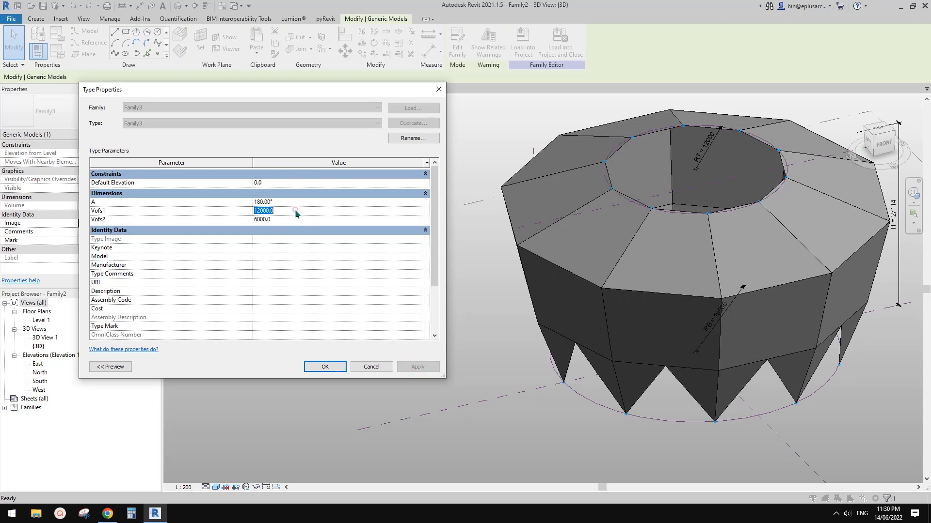
type("900")
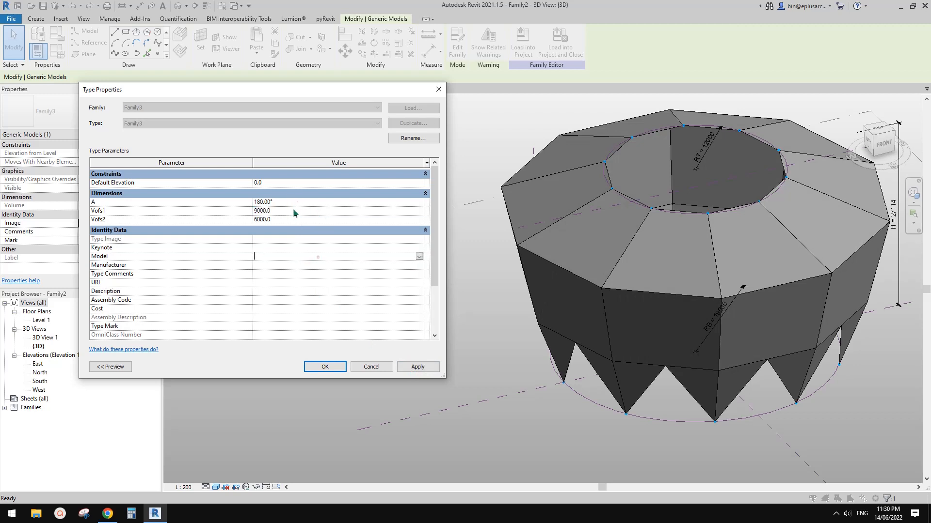
left_click(300, 201)
left_click(280, 194)
left_click(283, 194)
left_click(305, 292)
left_click(418, 367)
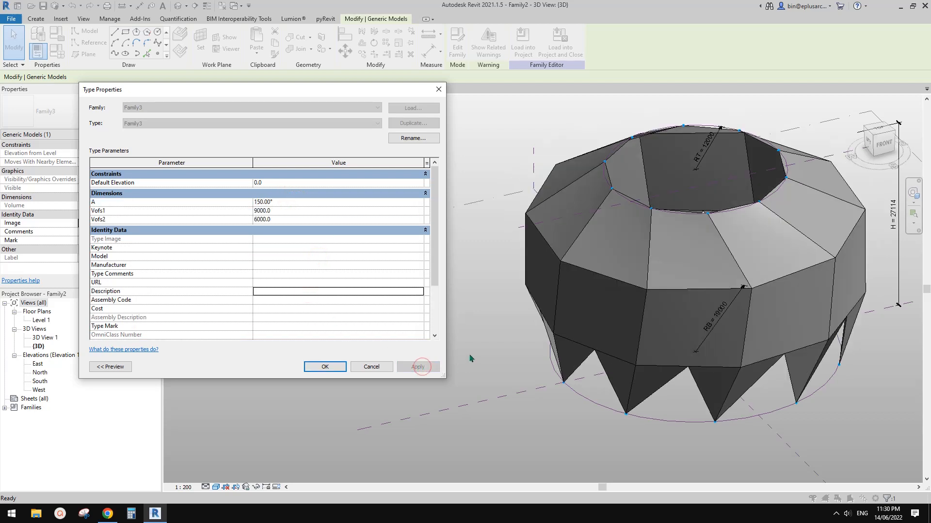
left_click(325, 370)
left_click(323, 367)
Step: Set the dome's top circle radius RT to 9000 by editing its radial dimension
middle_click_drag(323, 367, 666, 316, "shift")
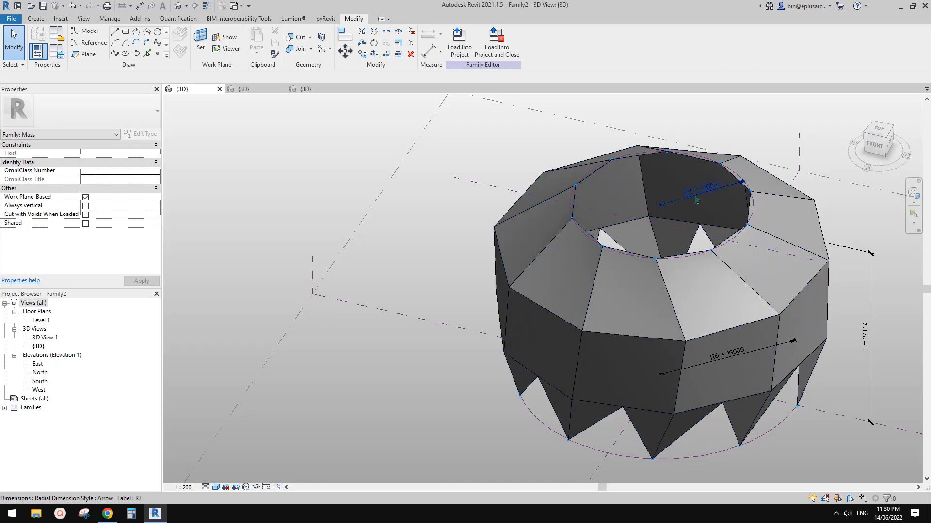
middle_click_drag(698, 200, 772, 274, "shift")
left_click(738, 208)
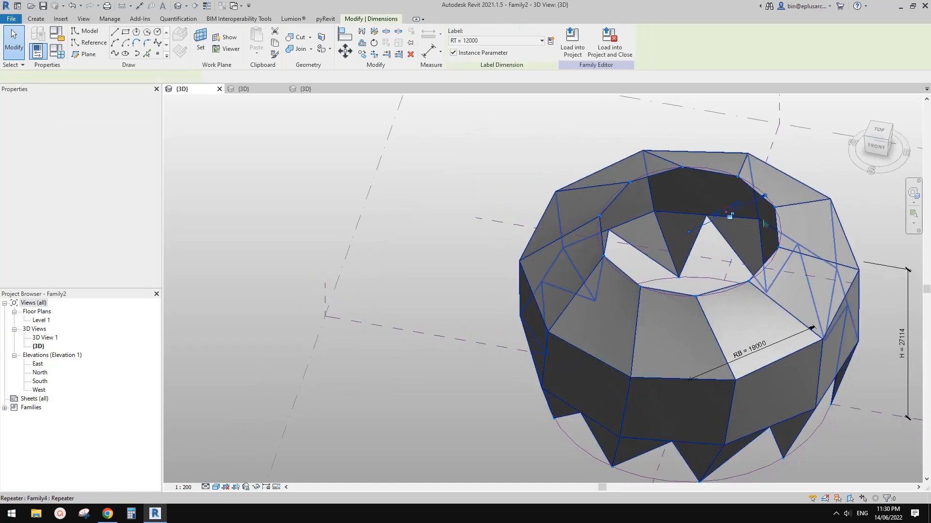
left_click(739, 208)
middle_click_drag(760, 249, 718, 251)
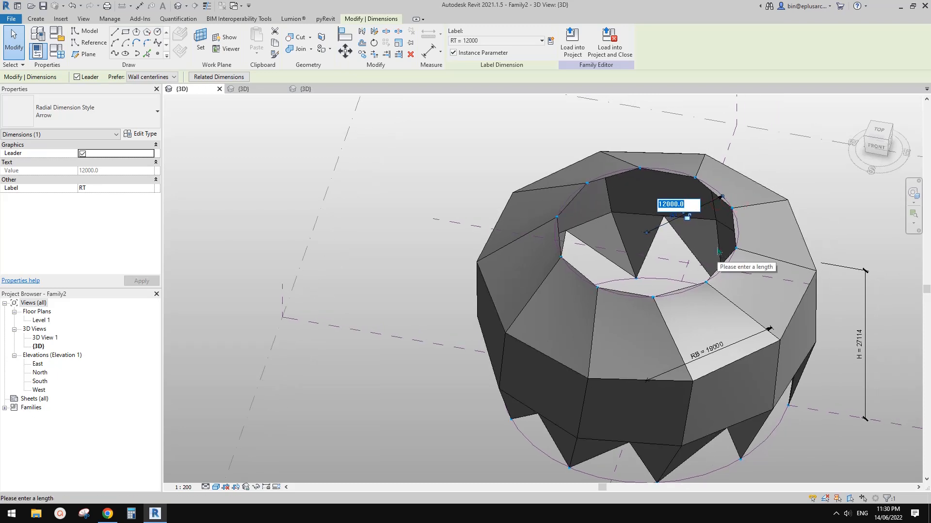
type("9000")
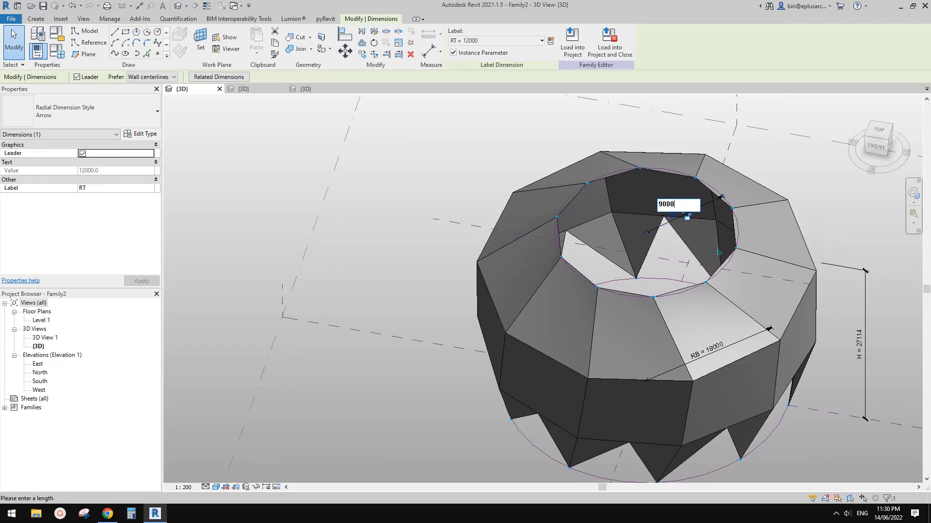
key("Return")
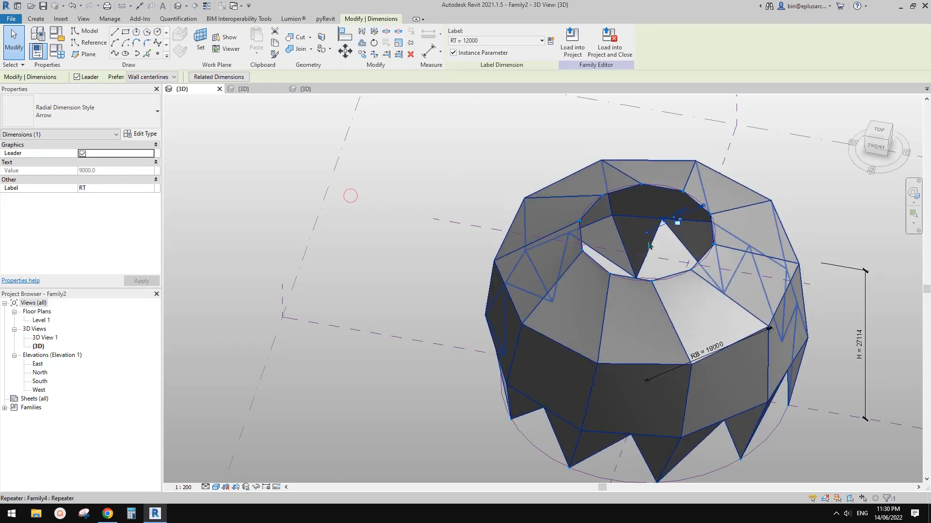
Step: Reduce the top circle radius RT to 5000
left_click(677, 213)
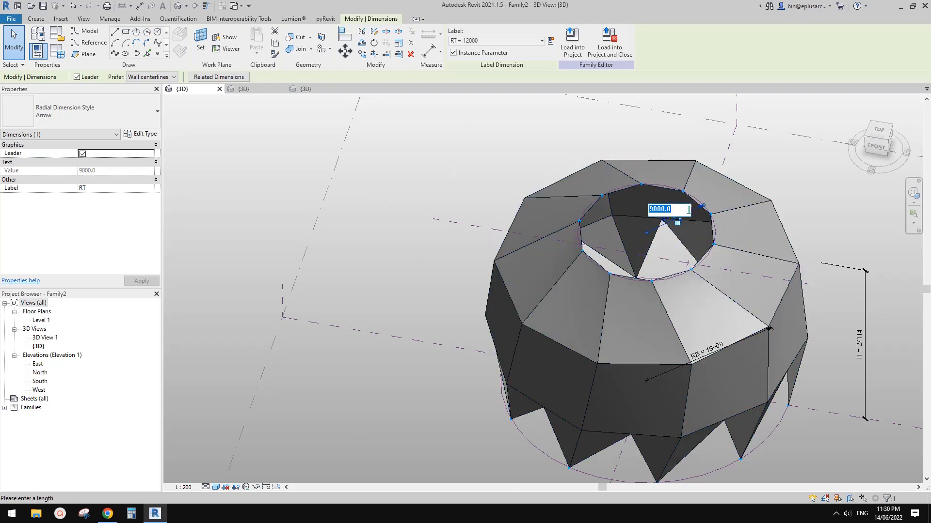
left_click(429, 197)
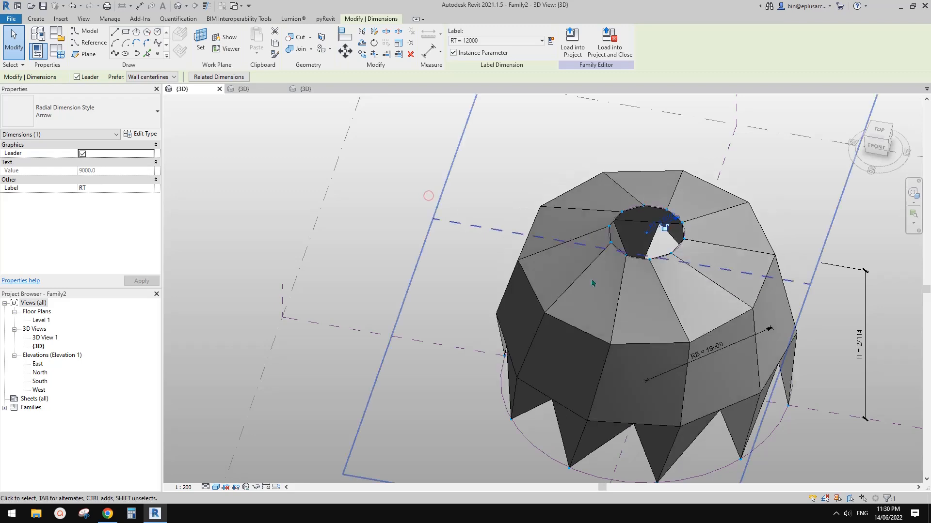
Step: Set the dome's base circle radius RB to 21000 by editing its radial dimension
middle_click_drag(733, 324, 700, 276)
middle_click_drag(804, 322, 786, 297, "shift")
left_click(688, 398)
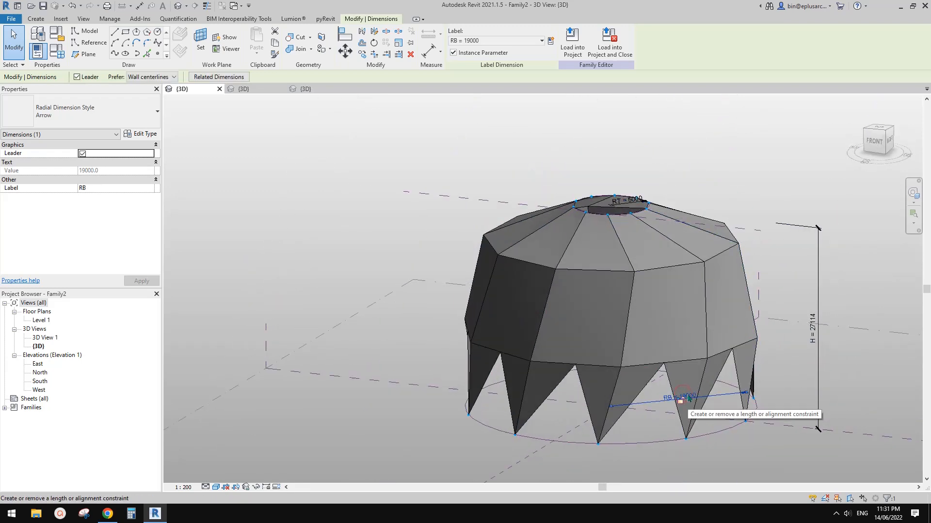
left_click(692, 396)
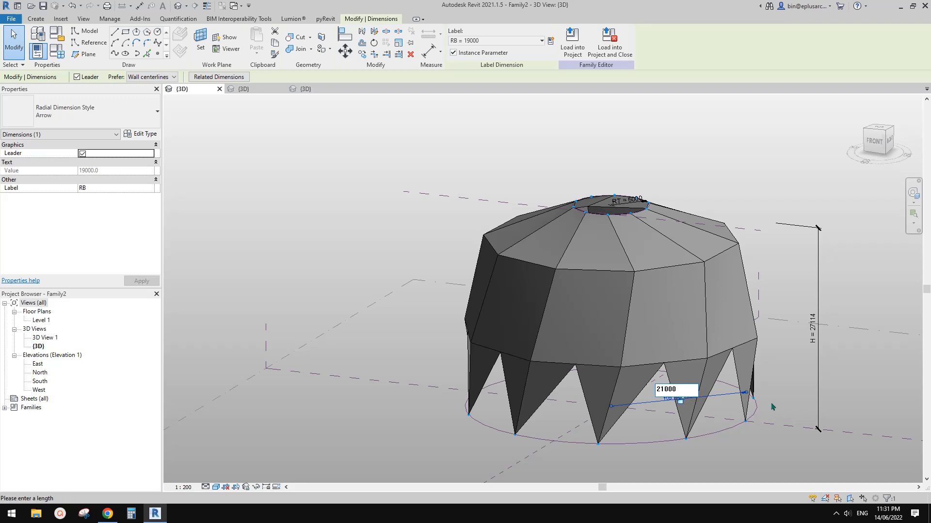
key("Return")
Step: Set the dome's height dimension H to 24000
middle_click_drag(818, 331, 737, 335, "shift")
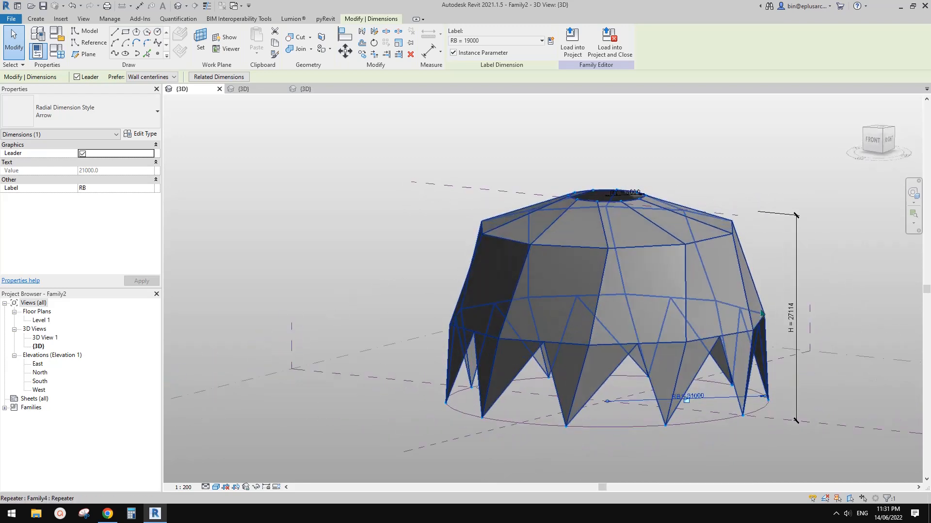
left_click(777, 310)
left_click(794, 310)
middle_click_drag(794, 326, 805, 333, "shift")
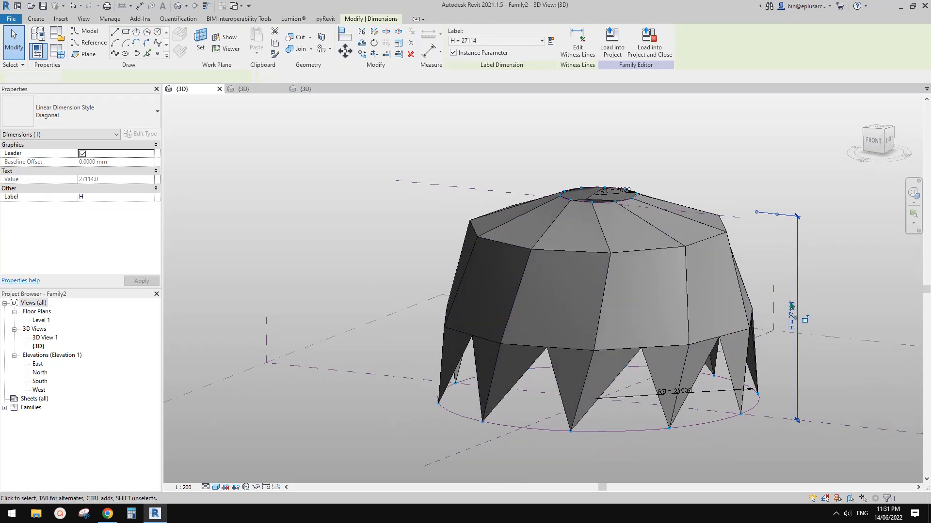
left_click(783, 306)
left_click(789, 301)
left_click(794, 304)
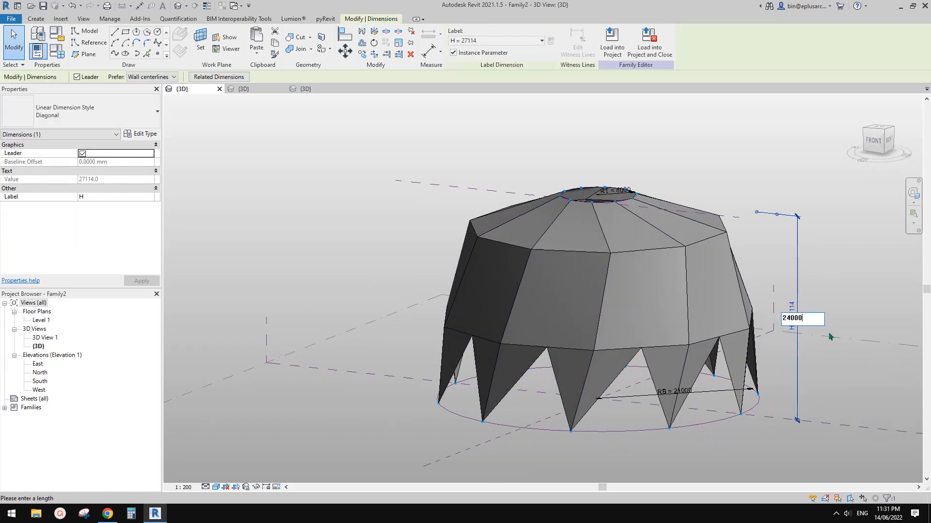
key("Return")
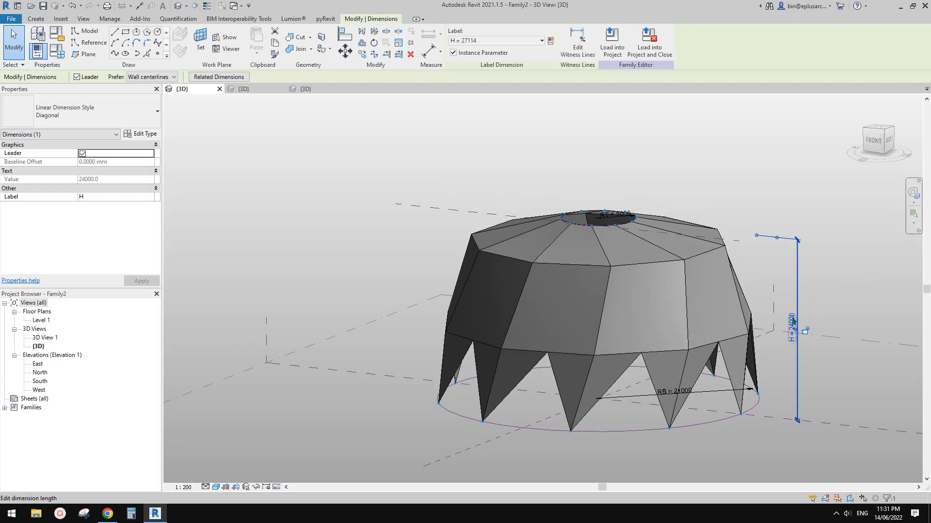
Step: Set the dome's height dimension H to 12000
left_click(794, 320)
type("1200")
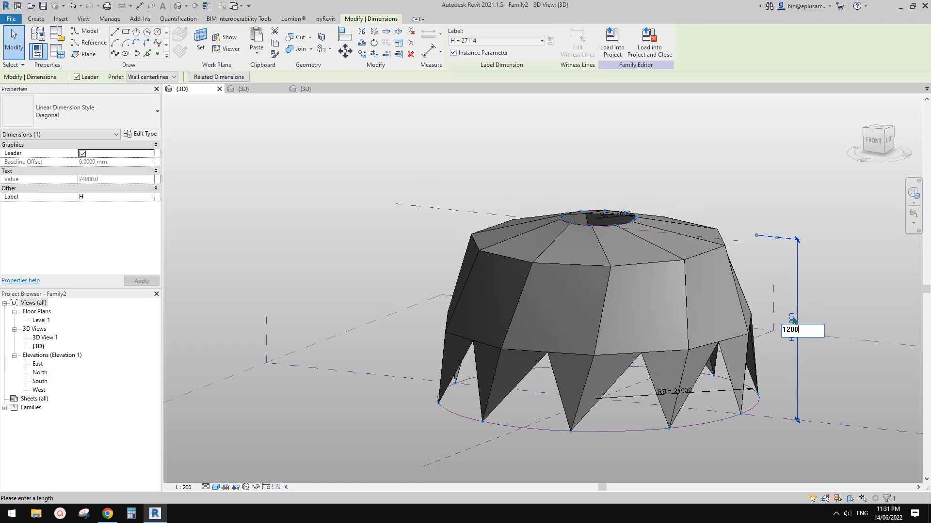
type("0")
key("Return")
middle_click_drag(794, 322, 741, 383, "shift")
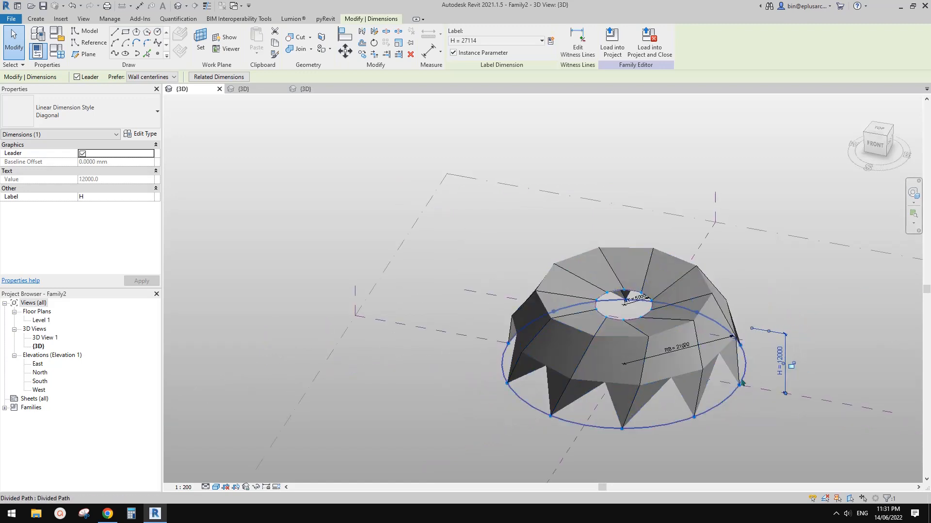
key("Escape")
Step: Set the dome's panel count parameter No. to 8 in the family types and accept the change
left_click(680, 333)
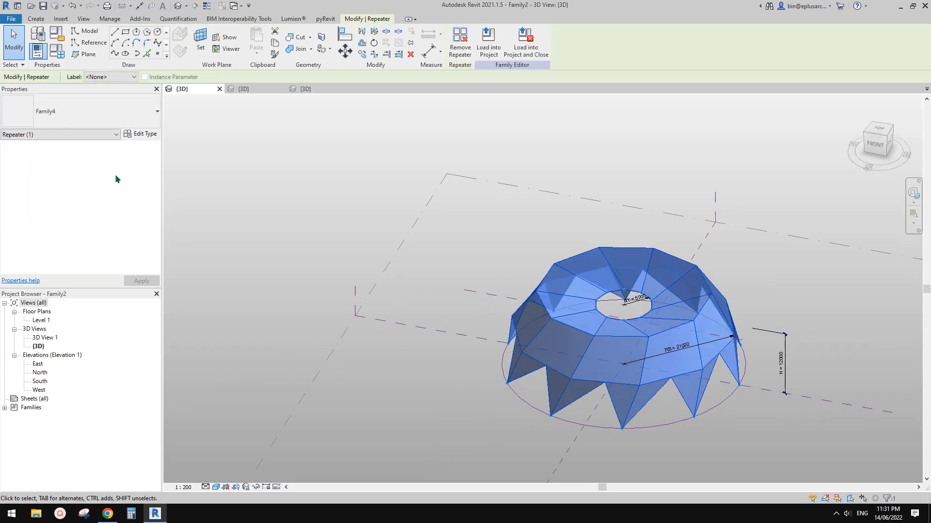
key("Escape")
left_click(57, 51)
left_click(192, 229)
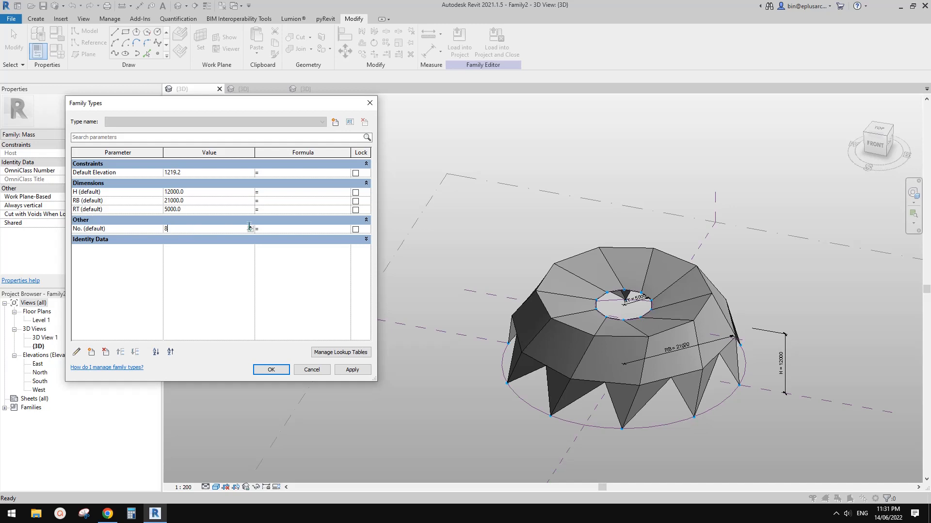
left_click(352, 370)
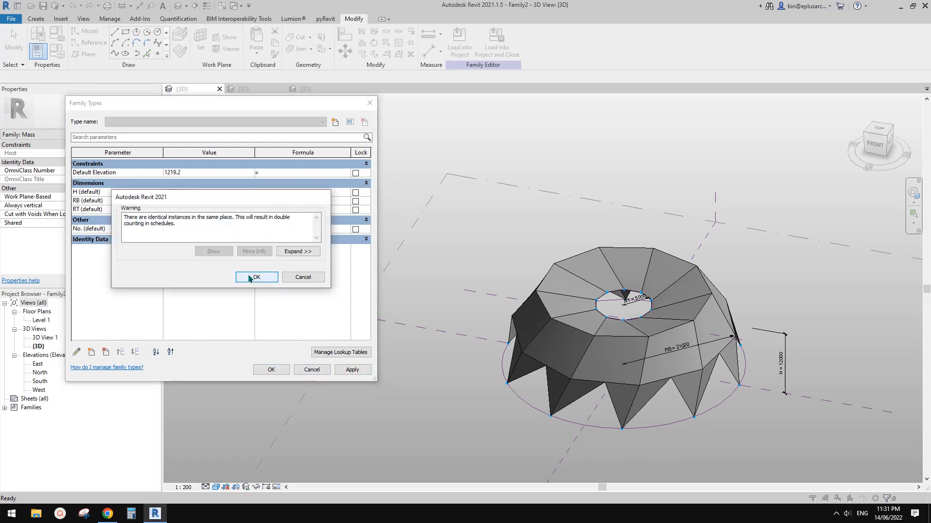
left_click(250, 277)
left_click(274, 367)
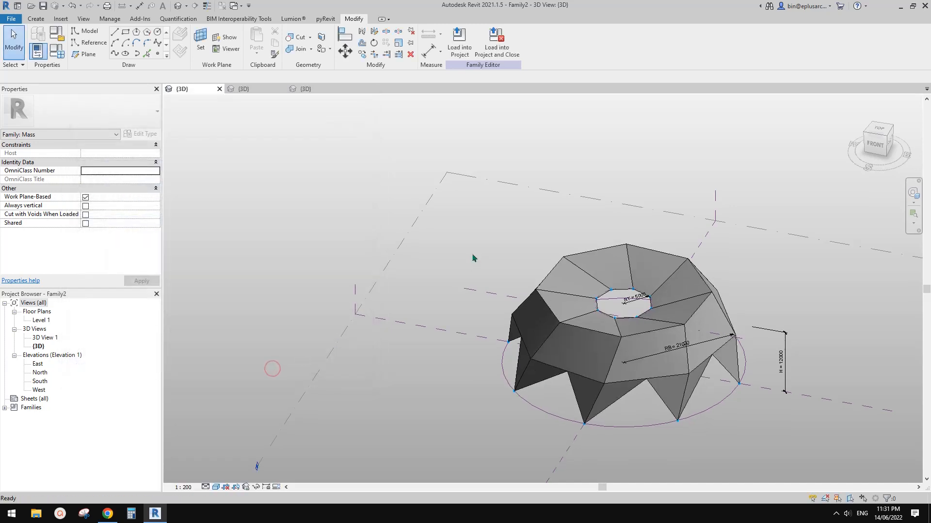
scroll(473, 257, "down", 1)
mouse_move(474, 258)
middle_mouse_down("shift")
mouse_move(653, 325)
mouse_move(662, 264)
middle_mouse_up("shift")
scroll(653, 325, "up", 2)
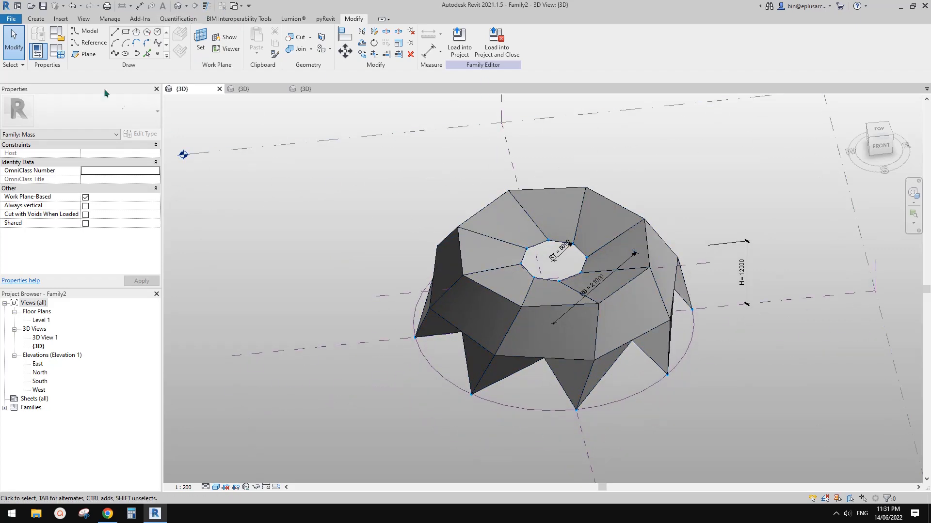
middle_click_drag(357, 177, 385, 190)
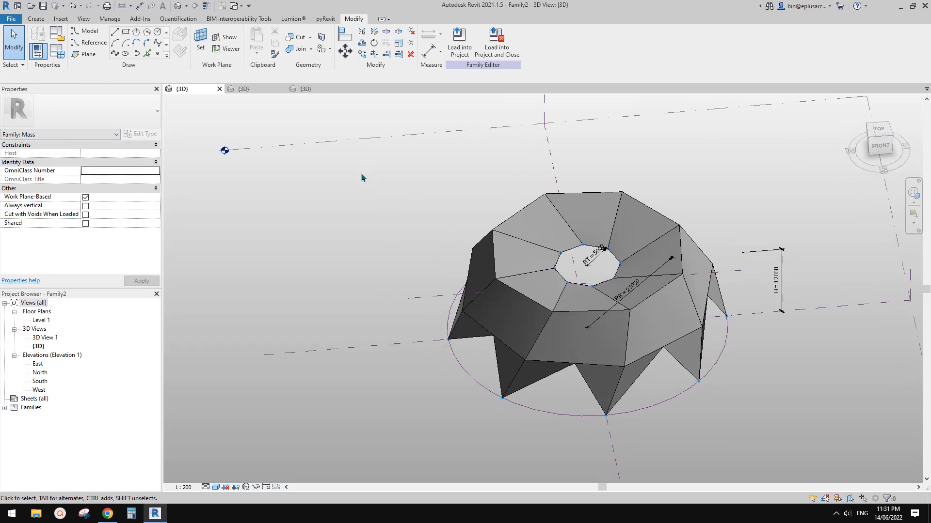
Step: Create a new project from the defaultAUSENU template
left_click(11, 18)
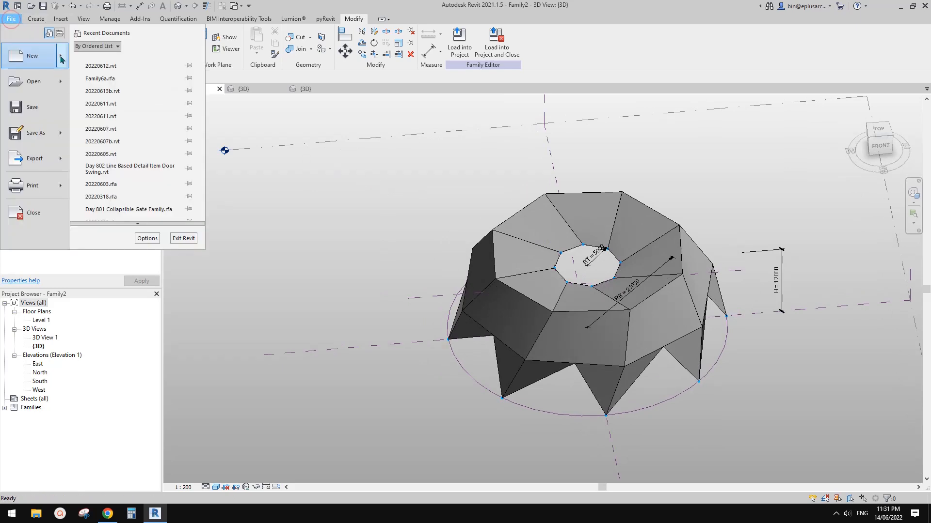
mouse_move(62, 59)
left_click(120, 61)
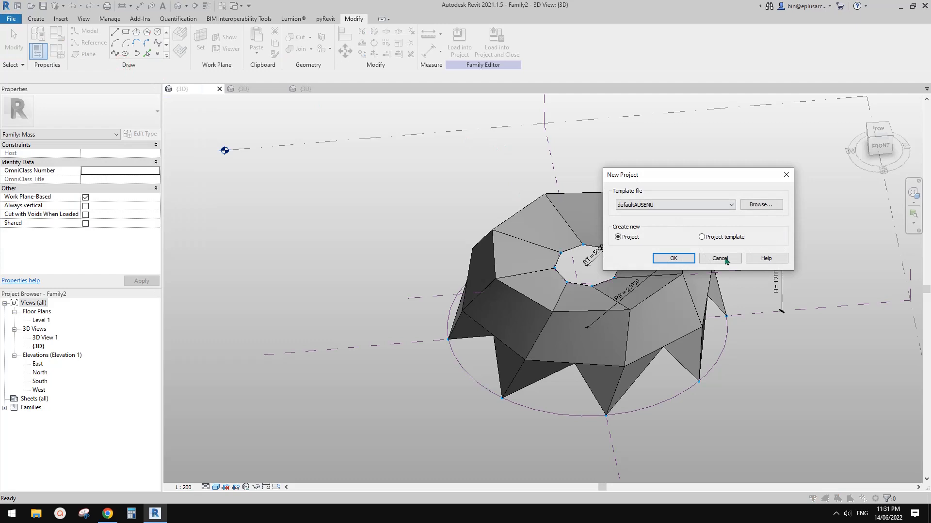
left_click(673, 258)
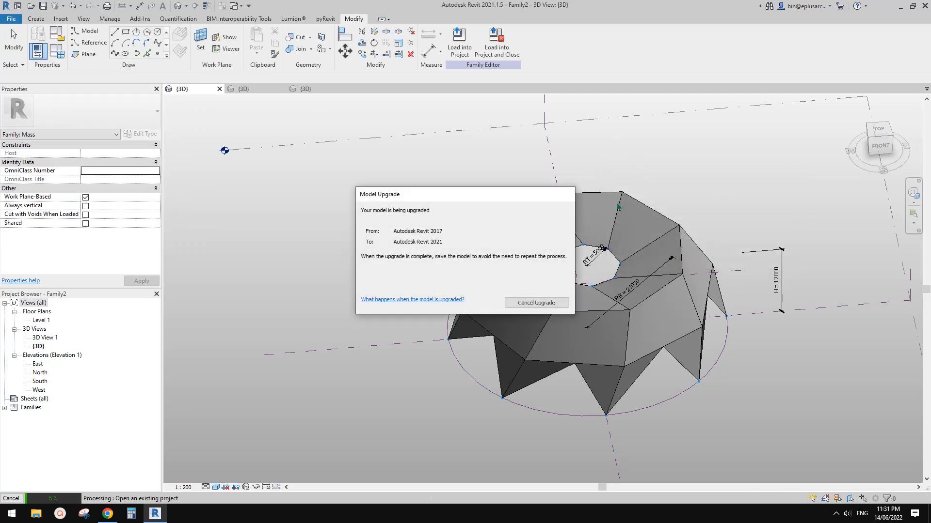
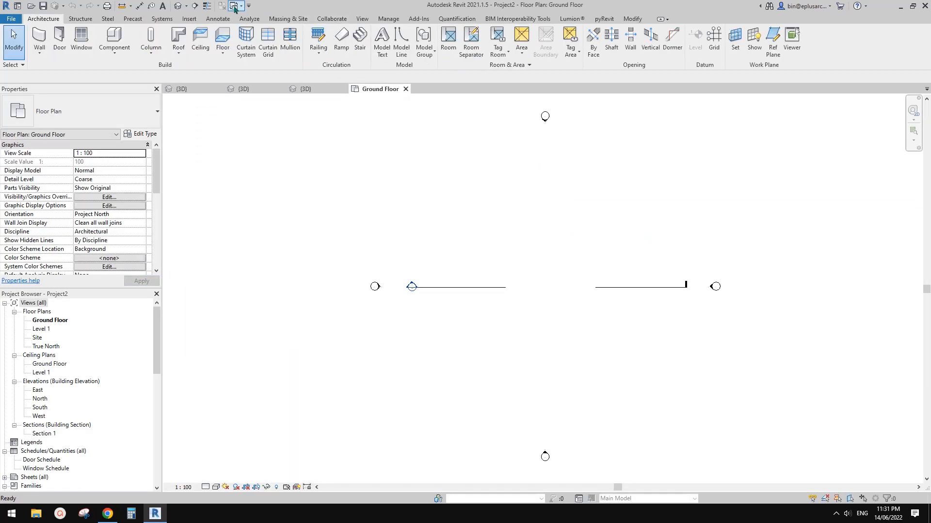
Step: Load the parametric dome mass family into Project2
left_click(190, 89)
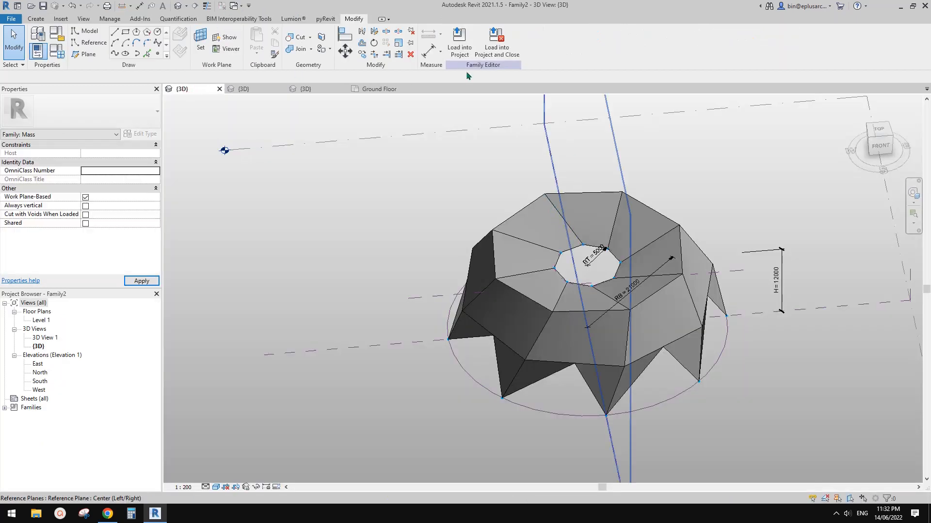
left_click(459, 38)
left_click(413, 220)
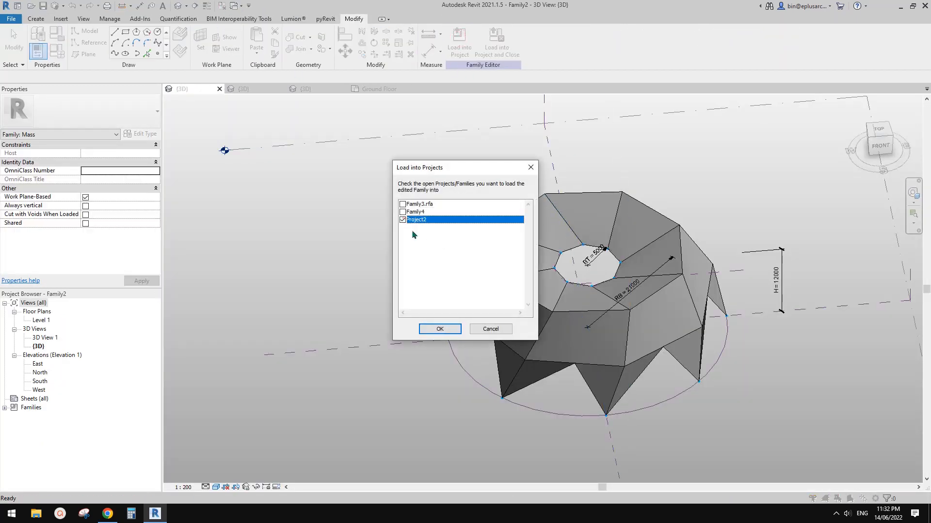
left_click(443, 330)
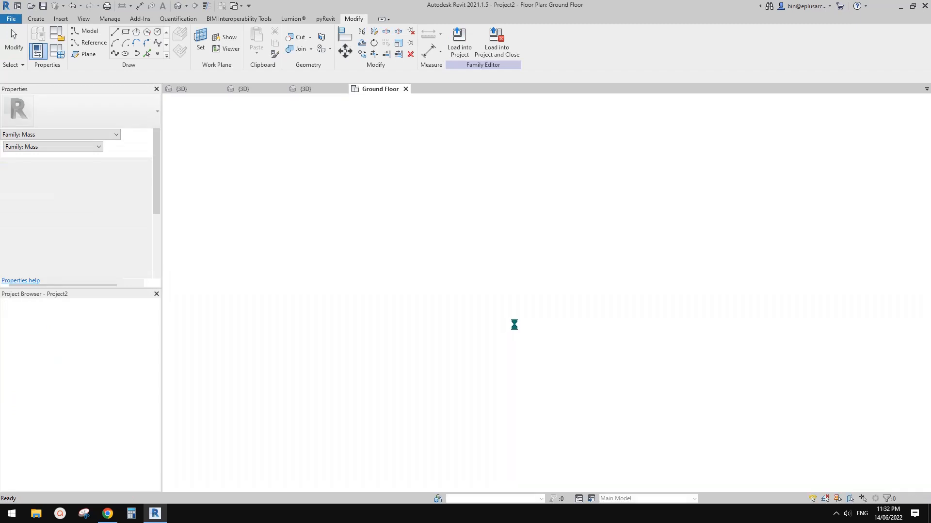
Step: Place the dome mass at the centre of the Ground Floor plan between the elevation markers and show it in the 3D view
left_click(546, 307)
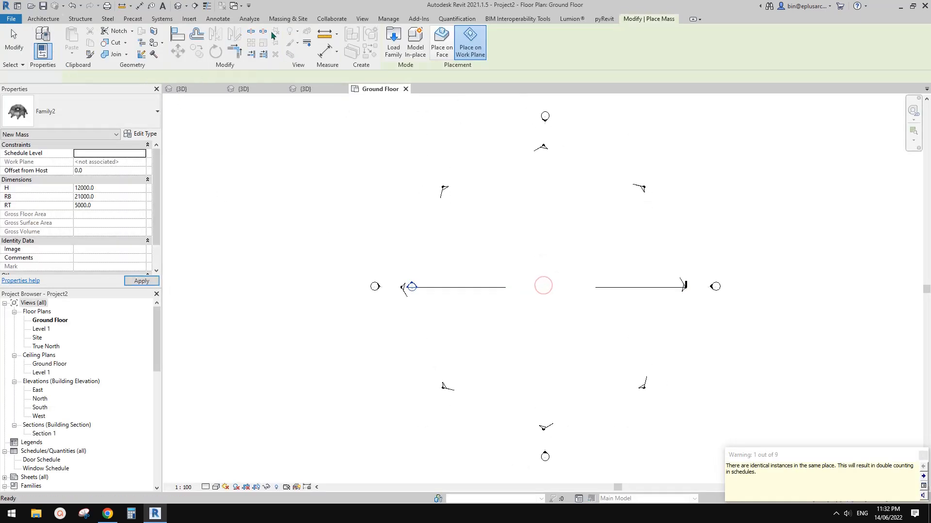
key("Escape")
key("Escape")
scroll(606, 325, "up", 2)
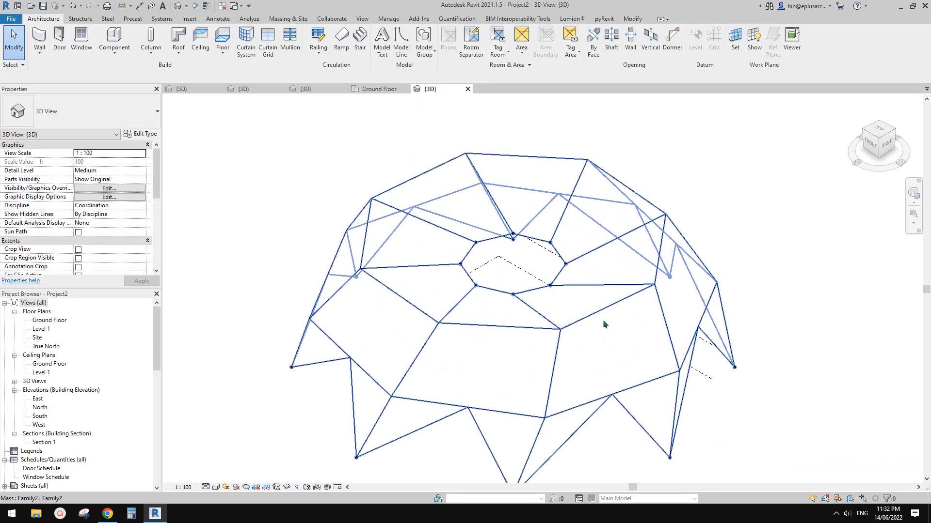
mouse_move(656, 335)
middle_mouse_down("shift")
mouse_move(611, 311)
mouse_move(609, 295)
mouse_move(650, 326)
mouse_move(625, 323)
middle_mouse_up("shift")
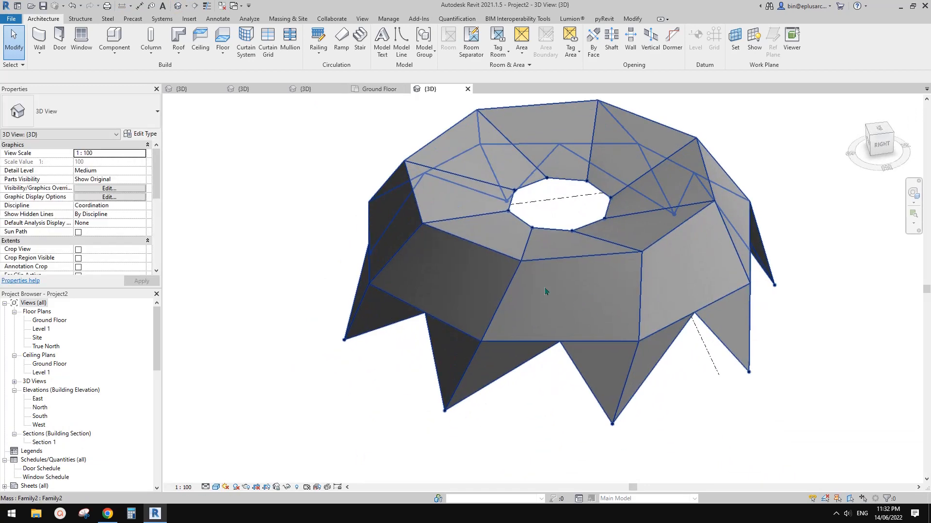
key("Escape")
Step: Create Double brick - 270 walls by face on several adjacent folded faces of the dome
left_click(40, 52)
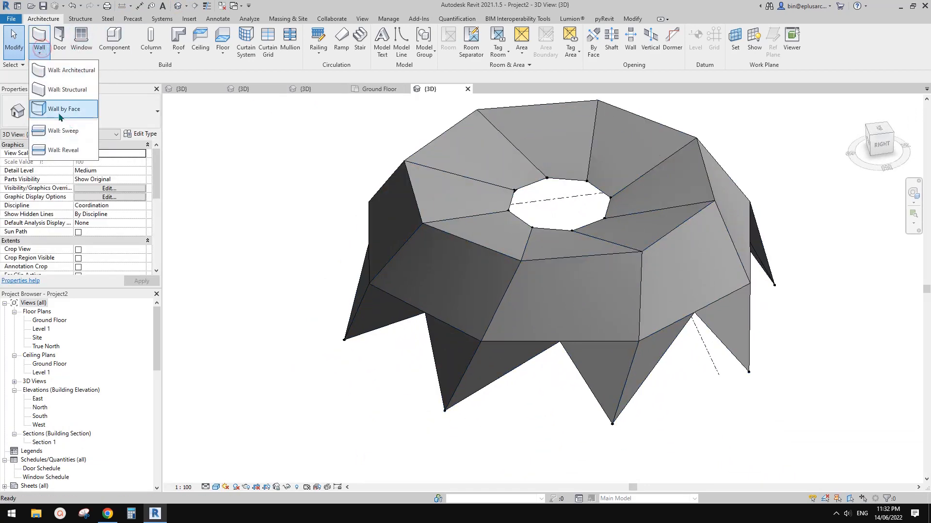
left_click(60, 111)
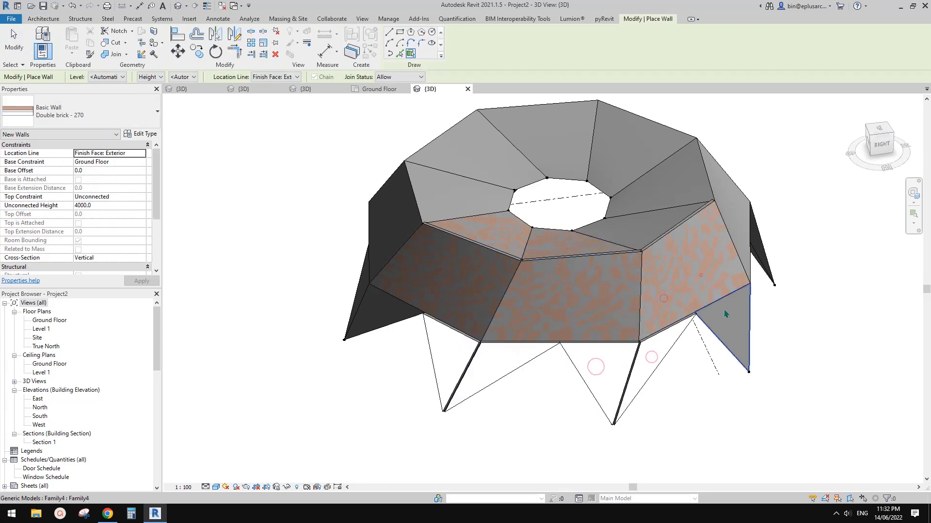
key("Escape")
Step: Move the dome mass aside so that it stands clear of the brick walls
scroll(450, 368, "down", 3)
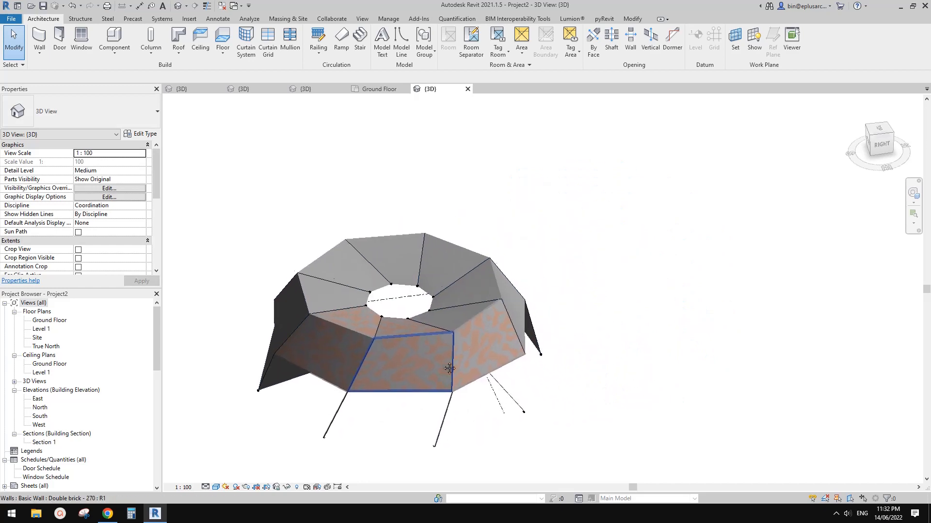
left_click(449, 368)
middle_click_drag(612, 293, 262, 385, "shift")
middle_click_drag(437, 404, 627, 420, "shift")
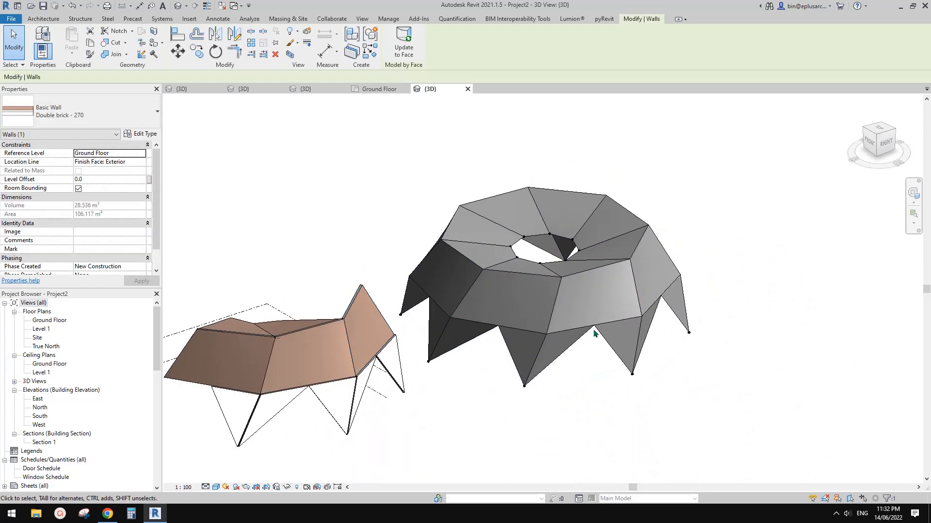
middle_click_drag(595, 334, 536, 346, "shift")
scroll(536, 346, "up", 2)
key("Escape")
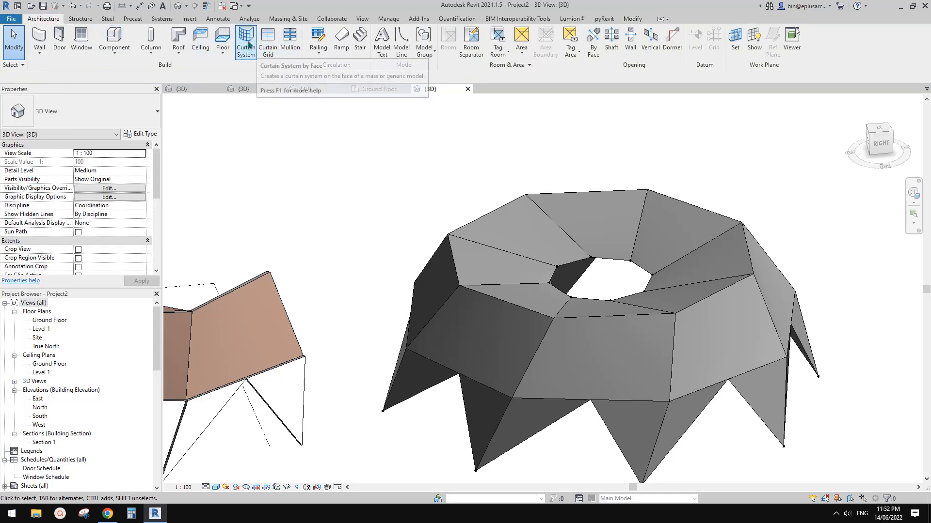
Step: Create a 1500 x 3000mm curtain system by face on one sloping outer side face of the dome
left_click(247, 44)
left_click(563, 371)
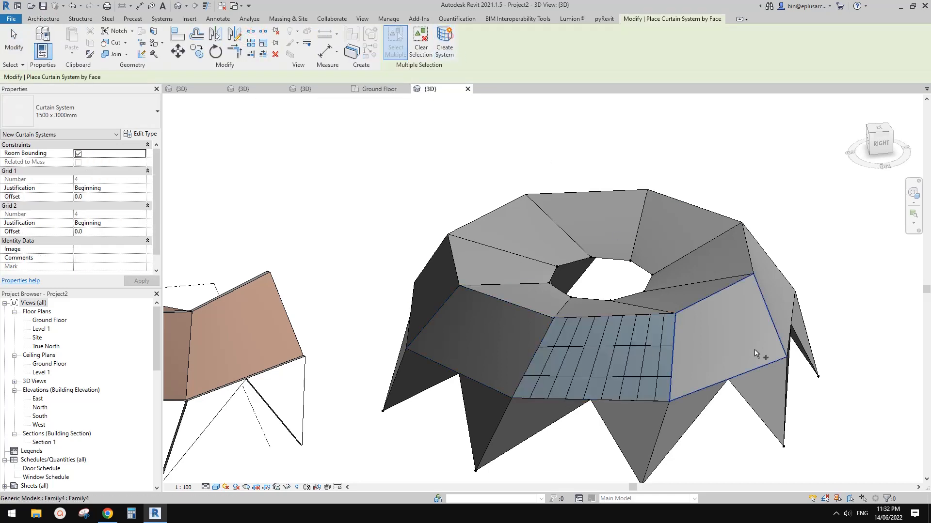
middle_click_drag(681, 379, 547, 295)
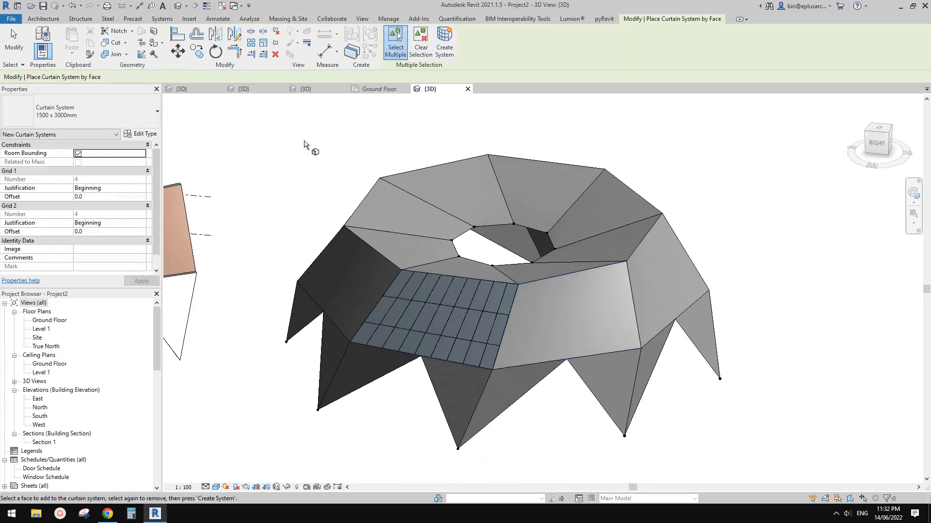
left_click(34, 20)
left_click(178, 39)
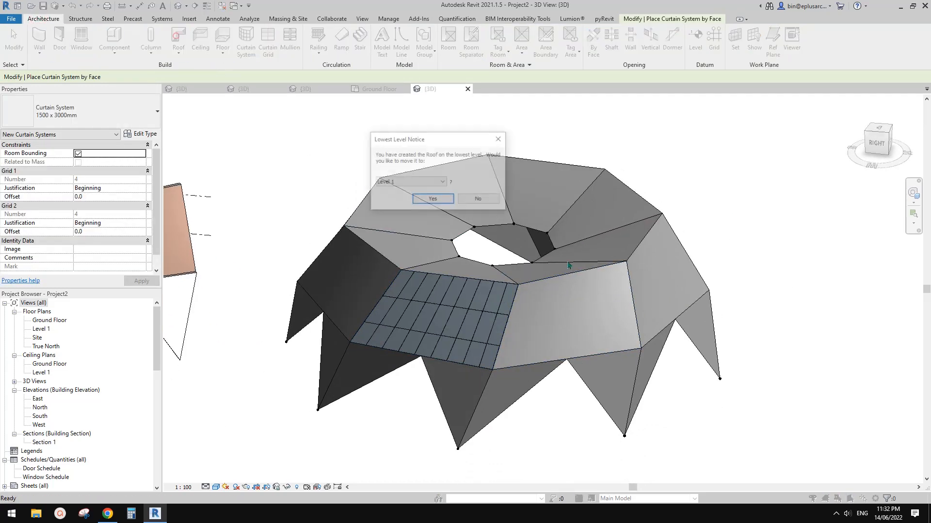
left_click(489, 202)
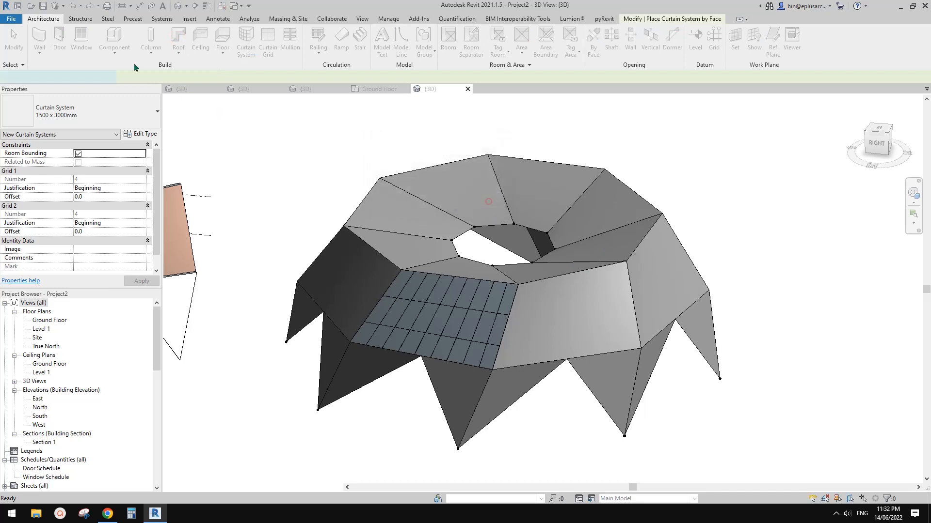
left_click(393, 39)
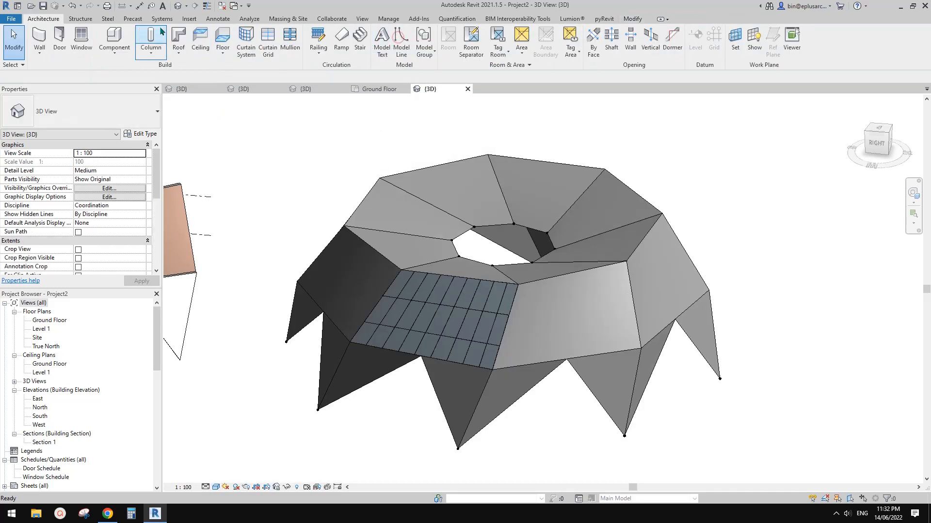
left_click(179, 54)
left_click(196, 102)
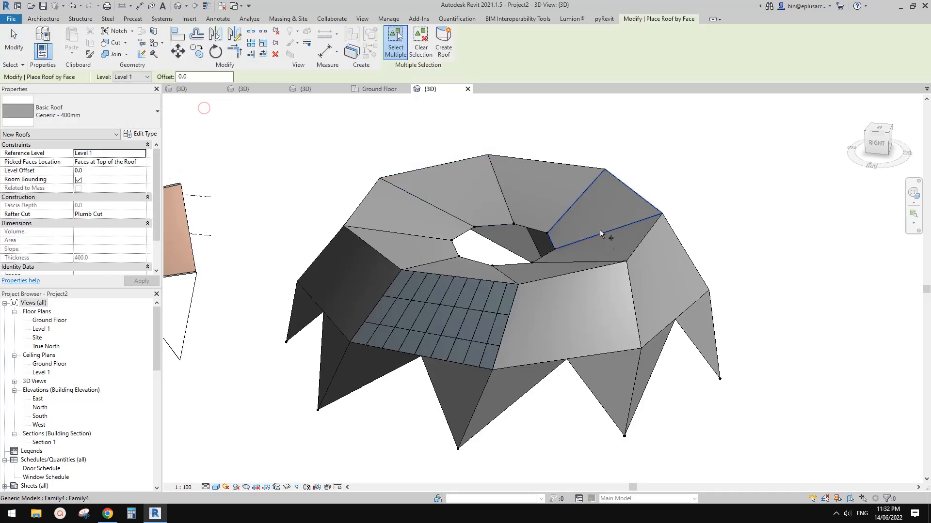
middle_click_drag(600, 229, 603, 301, "shift")
left_click(606, 295)
left_click(552, 324)
left_click(470, 319)
left_click(426, 264)
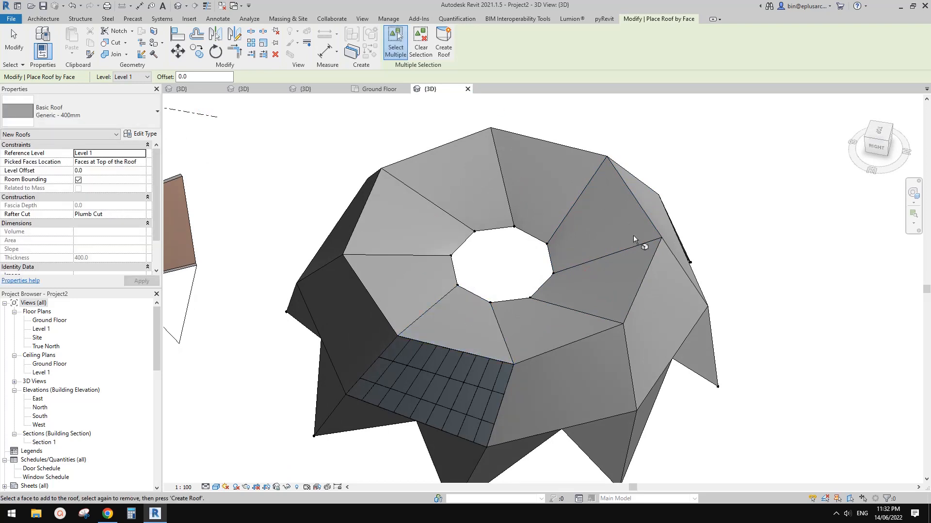
key("Escape")
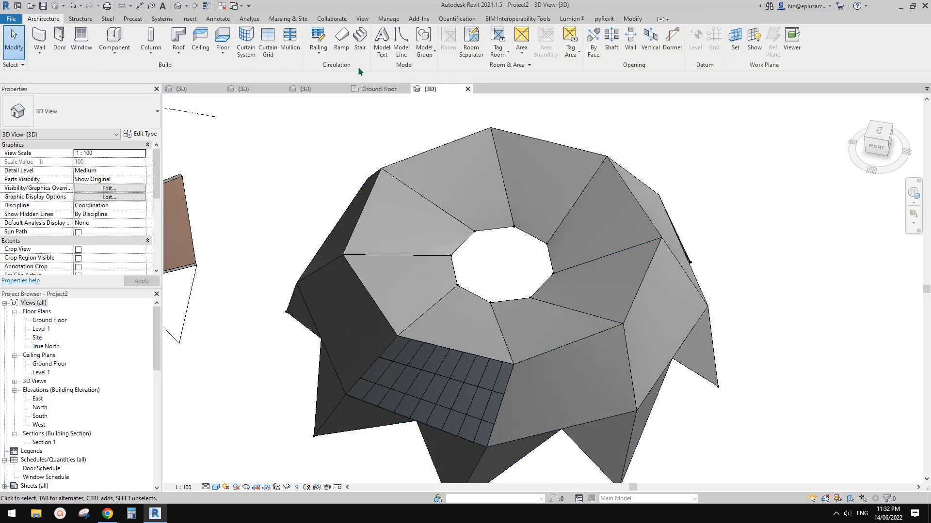
Step: Create Generic - 400mm roofs by face on two adjacent inner faces around the dome's top opening
left_click(184, 59)
left_click(207, 110)
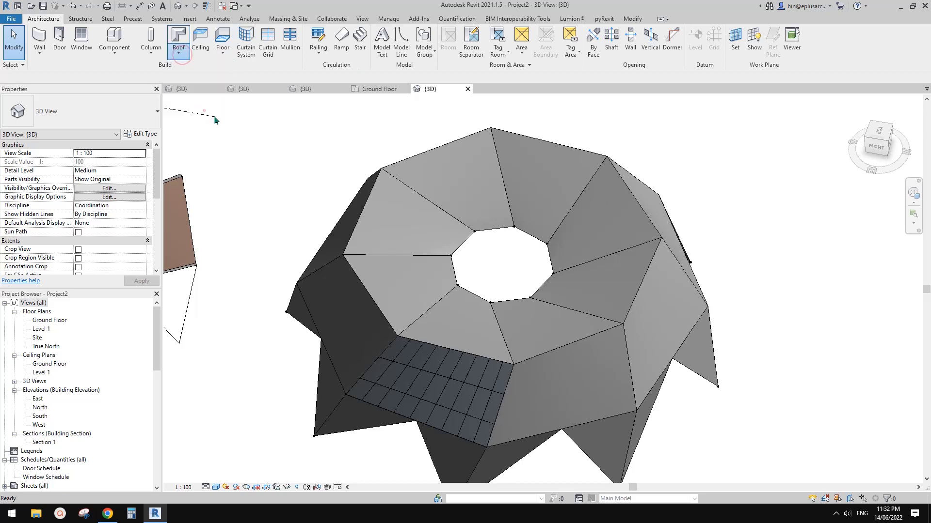
left_click(604, 275)
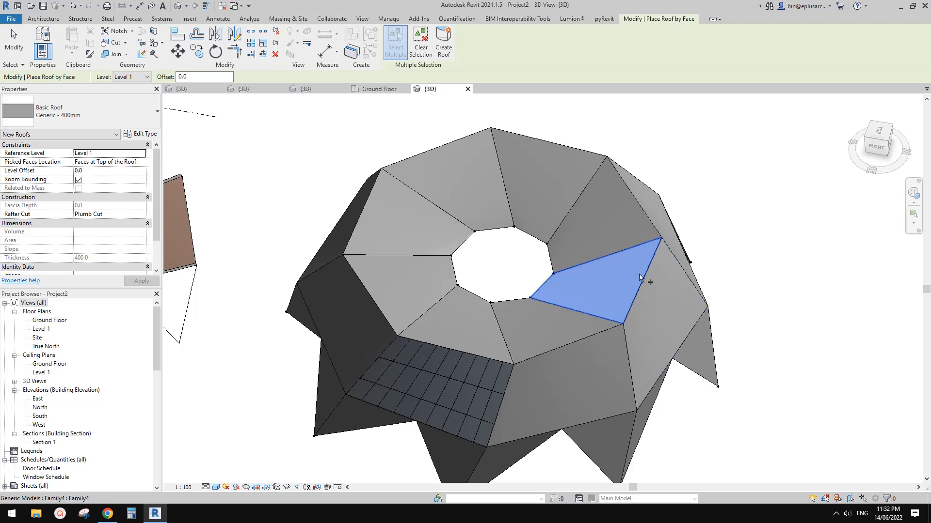
left_click(444, 50)
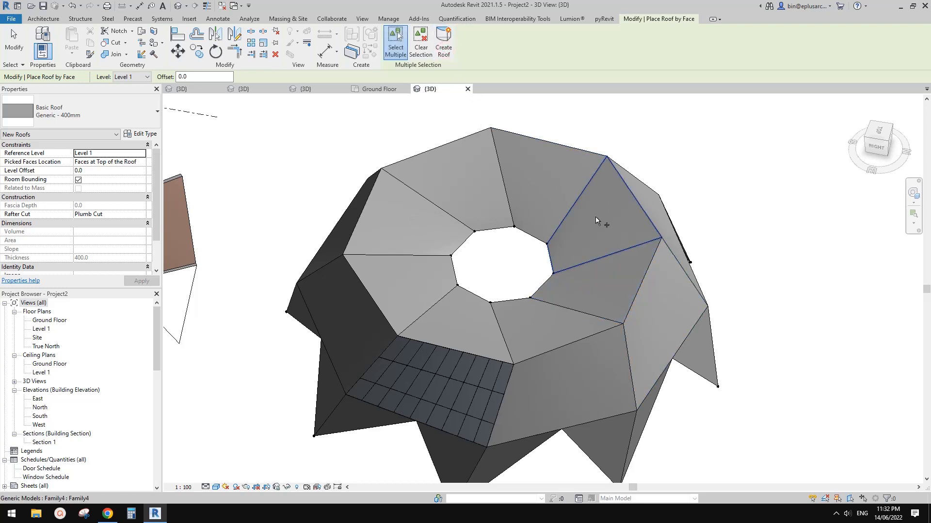
left_click(592, 224)
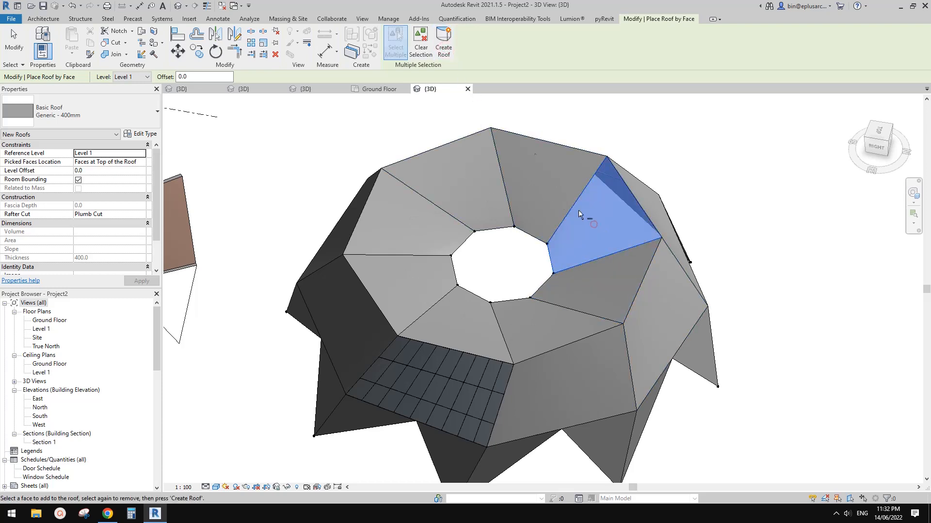
left_click(443, 48)
key("Escape")
Step: Move the dome mass away from the roofs and the curtain system so that they stand free
left_click_drag(671, 293, 506, 293)
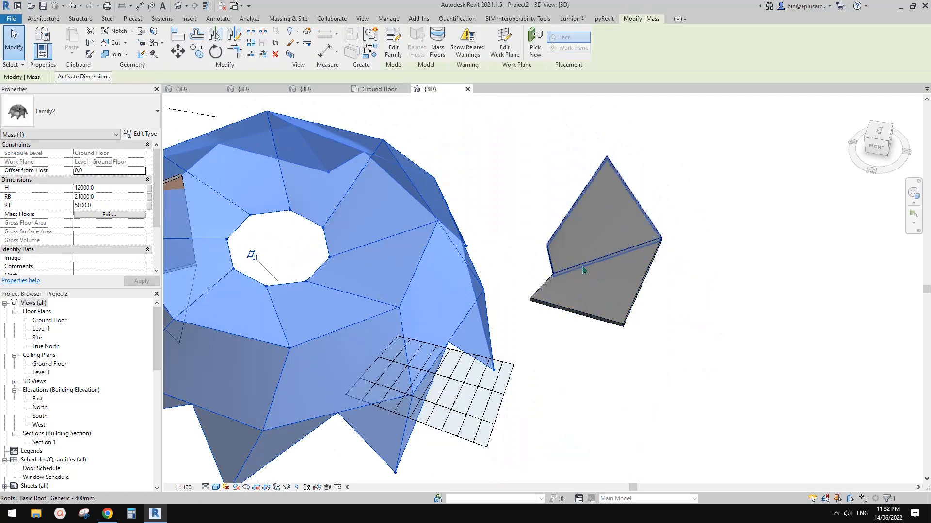
middle_click_drag(549, 306, 579, 303)
scroll(521, 287, "down", 1)
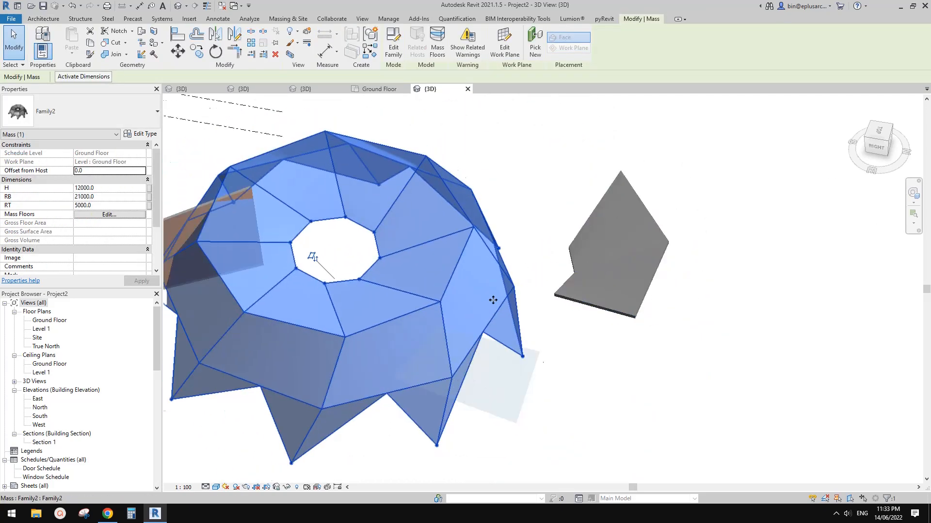
middle_click_drag(492, 299, 511, 275)
scroll(515, 269, "down", 3)
left_click_drag(478, 263, 784, 276)
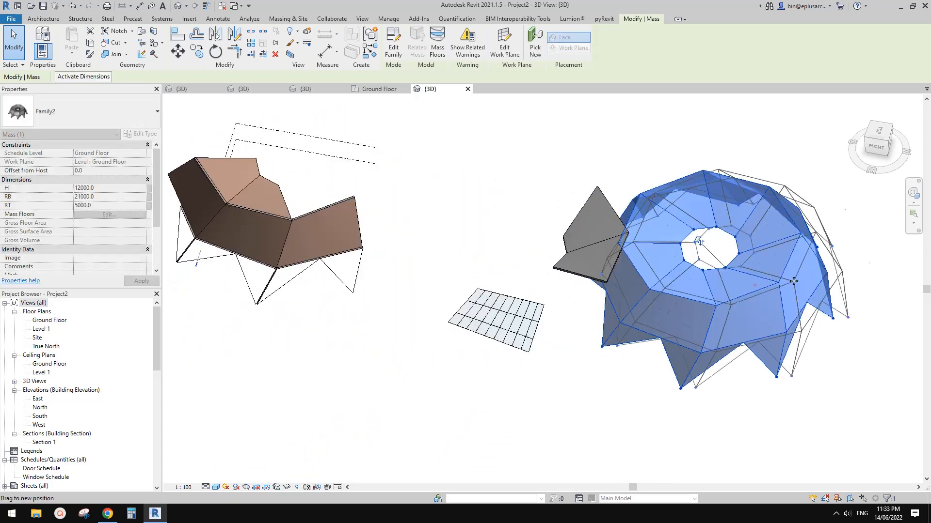
scroll(561, 307, "up", 5)
key("Escape")
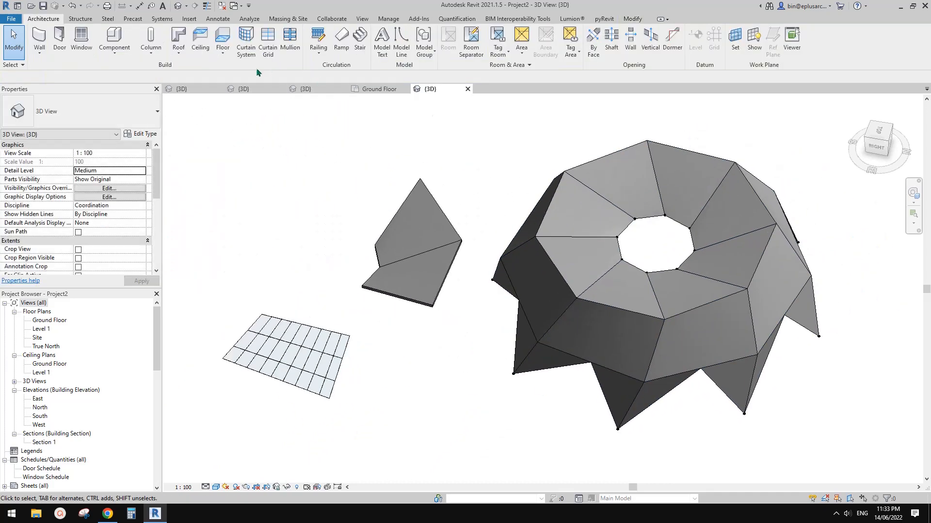
Step: Change the lower of the two roof panels to the Sloped Glazing type
left_click(179, 54)
key("Escape")
left_click(426, 277)
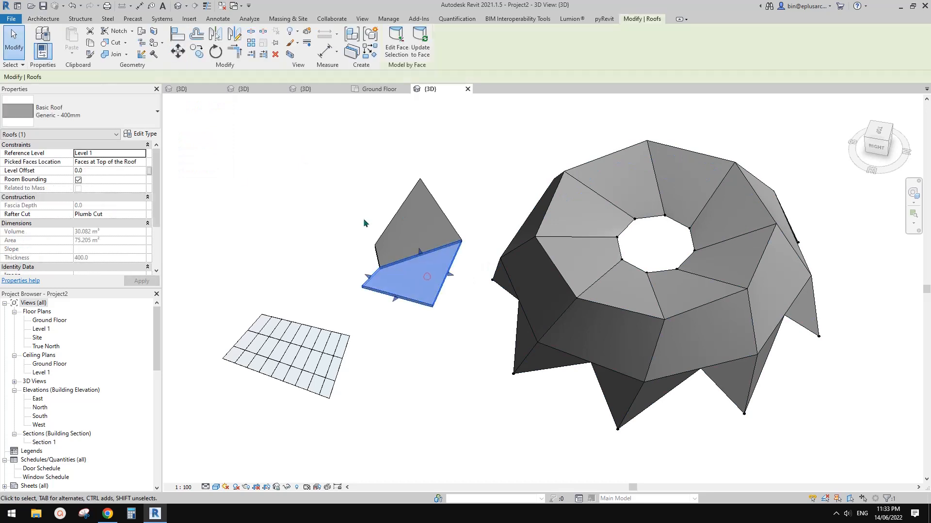
left_click(105, 115)
left_click(54, 302)
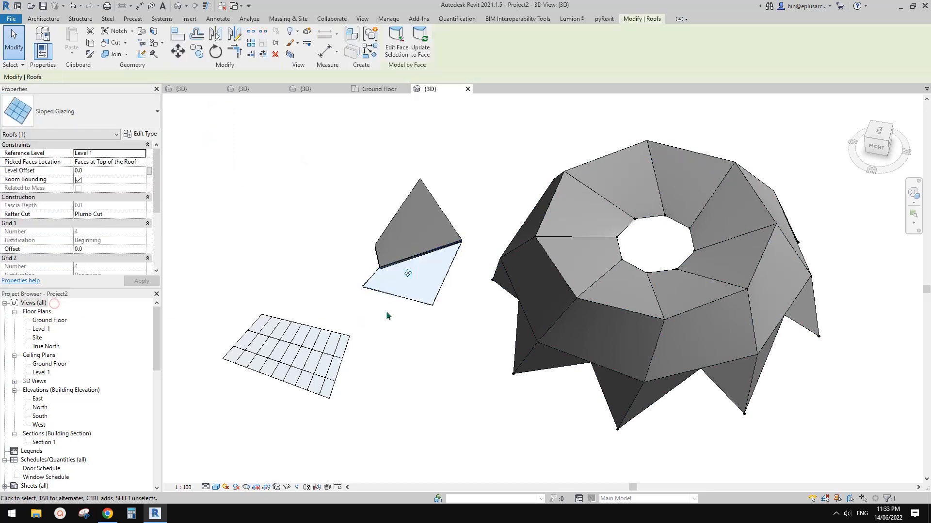
middle_click_drag(723, 282, 623, 265)
left_click(683, 271)
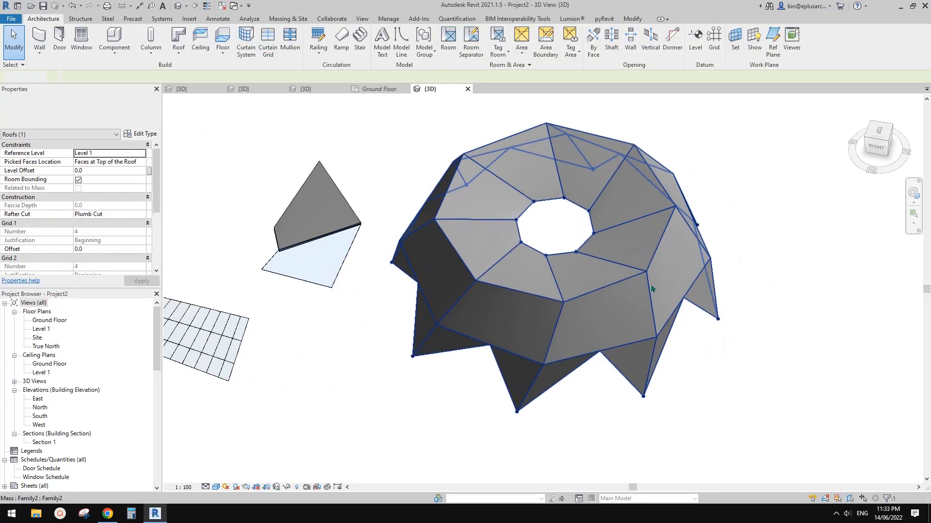
middle_click_drag(641, 323, 570, 213, "shift")
left_click(594, 350)
left_click(592, 301)
middle_click_drag(594, 307, 648, 348, "shift")
left_click(650, 350)
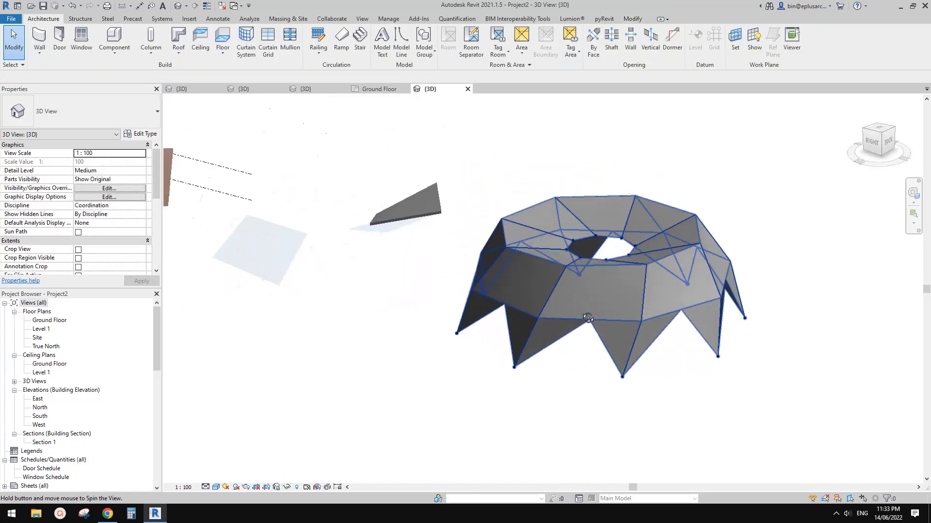